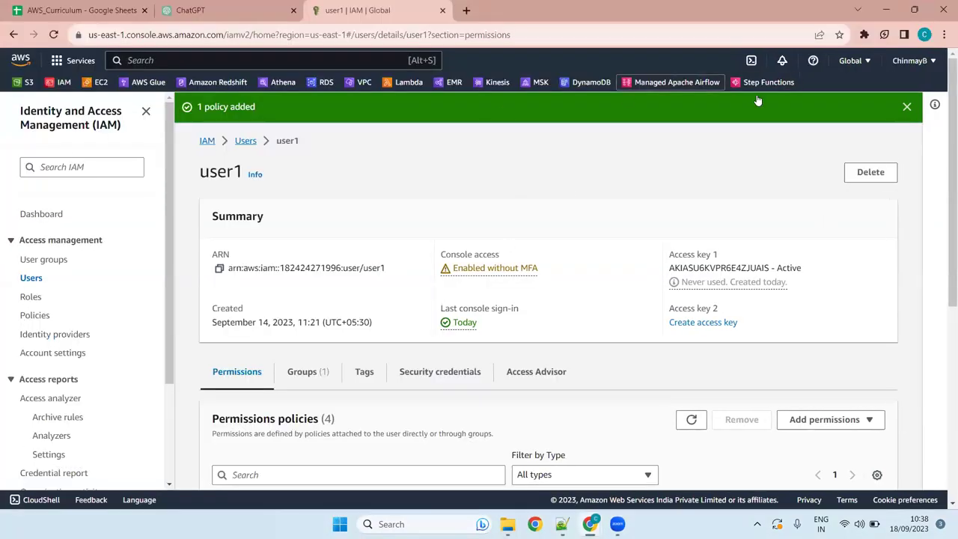
Step: Open the list of EC2 instances in the N. Virginia region
click(92, 84)
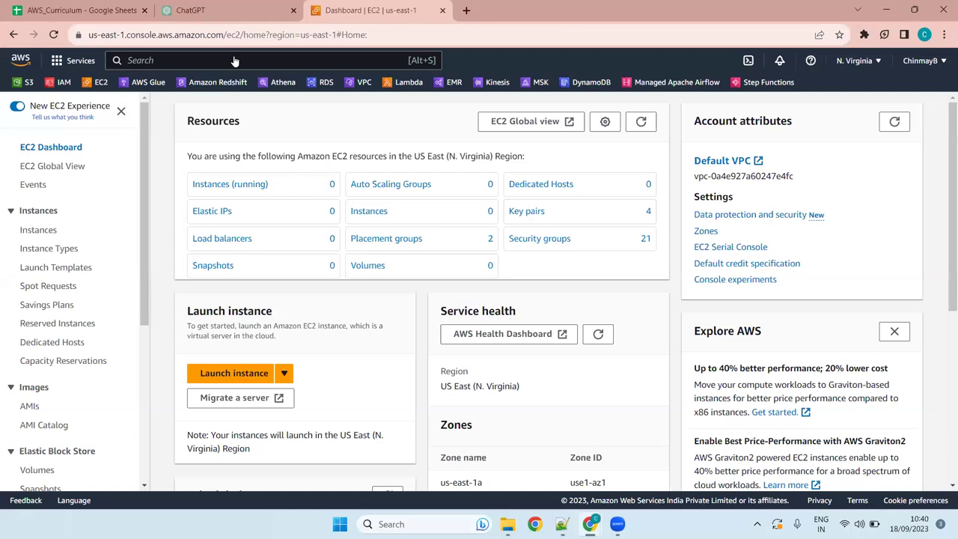
click(42, 231)
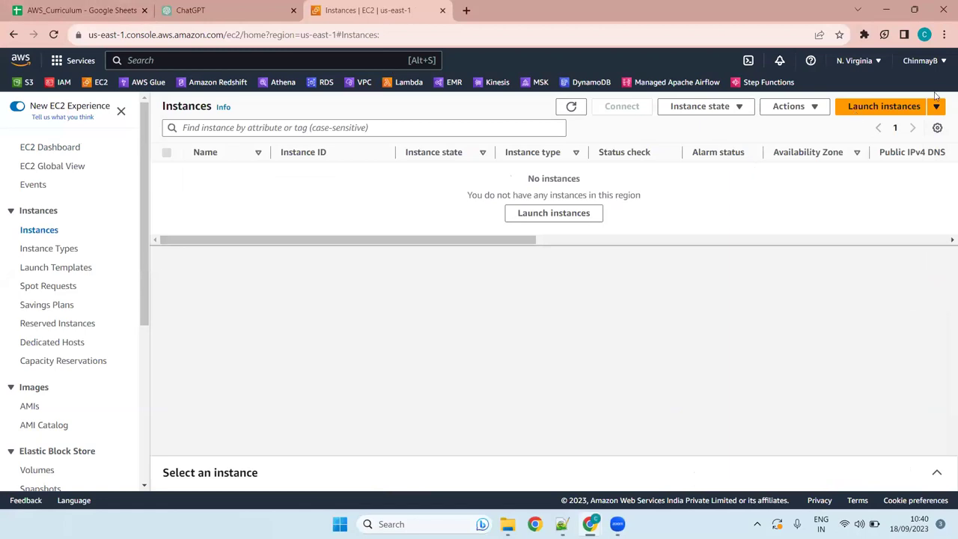
click(884, 106)
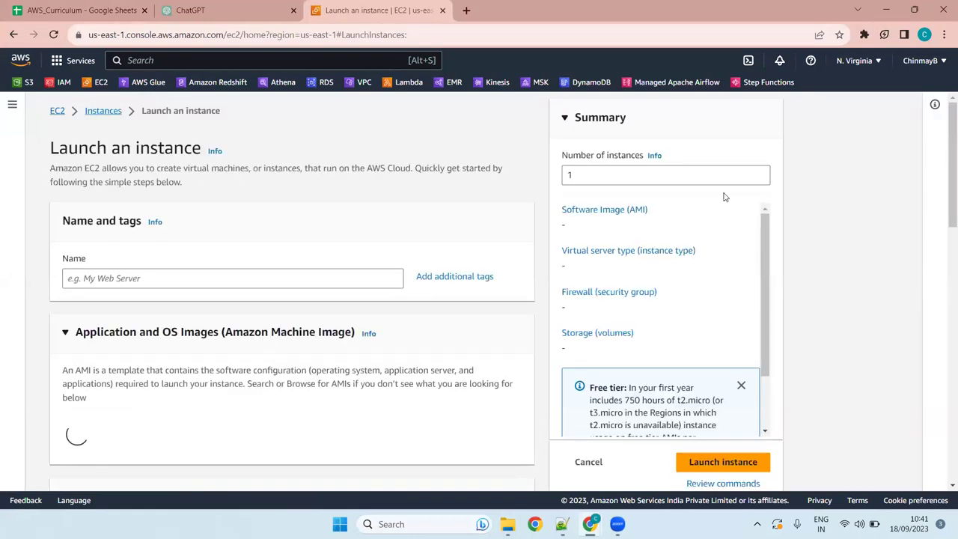
click(195, 279)
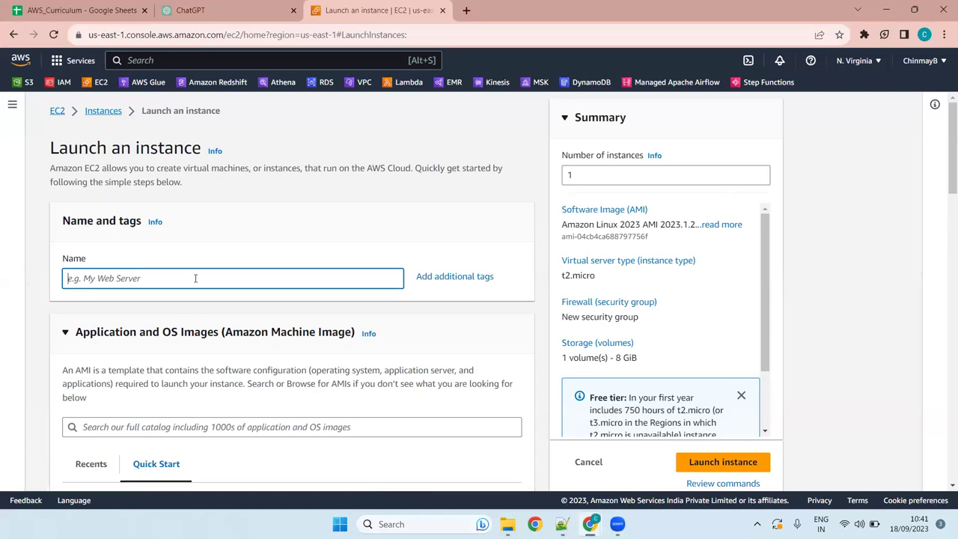
click(104, 111)
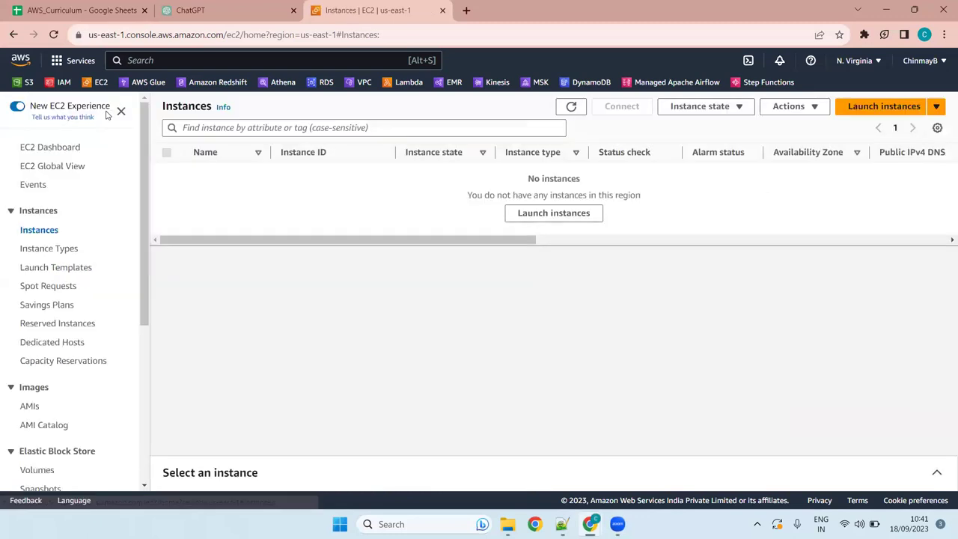
click(574, 109)
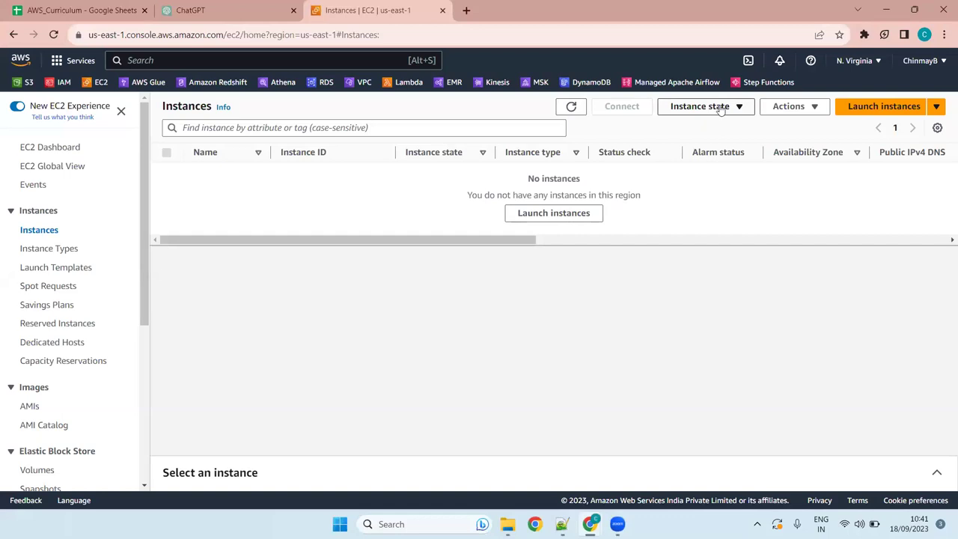
Step: Begin launching a new EC2 instance and name it demo-instance
click(875, 107)
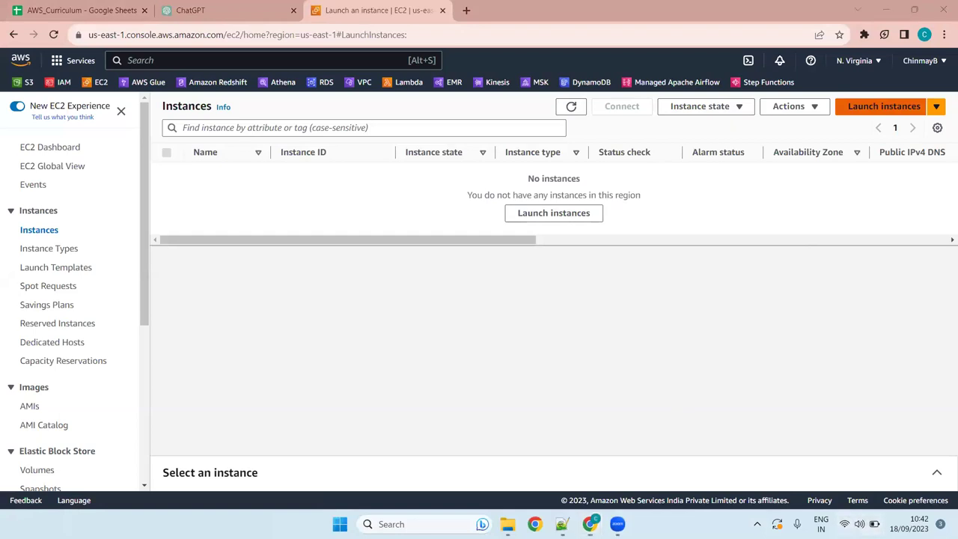
click(859, 524)
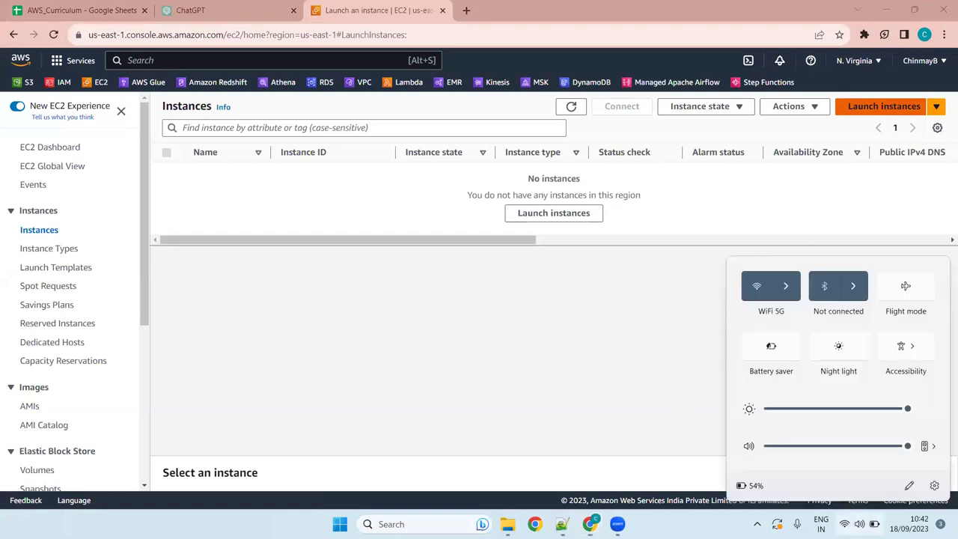
click(786, 285)
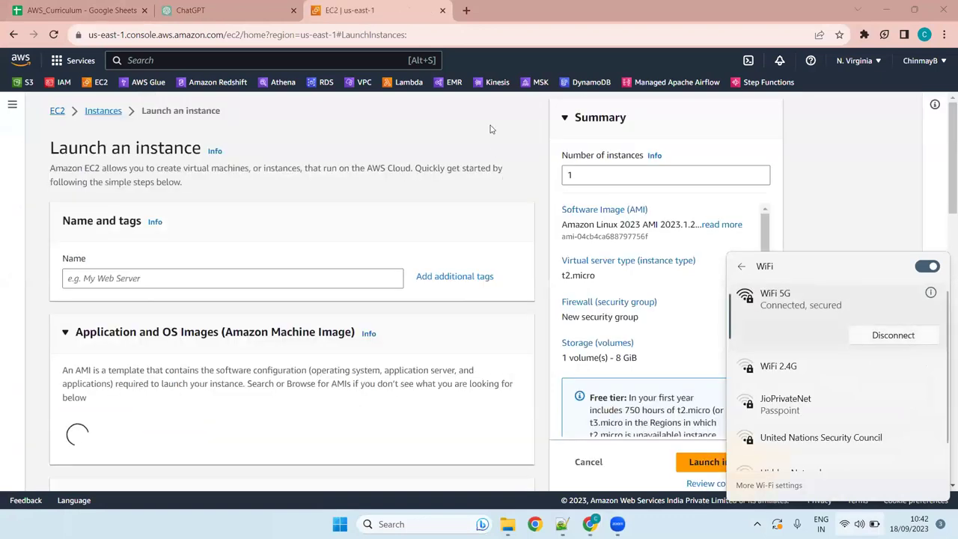
click(110, 334)
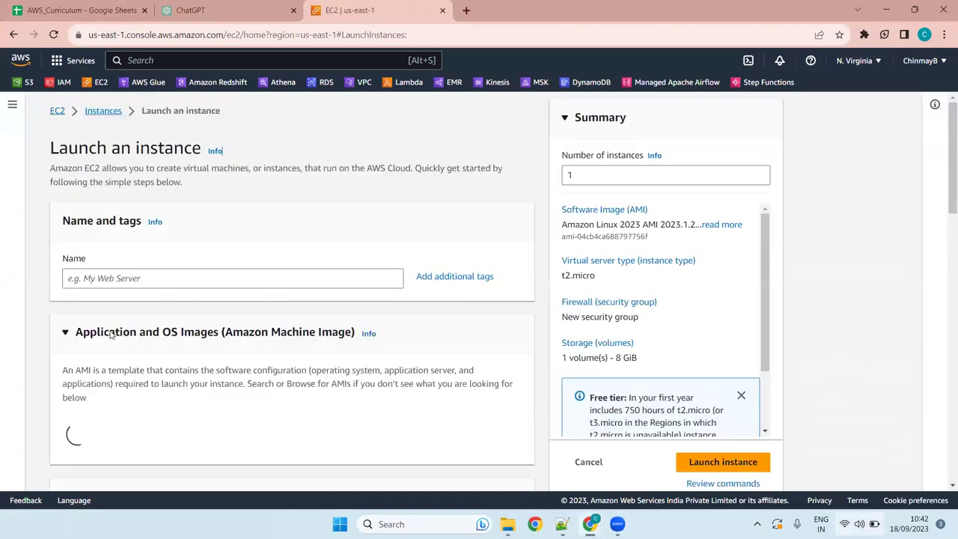
click(164, 279)
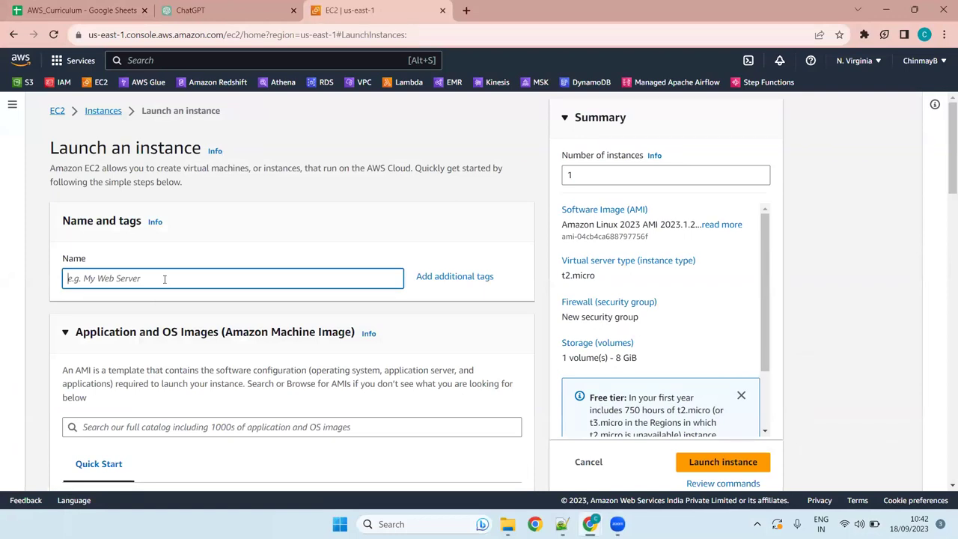
text(cli)
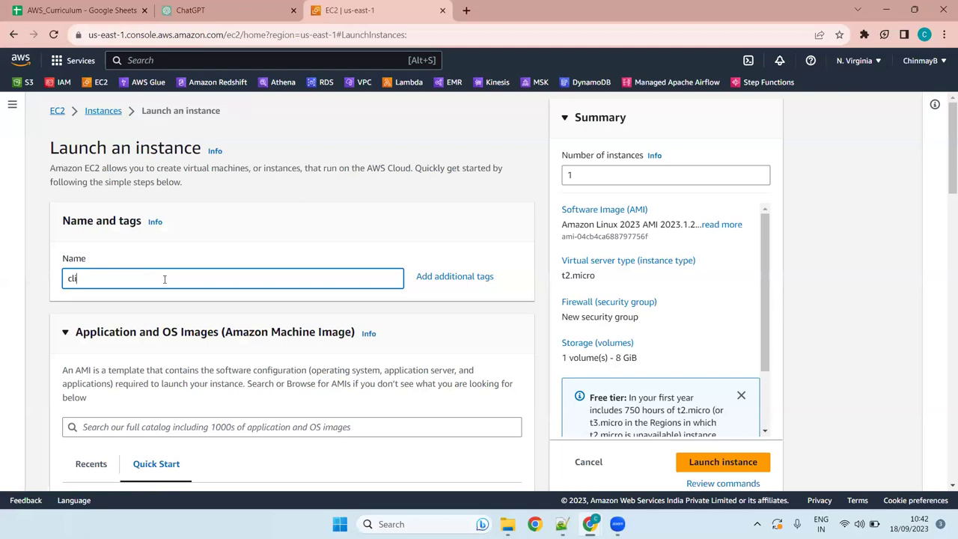
key(BackSpace)
key(BackSpace)
key(BackSpace)
text(demo-instance)
Step: Assign the existing BW-Demo key pair as the login key for the new instance
scroll(287, 278, down, 4)
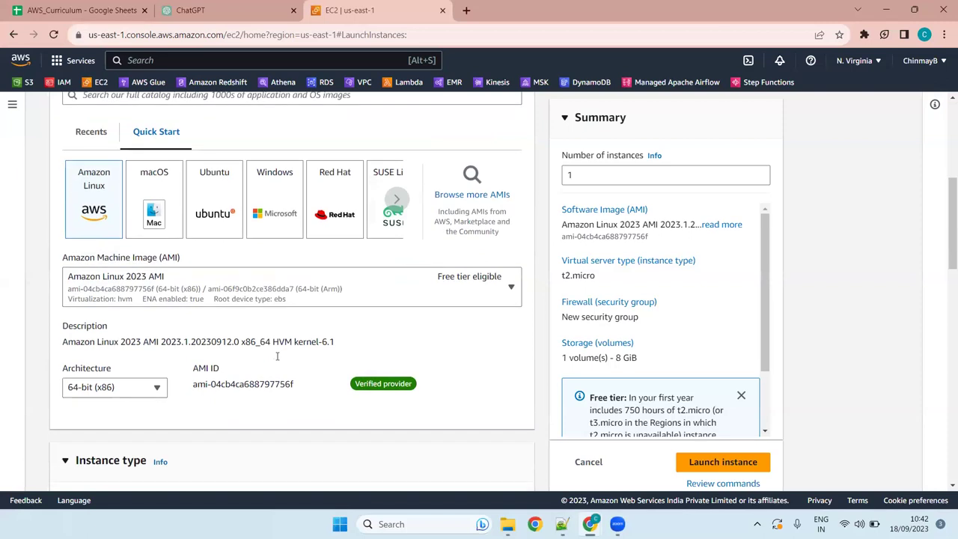
scroll(278, 359, down, 4)
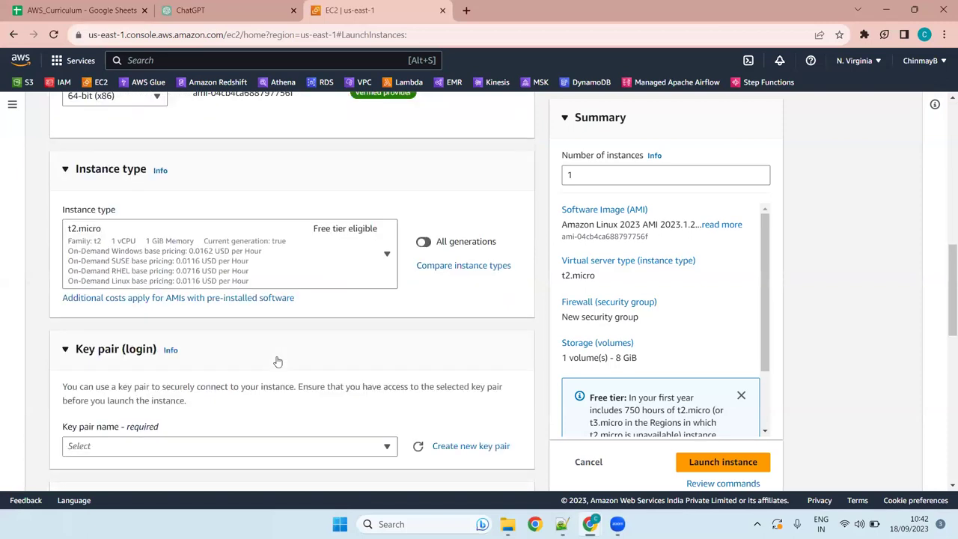
click(183, 446)
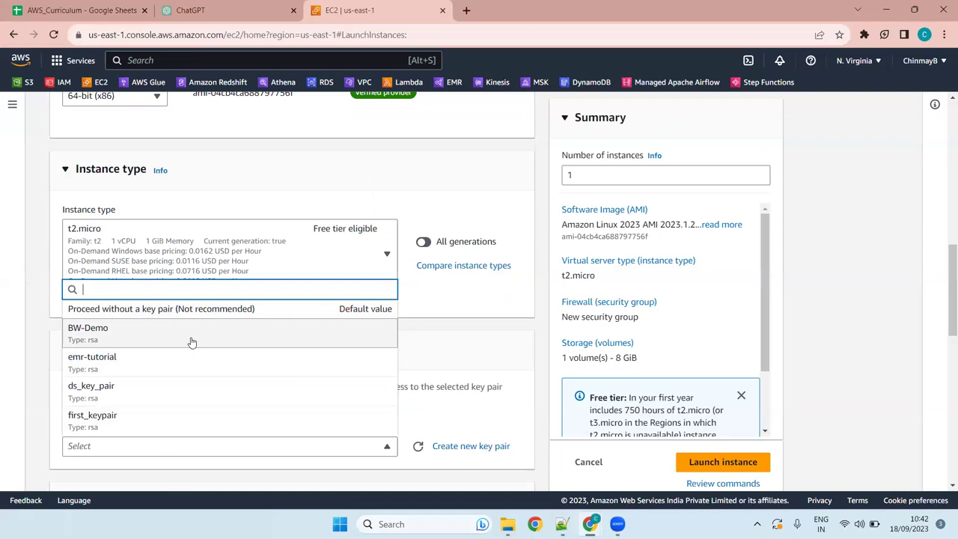
click(191, 341)
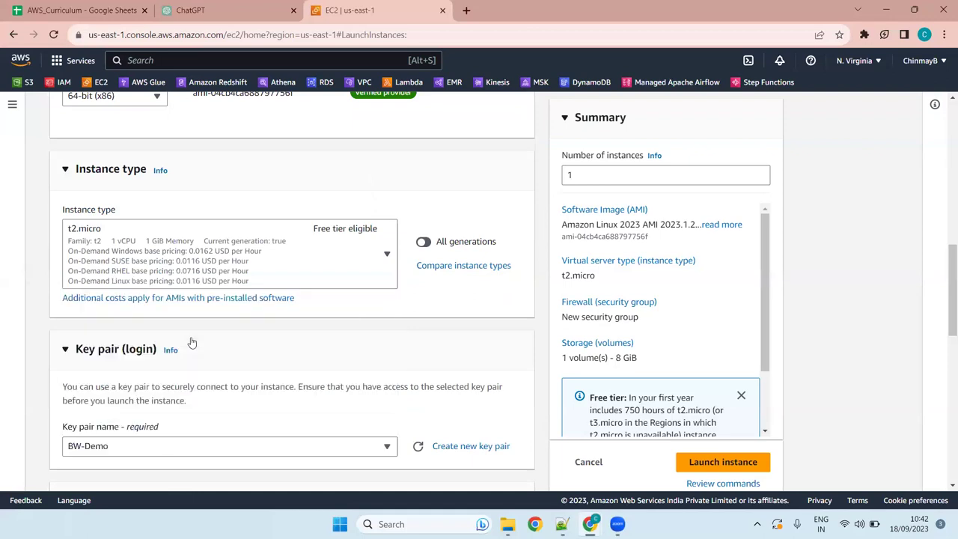
Step: Launch the instance with the default network, security group and storage settings
scroll(307, 204, down, 4)
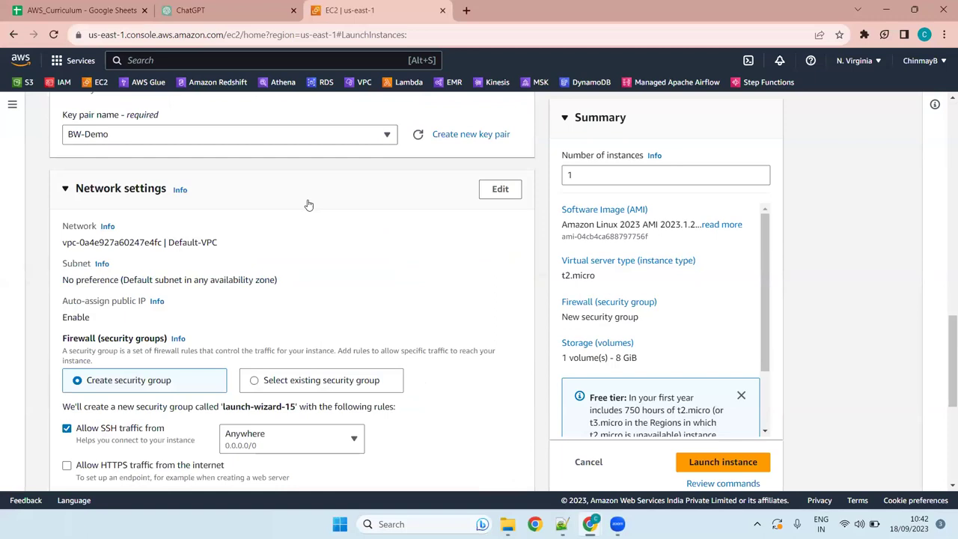
scroll(307, 204, down, 4)
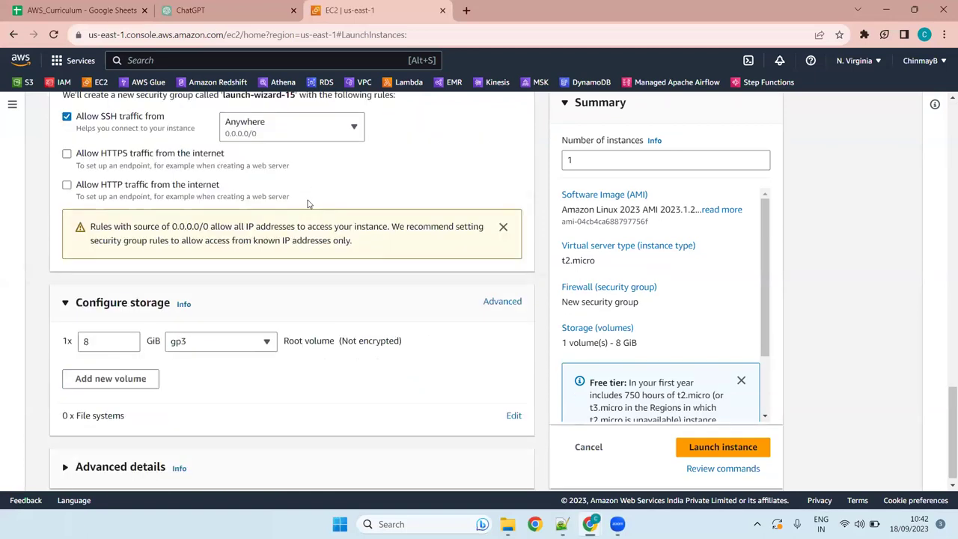
click(722, 438)
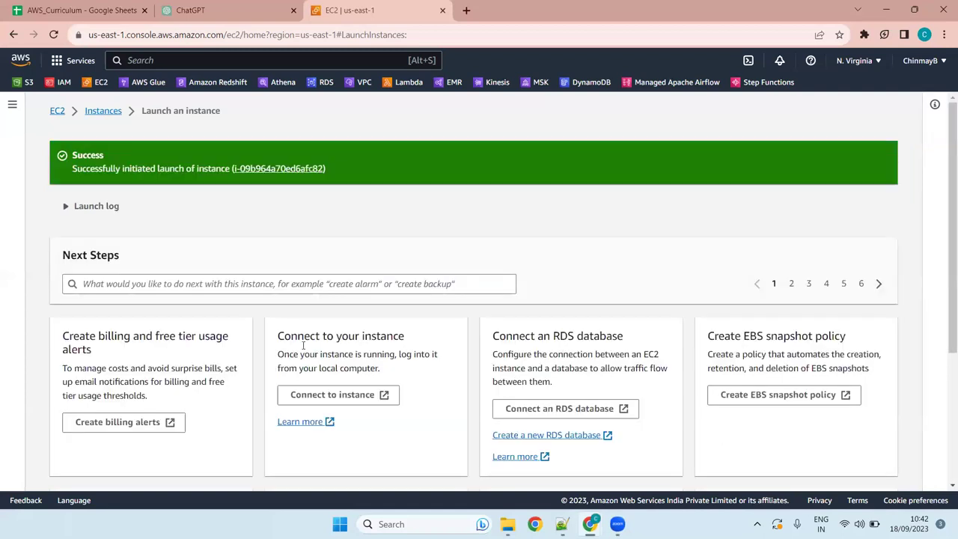
Step: Open the summary page of demo-instance from the instances list and refresh its data
click(106, 113)
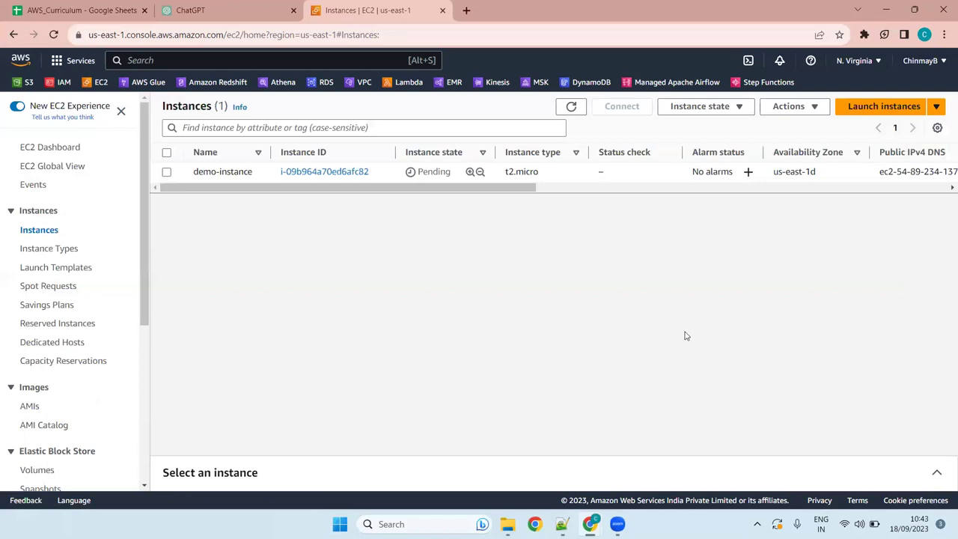
click(348, 174)
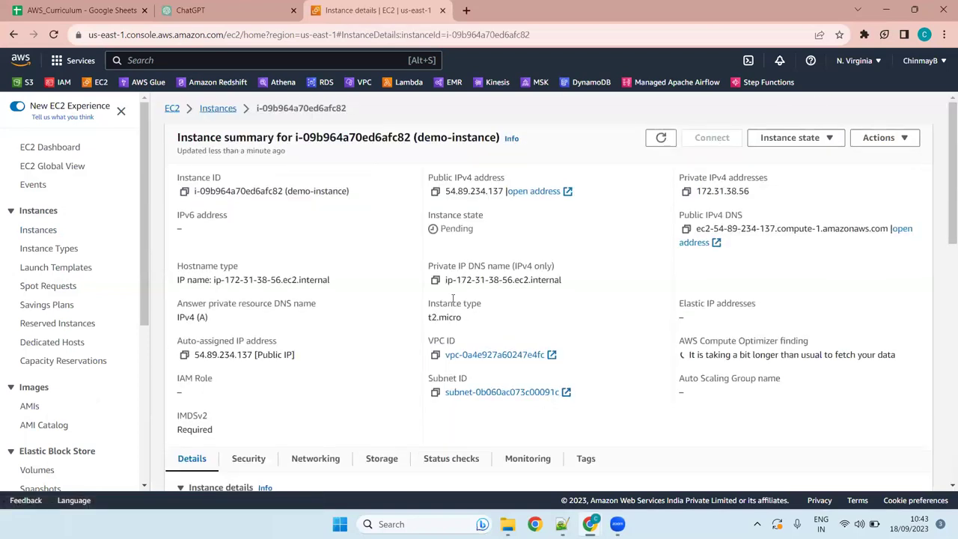
click(665, 142)
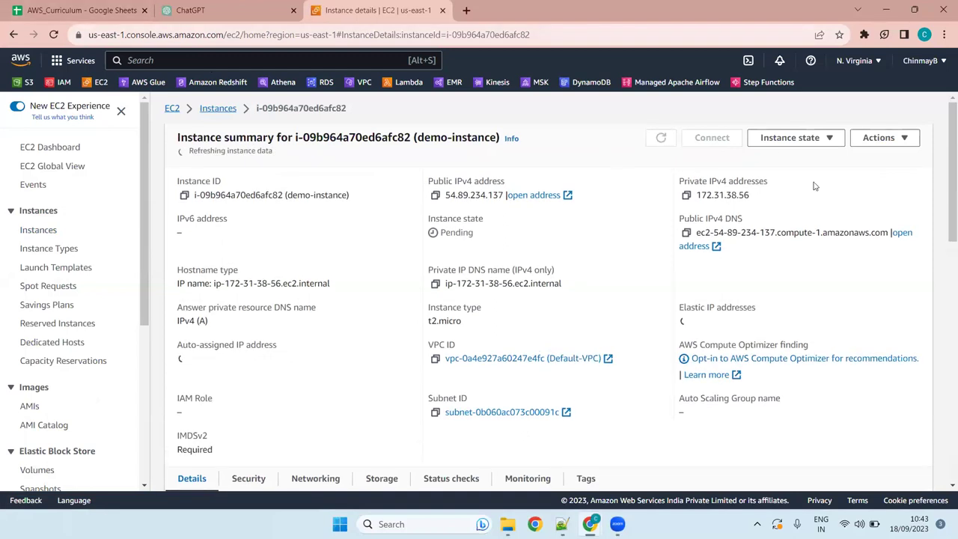
click(660, 140)
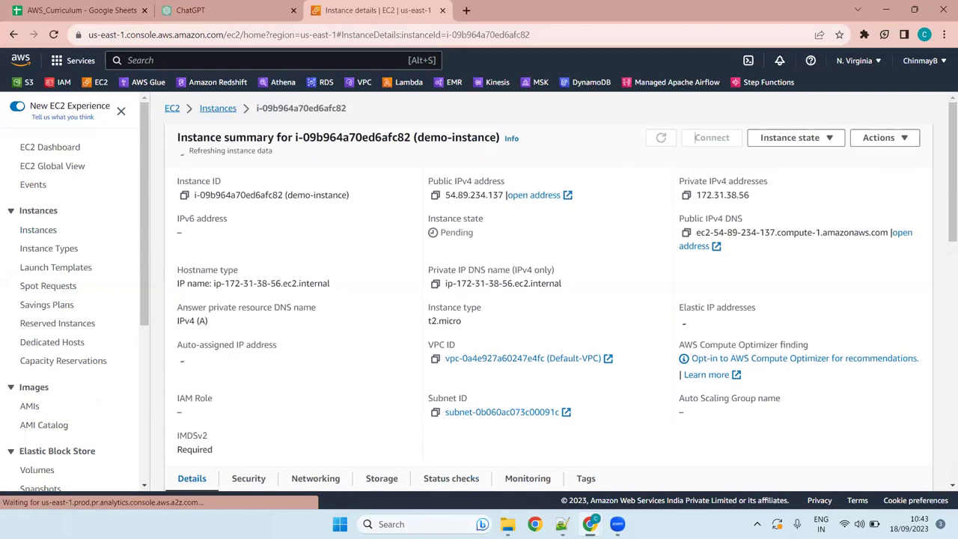
Step: Open a Command Prompt window and begin an SSH connection command with "ssh -i"
key(super)
text(cmd)
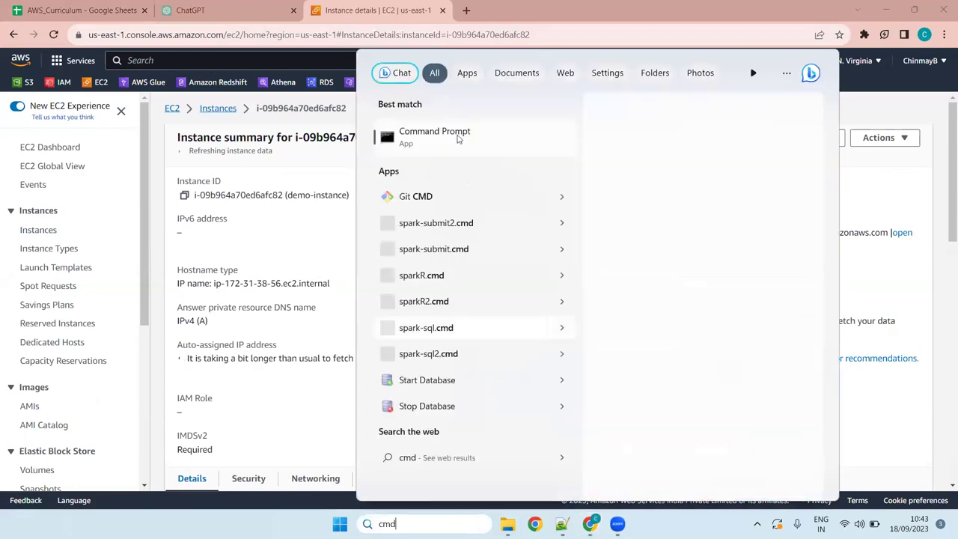
key(Escape)
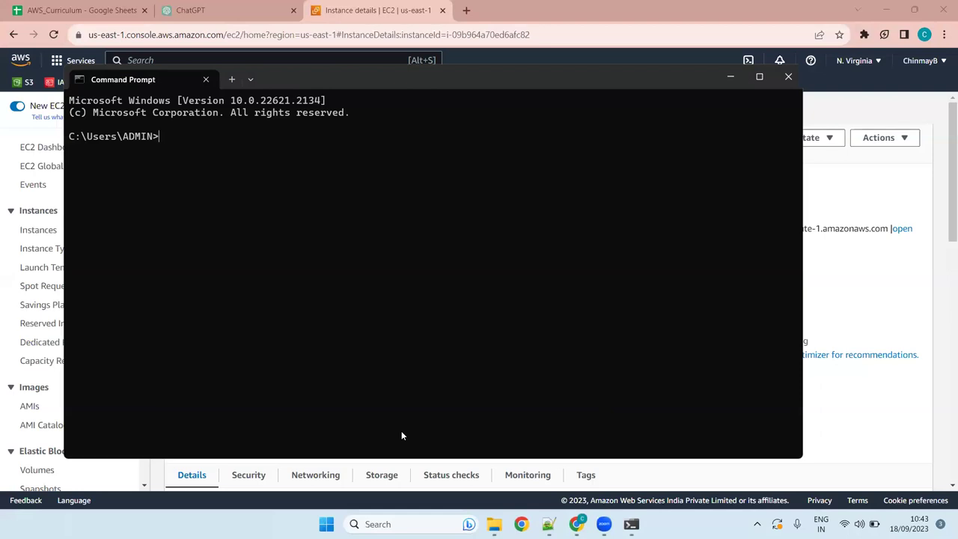
text(ssh)
text(-i)
Step: Switch to File Explorer and look through the Downloads folder for the instance's key pair file
mouse_move(494, 520)
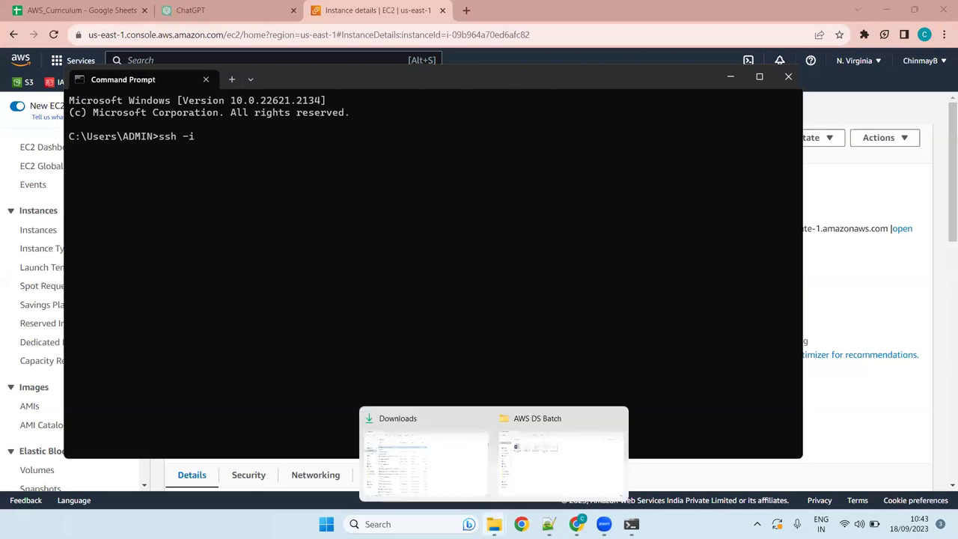
click(439, 478)
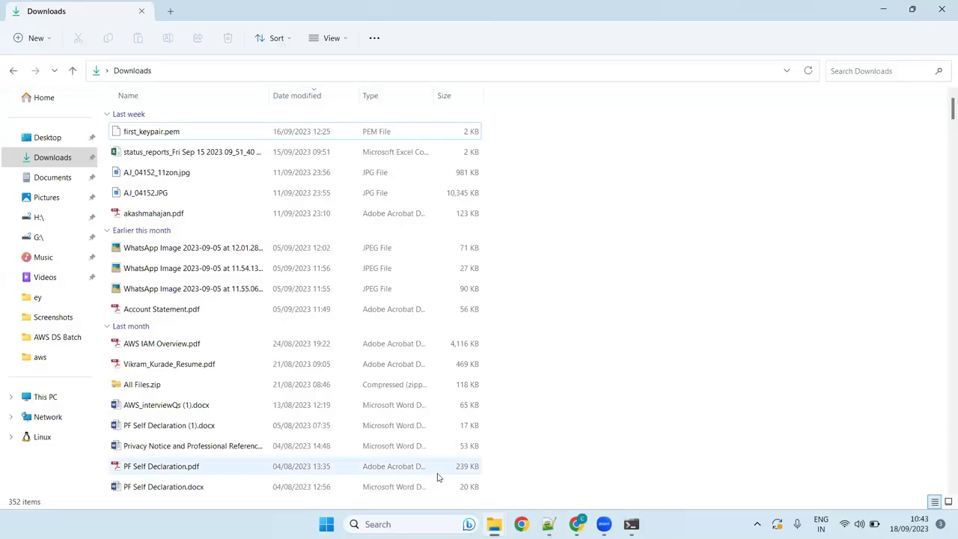
right_click(713, 155)
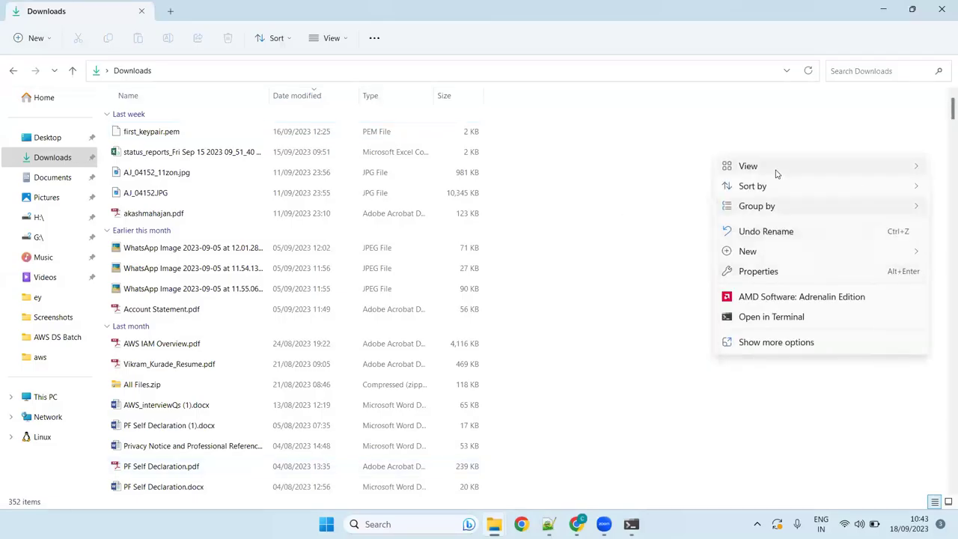
mouse_move(777, 173)
click(628, 130)
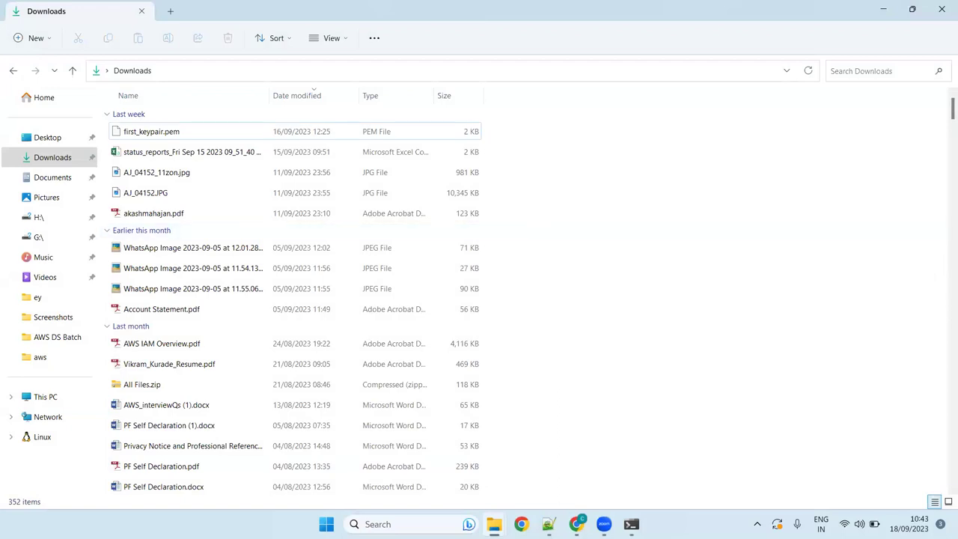
Step: Return to the demo-instance summary in the browser and check which key pair was assigned at launch
mouse_move(582, 520)
key(alt+Tab)
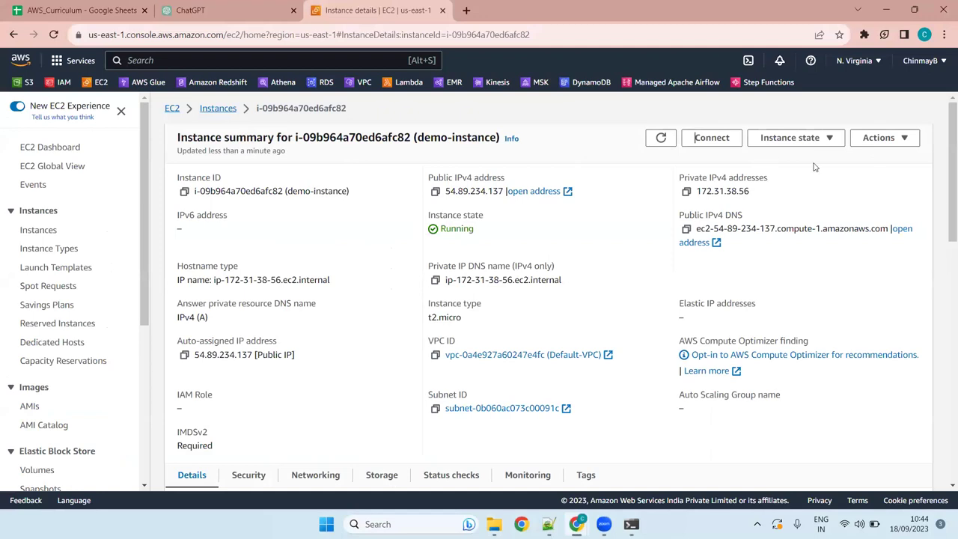
click(882, 139)
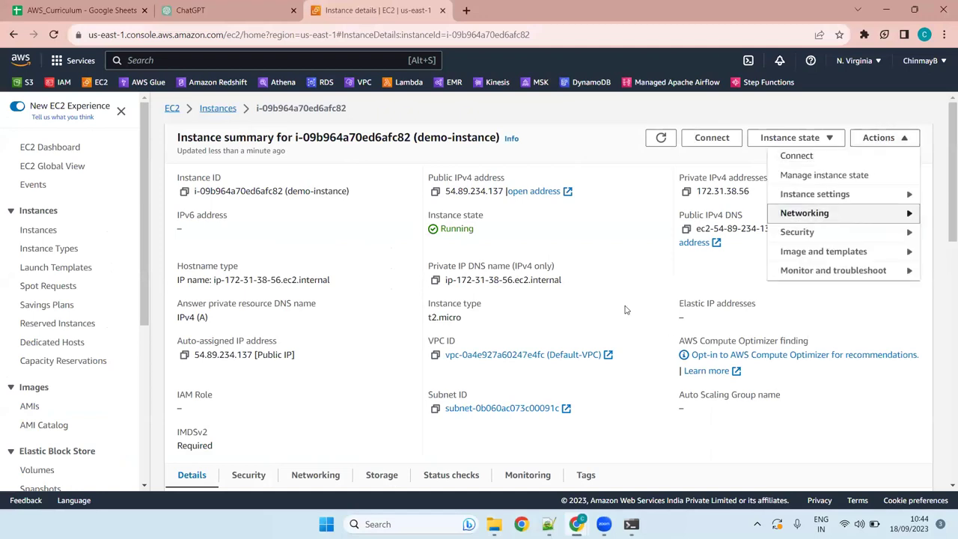
click(629, 217)
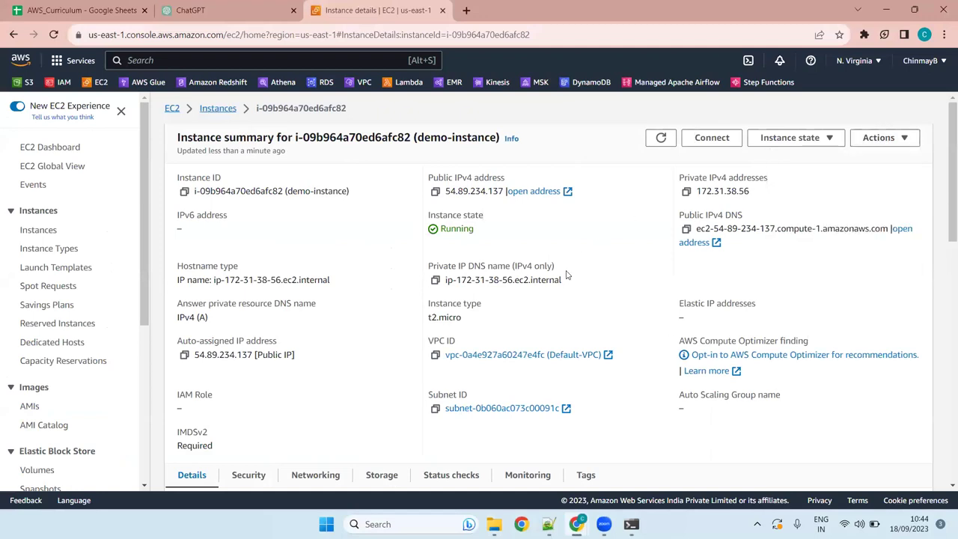
scroll(307, 228, down, 4)
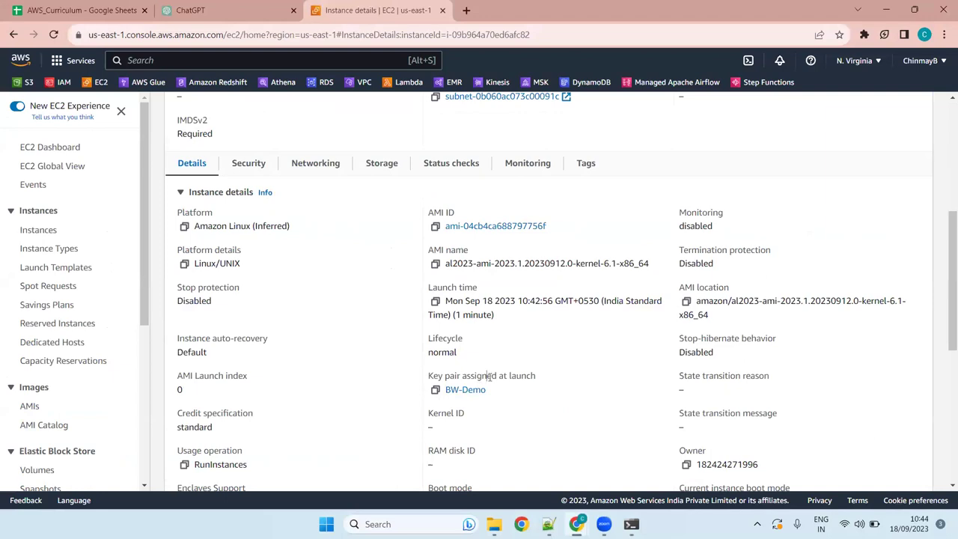
scroll(488, 376, up, 4)
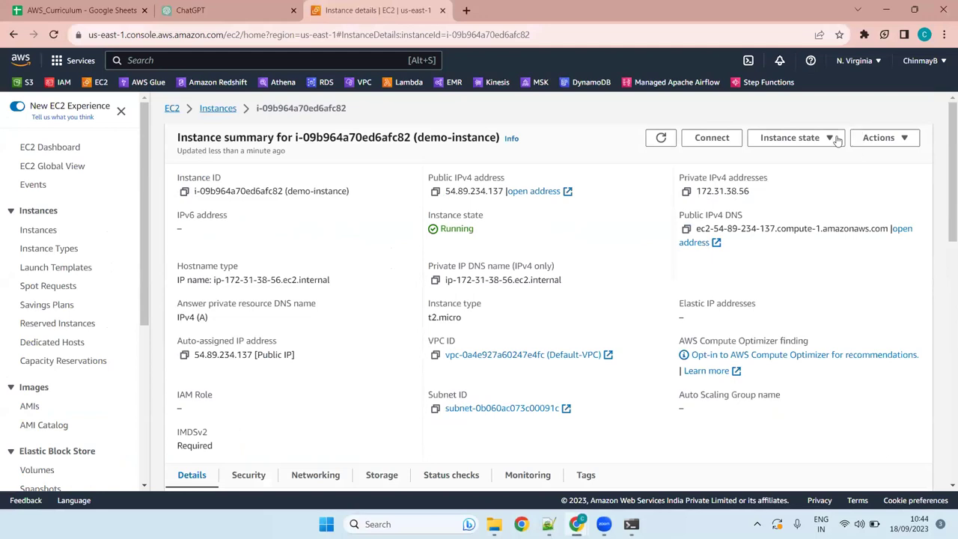
Step: Terminate the running demo-instance from its summary page and confirm the termination
click(833, 140)
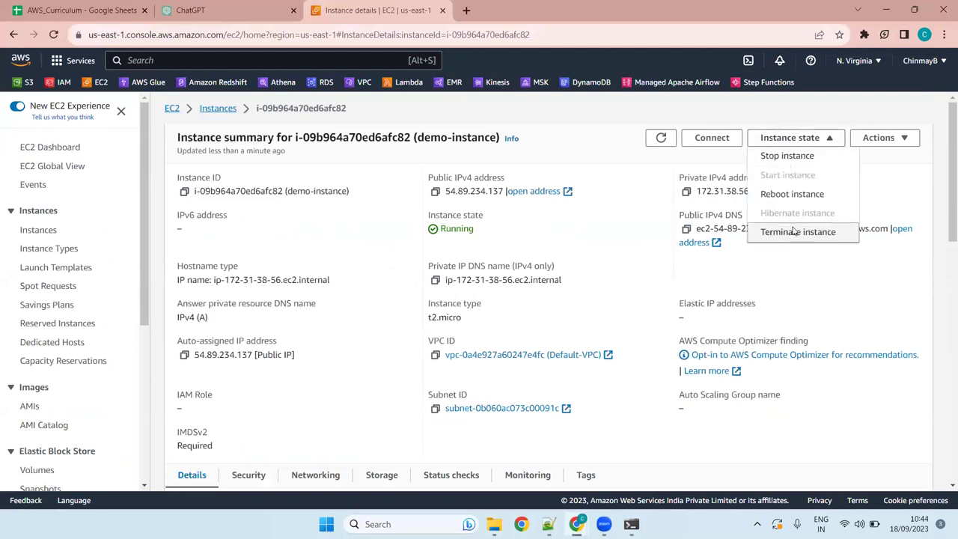
click(795, 230)
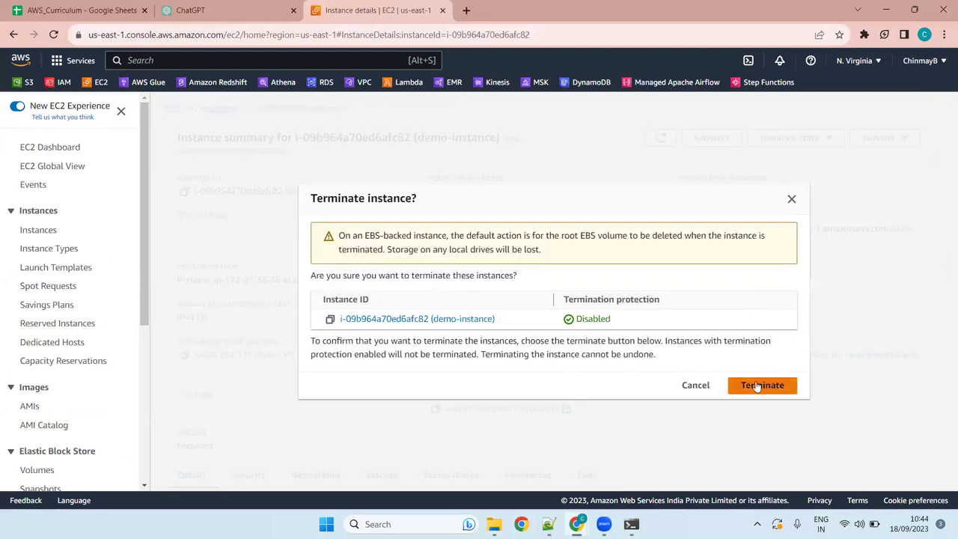
click(758, 386)
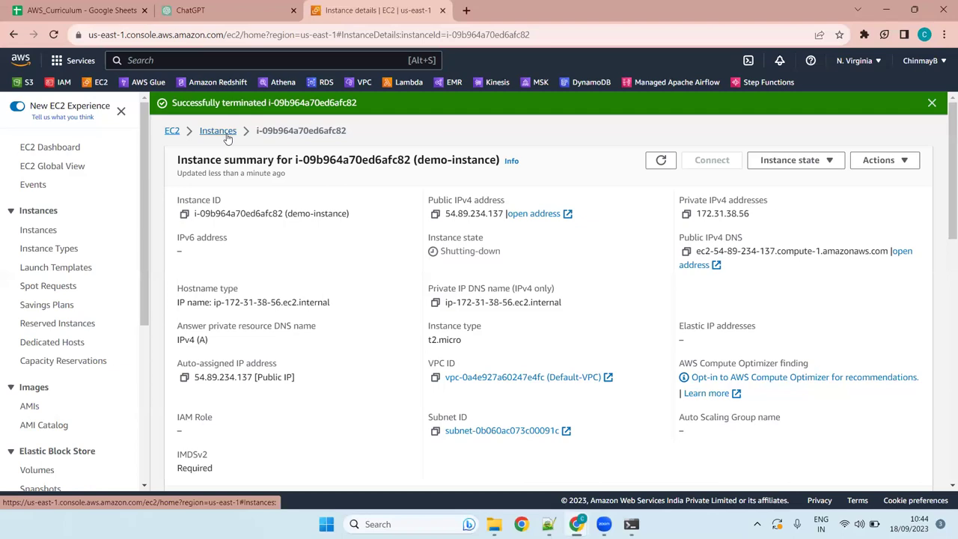
Step: Start launching a new EC2 instance from the instances list and name it demo-instance
click(227, 136)
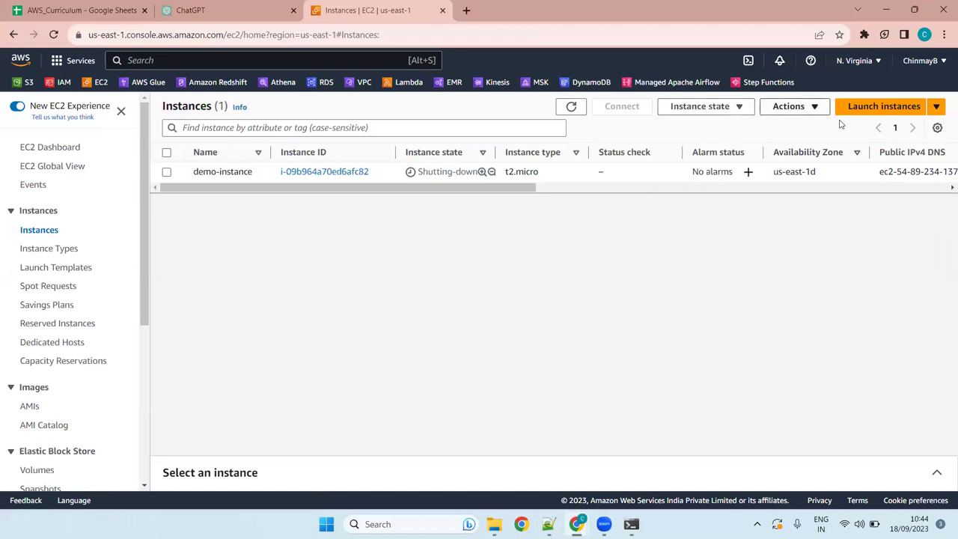
click(882, 109)
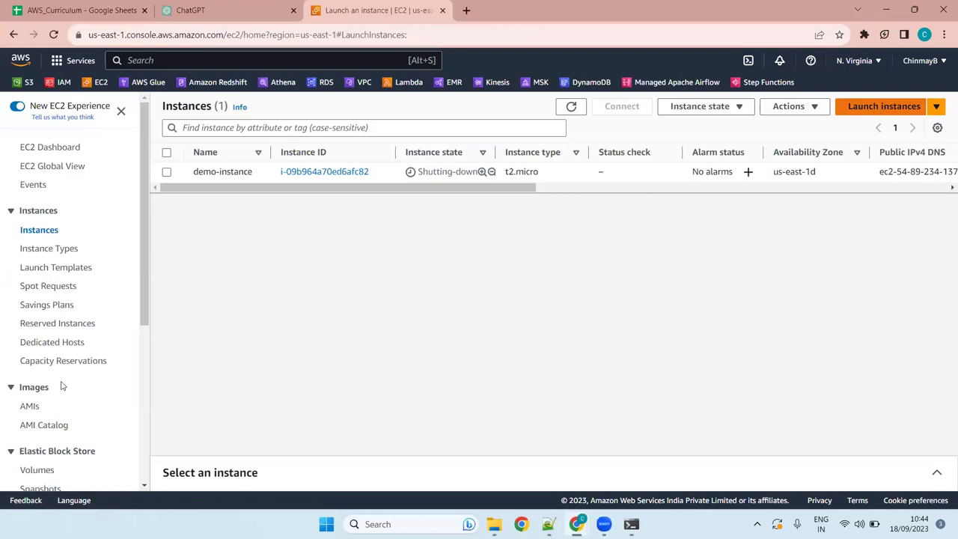
click(897, 110)
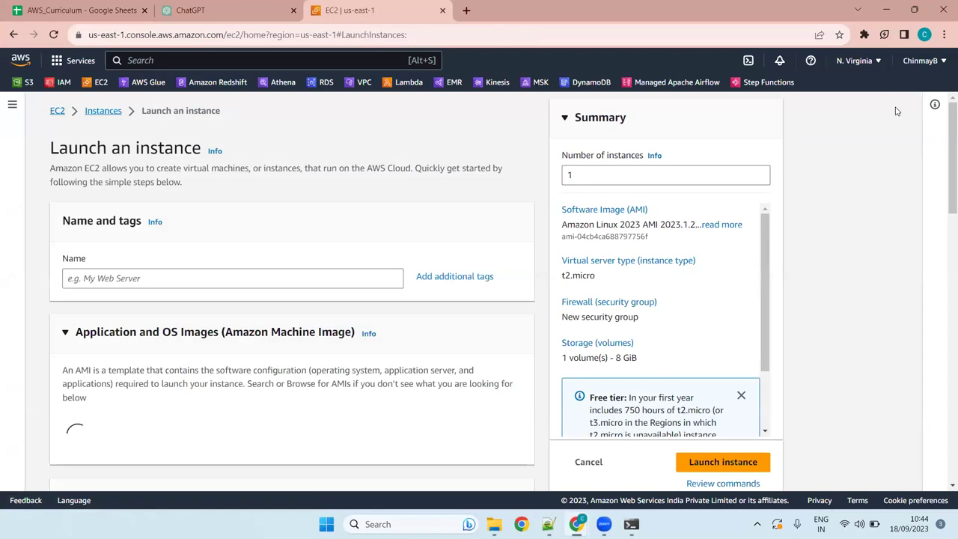
click(144, 279)
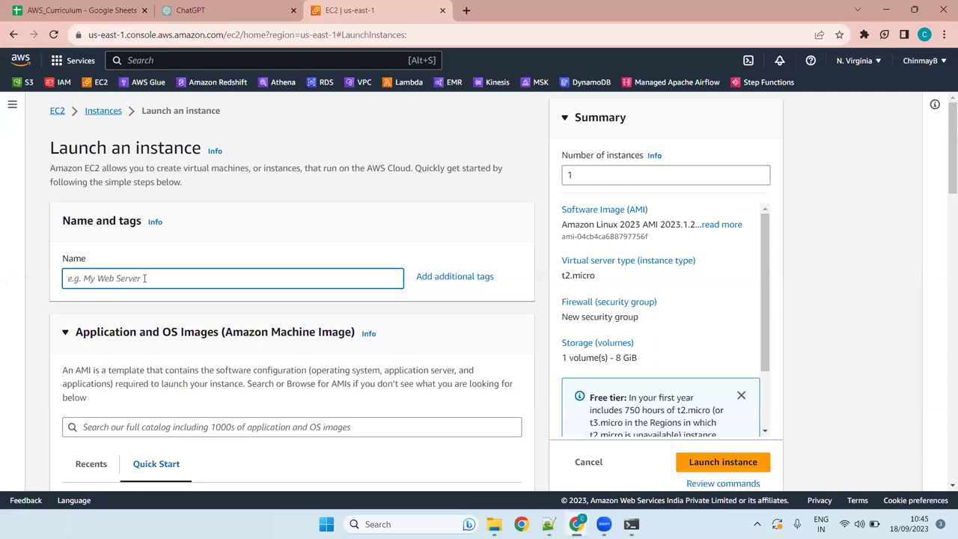
text(demo-)
text(istance)
key(Left)
key(Left)
key(Left)
key(Left)
key(Left)
key(Left)
text(n)
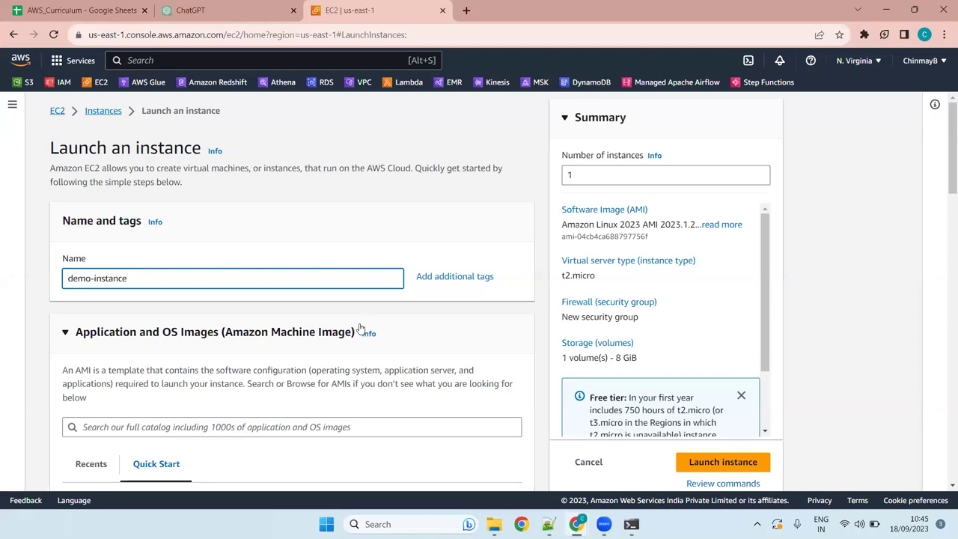
Step: Choose first_keypair as the key pair for the new instance
scroll(244, 376, down, 4)
scroll(244, 376, down, 6)
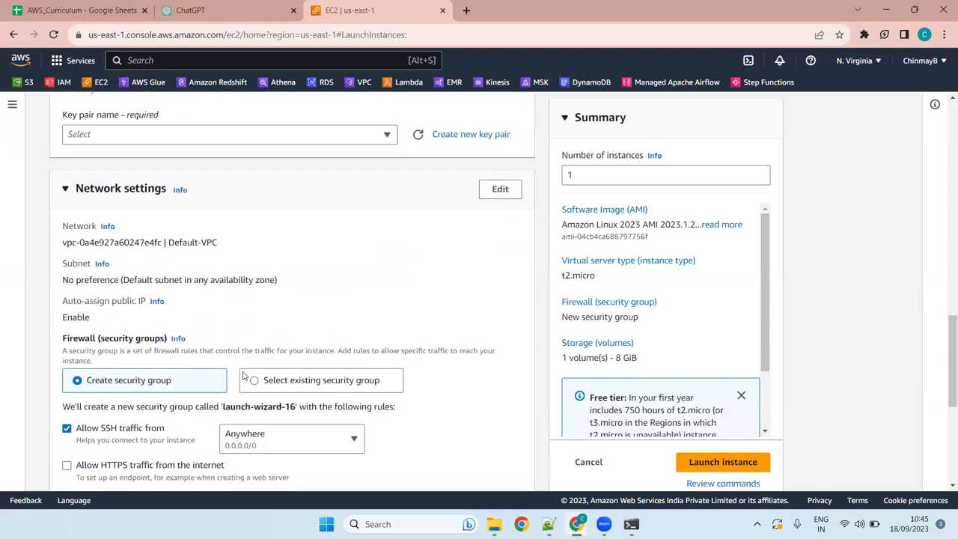
click(309, 139)
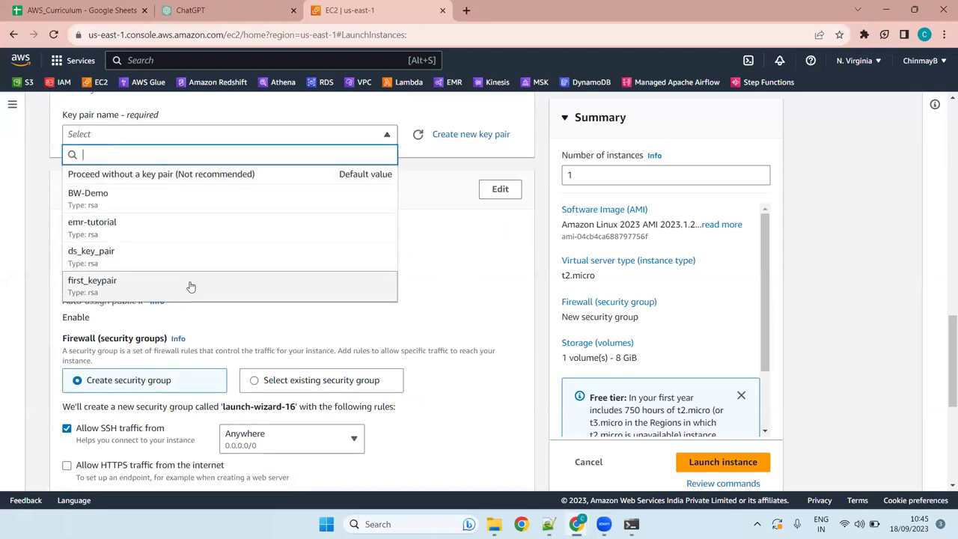
click(191, 287)
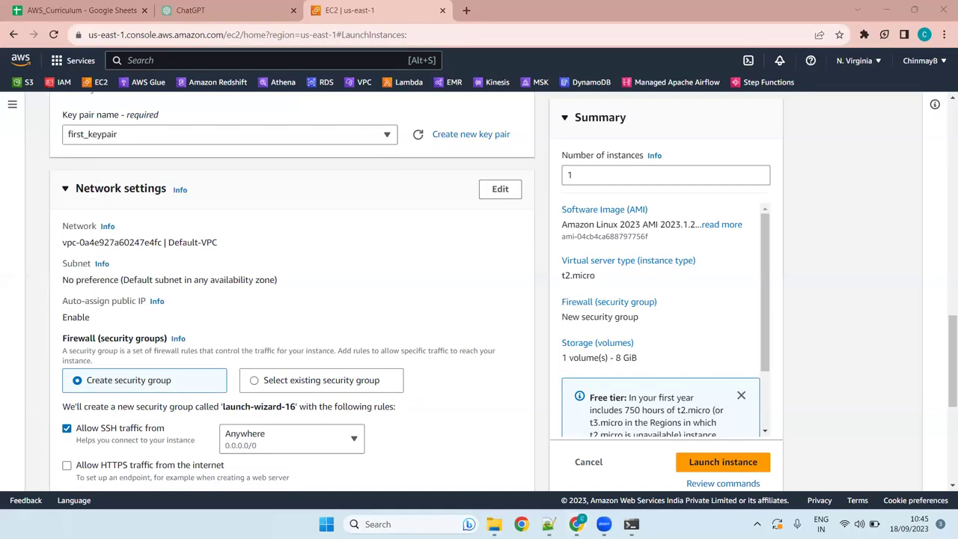
Step: Switch to File Explorer, check the Downloads folder for first_keypair.pem, and return to the launch form in the browser
mouse_move(495, 525)
click(534, 498)
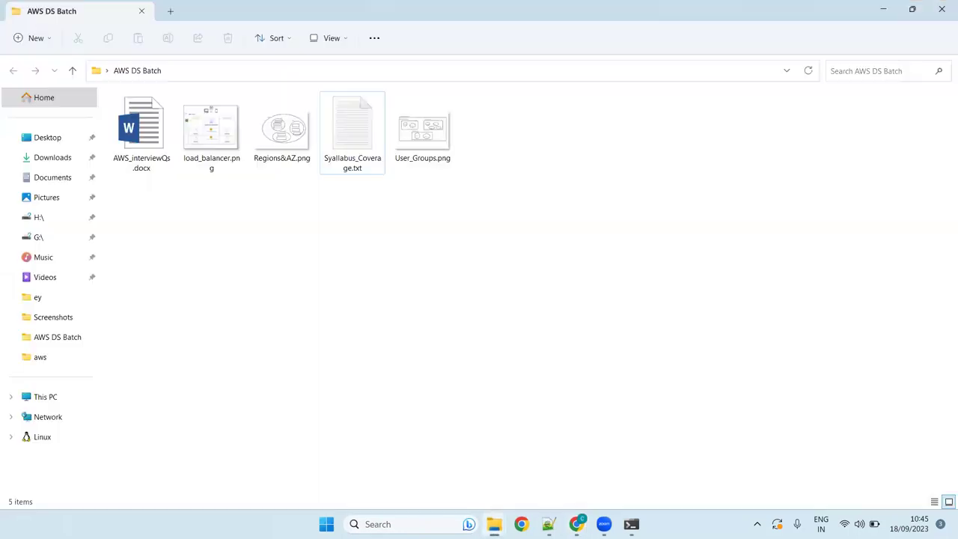
click(427, 434)
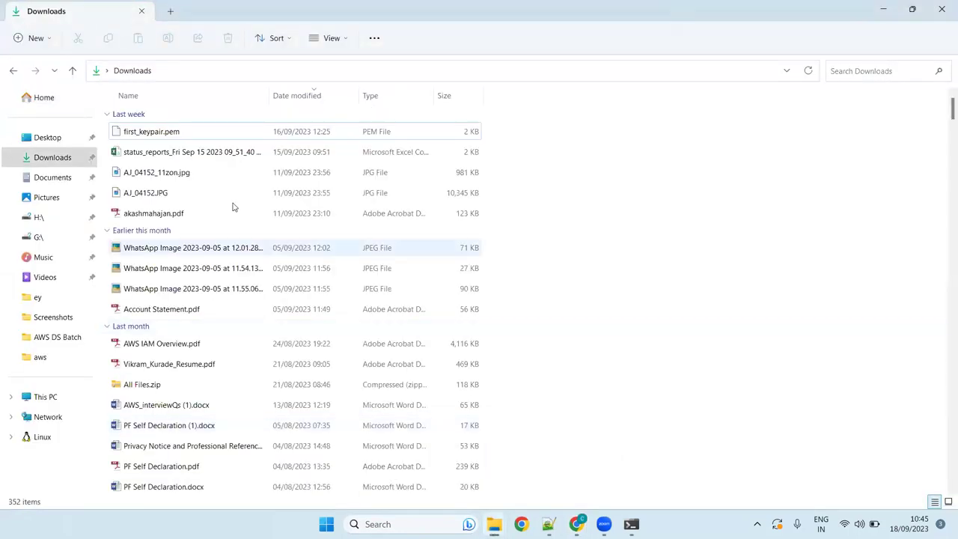
right_click(569, 184)
click(550, 463)
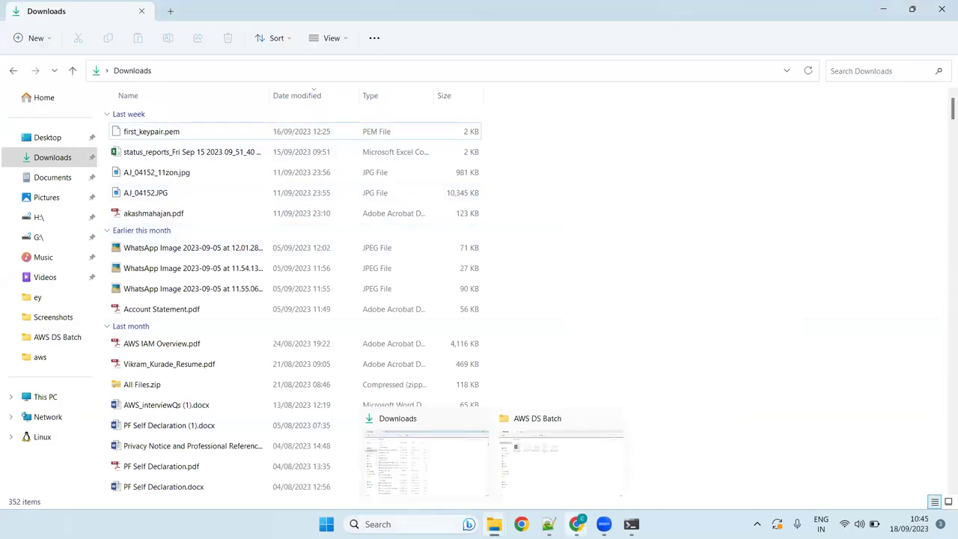
click(577, 524)
click(519, 477)
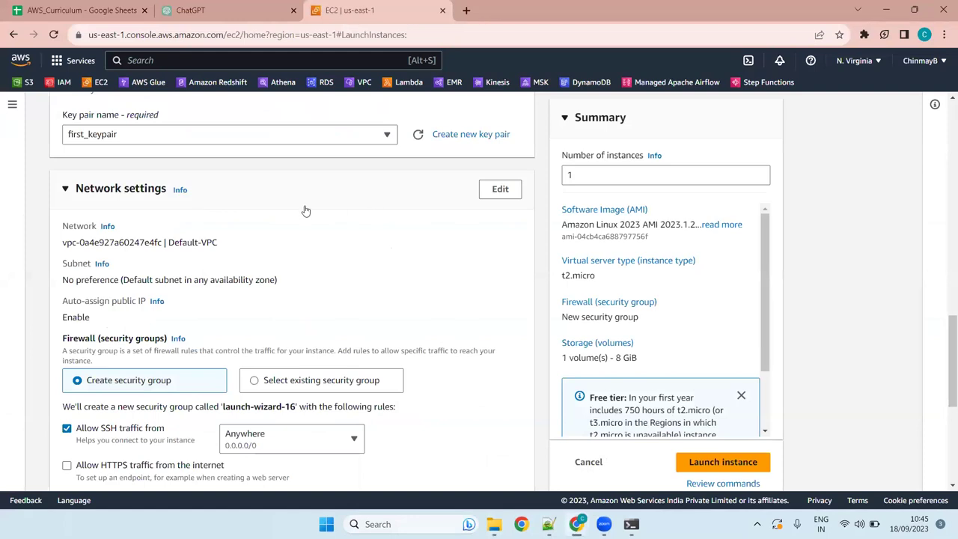
Step: Review the instance type, key pair, network and storage settings, and launch the instance
scroll(295, 218, up, 4)
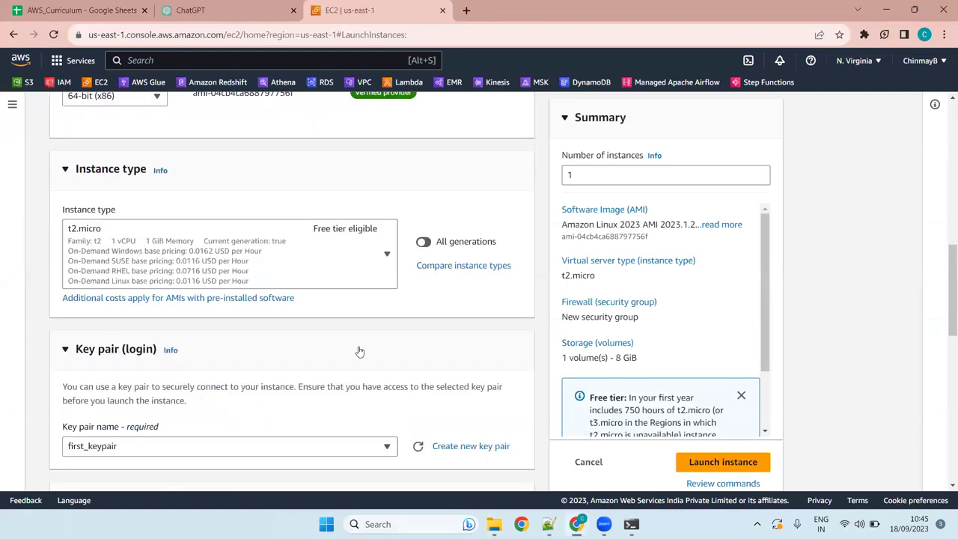
scroll(359, 350, down, 4)
scroll(292, 337, down, 5)
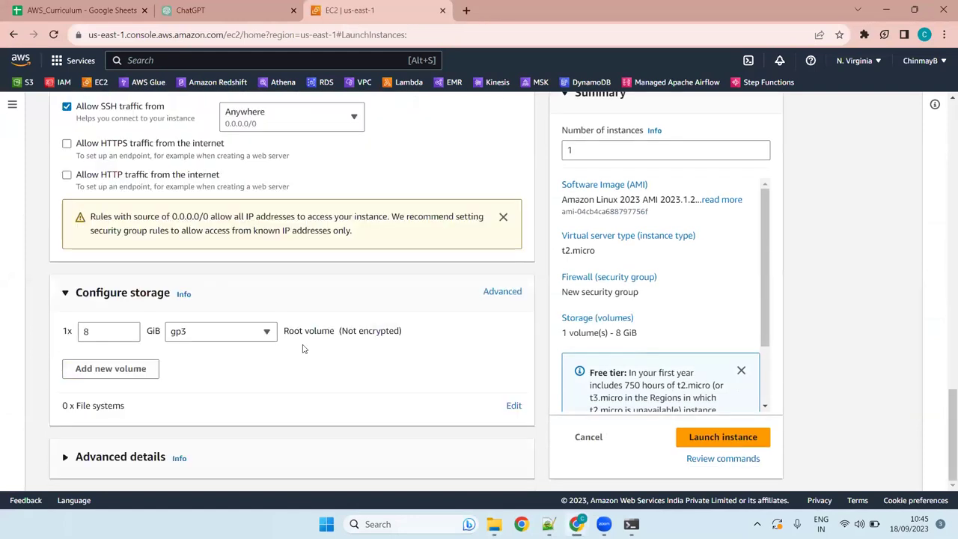
click(732, 439)
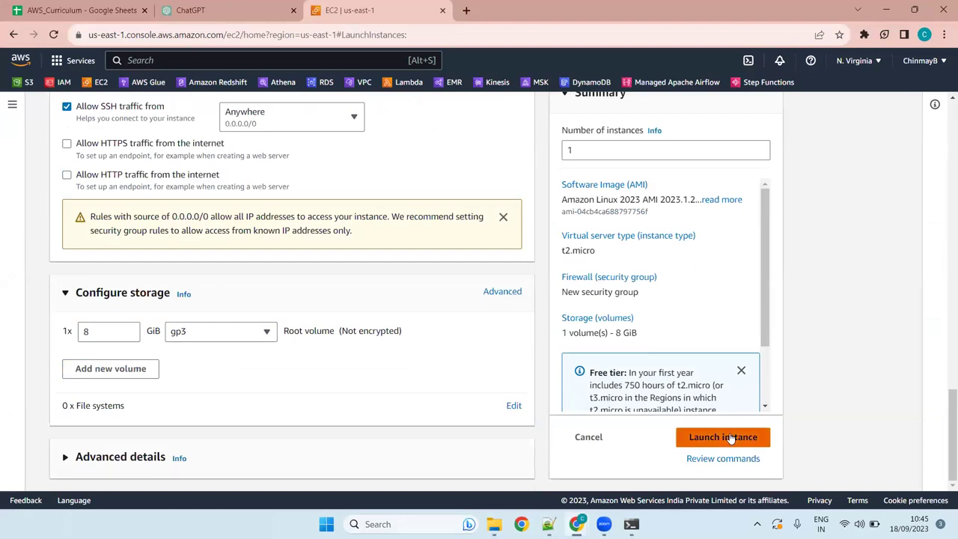
click(731, 439)
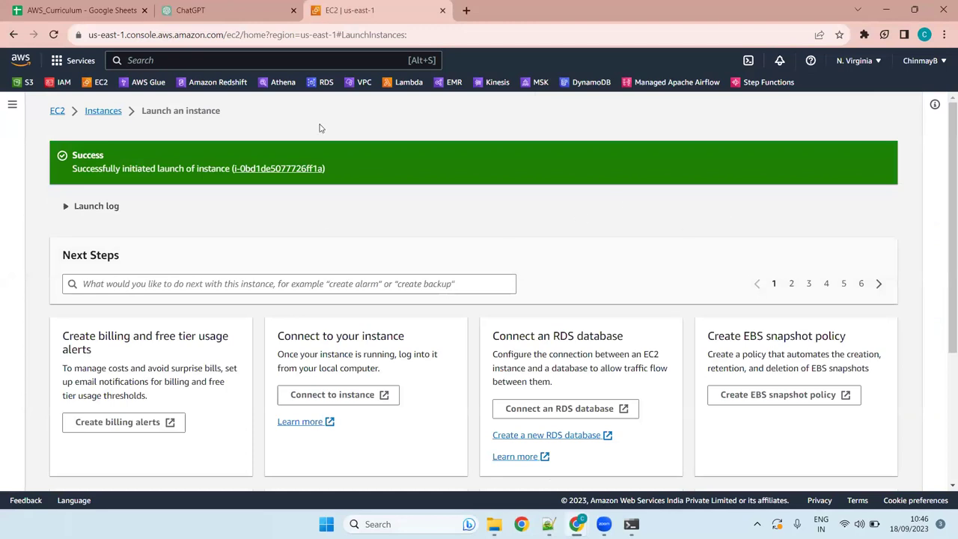
Step: Open the summary page of the newly launched demo-instance from the instances list and refresh its data
click(103, 110)
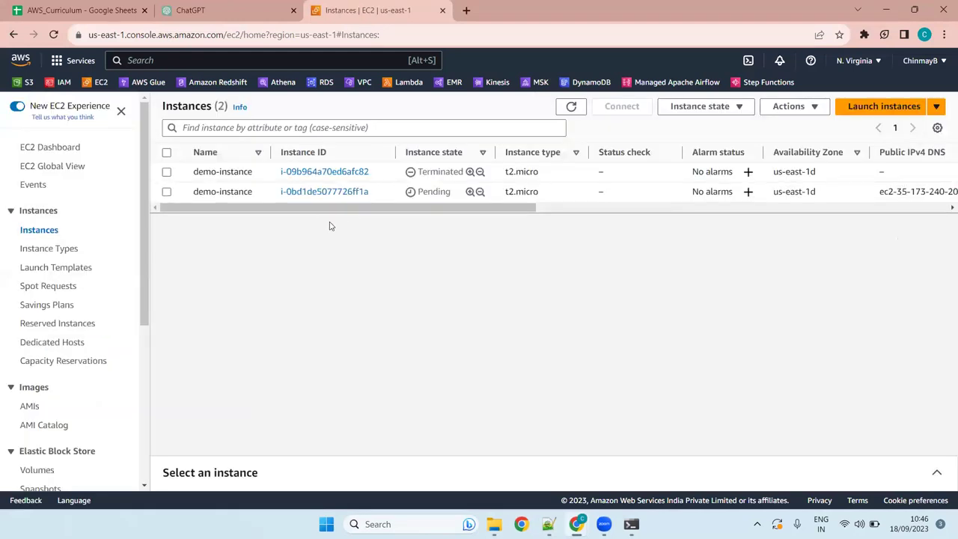
click(322, 193)
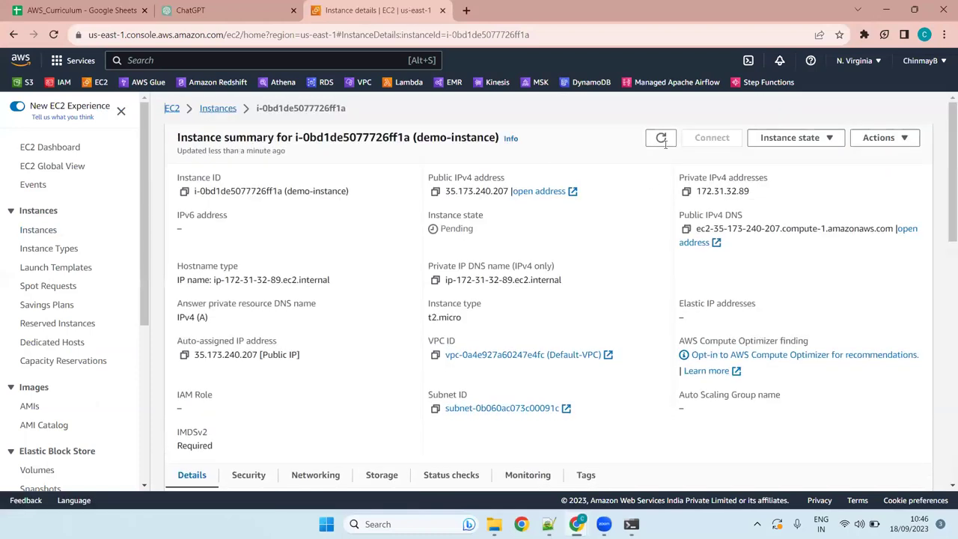
click(662, 141)
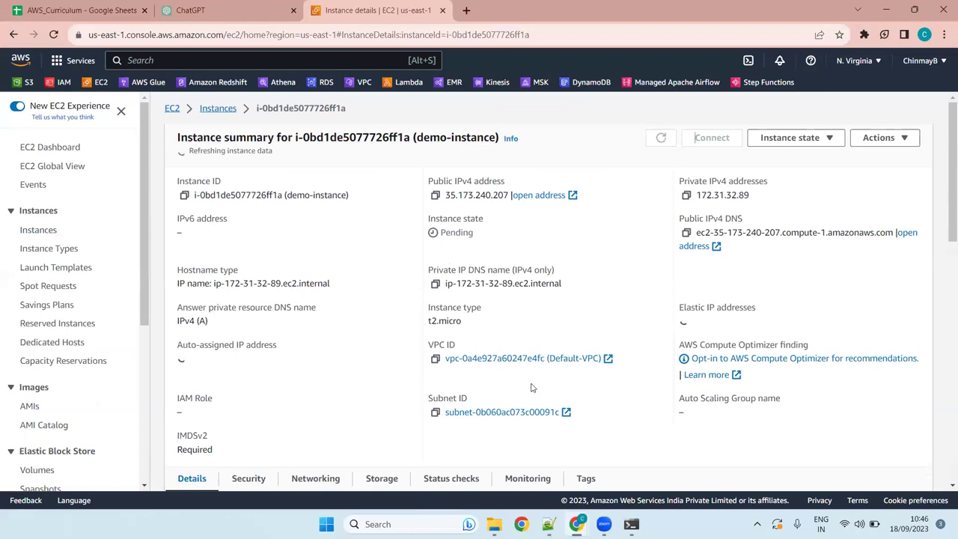
Step: Copy the path of first_keypair.pem from the Downloads folder and paste it after "ssh -i" in the Command Prompt
mouse_move(494, 524)
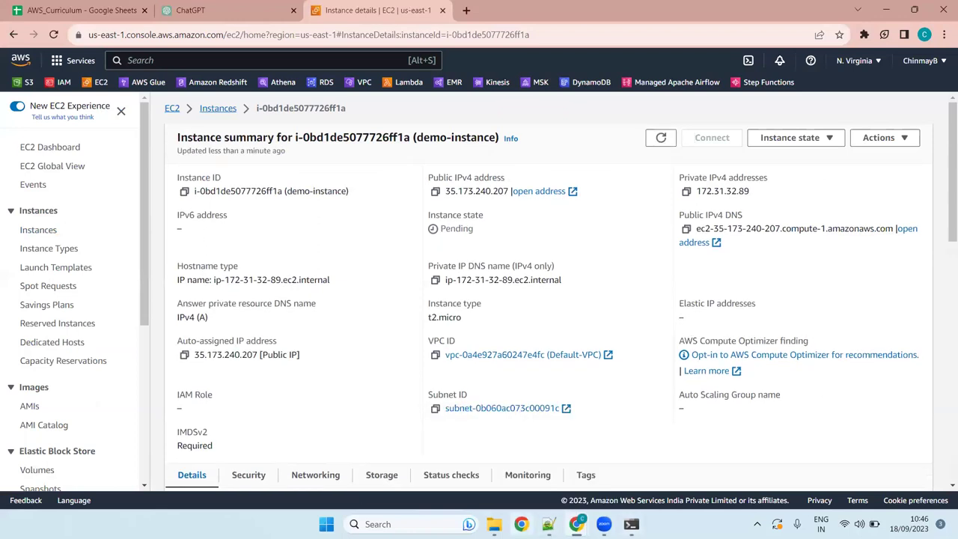
click(568, 447)
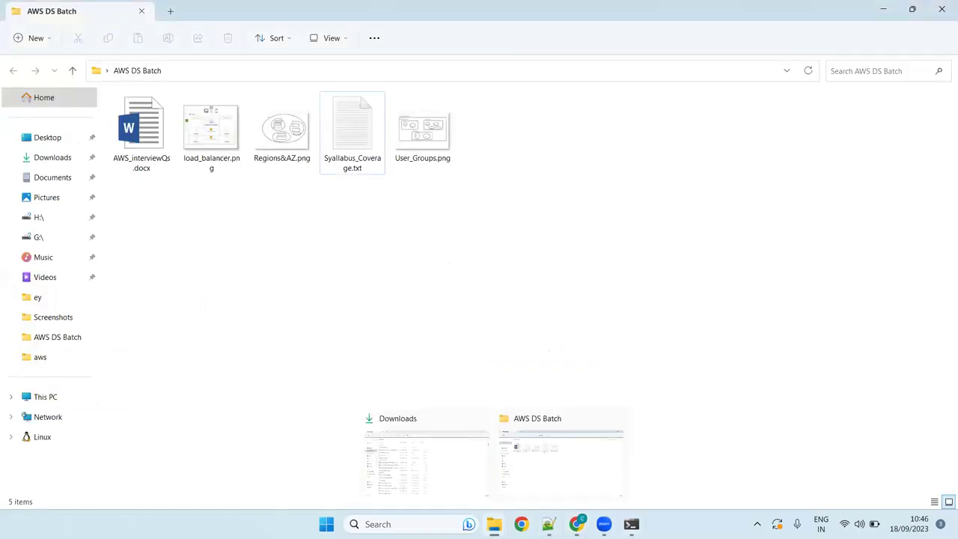
click(431, 458)
click(284, 132)
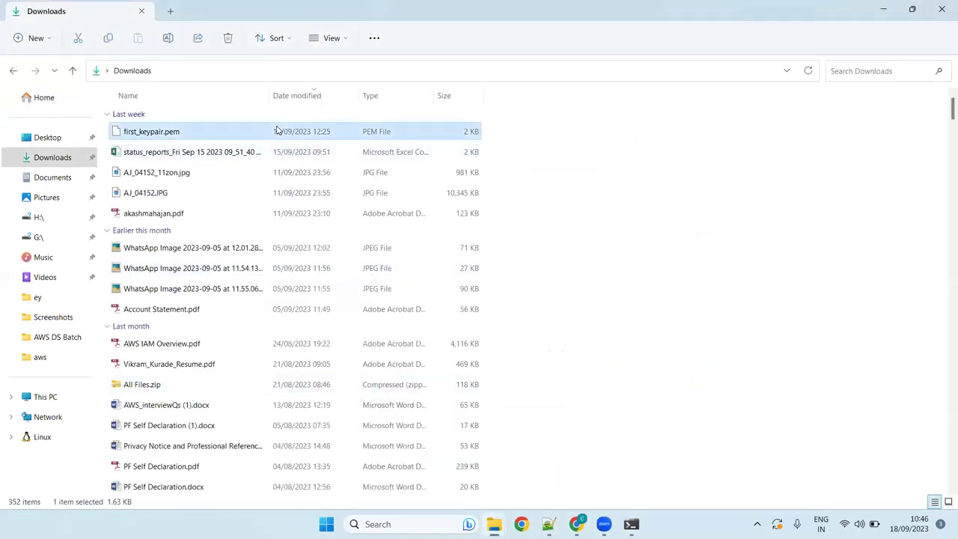
right_click(272, 137)
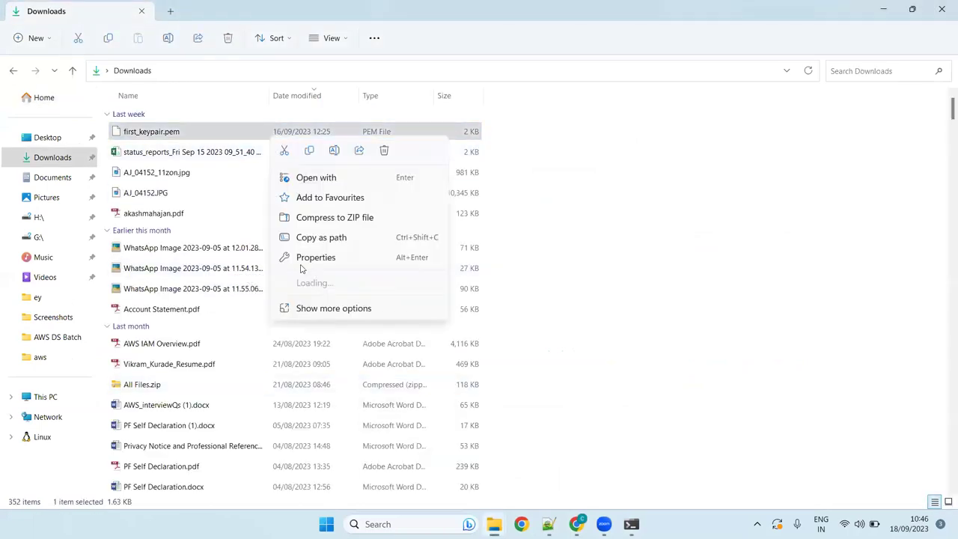
click(377, 237)
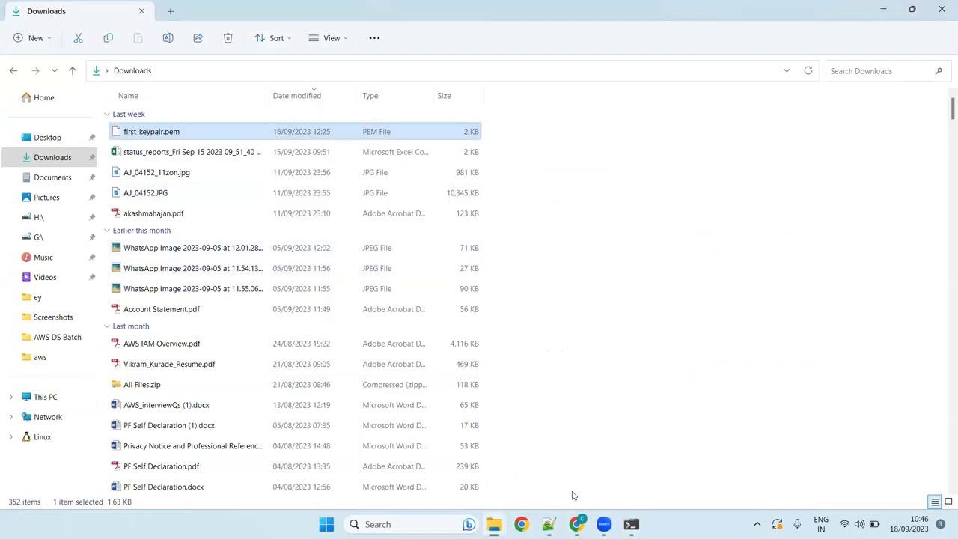
click(631, 524)
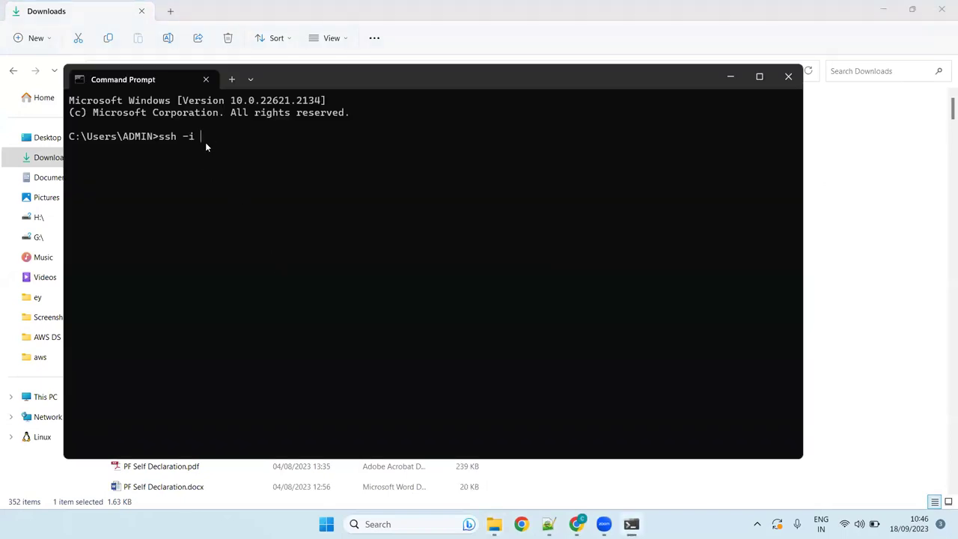
key(ctrl+v)
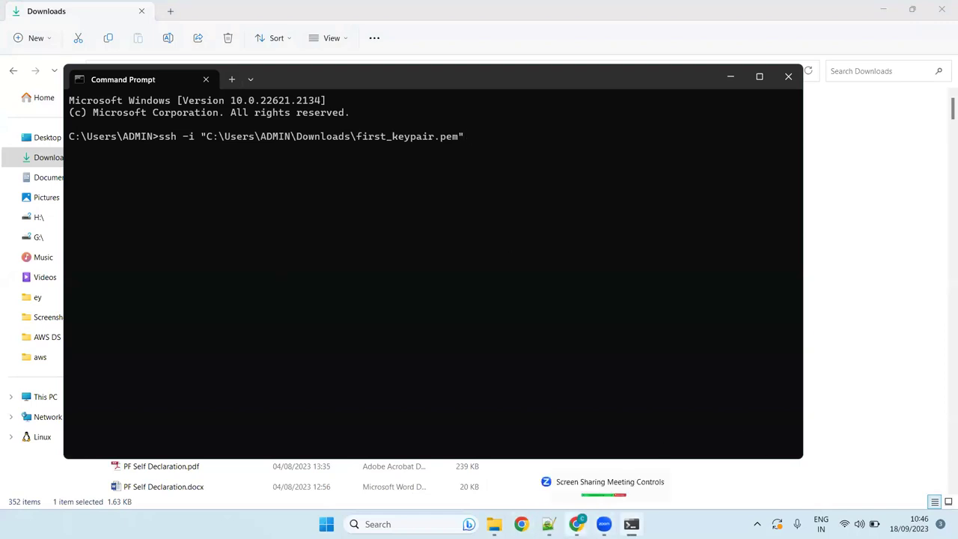
Step: Return to the browser, open the new instance's SSH client connection instructions, and copy the ec2-user and public DNS part of the example command
mouse_move(576, 524)
click(504, 425)
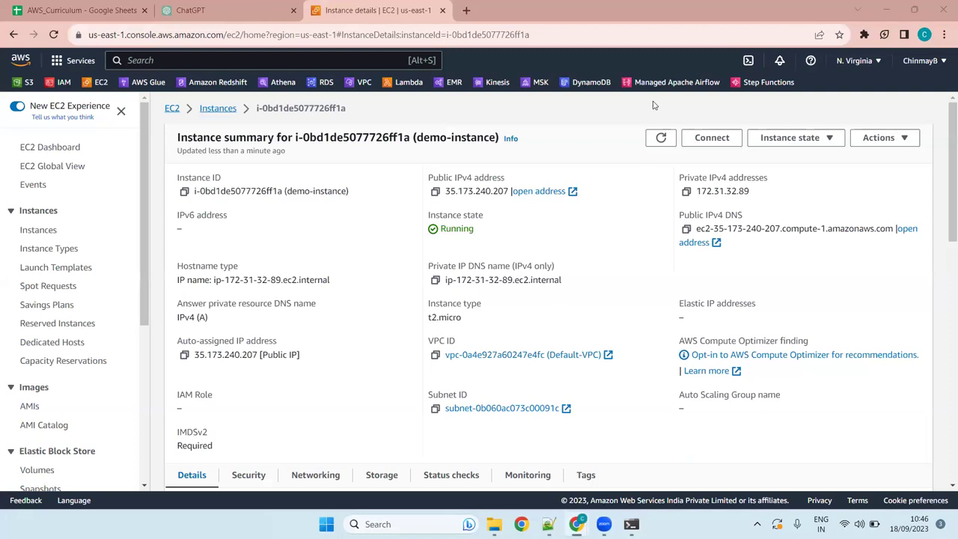
click(723, 142)
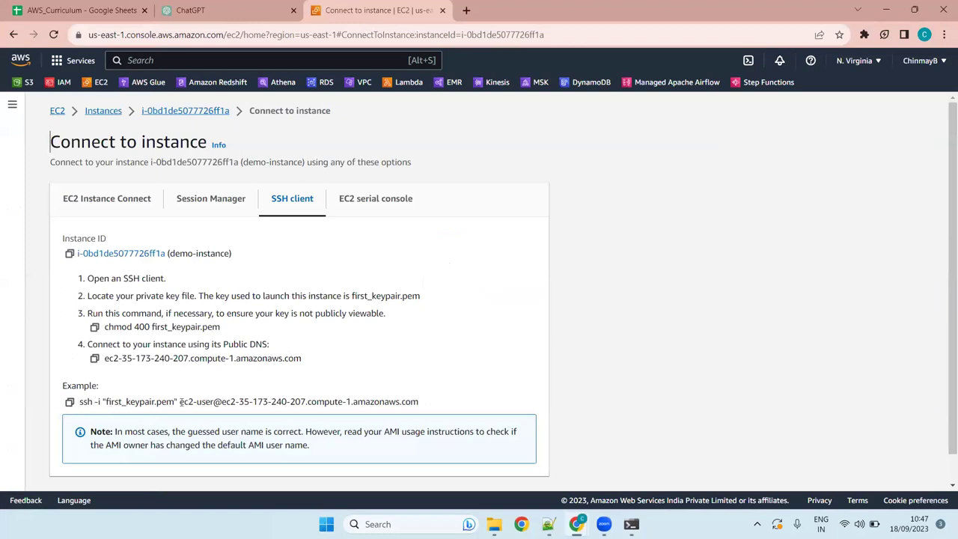
drag(180, 401, 419, 402)
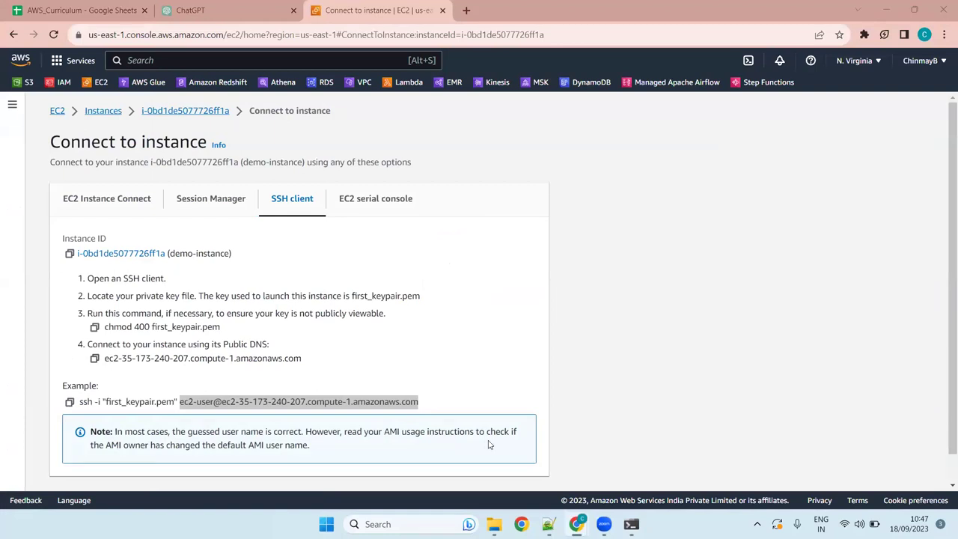
Step: Switch to the Command Prompt, complete the ssh command with the copied ec2-user address, run it, and accept the host fingerprint with yes
click(631, 524)
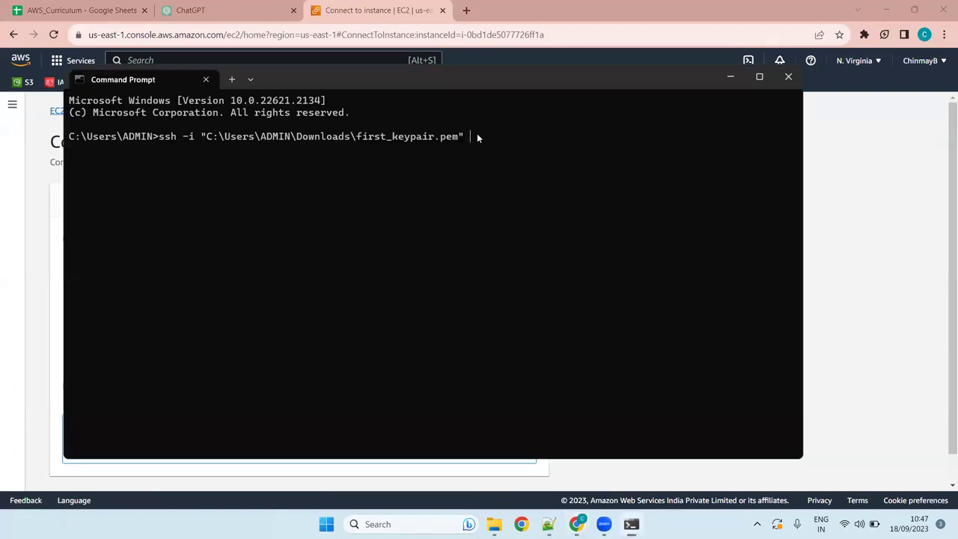
right_click(473, 133)
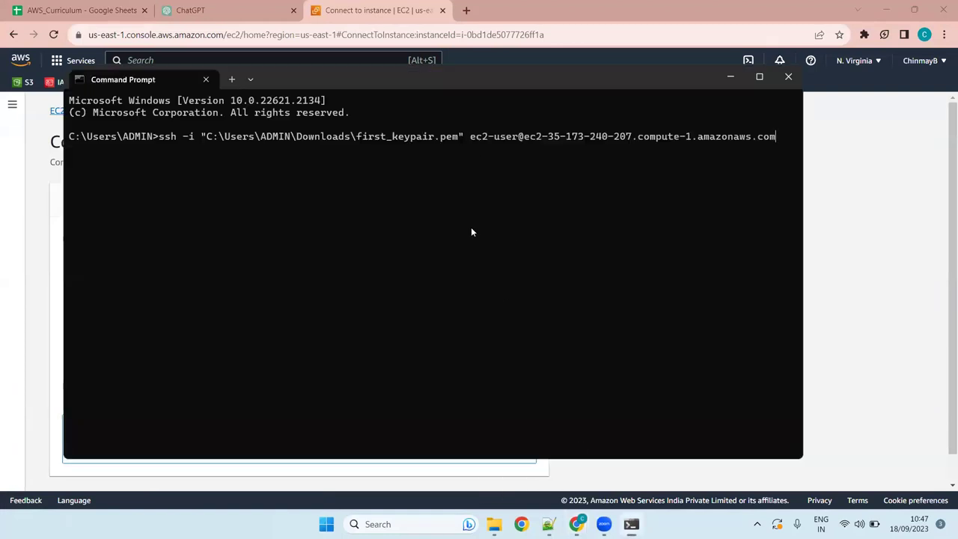
key(Return)
text(yes)
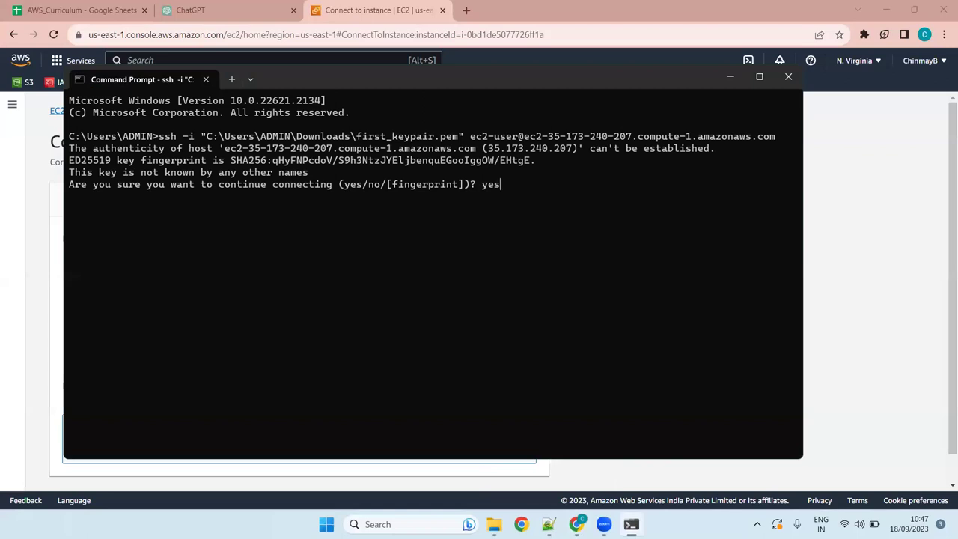
key(Return)
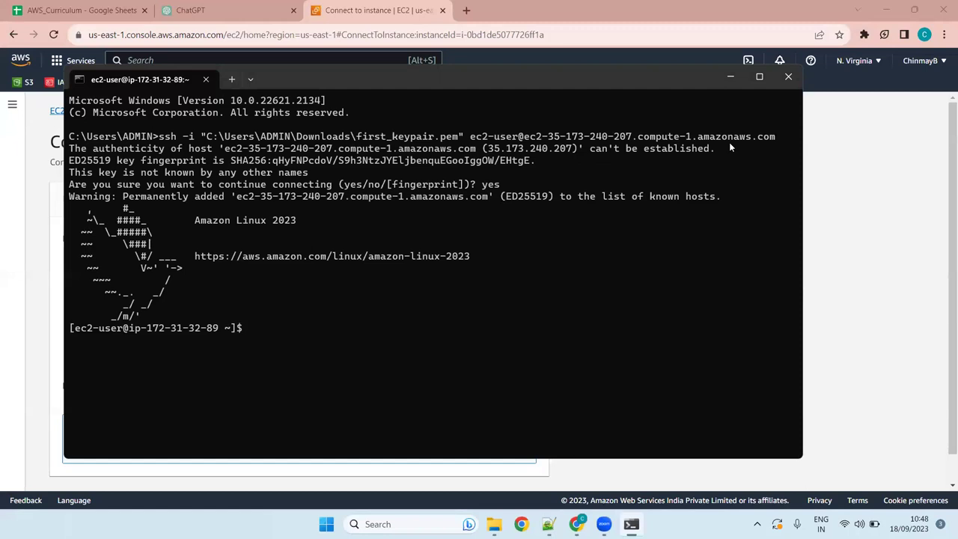
key(super+Up)
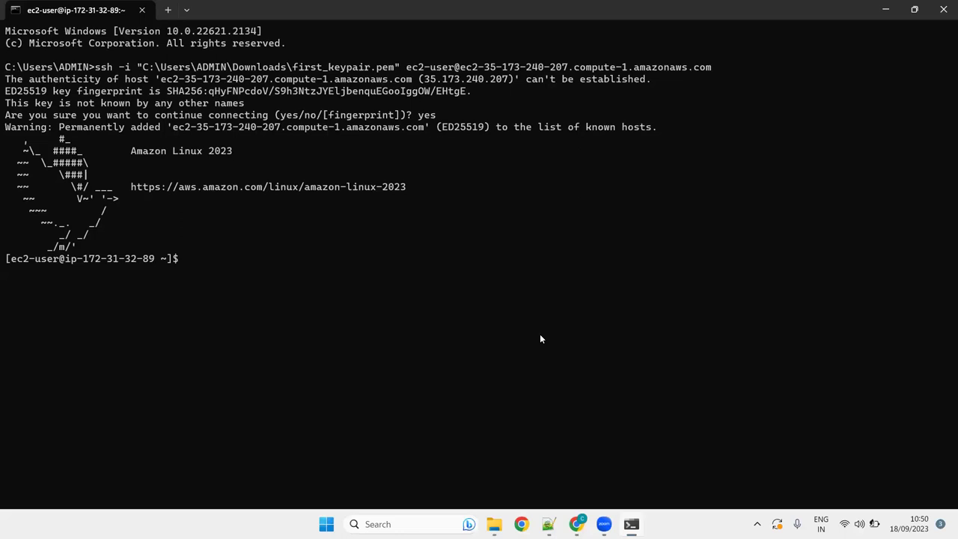
Step: Try updating the instance's packages with "sudo apt update", and run "sudo yum update" instead
text(sudo)
text(apt)
text(update)
key(Return)
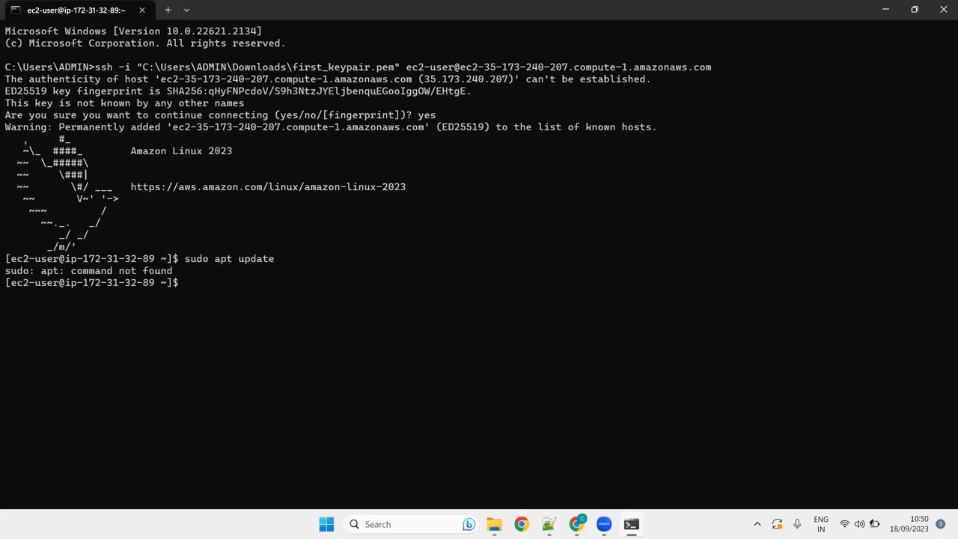
text(sudo yum update)
key(Return)
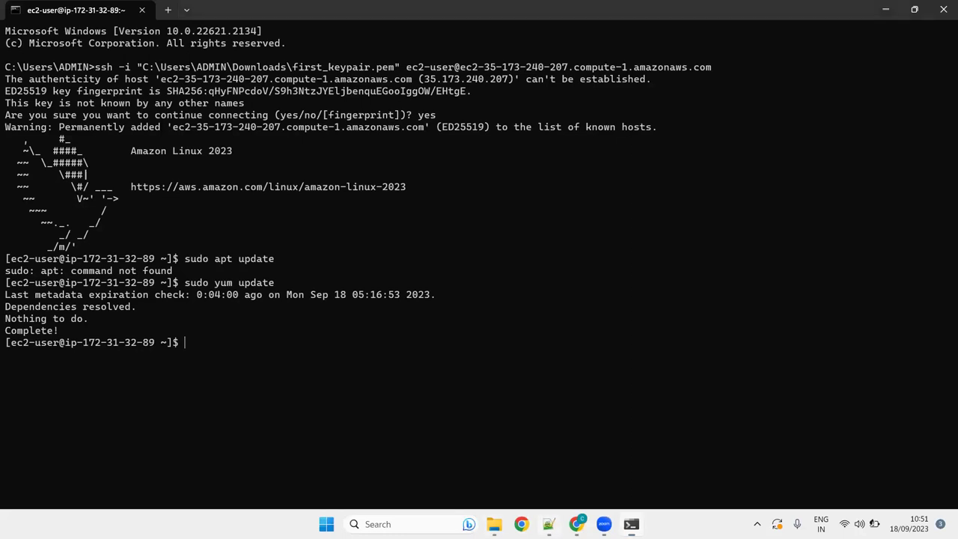
Step: Switch to the Notepad++ notes and add the indented line "--package managers: apt,yum" under the "Peforming operations in Ec2 instance" heading
click(549, 524)
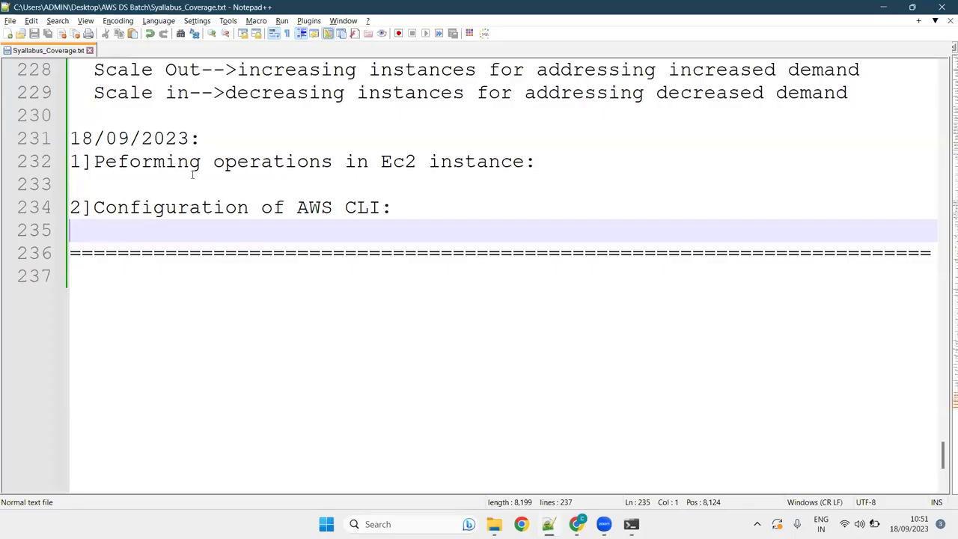
key(Up)
key(Up)
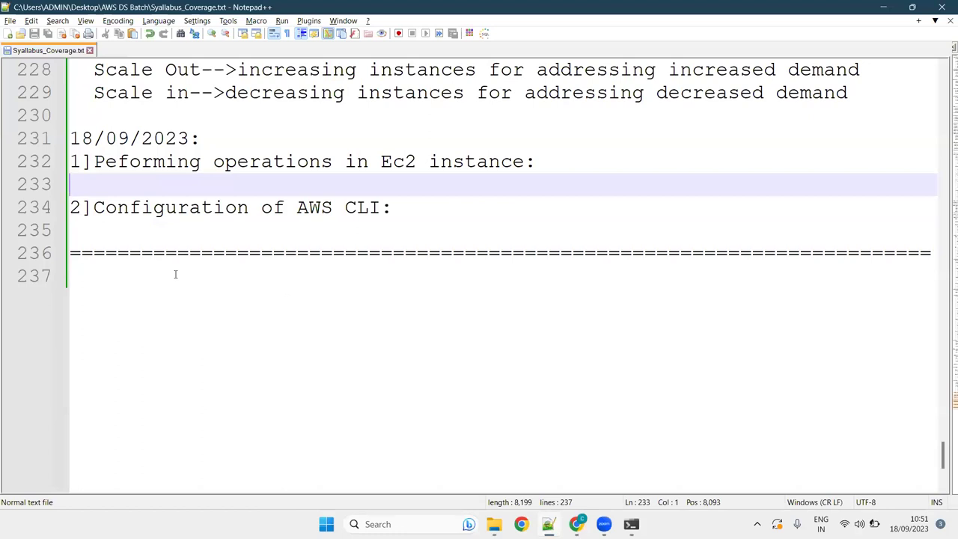
key(Tab)
text(--)
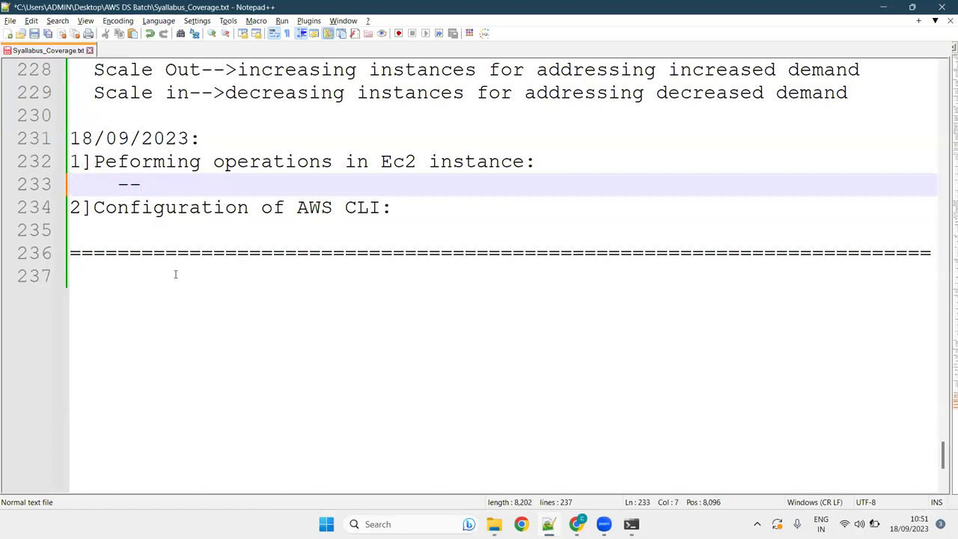
text(package )
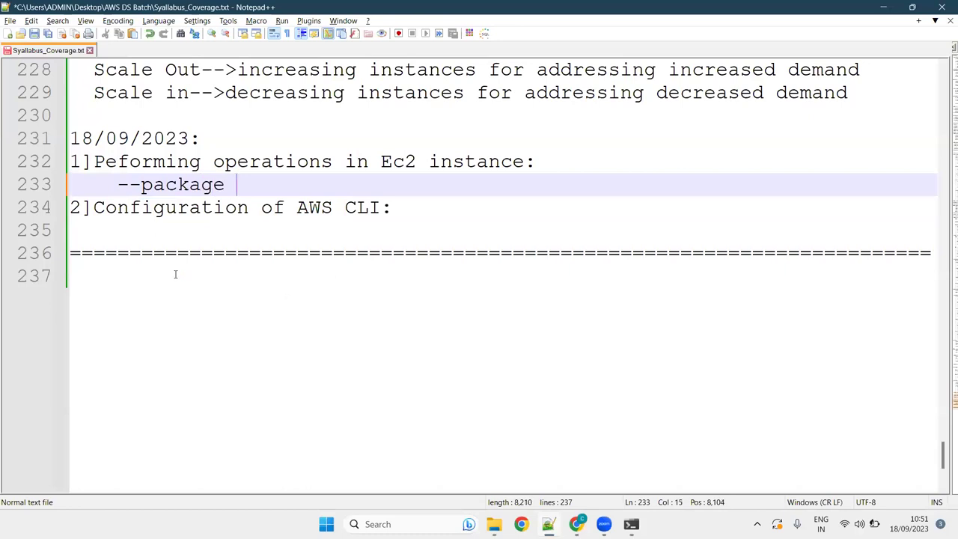
text(managers)
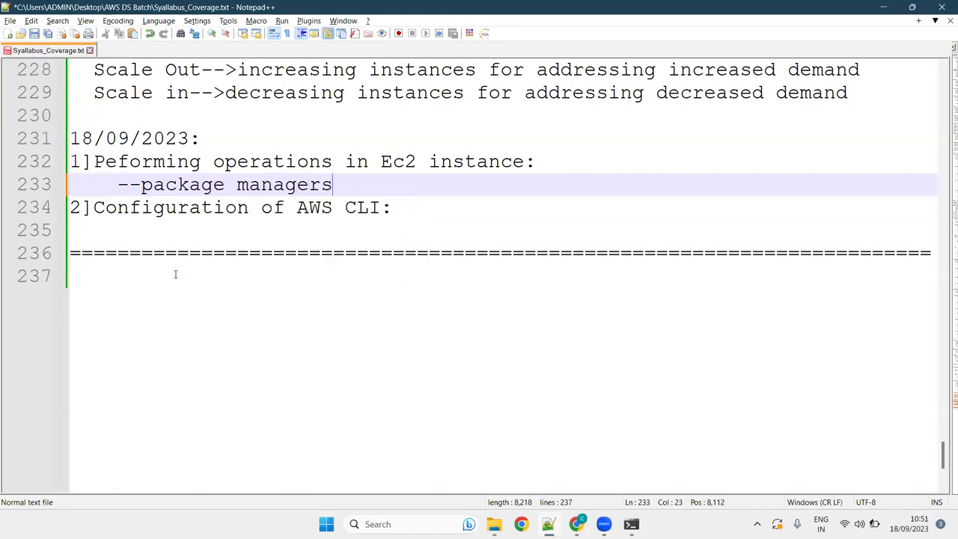
text(: apt)
key(BackSpace)
text(,yum)
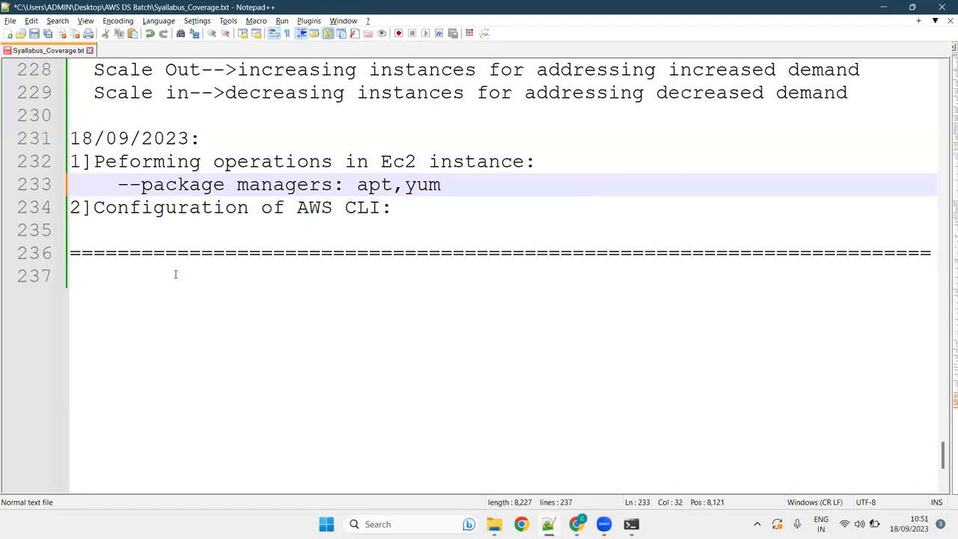
Step: Add the command "sudo yum update" on a new line below the package managers note
key(Return)
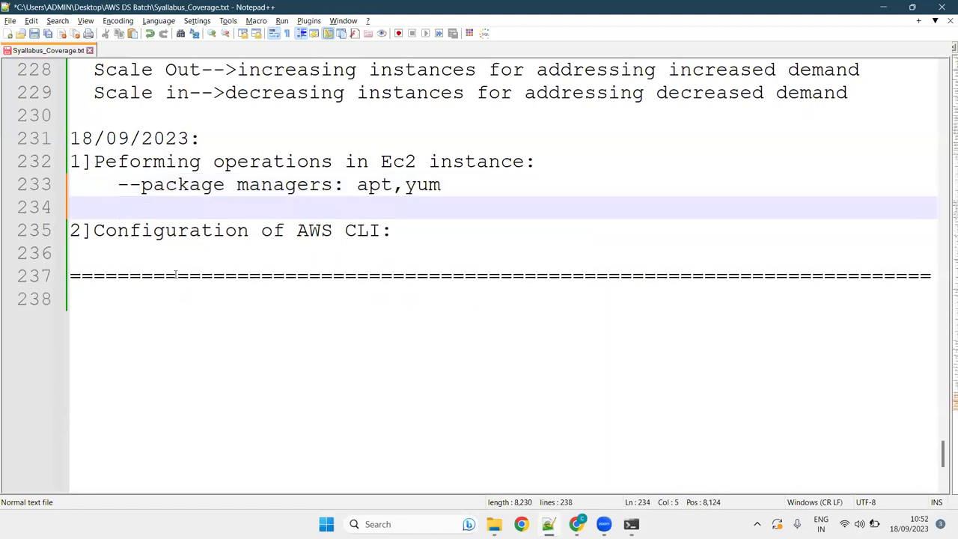
text(su)
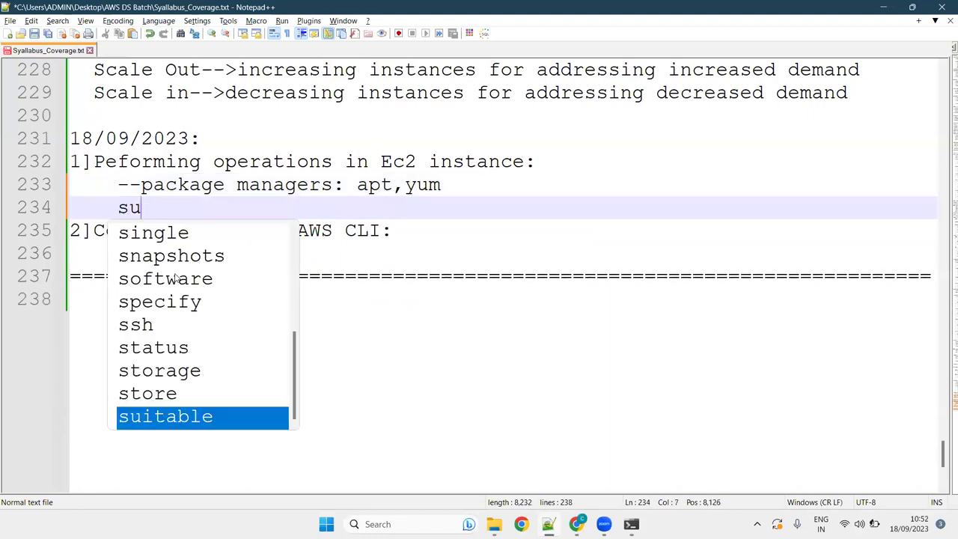
text(do )
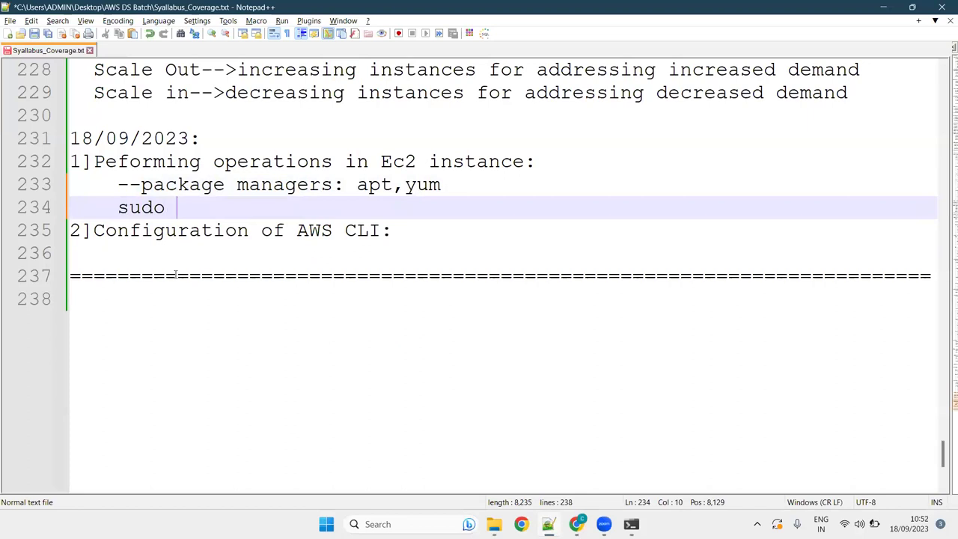
text(yum update)
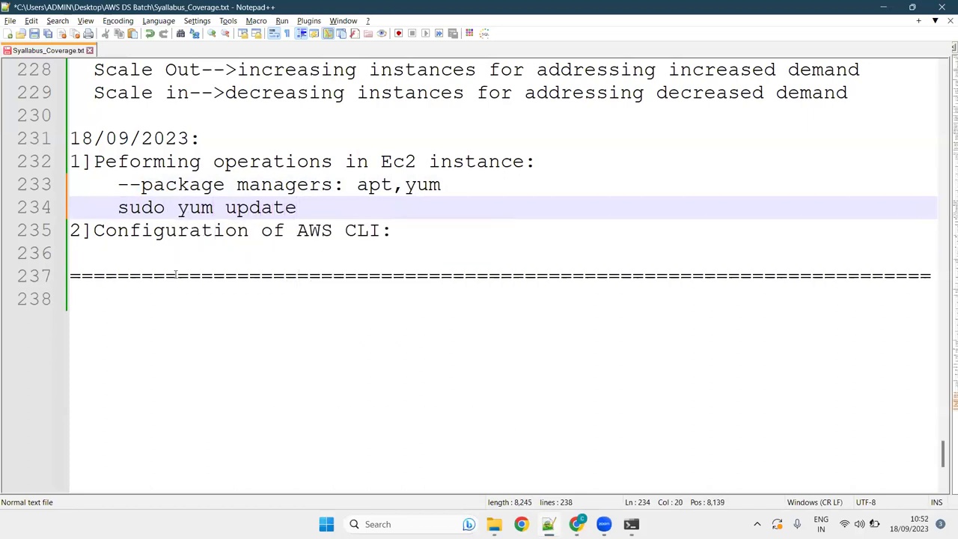
key(Return)
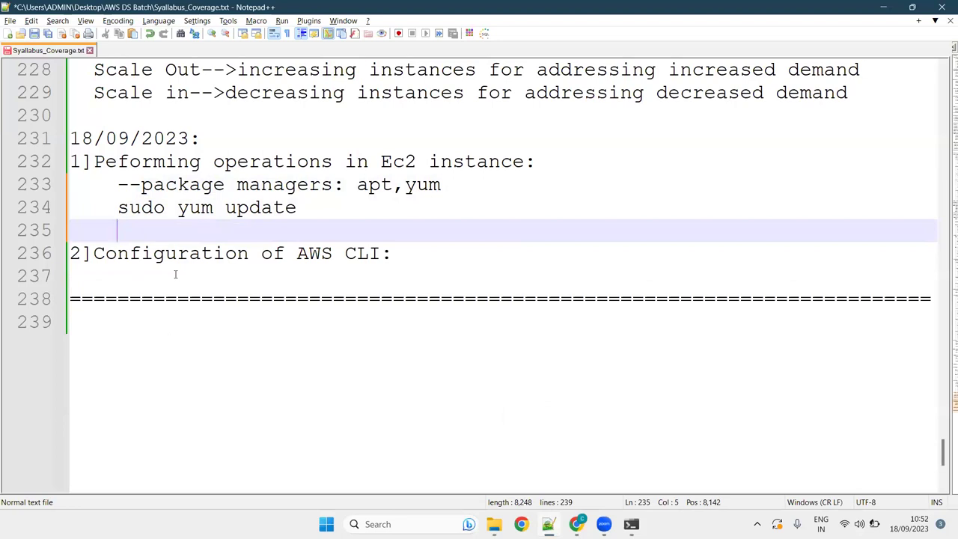
Step: Return to the SSH session, create a directory named Demo, and change into it
key(alt+Tab)
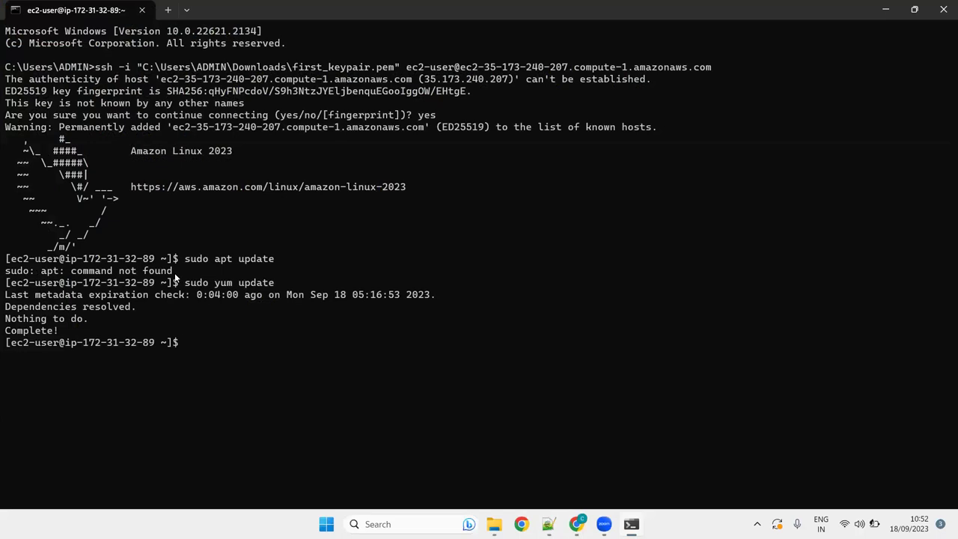
text(mkdir)
text(Demo)
key(Return)
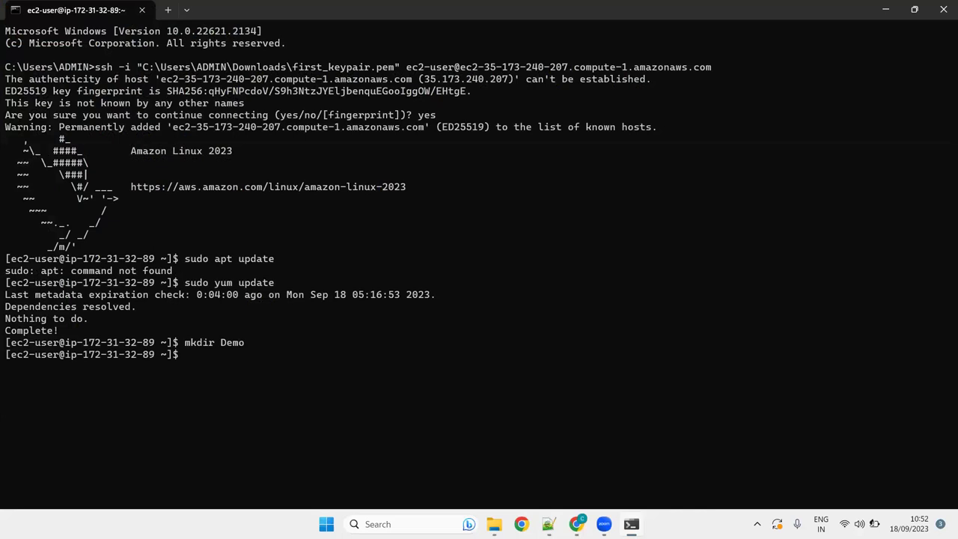
text(cd Demo)
key(Return)
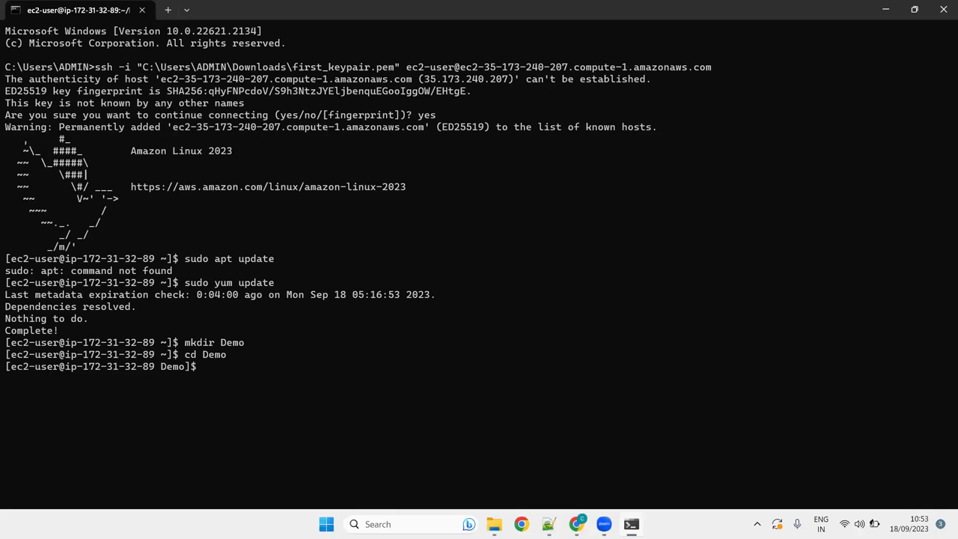
Step: Create an empty file named demo_file.txt in the Demo directory and list the directory's contents
text(touch demo_file.txt)
key(Return)
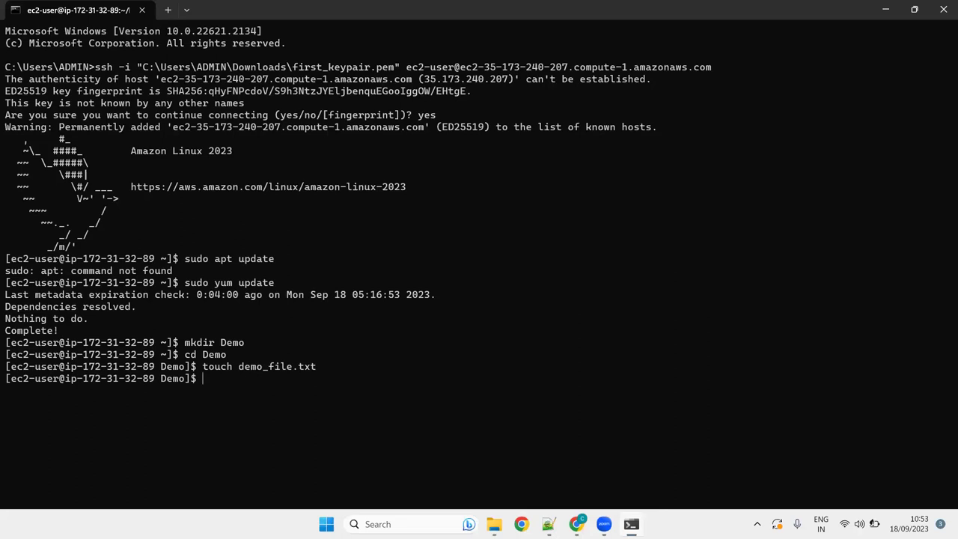
text(ls)
key(Return)
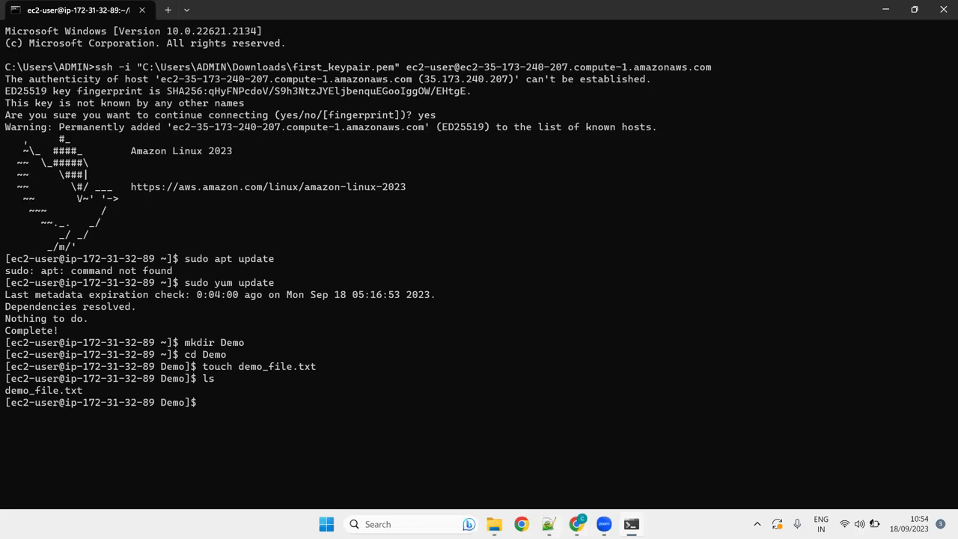
Step: Switch back to the Notepad++ notes and add "mkdir demo" below the "sudo yum update" line
mouse_move(548, 524)
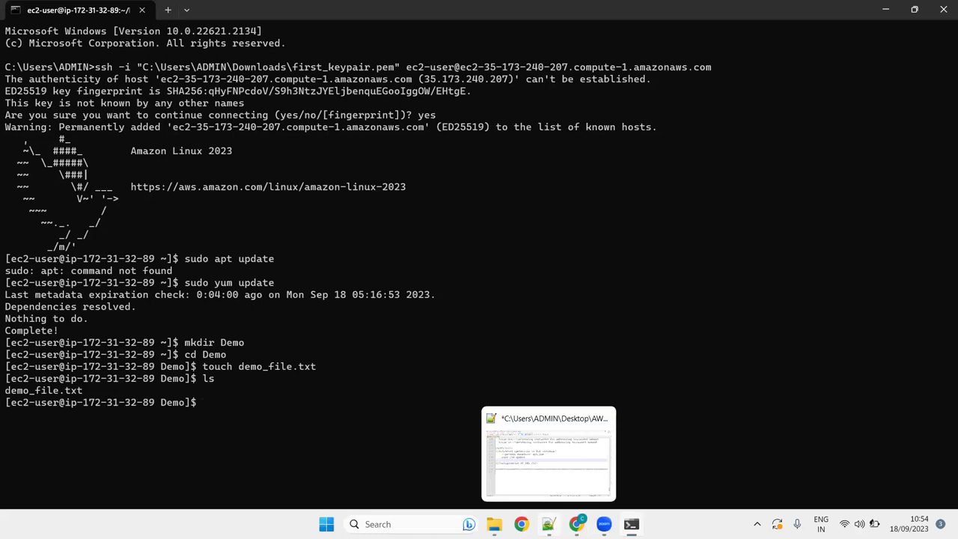
click(564, 445)
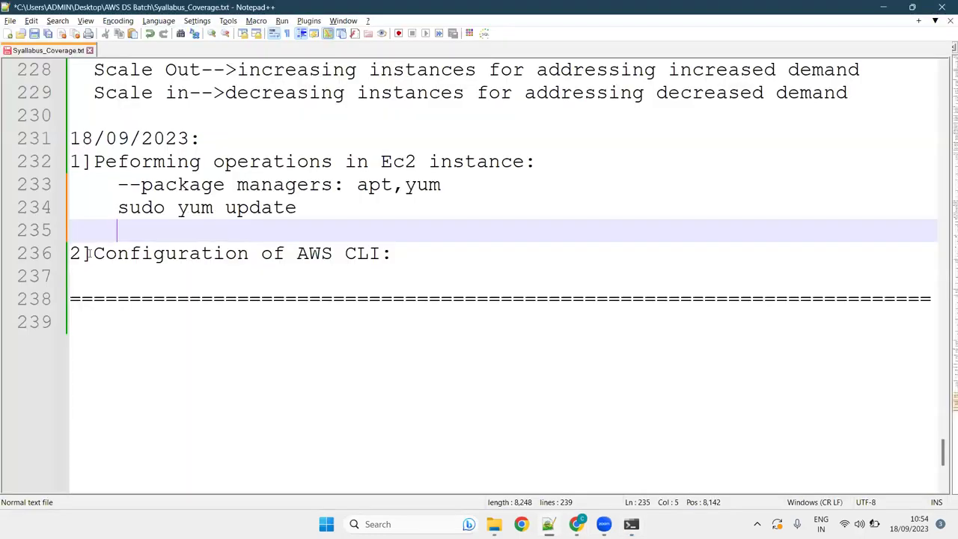
text(mkdir )
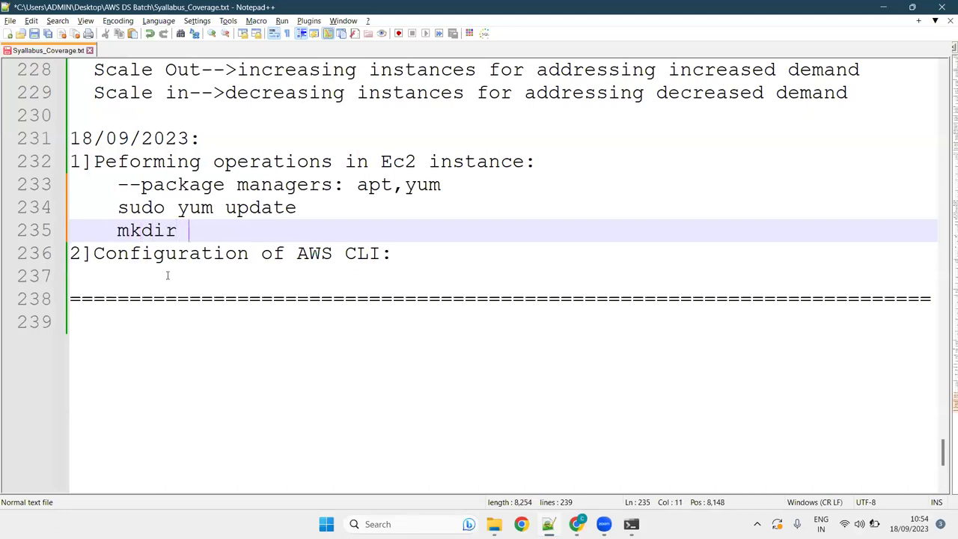
text(deo)
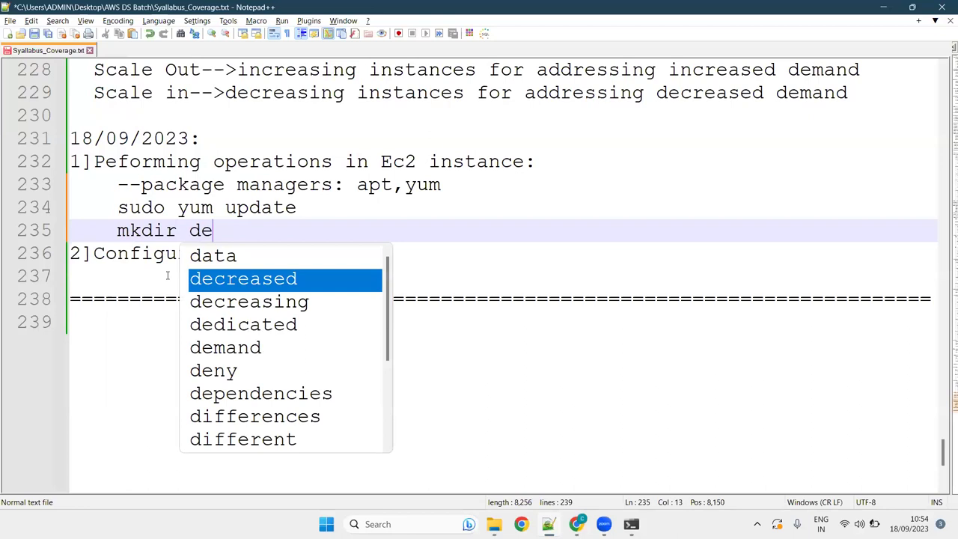
key(BackSpace)
text(mo)
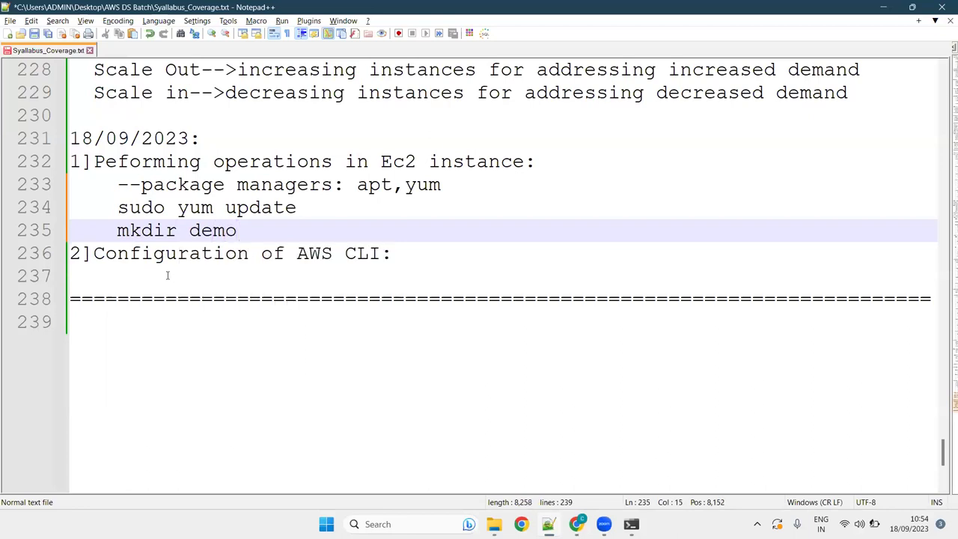
key(Return)
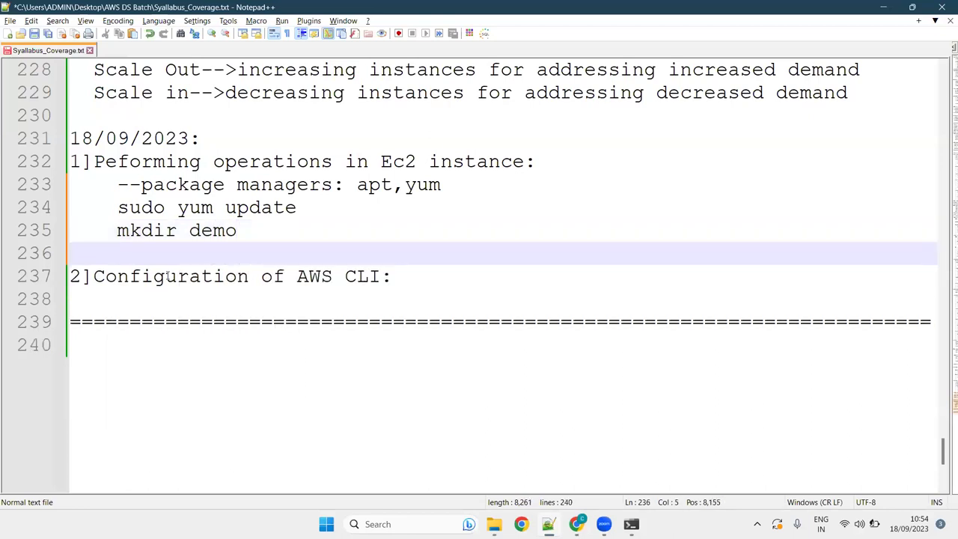
Step: Add the command "cd demo" on the line after "mkdir demo" in the notes
key(alt+Tab)
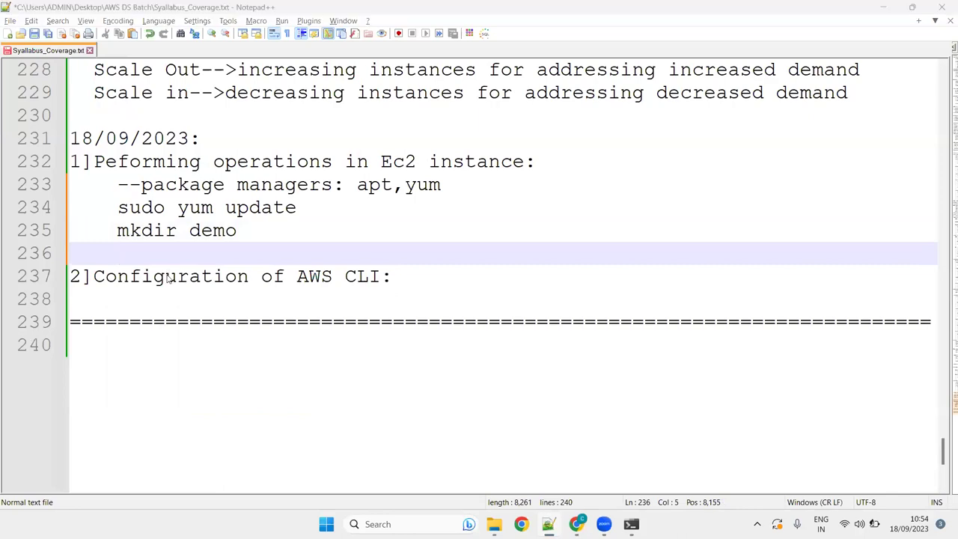
key(alt+Tab)
text(cd )
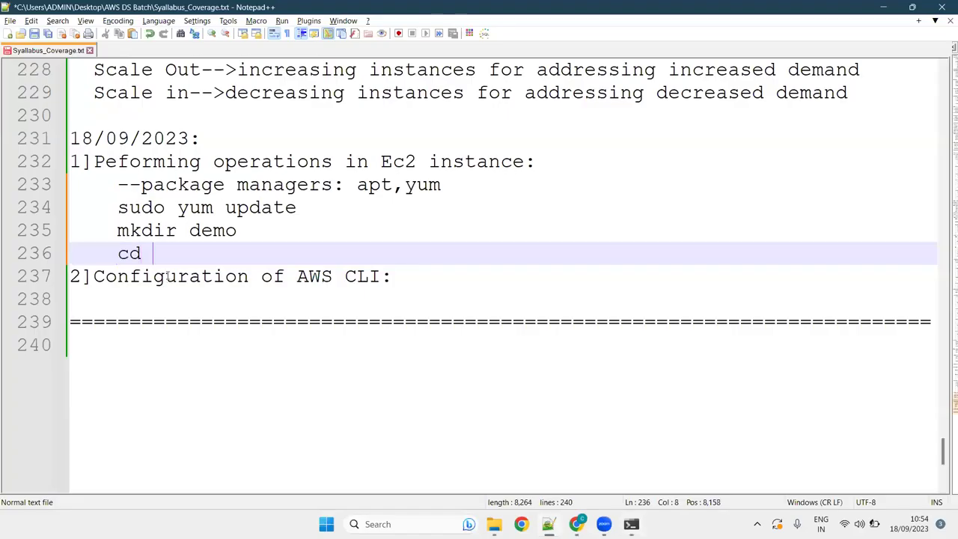
text(demo)
key(Escape)
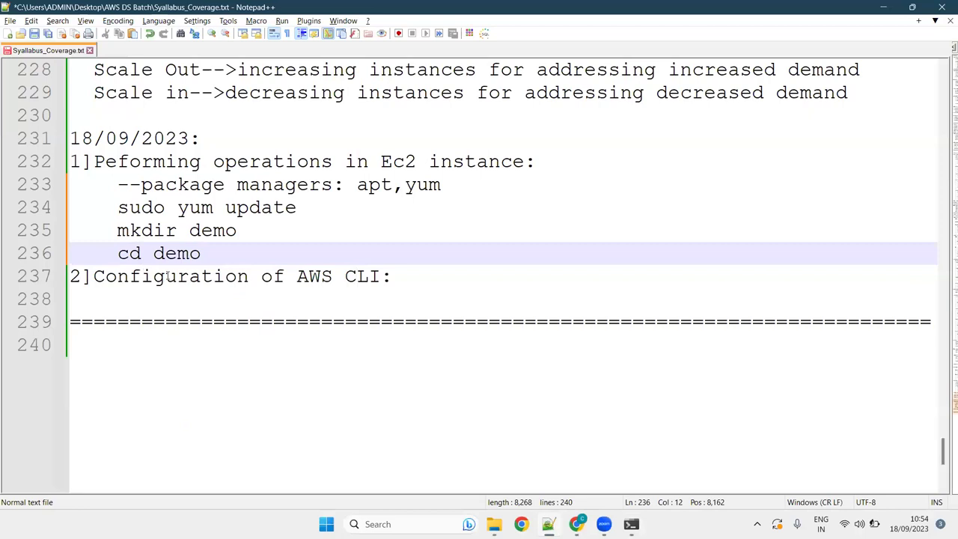
key(Return)
Step: Add the command "touch demo_file.txt" on the line after "cd demo" in the notes
key(alt+Tab)
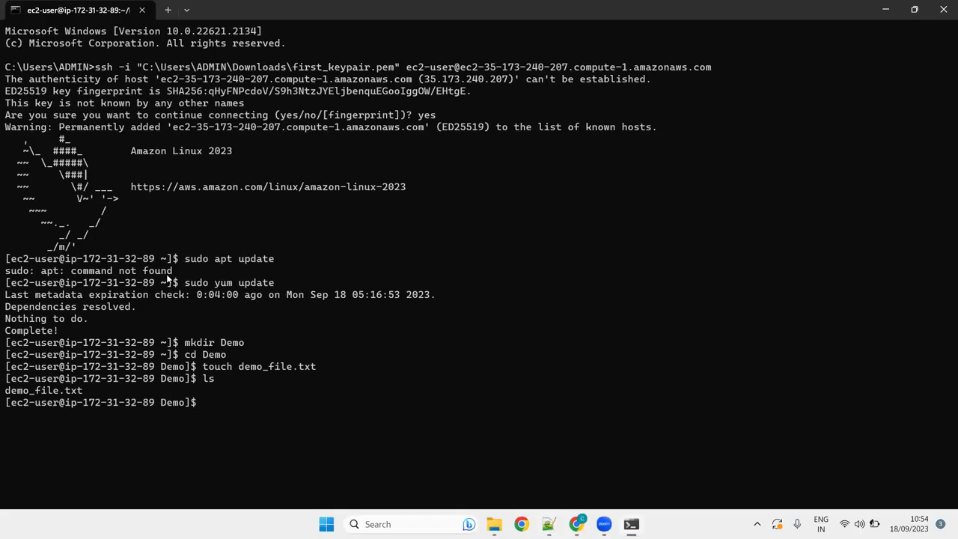
key(alt+Tab)
text(touch)
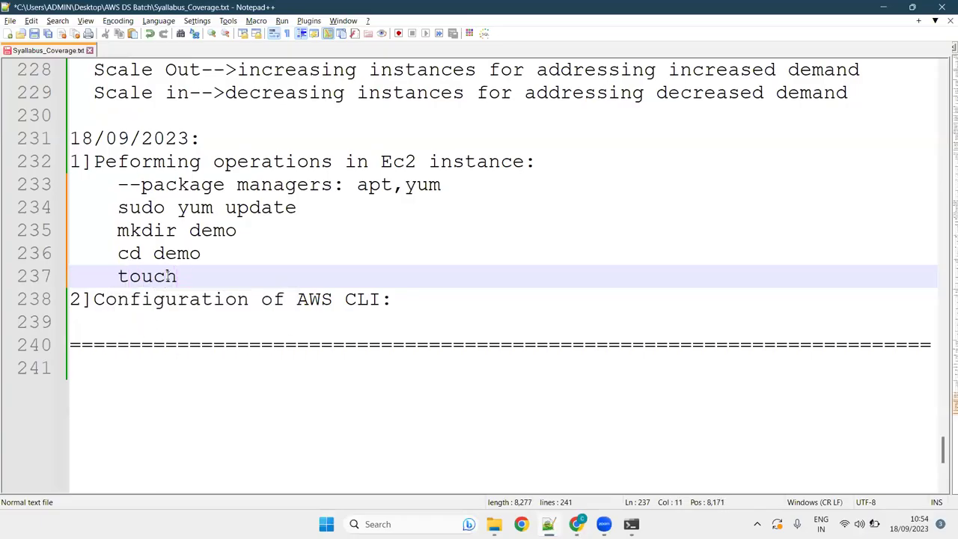
text( demo)
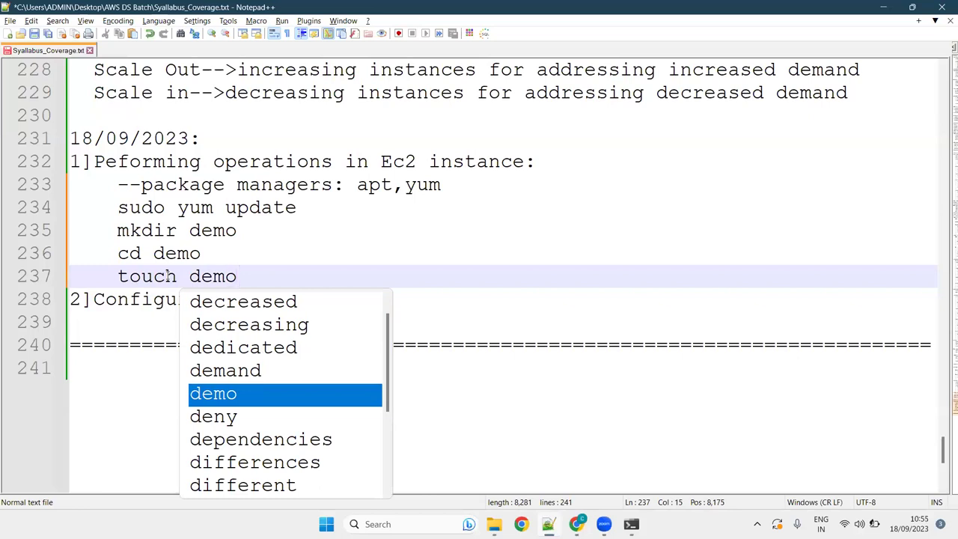
text(_file.txt)
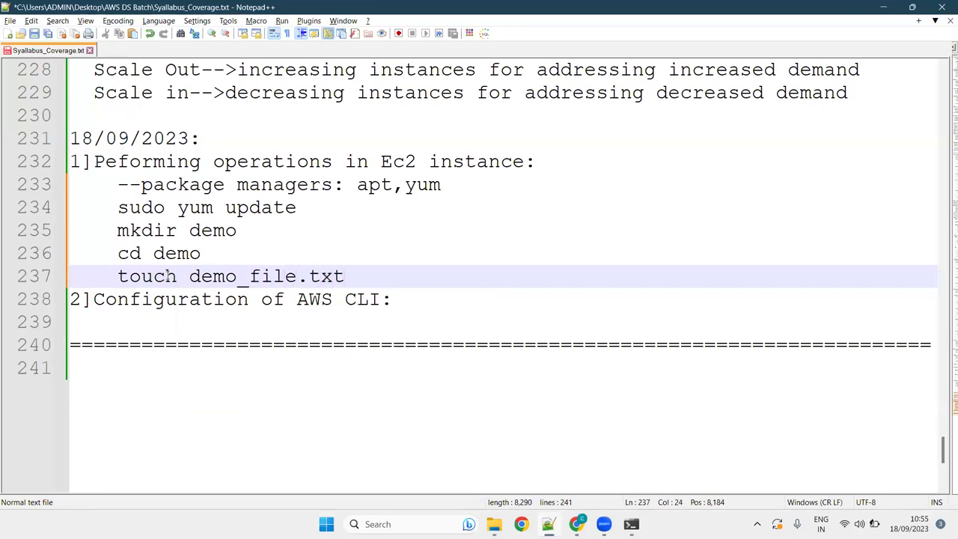
key(Return)
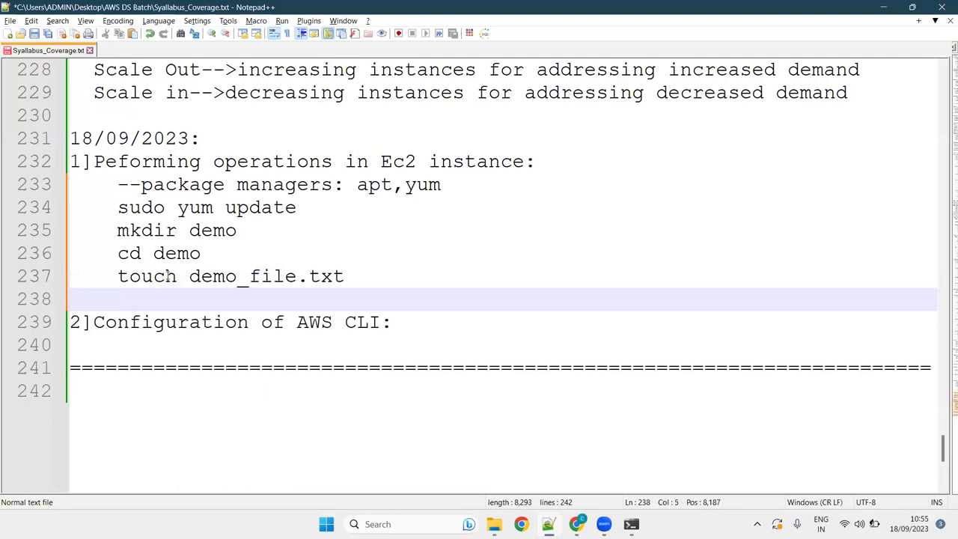
Step: Check the SSH session and add "ls" below the "touch demo_file.txt" line in the Notepad++ notes
key(alt+Tab)
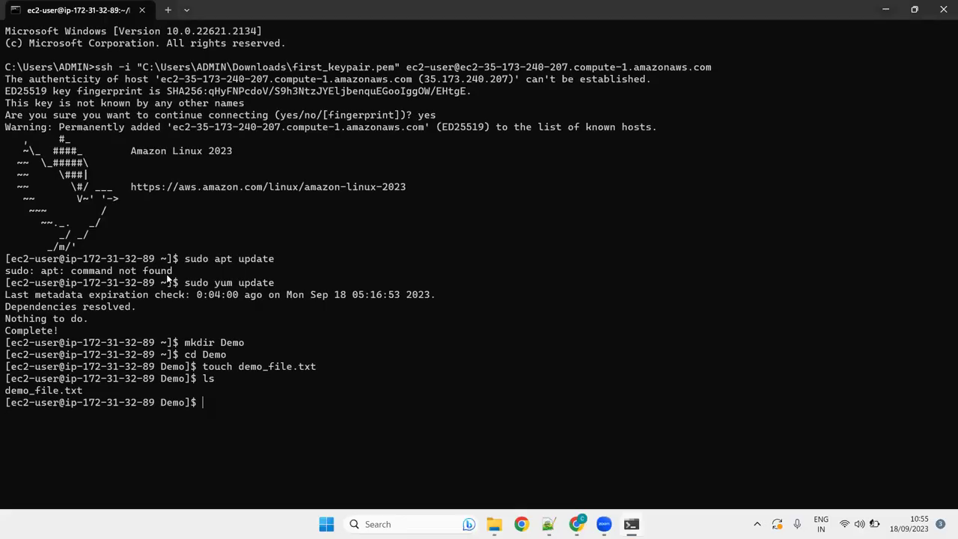
key(alt+Tab)
text(ls)
key(Return)
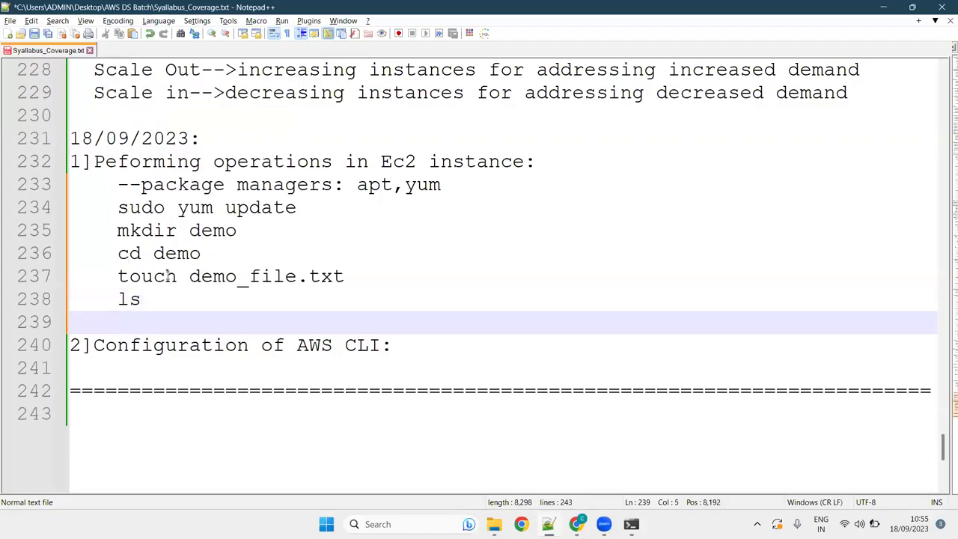
key(alt+Tab)
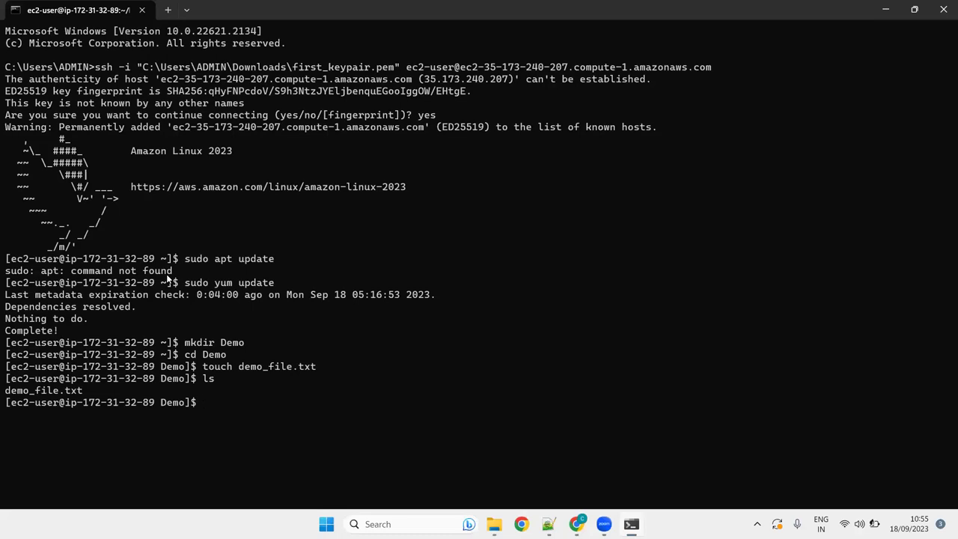
text(cp)
mouse_move(494, 524)
click(526, 470)
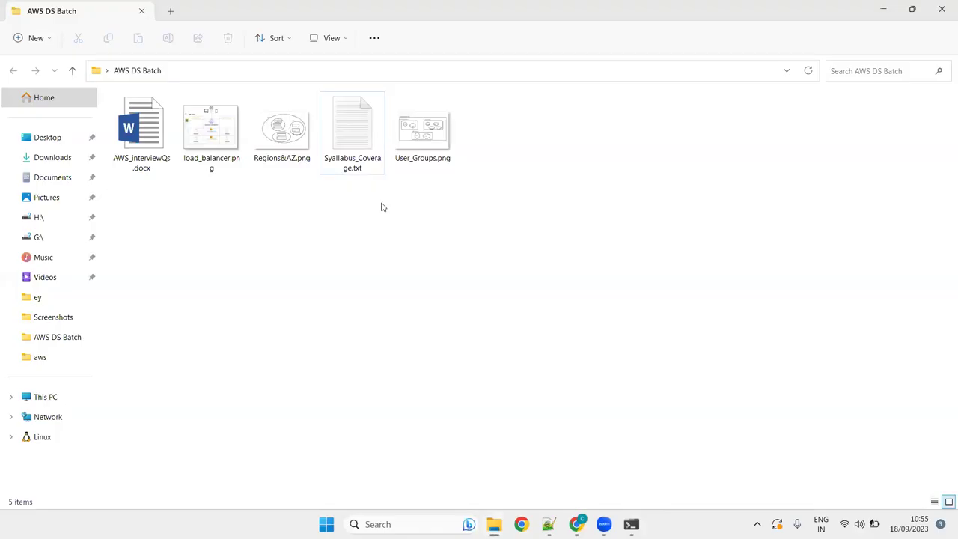
click(344, 137)
click(319, 269)
key(shift+F10)
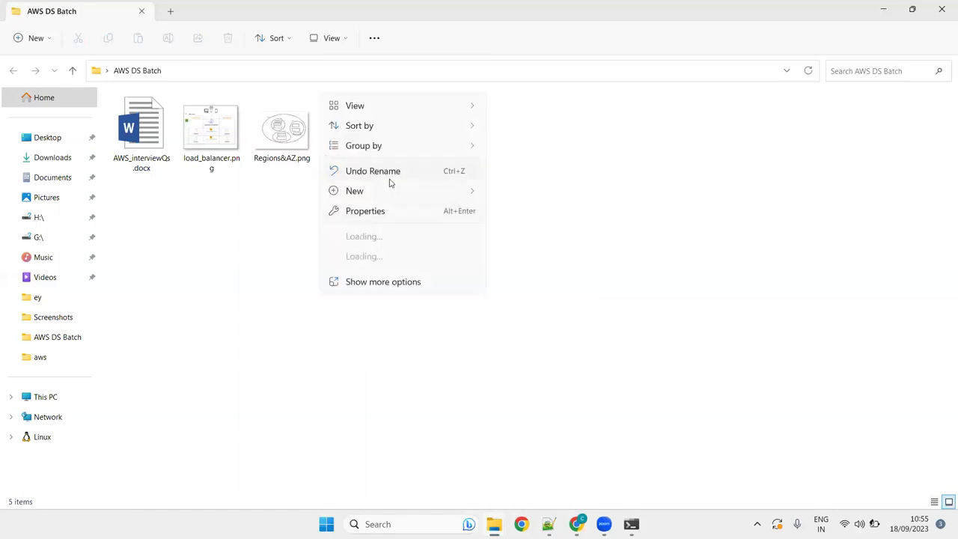
key(Escape)
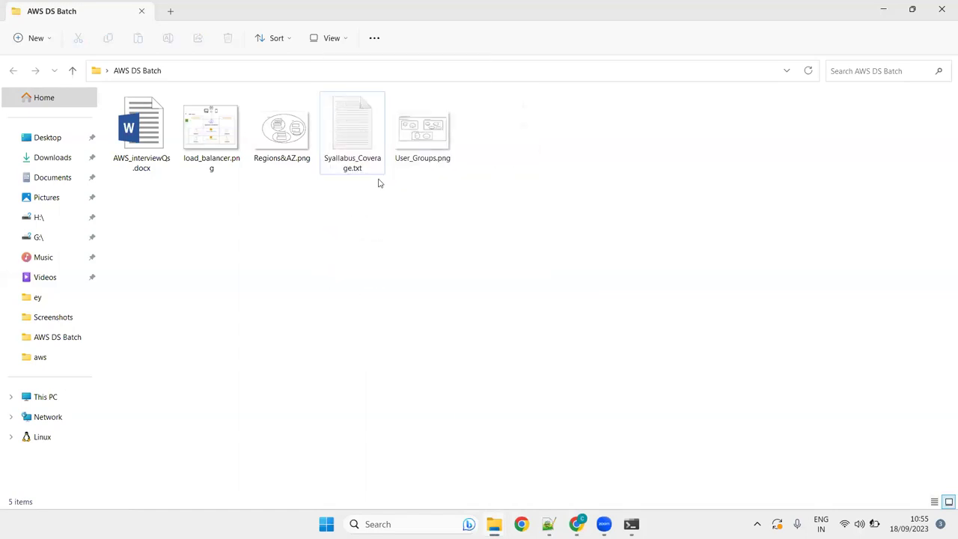
click(355, 130)
key(shift+F10)
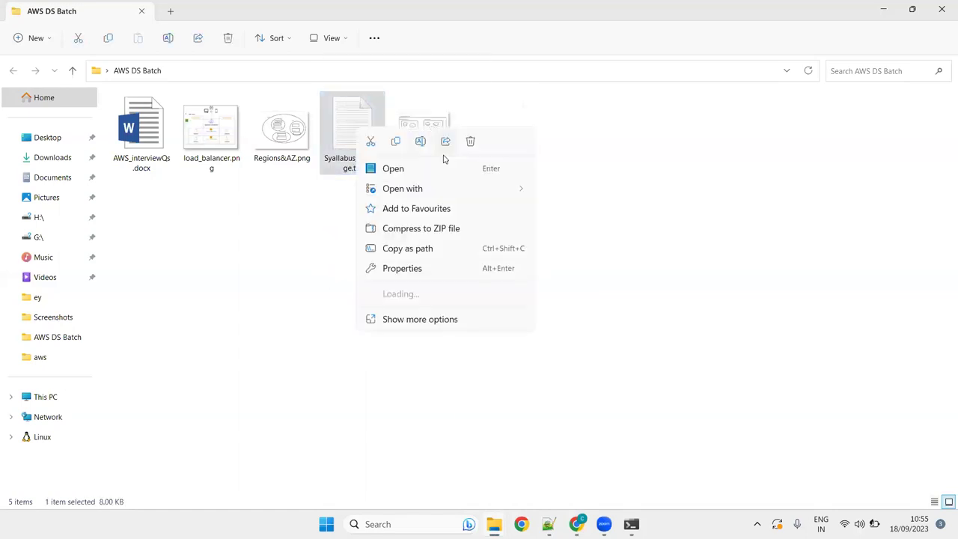
click(409, 252)
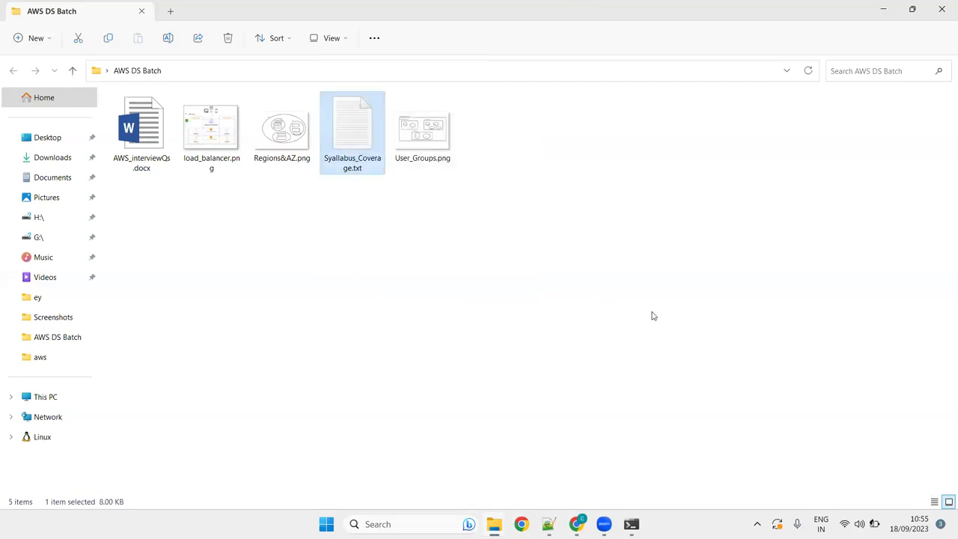
key(alt+Tab)
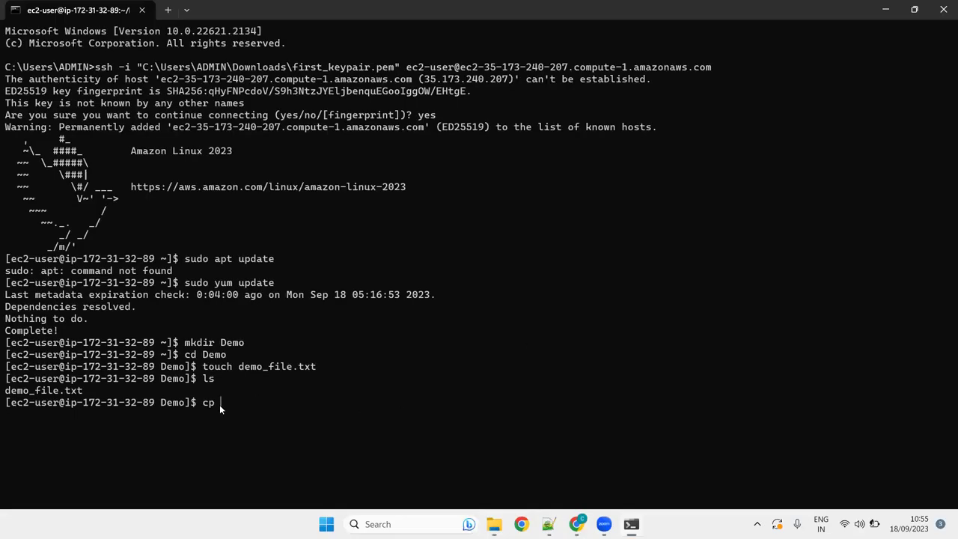
key(ctrl+v)
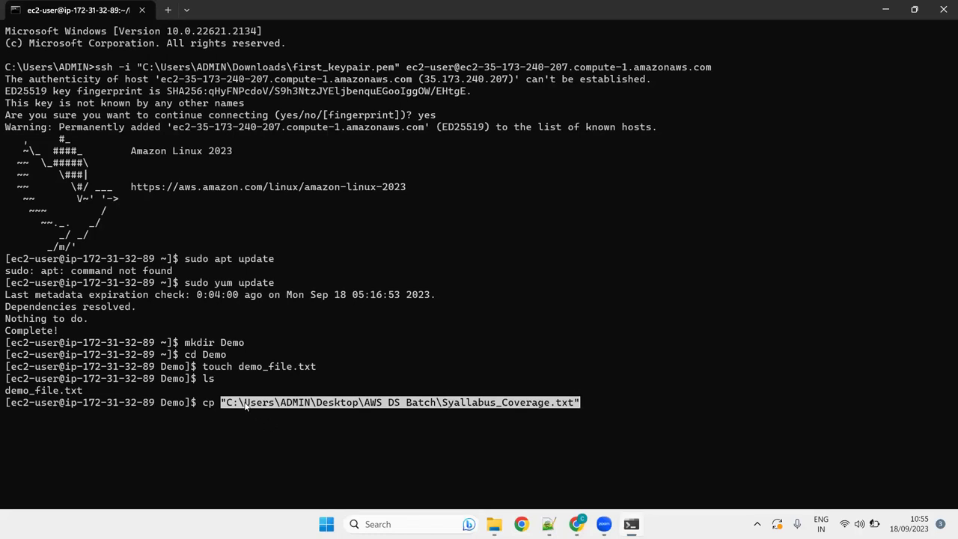
key(Right)
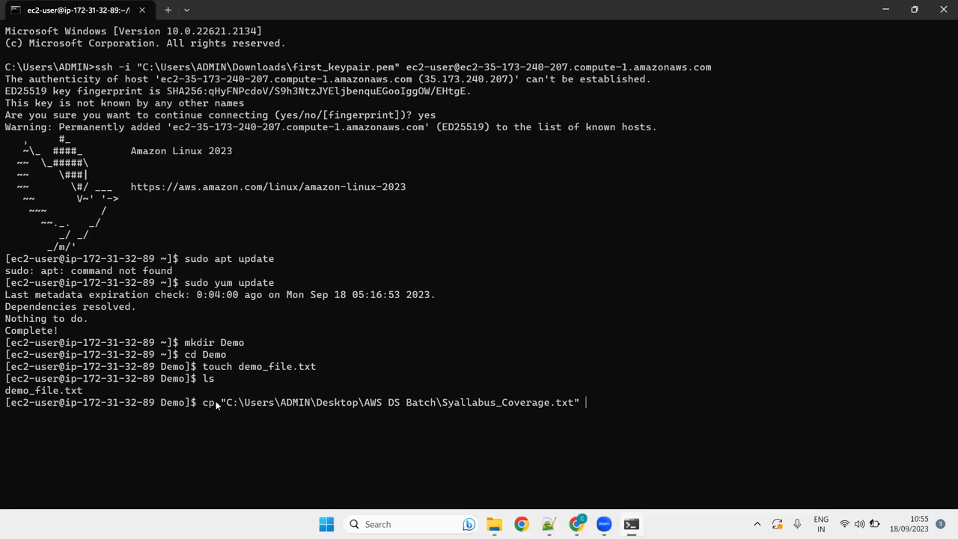
key(BackSpace)
key(BackSpace)
key(BackSpace)
key(BackSpace)
key(BackSpace)
key(BackSpace)
key(BackSpace)
key(BackSpace)
key(BackSpace)
key(BackSpace)
key(BackSpace)
key(BackSpace)
key(BackSpace)
key(BackSpace)
key(BackSpace)
key(BackSpace)
key(BackSpace)
key(BackSpace)
key(BackSpace)
key(BackSpace)
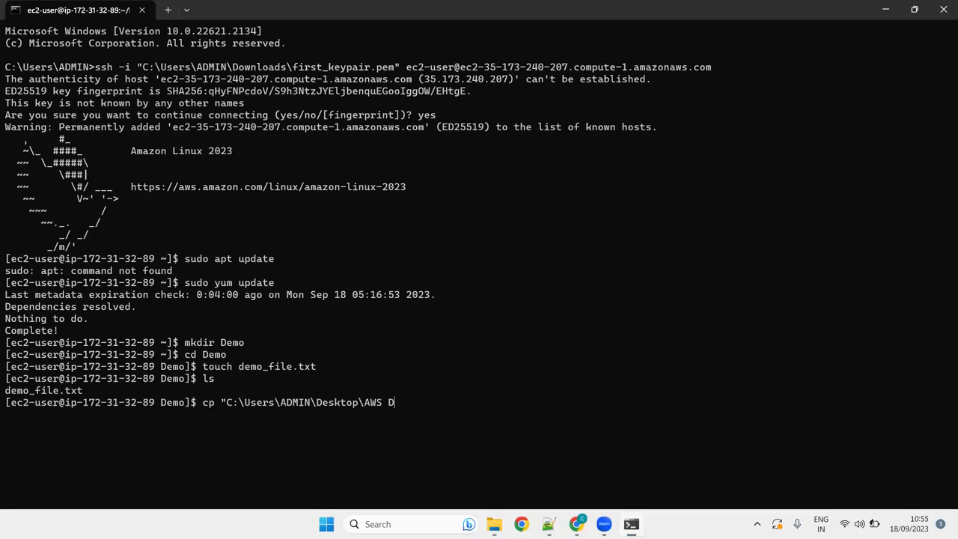
key(BackSpace)
key(BackSpace)
key(BackSpace)
key(BackSpace)
key(BackSpace)
key(BackSpace)
key(BackSpace)
key(BackSpace)
key(BackSpace)
key(BackSpace)
key(BackSpace)
key(BackSpace)
key(BackSpace)
key(BackSpace)
key(BackSpace)
key(BackSpace)
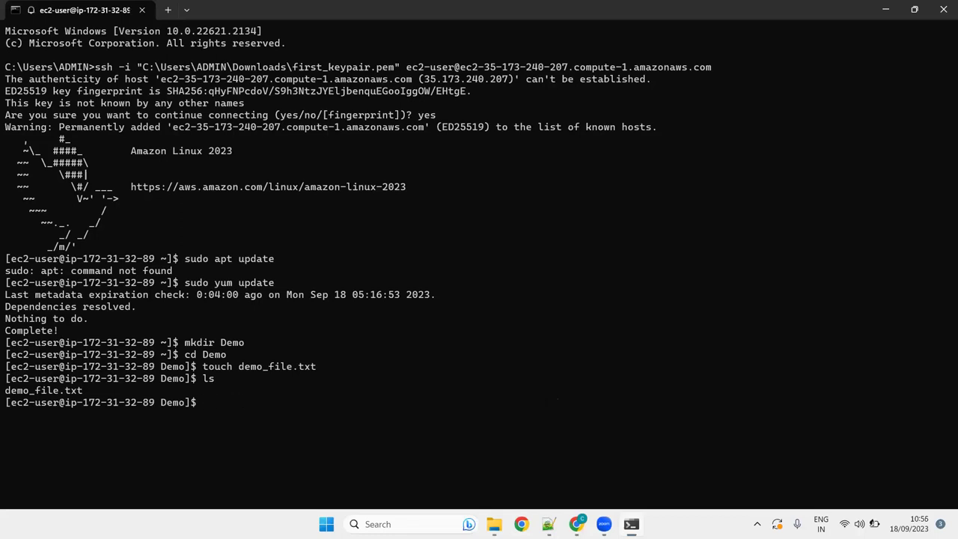
Step: Print the current working directory with pwd in the SSH session and select the returned path
text(p)
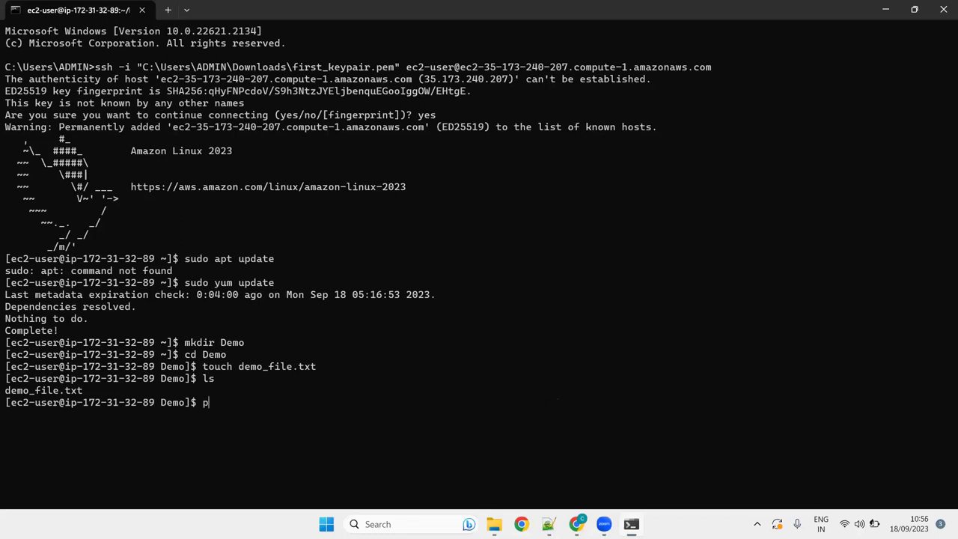
text(wd)
key(Return)
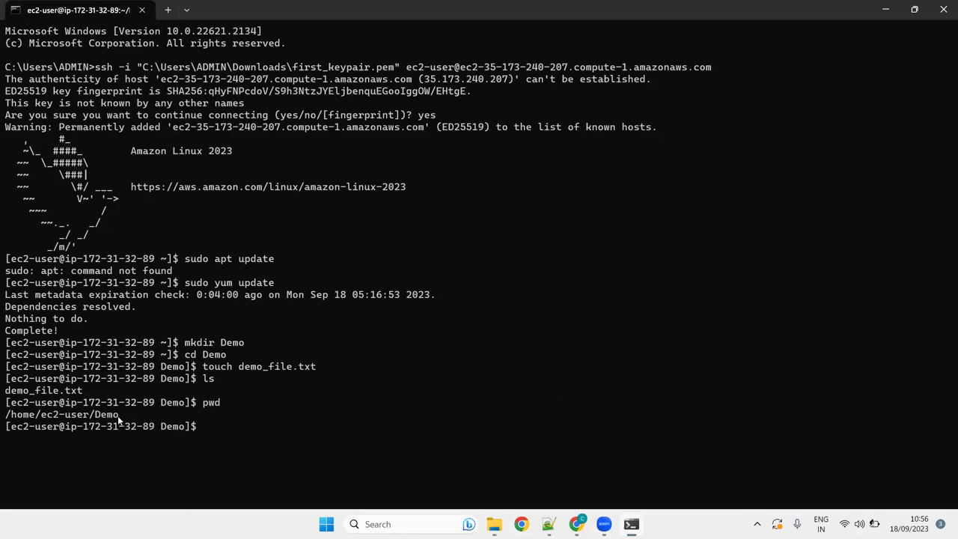
drag(118, 415, 4, 414)
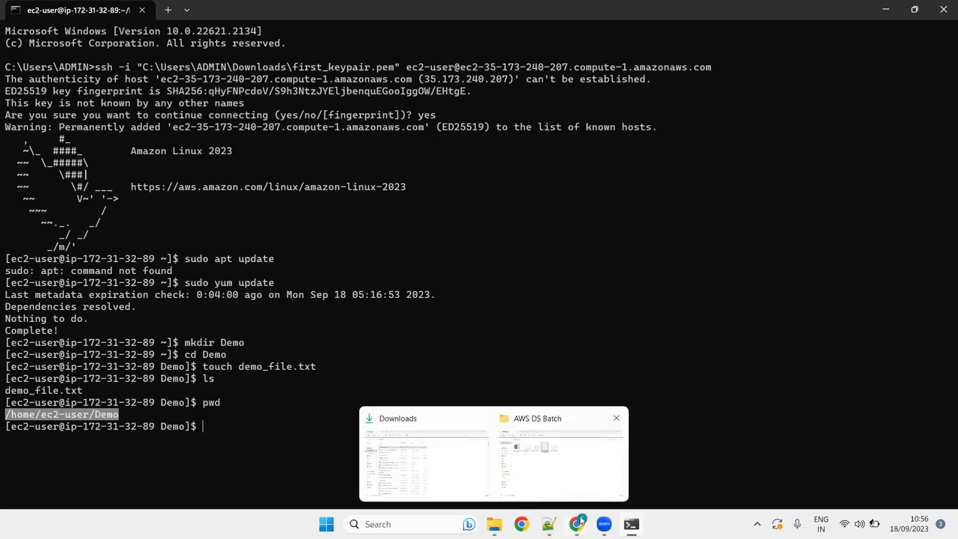
Step: Switch to the Notepad++ notes and add "pwd" on the line below "ls"
mouse_move(578, 522)
click(548, 524)
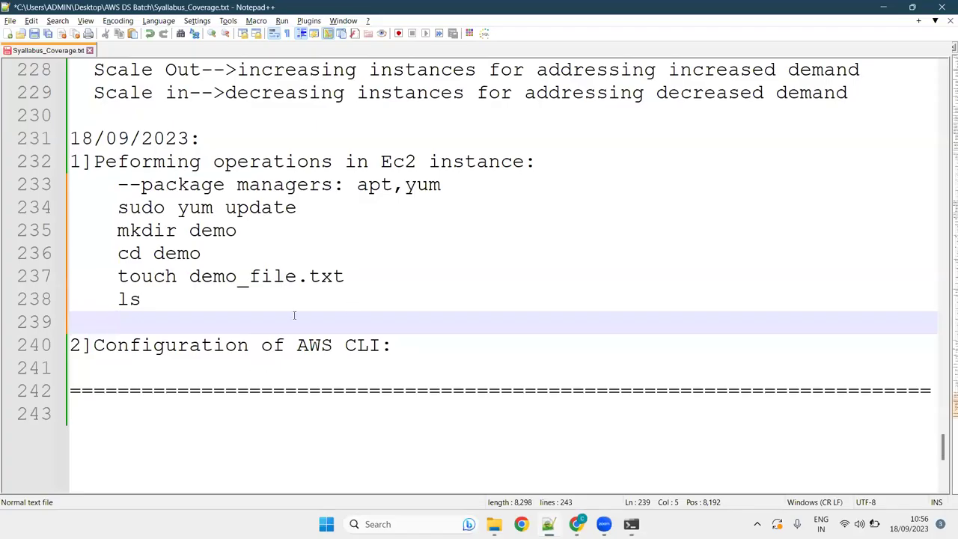
text(pwd)
key(Return)
Step: Return to the SSH session and begin a cp command with the copied path /home/ec2-user/Demo as its destination
key(alt+Tab)
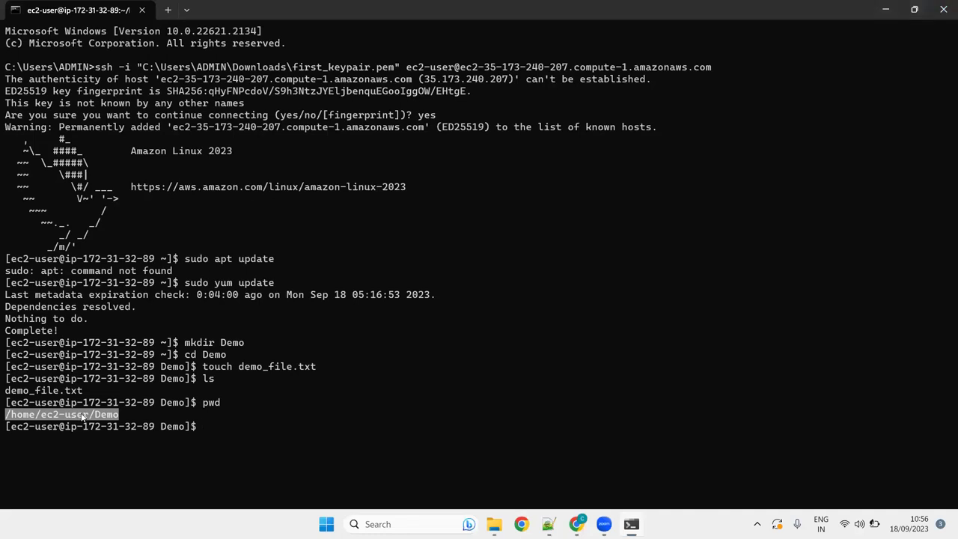
key(ctrl+c)
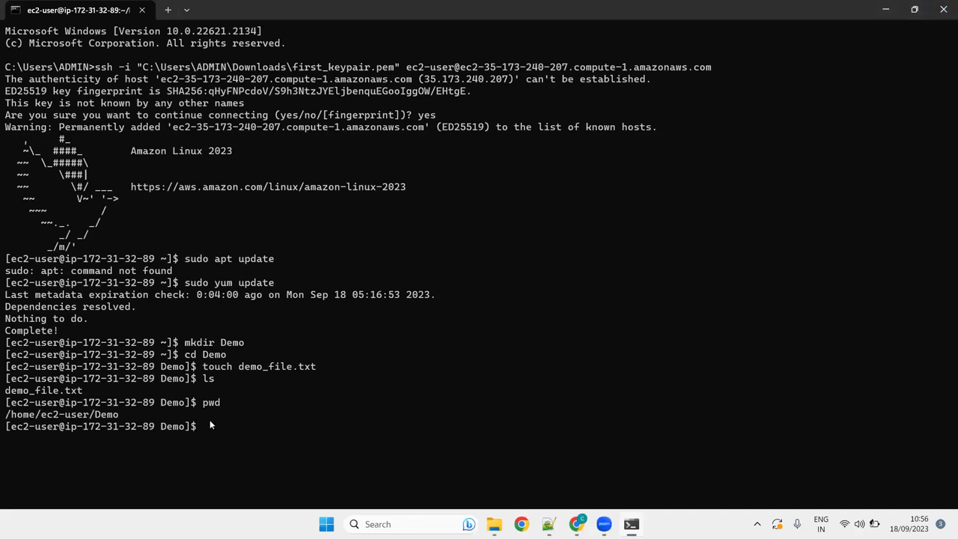
key(ctrl+v)
key(Left)
key(Left)
key(Left)
key(Left)
key(Left)
key(Left)
key(Left)
key(Left)
key(Left)
key(Left)
key(Left)
key(Left)
key(Left)
key(Left)
key(Left)
key(Left)
key(Left)
text(cp)
Step: Copy the path of Syallabus_Coverage.txt from the AWS DS Batch folder, insert it as the cp source, and try to run the command
mouse_move(494, 524)
click(540, 446)
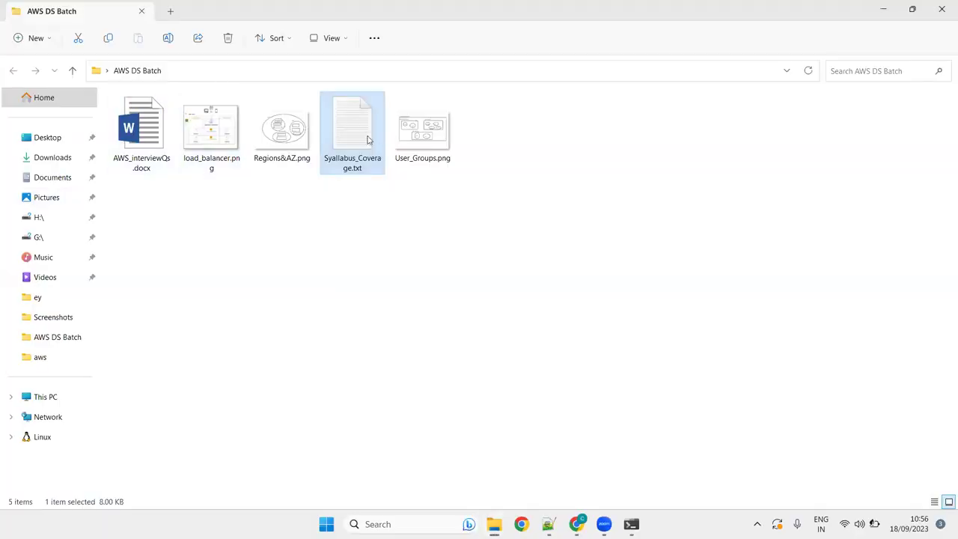
key(shift+F10)
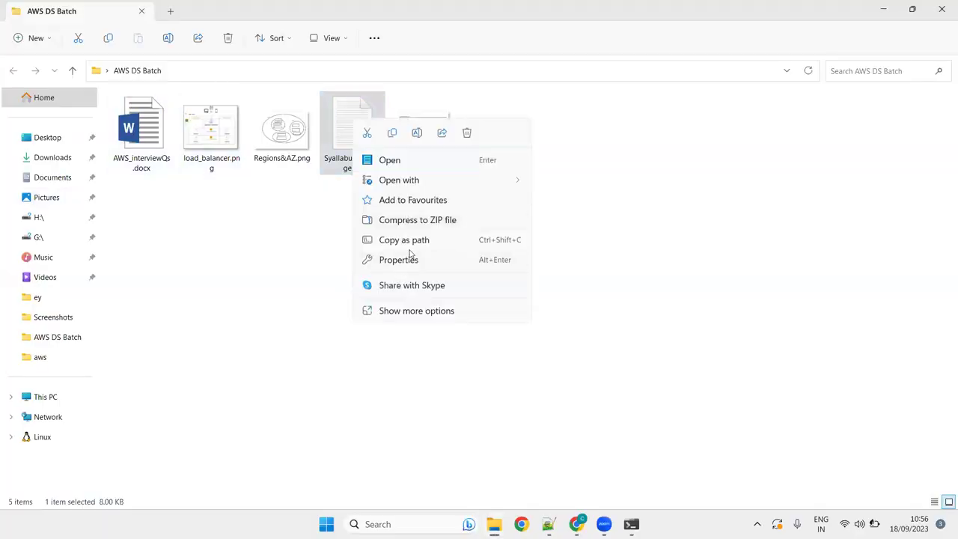
click(417, 241)
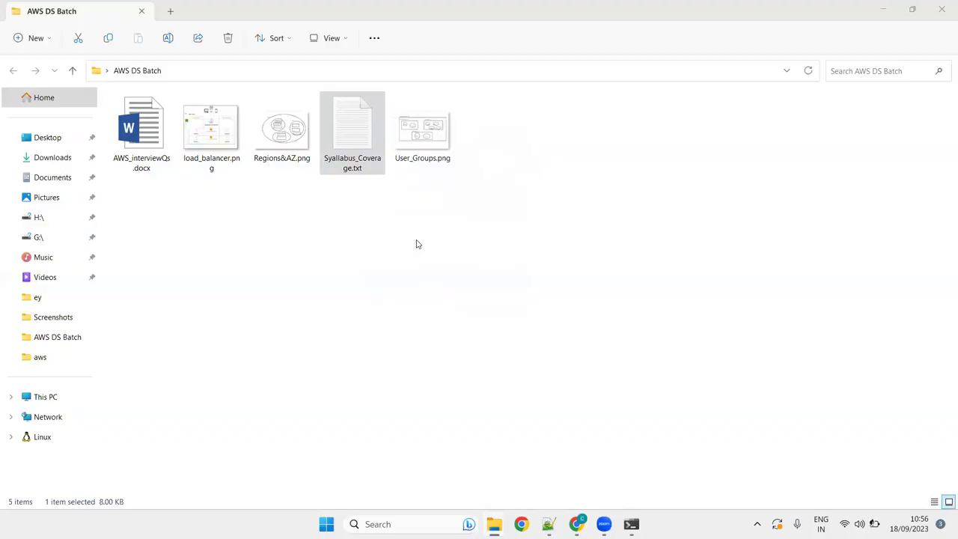
key(alt+Tab)
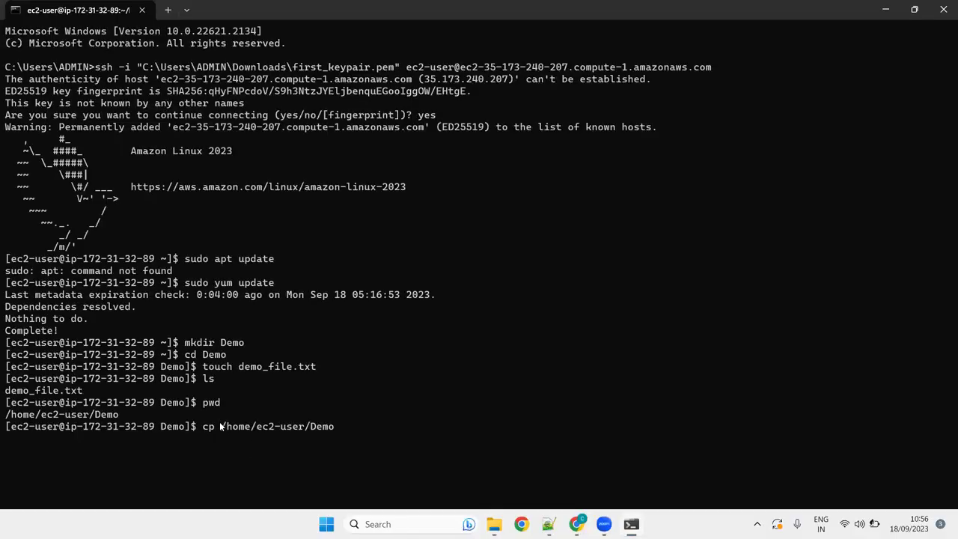
key(ctrl+v)
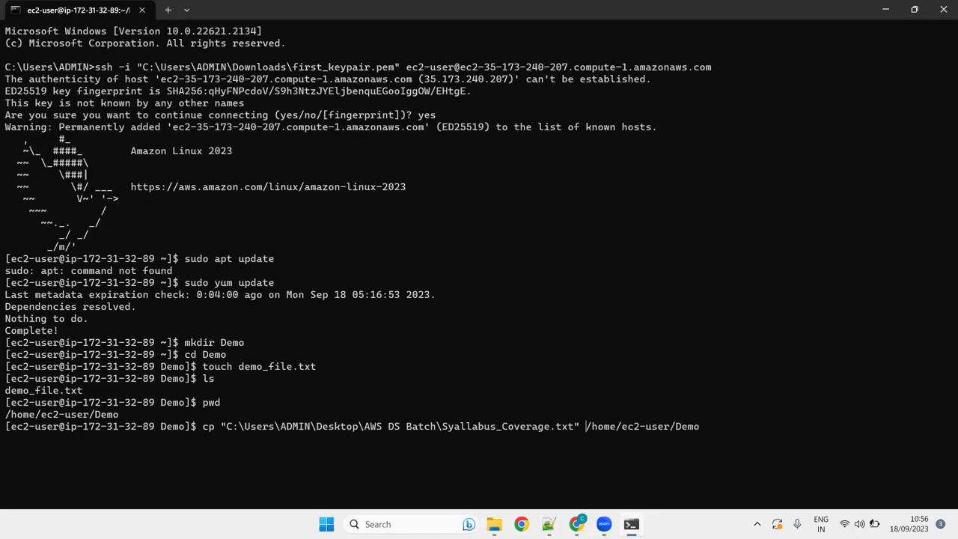
key(Return)
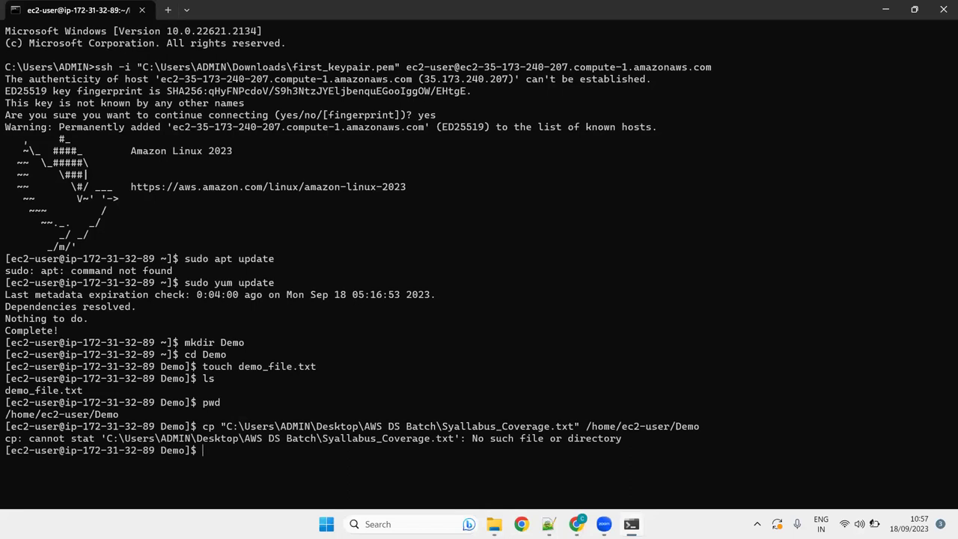
Step: Recall the cp command, prefix the quoted source path with r, and try to run it again
key(Up)
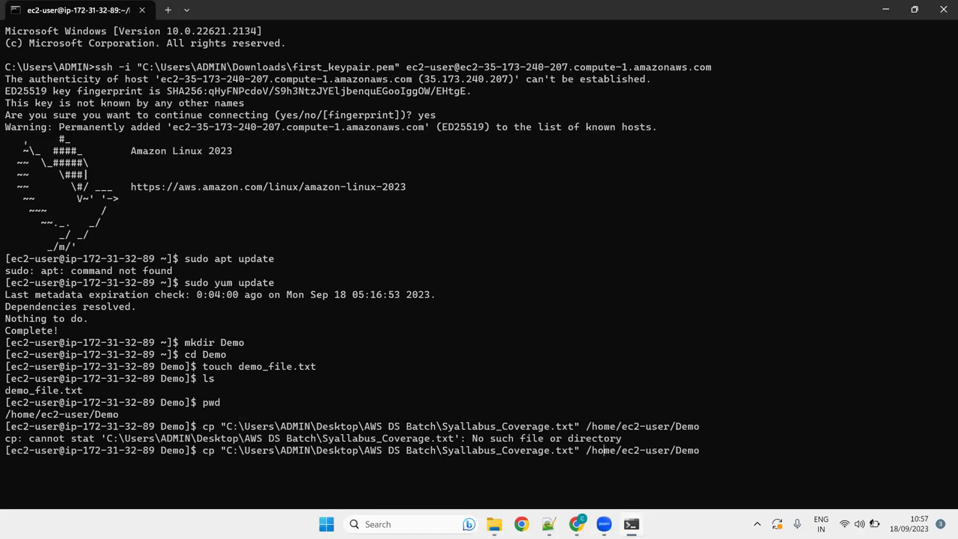
key(Left)
key(Left)
key(Left)
key(Left)
key(Left)
key(Left)
key(Left)
key(Left)
key(Left)
key(Left)
key(Left)
key(Left)
key(Left)
key(Left)
key(Left)
key(Left)
key(Left)
key(Left)
key(Left)
key(Left)
text(r)
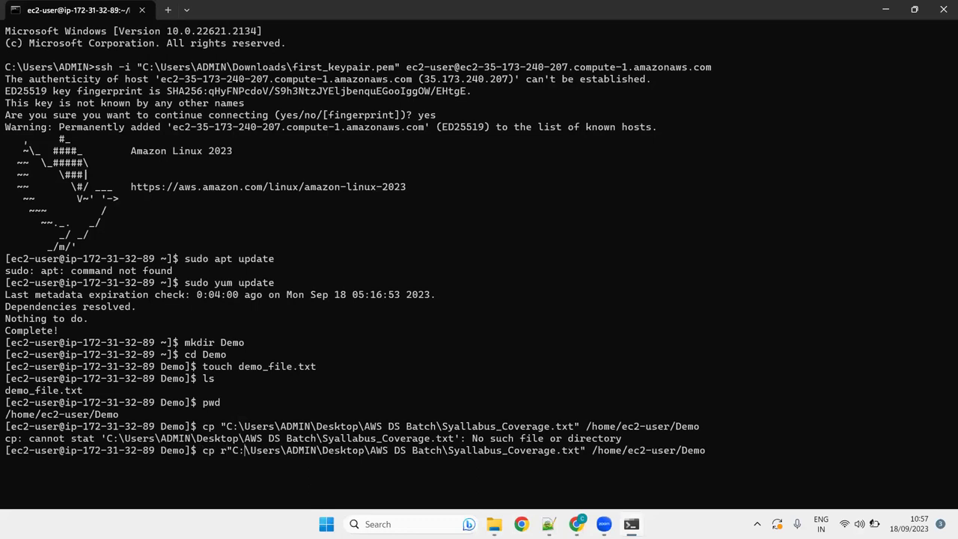
key(End)
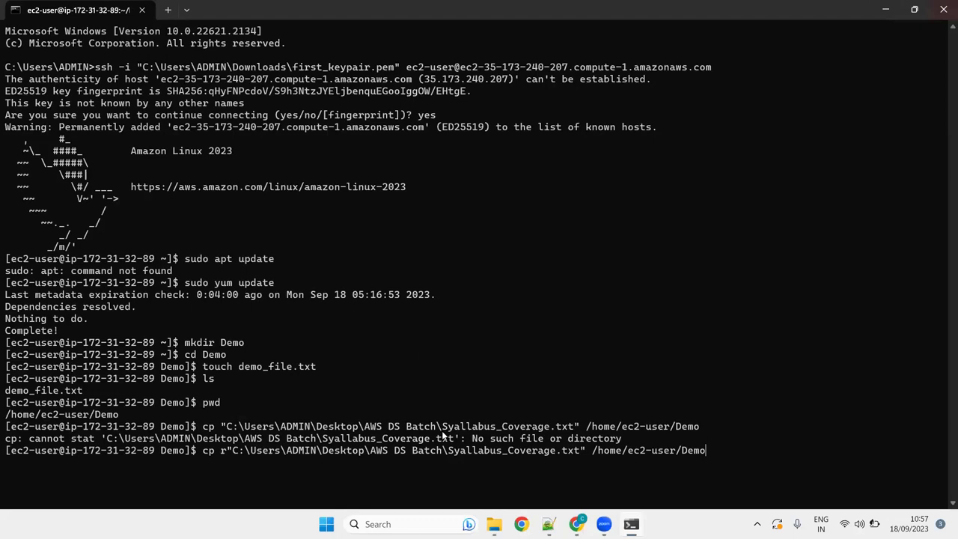
key(Return)
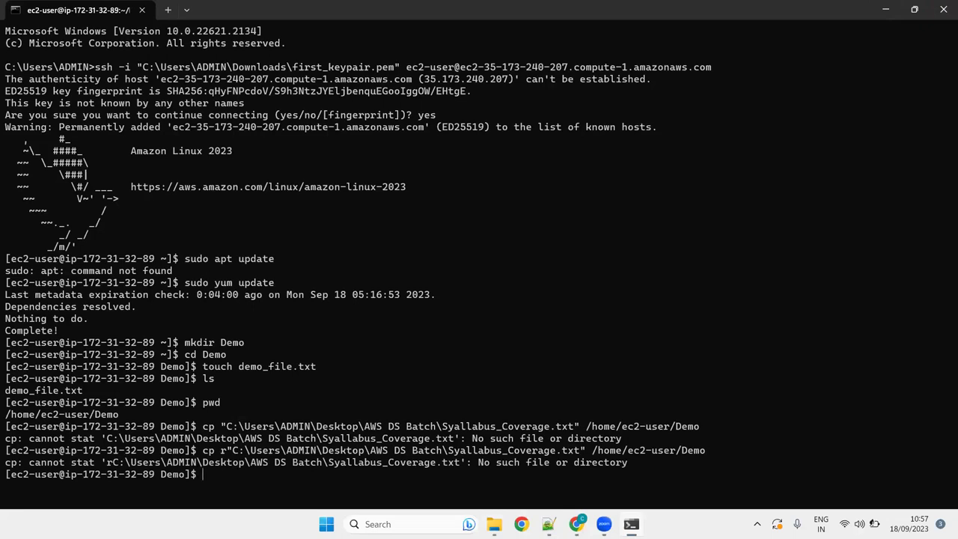
Step: Switch to File Explorer and rename the AWS DS Batch folder on the Desktop as AWSDSBatch
mouse_move(494, 524)
click(569, 462)
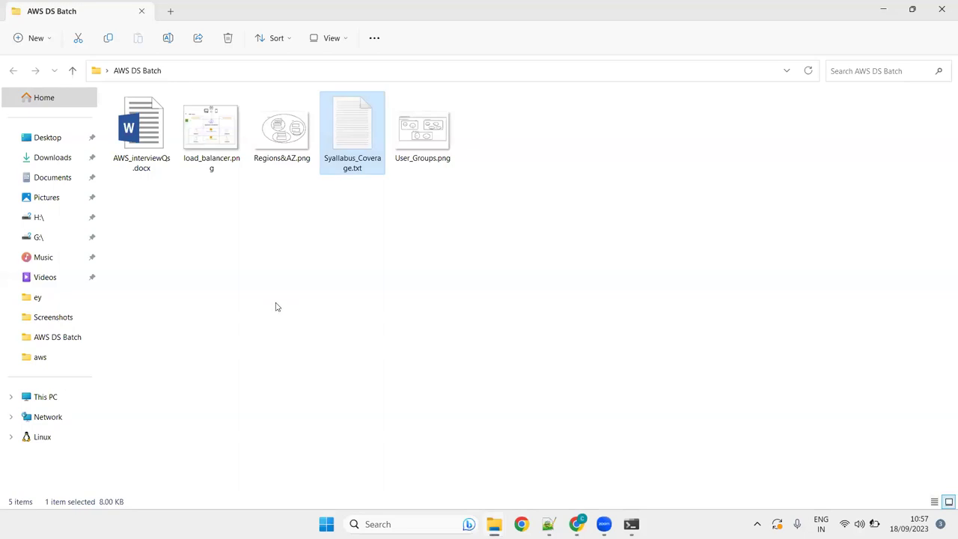
click(48, 142)
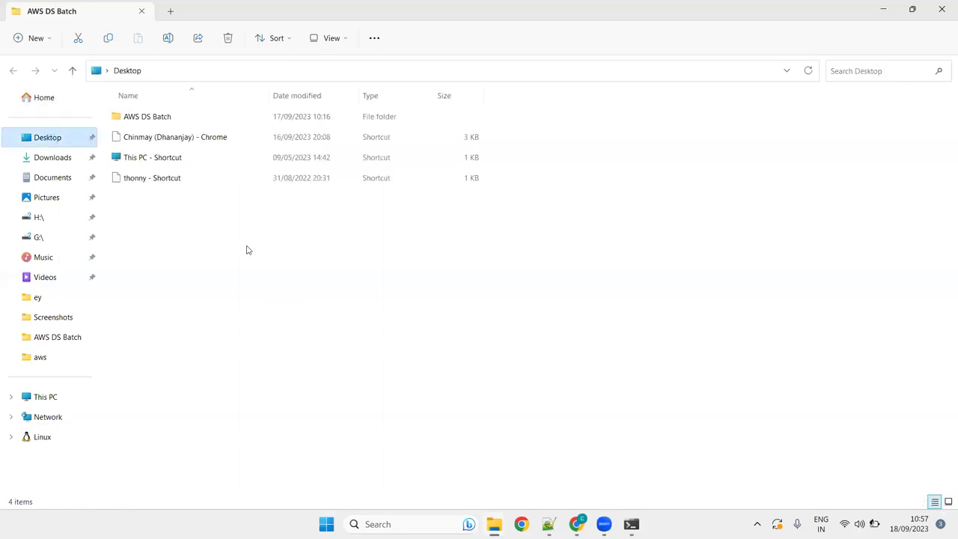
right_click(363, 209)
click(325, 306)
click(172, 96)
right_click(179, 125)
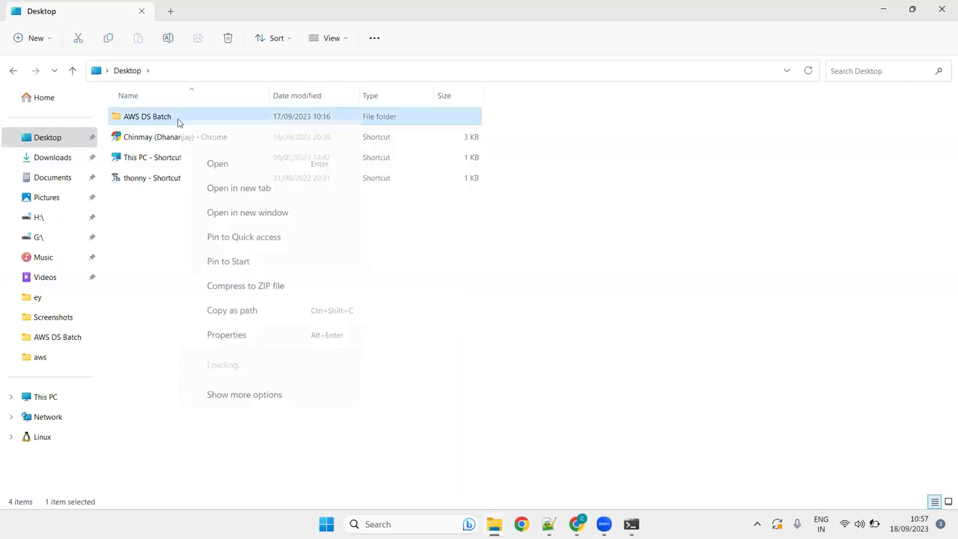
click(260, 352)
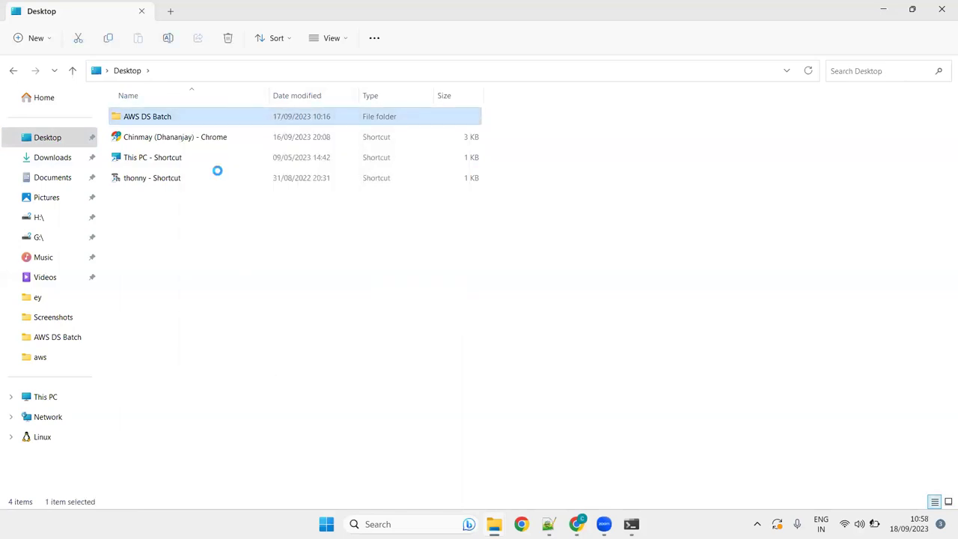
click(295, 484)
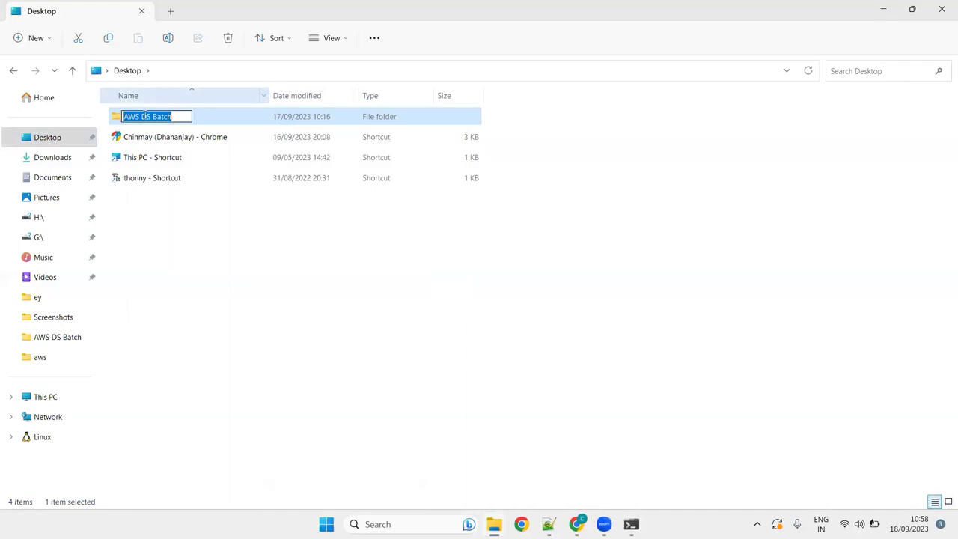
click(140, 117)
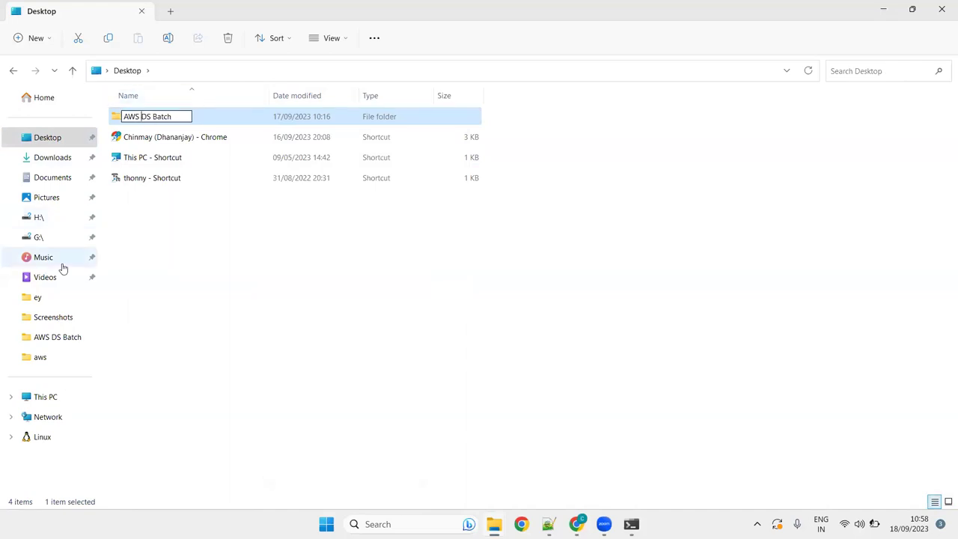
key(BackSpace)
key(Right)
key(Right)
key(Delete)
key(Return)
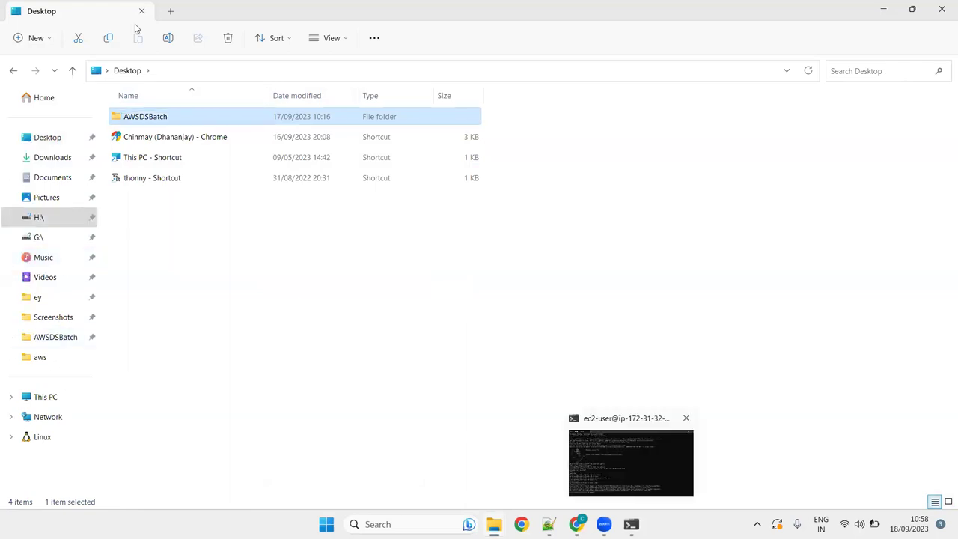
Step: Open the AWSDSBatch folder and copy the path of Syallabus_Coverage.txt
double_click(193, 124)
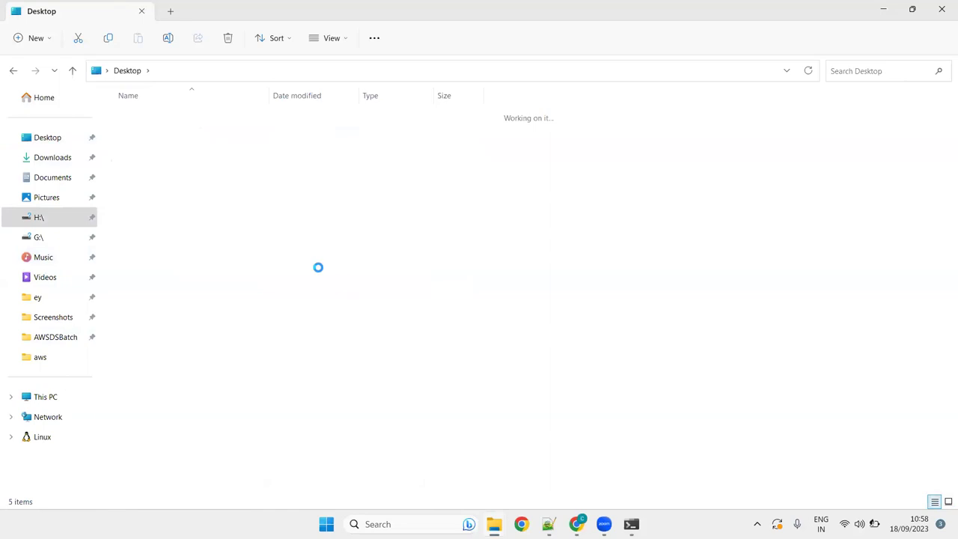
click(348, 140)
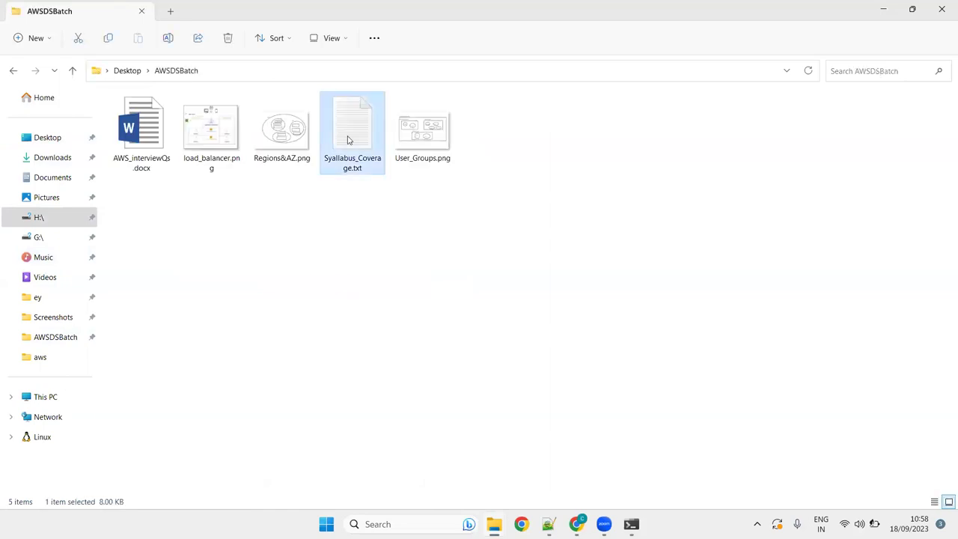
key(shift+F10)
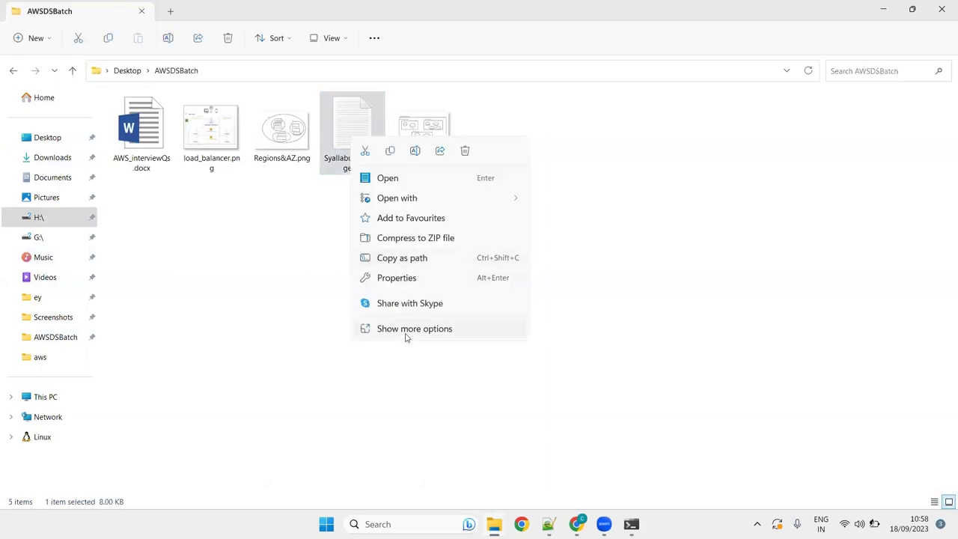
click(423, 259)
Step: Return to the SSH session, recall the cp command, change its folder to AWSDSBatch, remove the r prefix, and try to run it
click(631, 524)
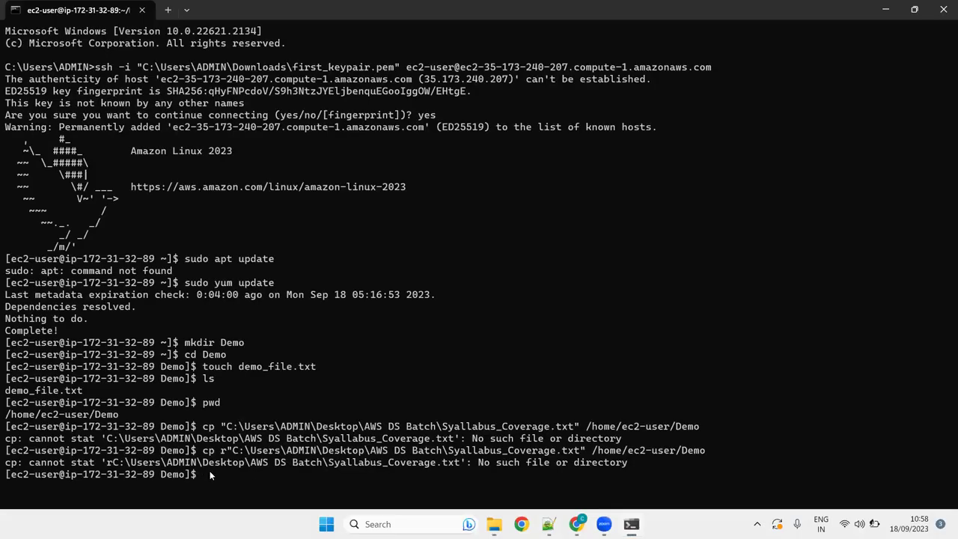
key(Up)
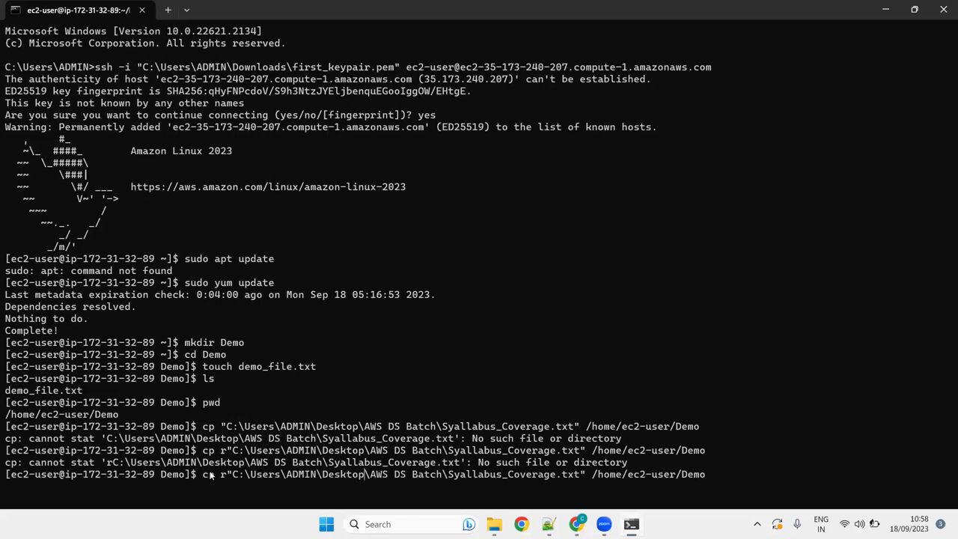
key(Right)
key(Right)
key(Right)
key(BackSpace)
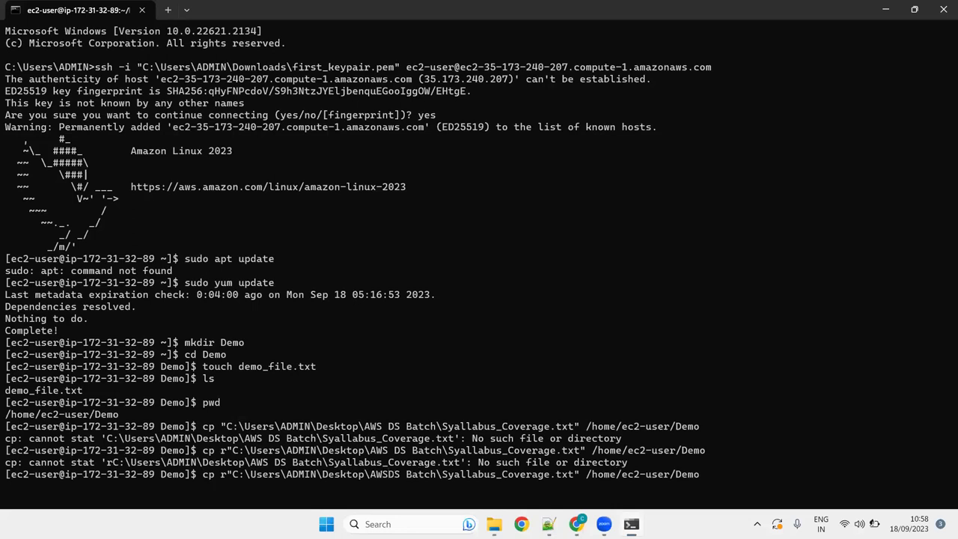
key(BackSpace)
key(Left)
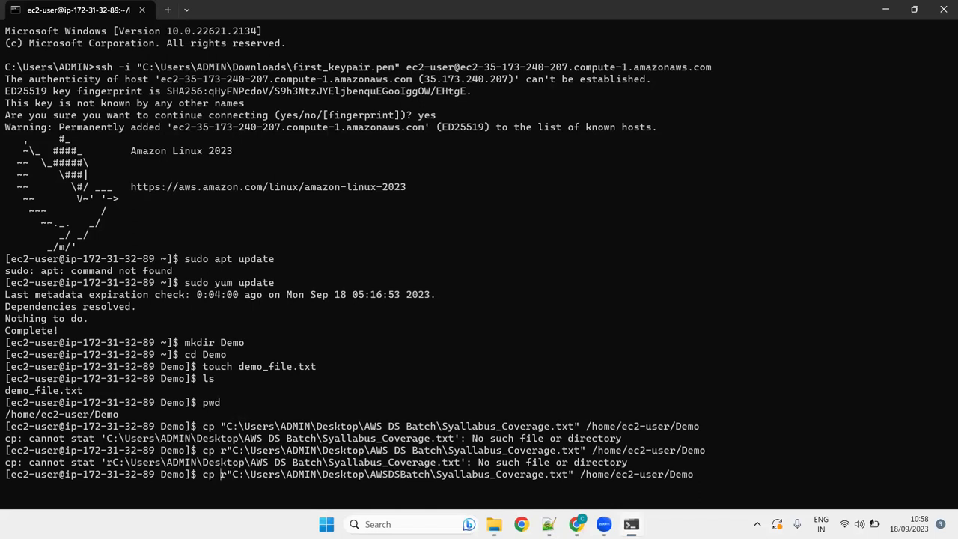
key(BackSpace)
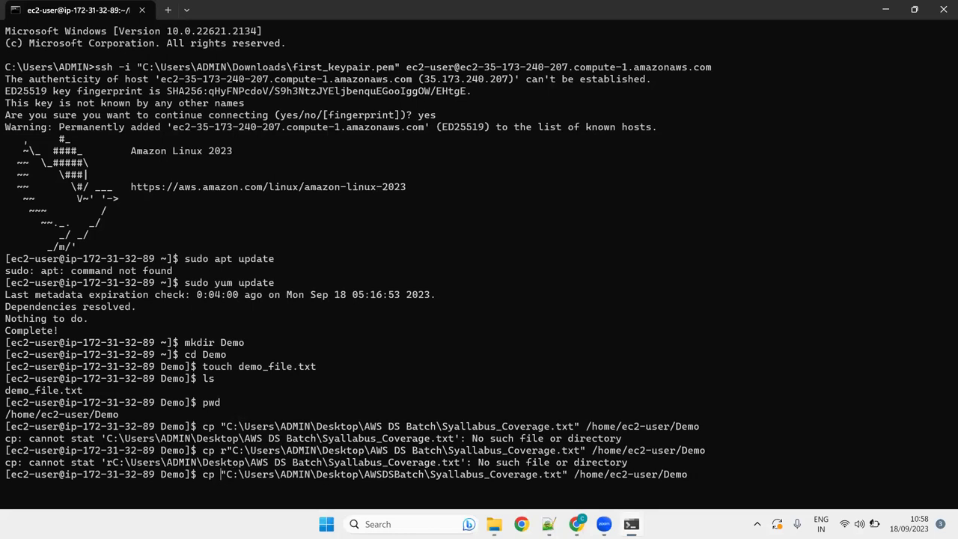
key(Return)
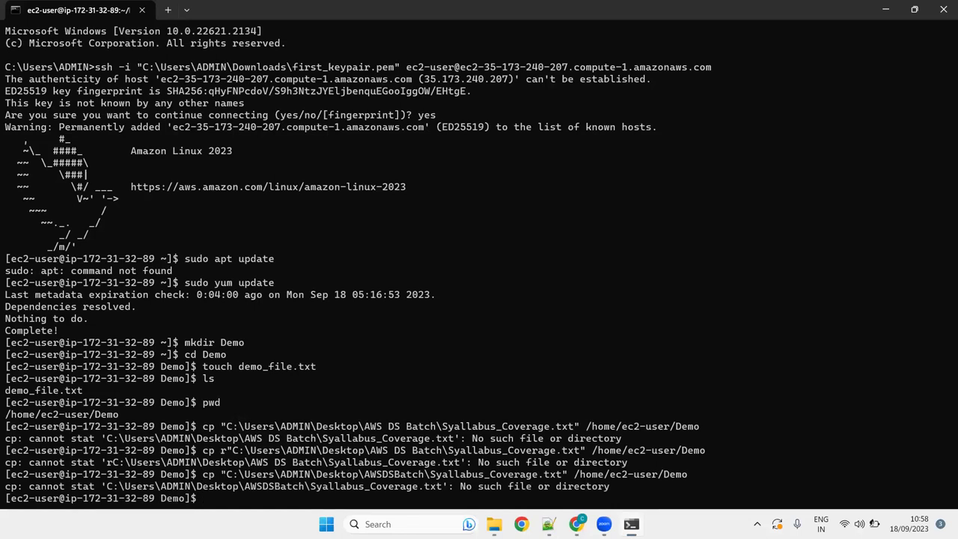
Step: Recall the AWSDSBatch cp command, add an r before the quoted source path, and try to run it
key(Up)
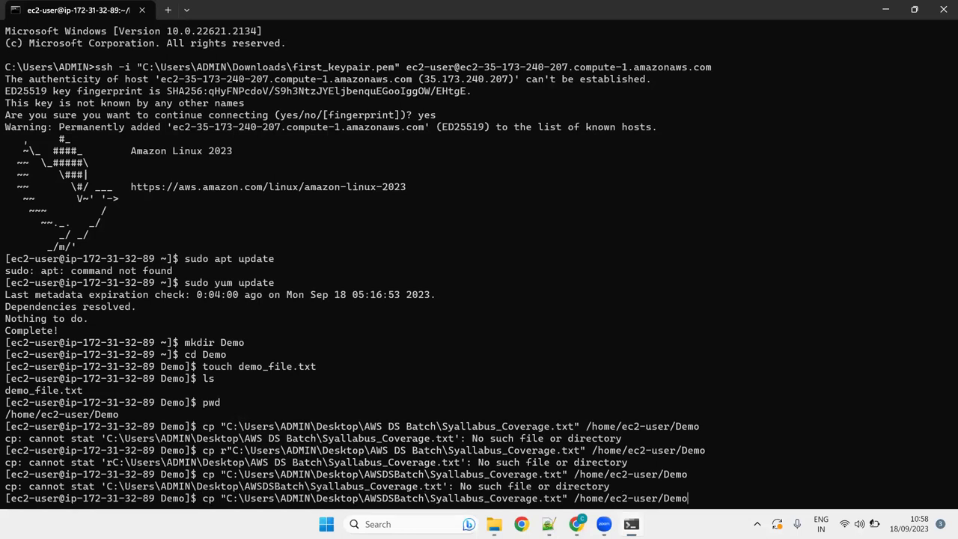
key(Left)
key(Left)
key(Left)
key(Left)
key(Left)
key(Left)
key(Left)
key(Left)
key(Left)
key(Left)
key(Left)
key(Left)
key(Left)
key(Left)
key(Left)
key(Left)
key(Left)
key(Left)
key(Left)
key(Left)
text(r)
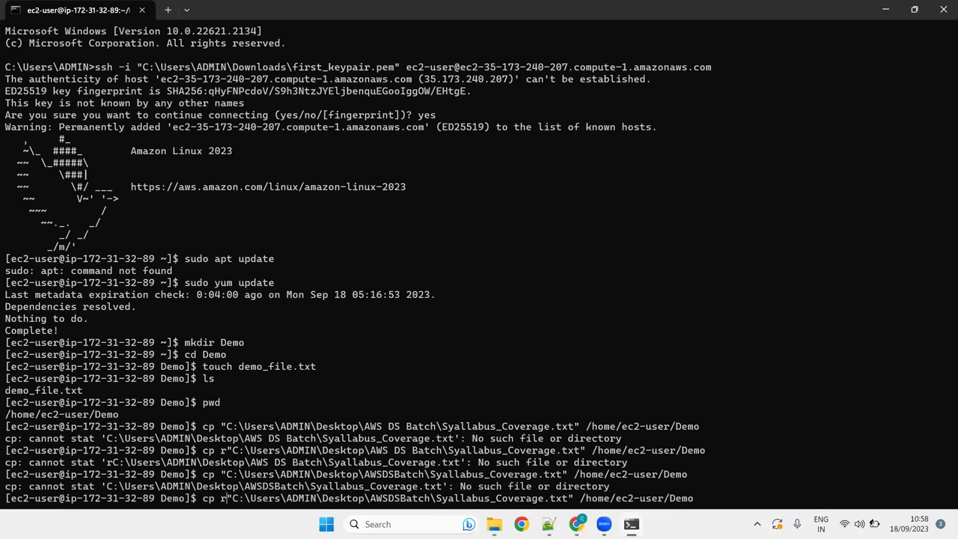
key(Return)
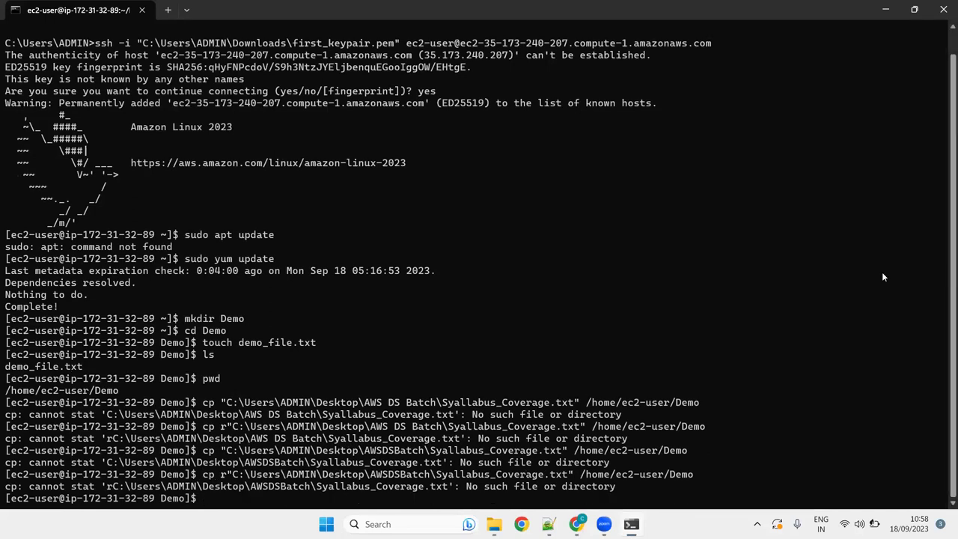
Step: Copy the last cp command from the terminal and switch to ChatGPT in Chrome
drag(696, 473, 203, 479)
key(ctrl+c)
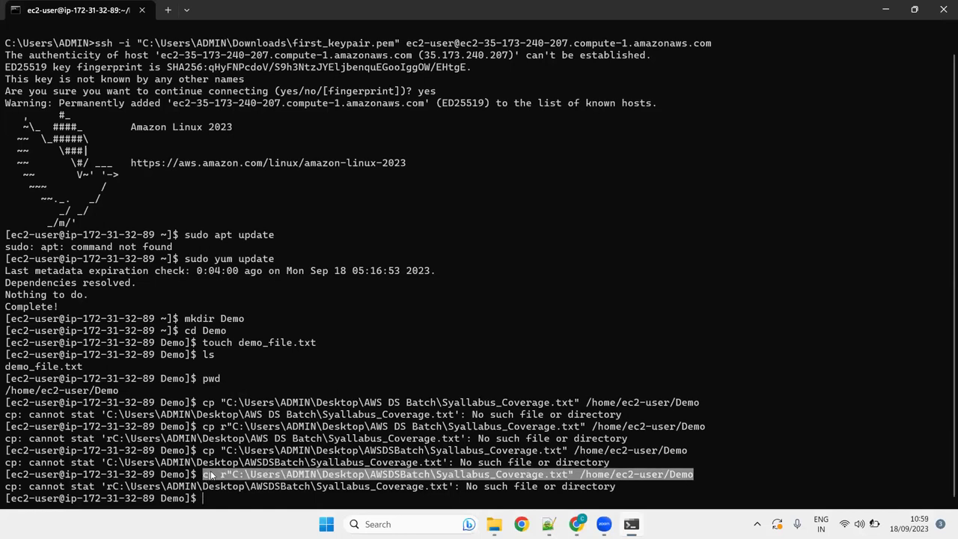
right_click(212, 476)
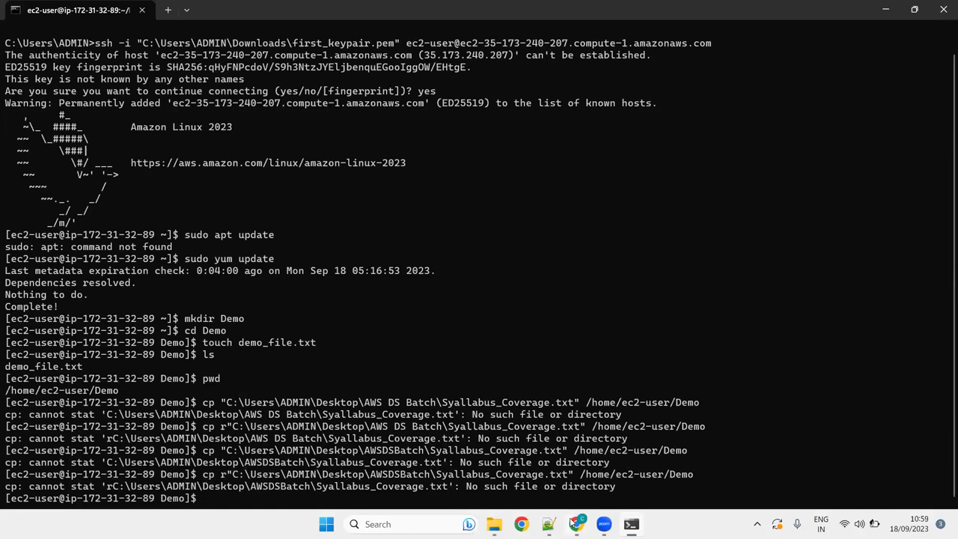
mouse_move(577, 525)
click(517, 456)
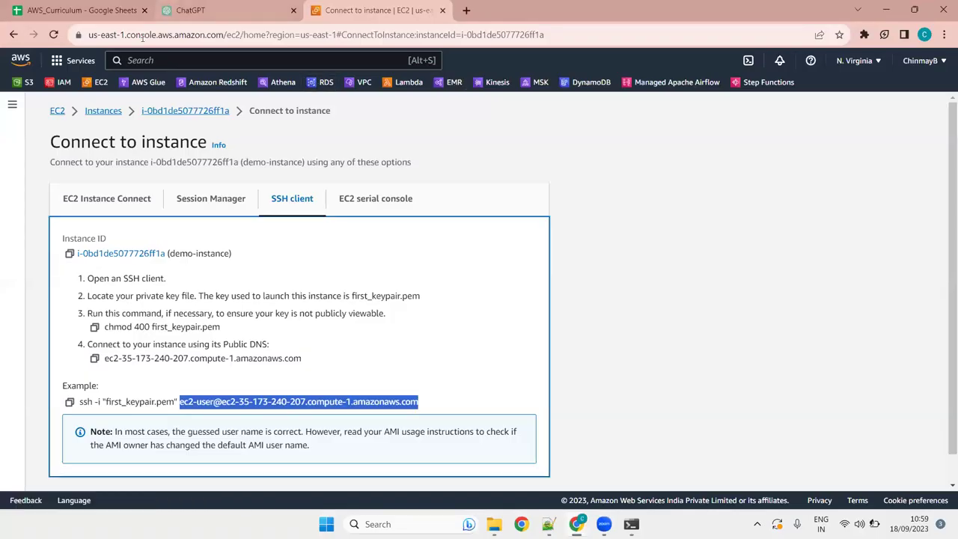
click(169, 9)
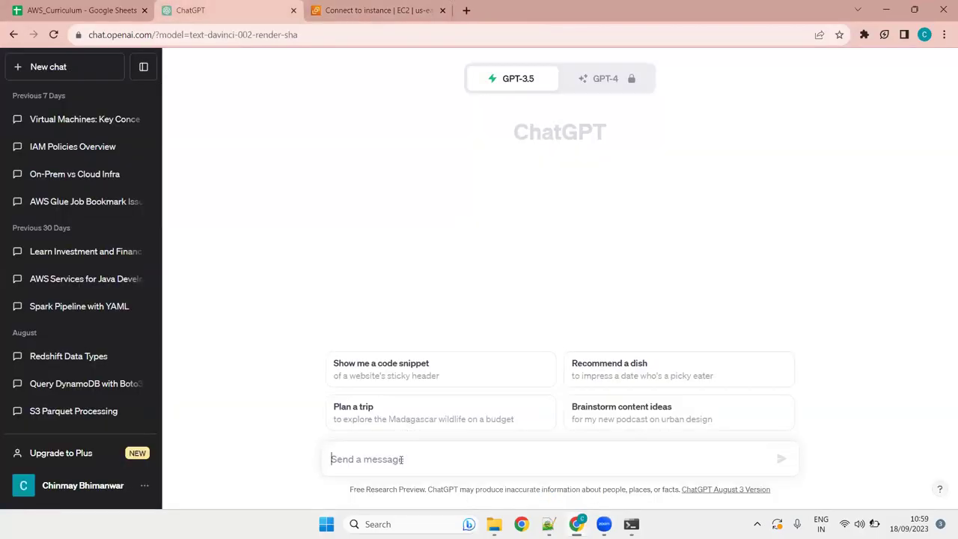
Step: Send ChatGPT the copied cp command followed by "correct this command for linux" on a new line
key(ctrl+v)
key(shift+Return)
text(correct this comma)
key(BackSpace)
key(BackSpace)
key(BackSpace)
text(mmand for linu)
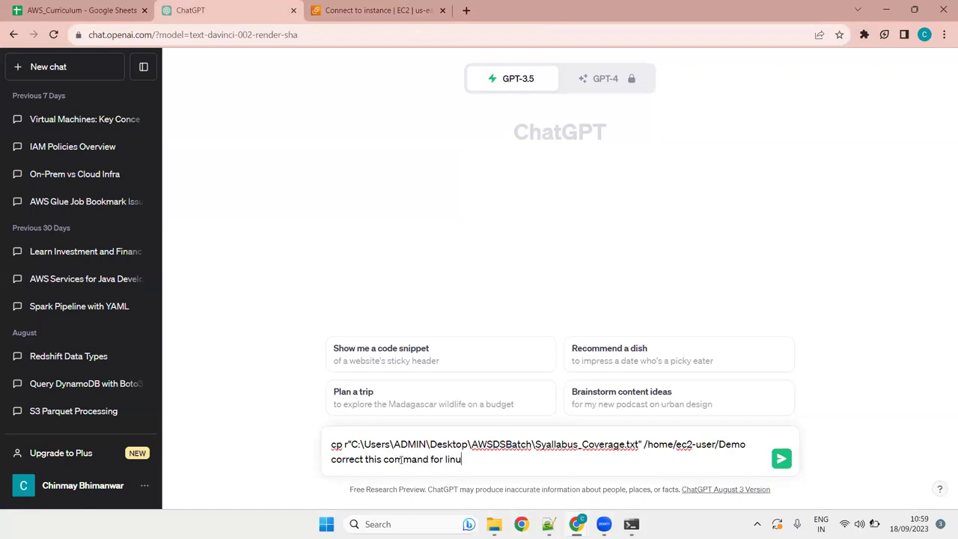
text(x)
key(Return)
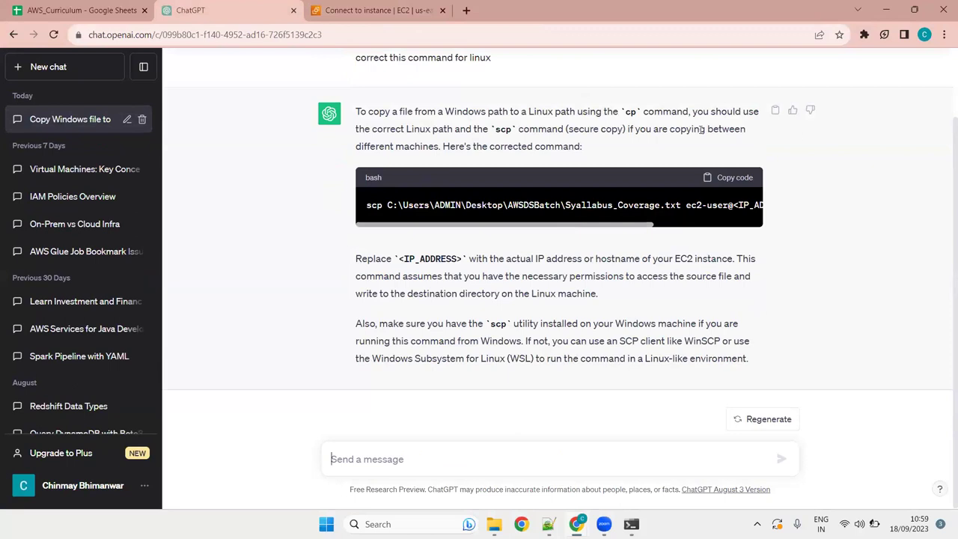
Step: Copy the scp command suggested by ChatGPT, review it in full, and insert it at the SSH session's prompt
click(725, 178)
scroll(704, 215, right, 2)
scroll(704, 218, right, 4)
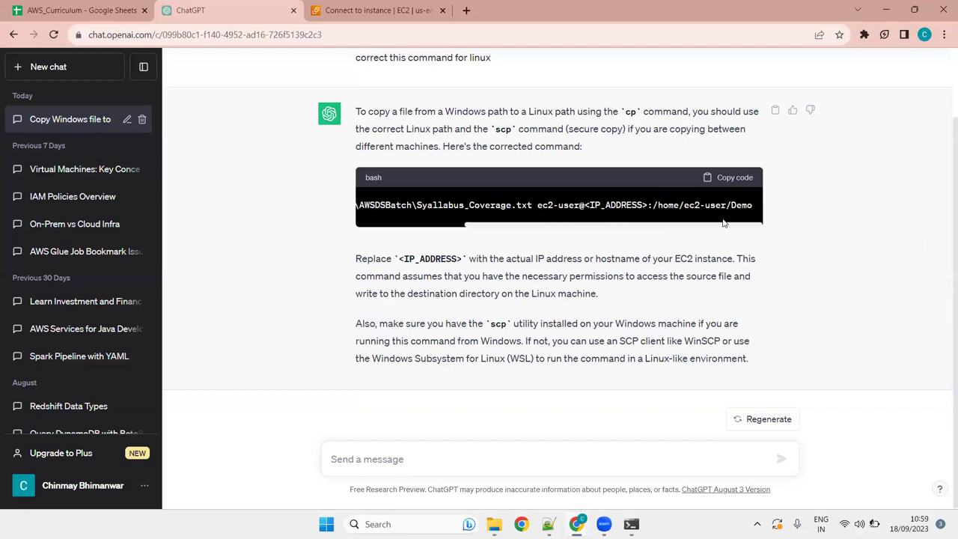
scroll(434, 202, left, 6)
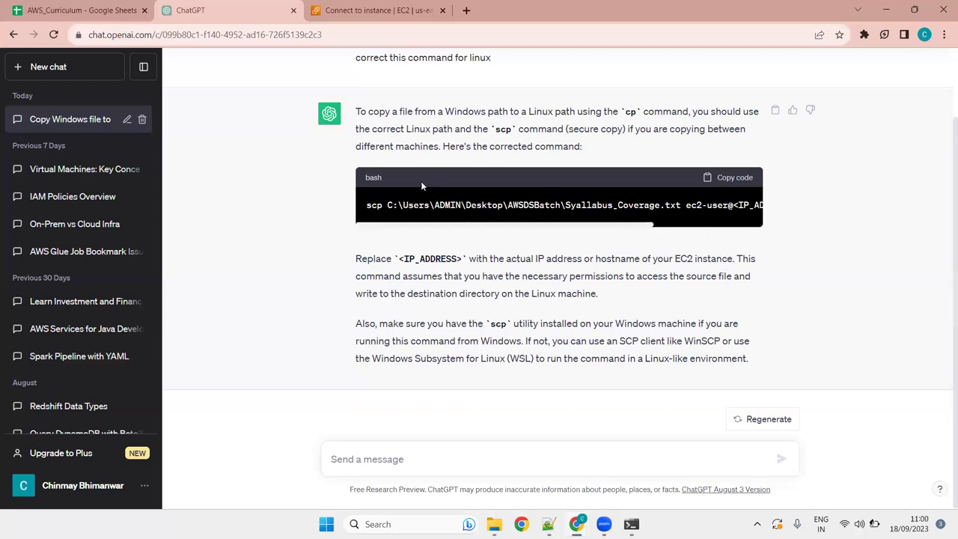
click(631, 524)
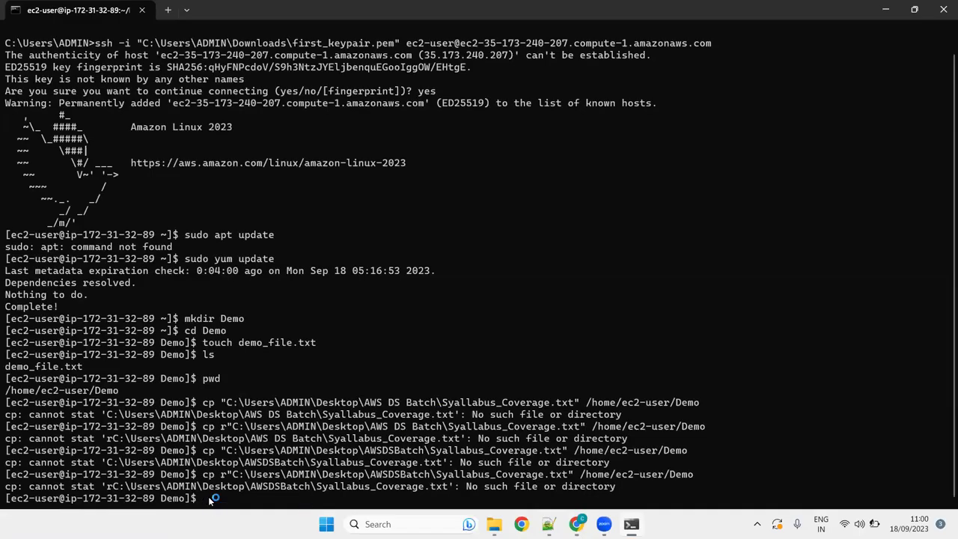
right_click(211, 500)
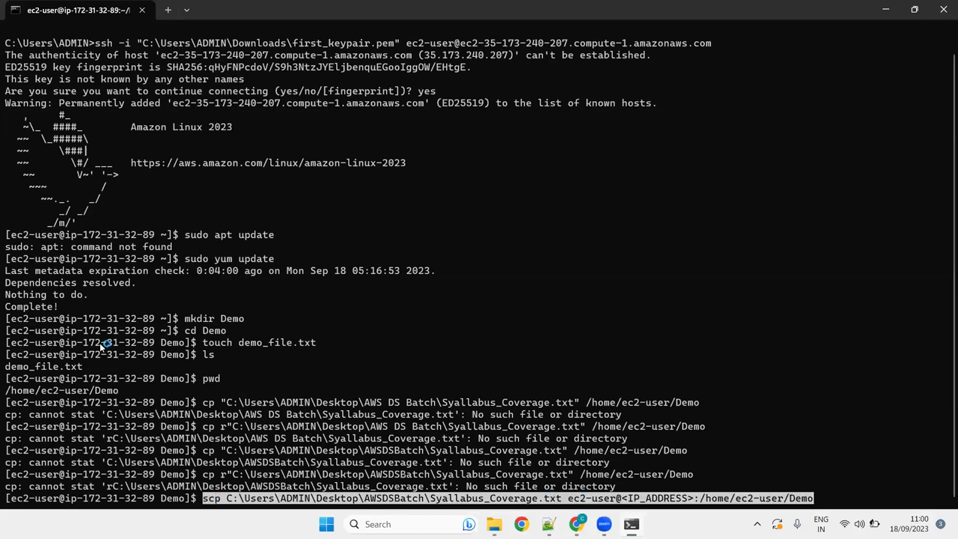
Step: Clear the unsent scp command from the SSH prompt
key(Left)
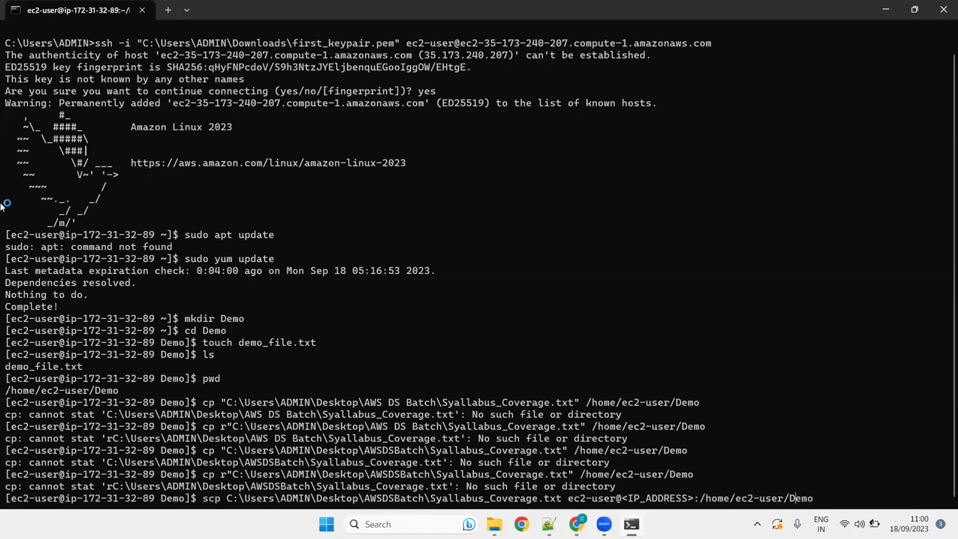
key(Right)
key(Right)
key(Right)
key(Right)
key(Right)
key(Right)
key(Right)
key(Right)
key(Right)
key(Right)
key(Right)
key(Right)
key(Right)
key(End)
key(BackSpace)
key(BackSpace)
key(BackSpace)
key(BackSpace)
key(BackSpace)
key(BackSpace)
key(BackSpace)
key(BackSpace)
key(BackSpace)
key(BackSpace)
key(BackSpace)
key(BackSpace)
key(BackSpace)
key(BackSpace)
key(BackSpace)
key(BackSpace)
key(BackSpace)
key(BackSpace)
key(BackSpace)
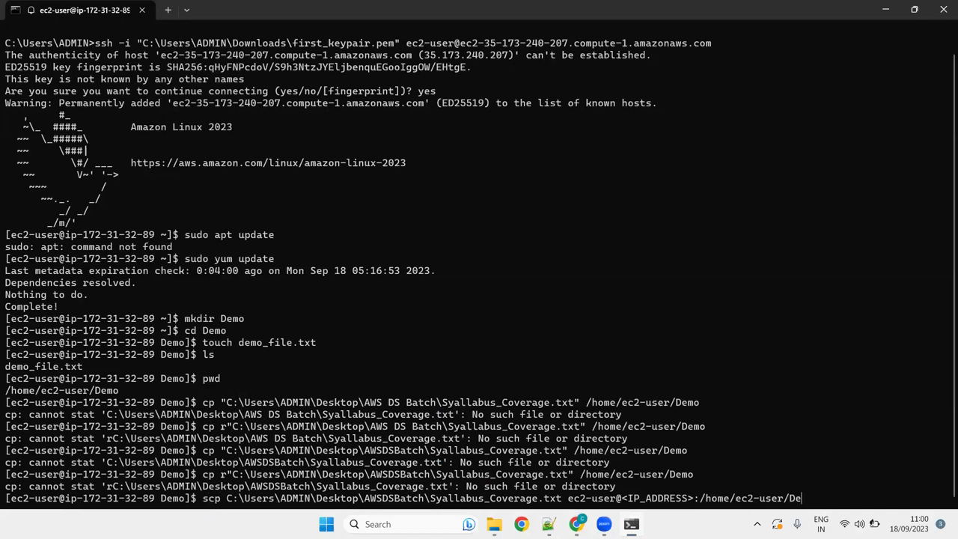
key(BackSpace)
key(BackSpace)
key(BackSpace)
key(BackSpace)
key(BackSpace)
key(BackSpace)
key(BackSpace)
key(BackSpace)
key(BackSpace)
key(BackSpace)
key(BackSpace)
key(BackSpace)
key(BackSpace)
key(BackSpace)
key(BackSpace)
key(BackSpace)
key(BackSpace)
key(BackSpace)
key(BackSpace)
key(BackSpace)
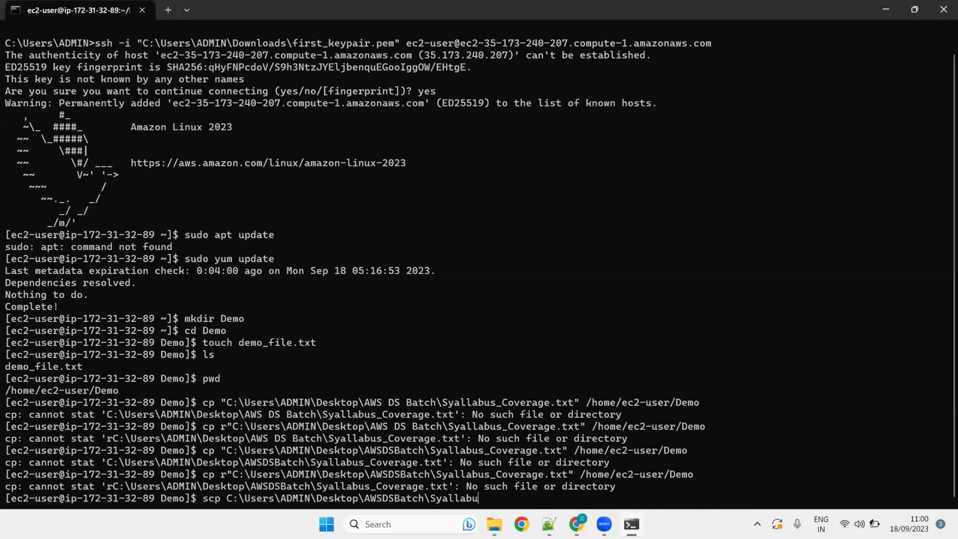
key(BackSpace)
key(BackSpace)
key(BackSpace)
key(BackSpace)
key(BackSpace)
key(BackSpace)
key(BackSpace)
key(BackSpace)
key(BackSpace)
key(BackSpace)
key(BackSpace)
key(BackSpace)
key(BackSpace)
key(BackSpace)
key(BackSpace)
key(BackSpace)
key(BackSpace)
key(BackSpace)
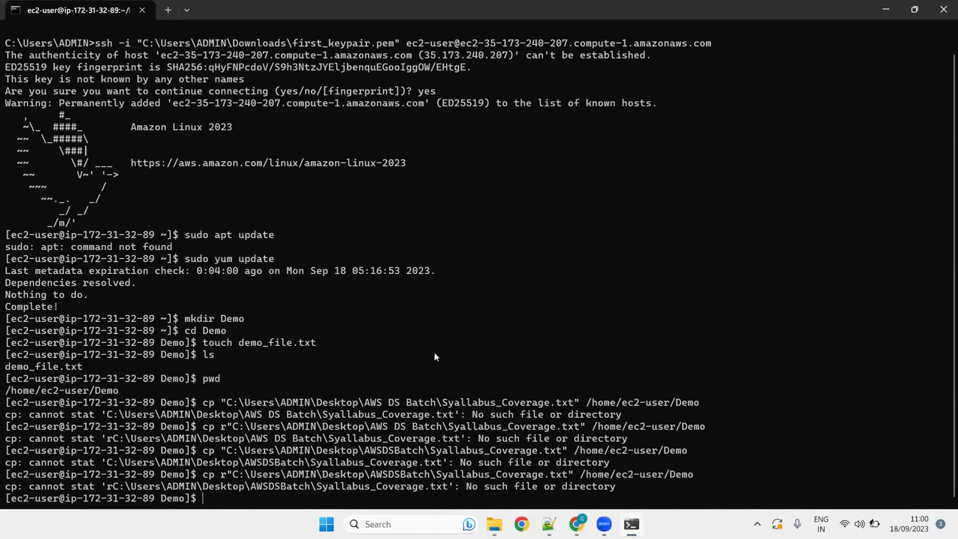
Step: Try the commands ipconfig and ip config at the SSH prompt to look up the instance's IP address
text(ipconfig)
key(Return)
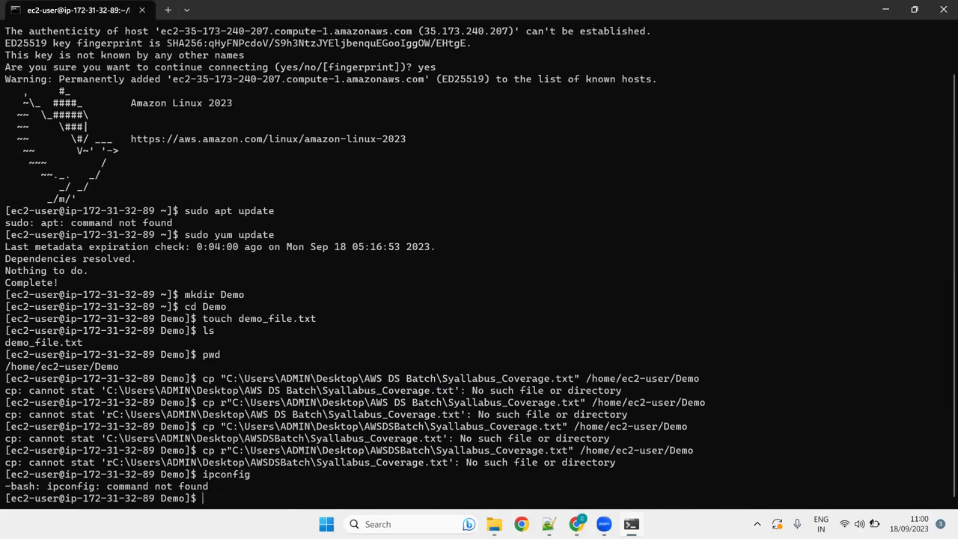
key(Up)
key(Left)
key(Left)
key(Left)
key(Left)
key(Left)
key(Left)
key(Left)
key(Left)
key(Left)
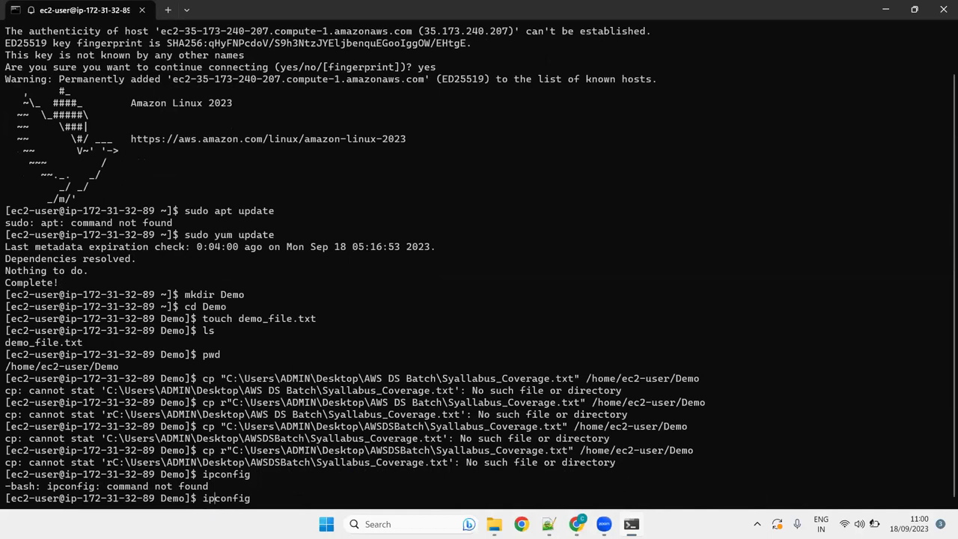
key(Return)
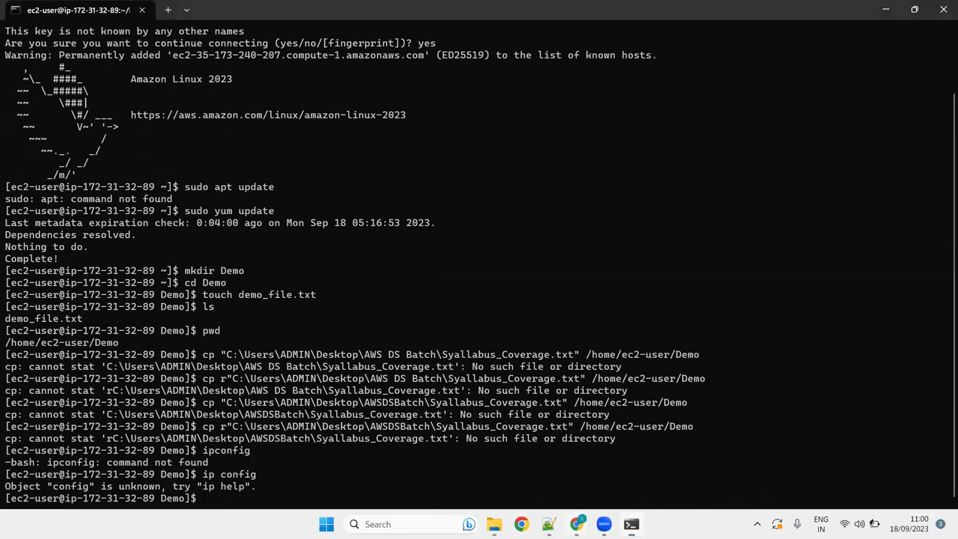
Step: Switch to ChatGPT in Chrome, send "command to see ip address in linux" and read through the reply
mouse_move(576, 524)
click(498, 476)
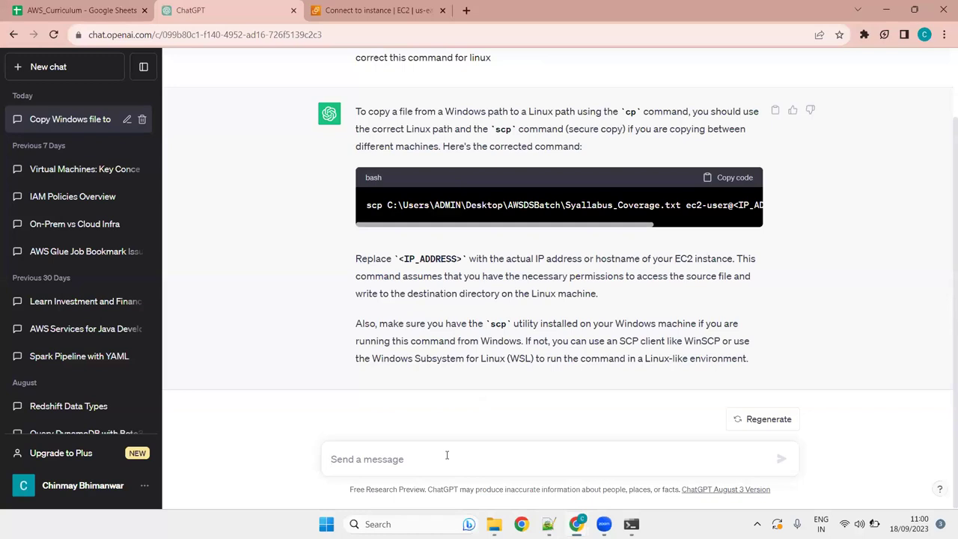
text(command )
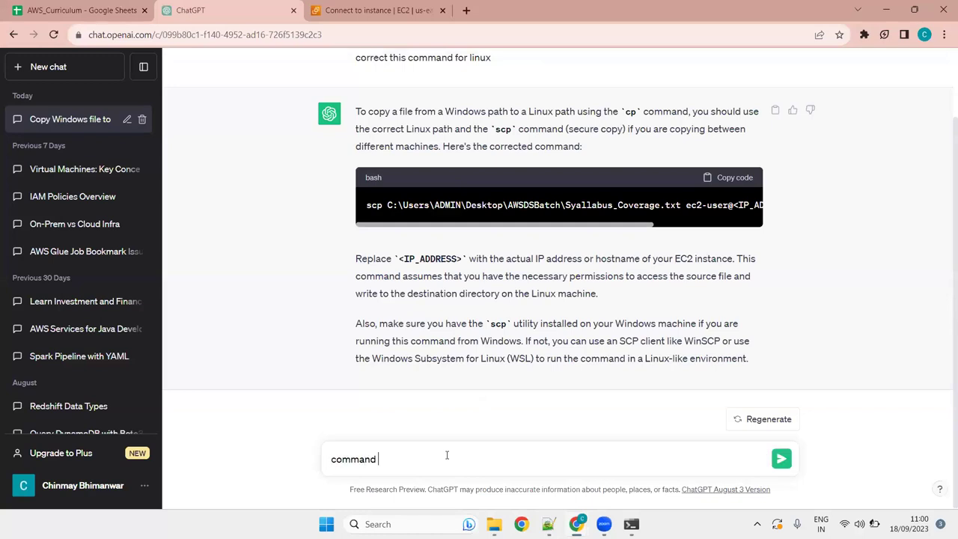
text(to see ip address in linux)
key(Return)
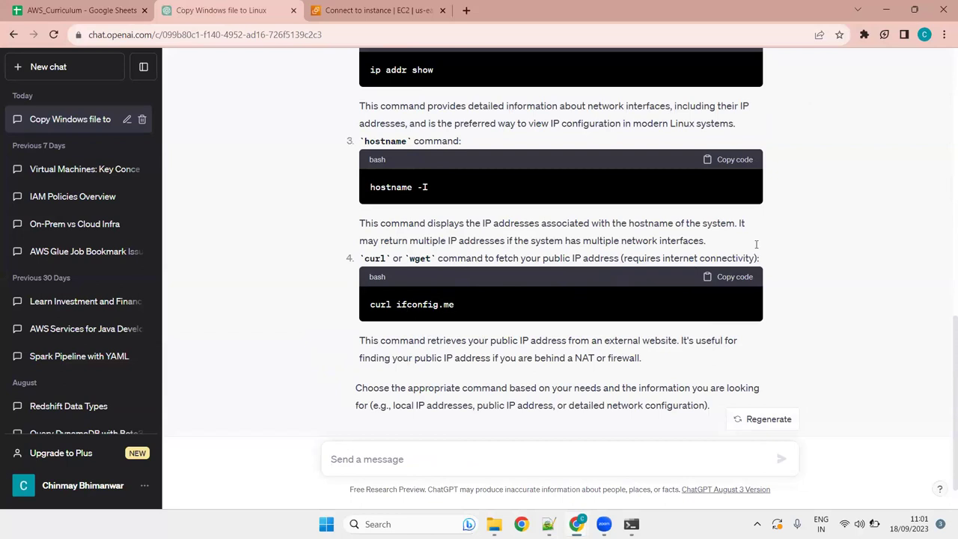
scroll(697, 369, down, 1)
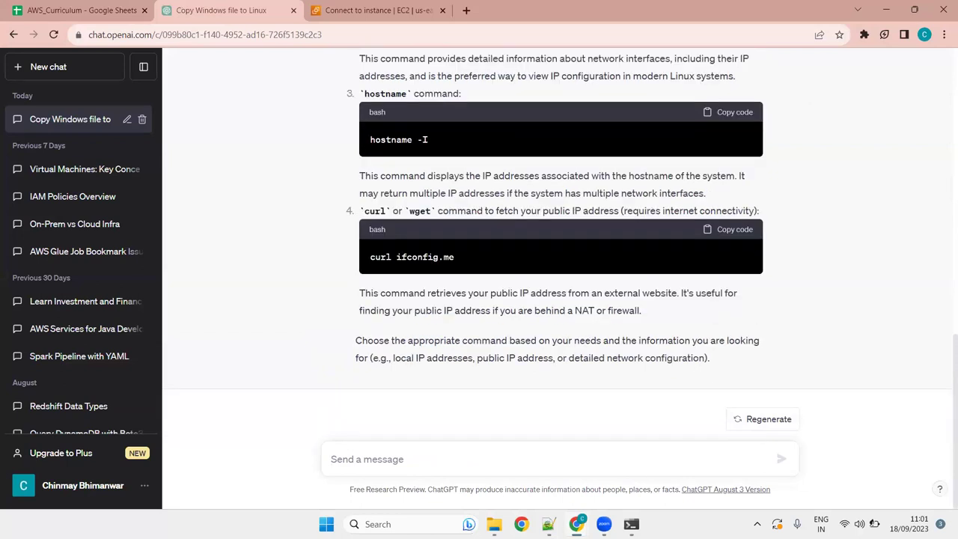
mouse_move(576, 524)
click(632, 524)
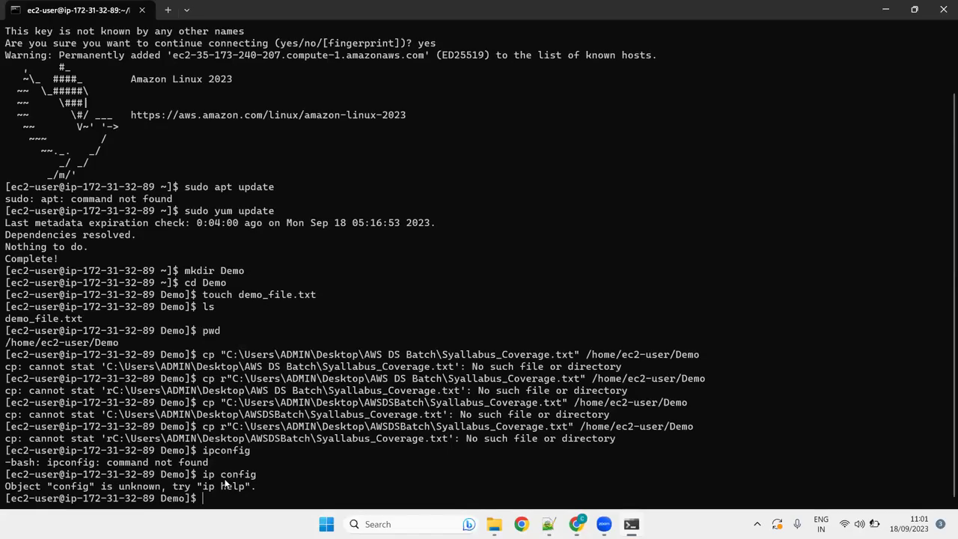
text(scp C:\Users\ADMIN\Desktop\AWSDSBatch\Syllabus_Coverage.txt ec2-user@<IP_ADDRESS>:/home/ec2-user/Demo)
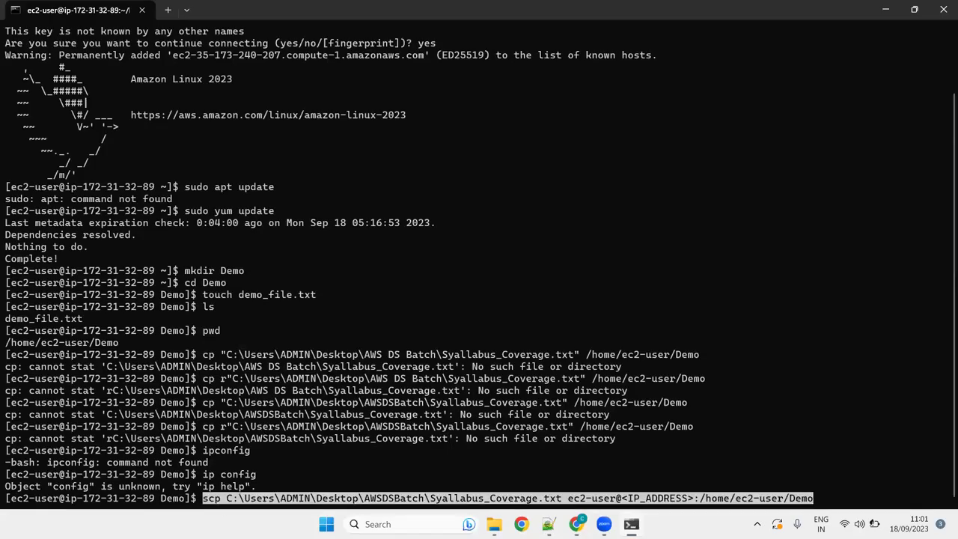
key(BackSpace)
key(BackSpace)
key(BackSpace)
key(BackSpace)
key(BackSpace)
key(BackSpace)
key(BackSpace)
key(BackSpace)
key(BackSpace)
key(BackSpace)
key(BackSpace)
key(BackSpace)
key(BackSpace)
key(BackSpace)
key(BackSpace)
key(BackSpace)
key(BackSpace)
key(BackSpace)
key(BackSpace)
key(BackSpace)
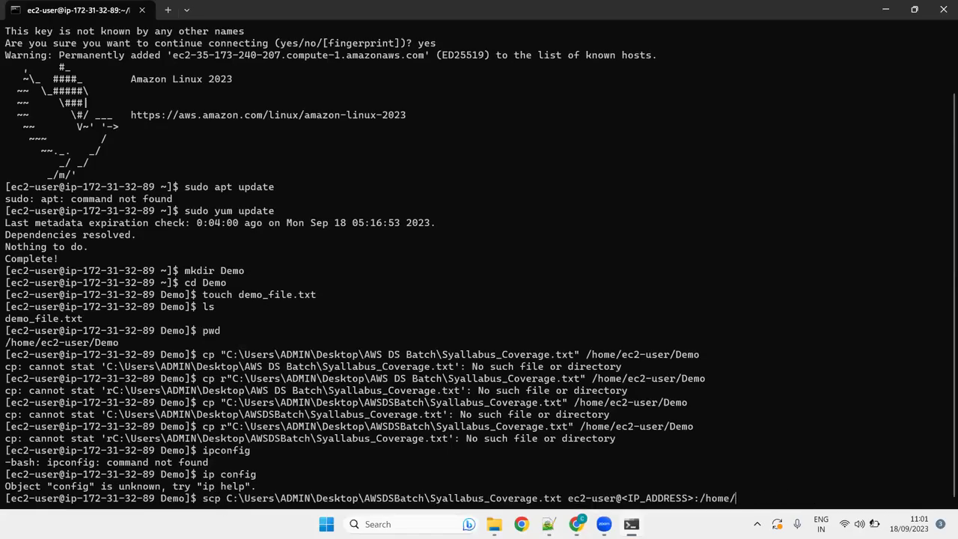
key(BackSpace)
key(BackSpace)
key(BackSpace)
key(BackSpace)
key(BackSpace)
key(BackSpace)
key(BackSpace)
key(BackSpace)
key(BackSpace)
key(BackSpace)
key(BackSpace)
key(BackSpace)
key(BackSpace)
key(BackSpace)
key(BackSpace)
key(BackSpace)
key(BackSpace)
key(BackSpace)
key(BackSpace)
key(BackSpace)
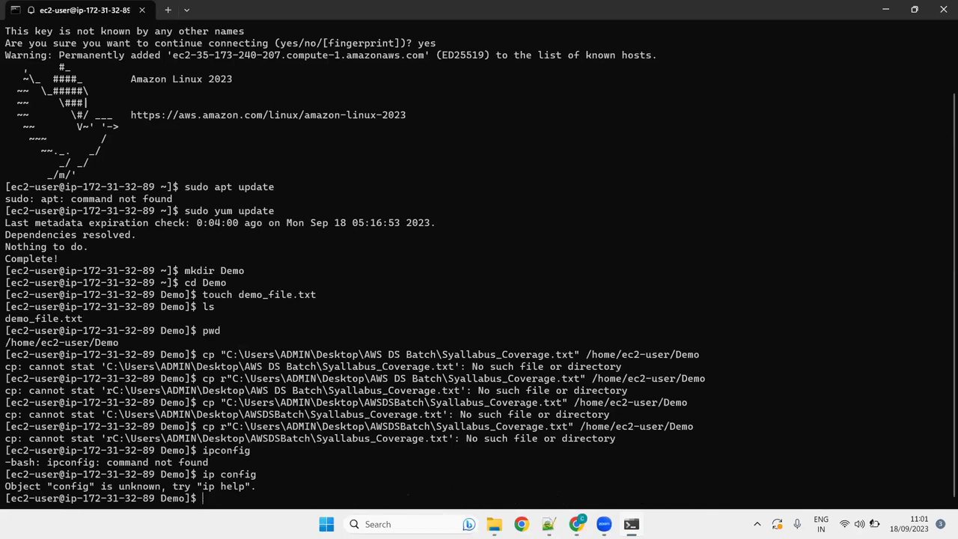
Step: Run ChatGPT's suggested curl ifconfig.me command in the SSH session to get the instance's public IP address
key(alt+Tab)
click(733, 230)
key(alt+Tab)
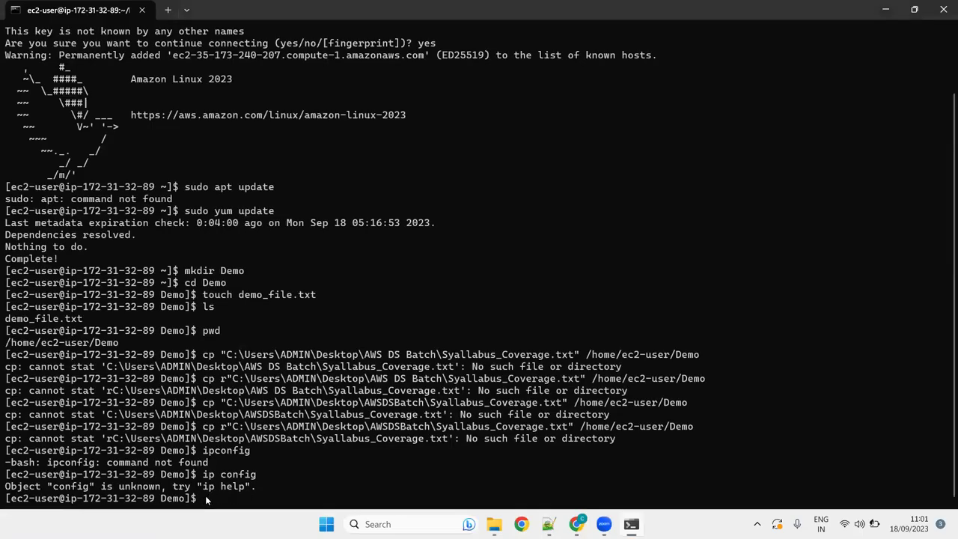
key(alt+Tab)
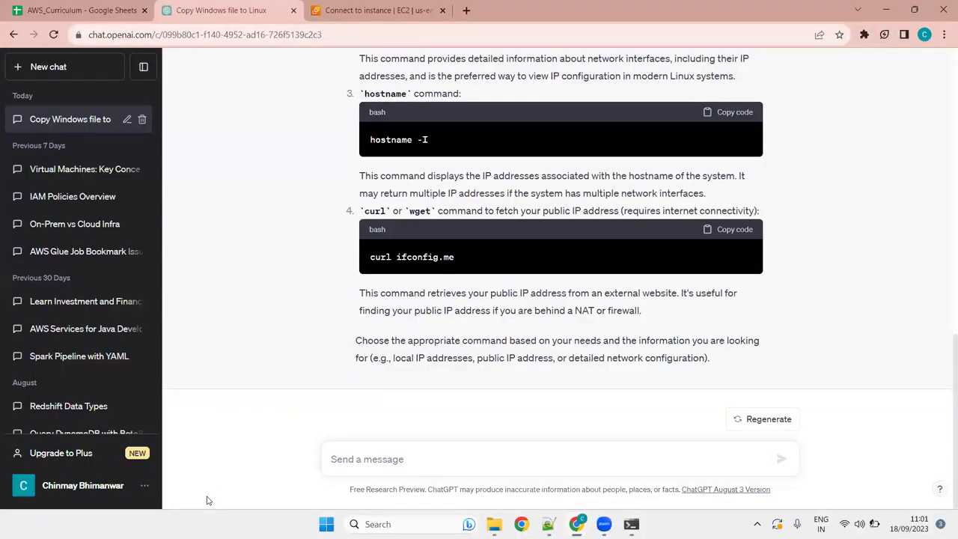
key(alt+Tab)
text(curl)
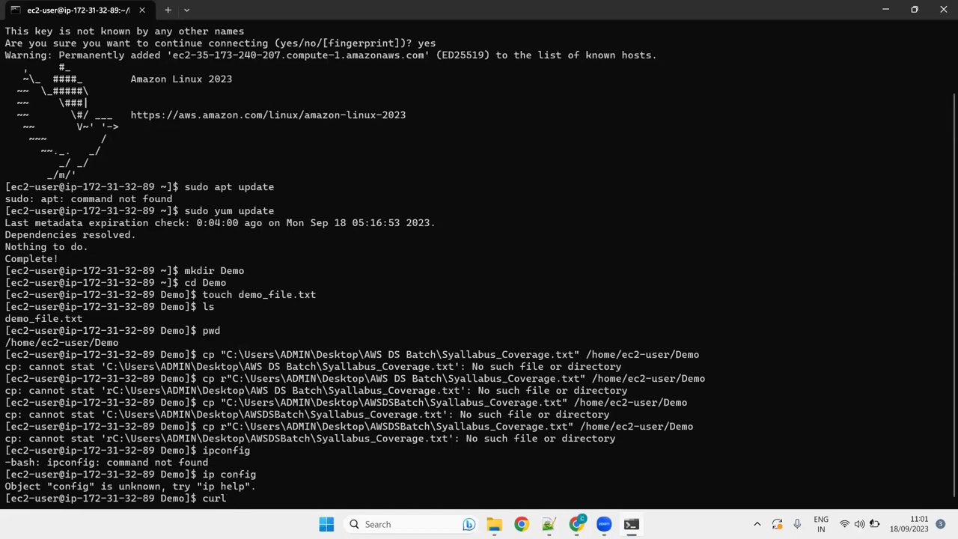
text( ifconfig.me)
key(Return)
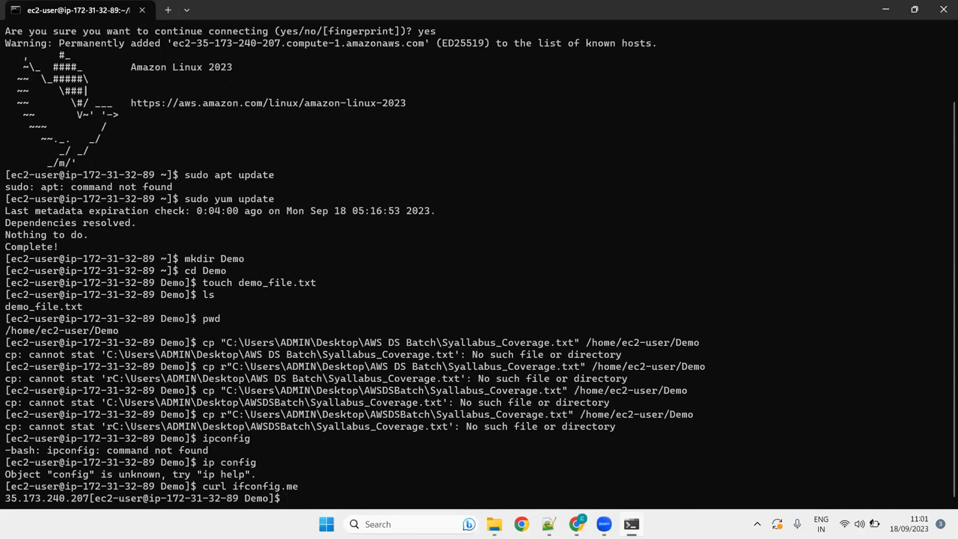
key(Up)
key(Up)
key(Up)
key(Up)
key(Home)
key(Right)
key(Right)
key(Right)
key(Right)
key(BackSpace)
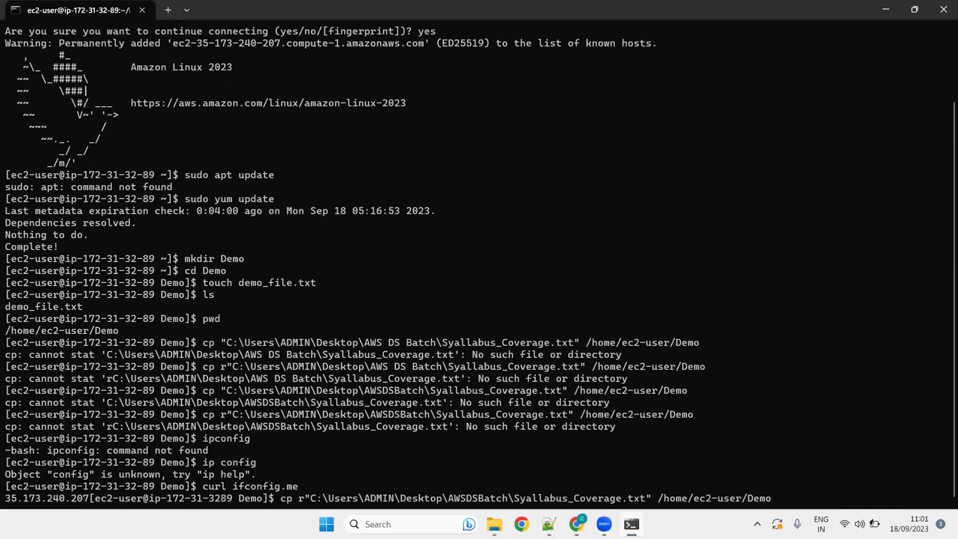
key(BackSpace)
key(BackSpace)
key(BackSpace)
key(BackSpace)
key(BackSpace)
key(BackSpace)
key(BackSpace)
key(BackSpace)
key(BackSpace)
key(BackSpace)
key(BackSpace)
key(BackSpace)
key(BackSpace)
key(BackSpace)
key(BackSpace)
key(BackSpace)
key(BackSpace)
key(BackSpace)
key(BackSpace)
key(BackSpace)
key(BackSpace)
key(BackSpace)
key(BackSpace)
key(BackSpace)
key(BackSpace)
key(BackSpace)
key(BackSpace)
key(BackSpace)
key(BackSpace)
key(BackSpace)
key(BackSpace)
key(BackSpace)
key(BackSpace)
key(BackSpace)
key(BackSpace)
key(BackSpace)
key(BackSpace)
key(BackSpace)
key(BackSpace)
key(BackSpace)
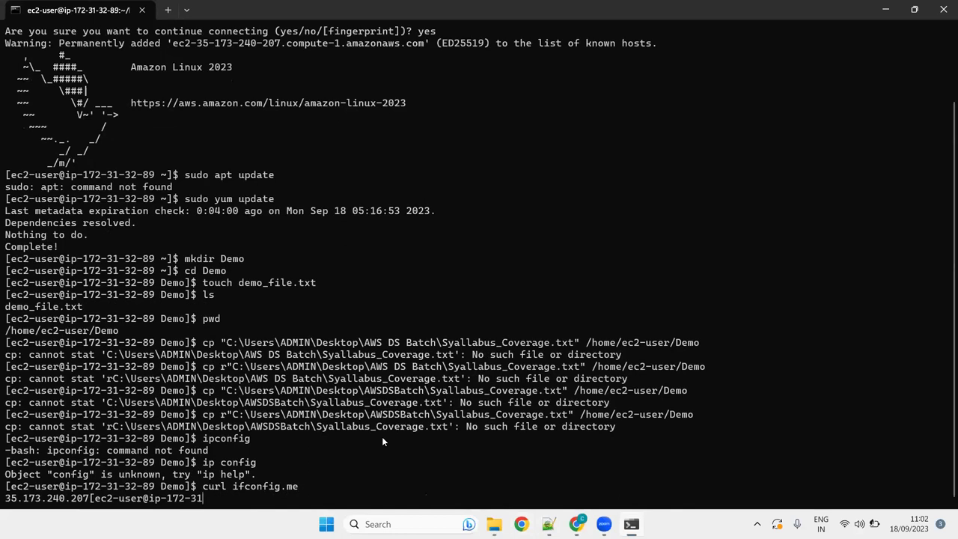
key(Return)
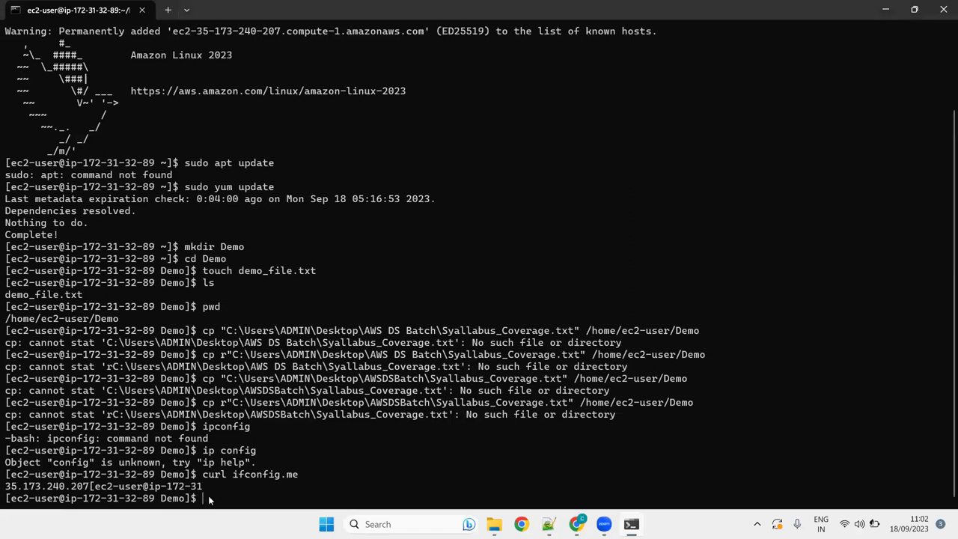
Step: Copy the scp command from ChatGPT's first answer again and insert it at the SSH session's prompt
key(alt+Tab)
scroll(466, 315, up, 5)
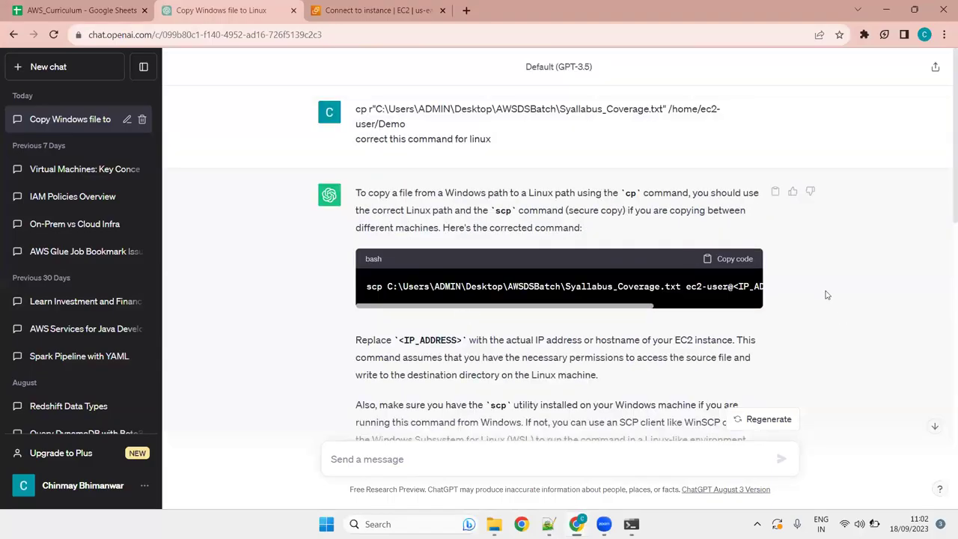
click(732, 259)
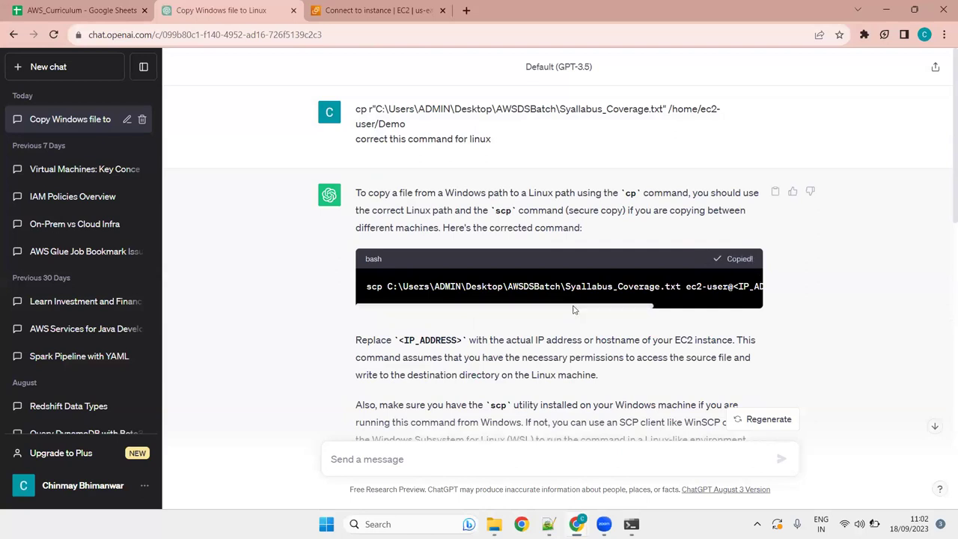
key(alt+Tab)
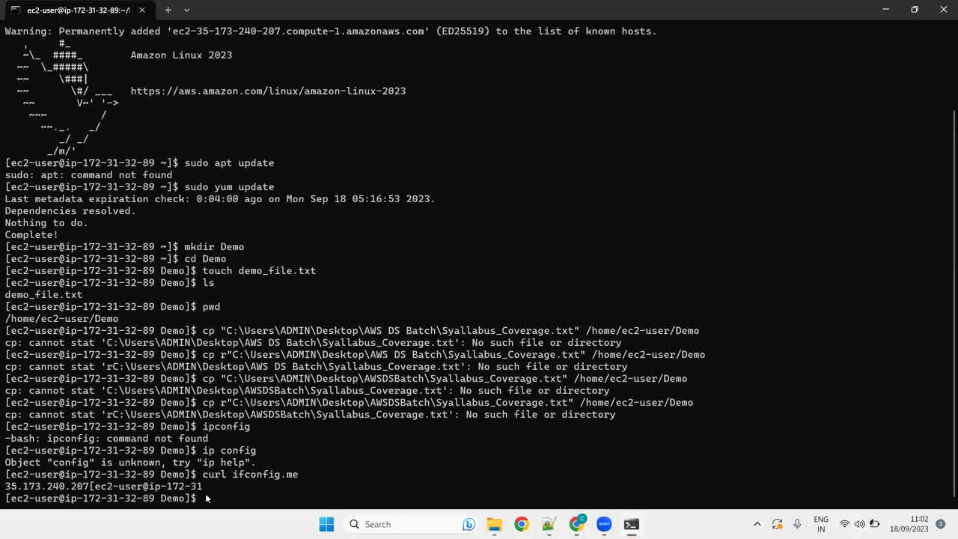
right_click(205, 494)
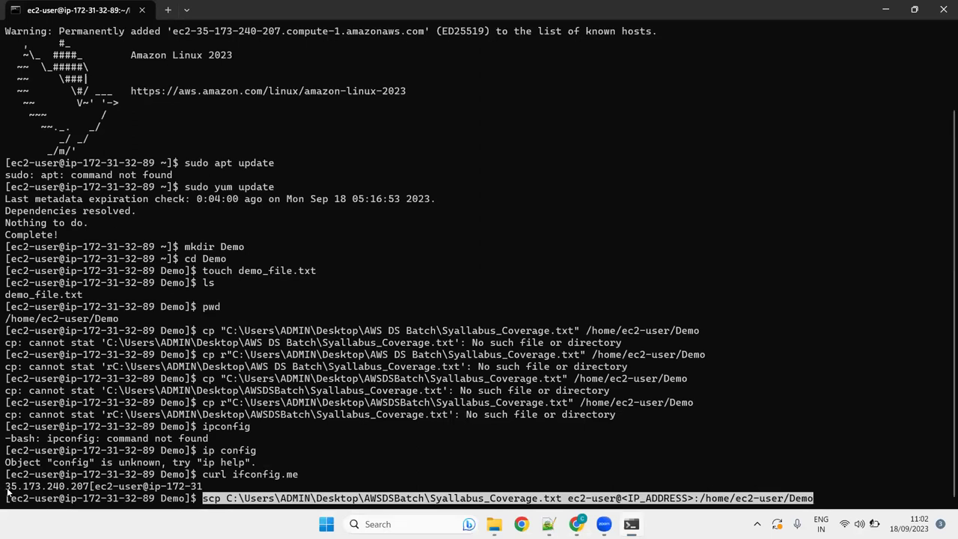
Step: Copy only the IP address 35.173.240.207 from the curl output in the terminal
drag(6, 489, 85, 489)
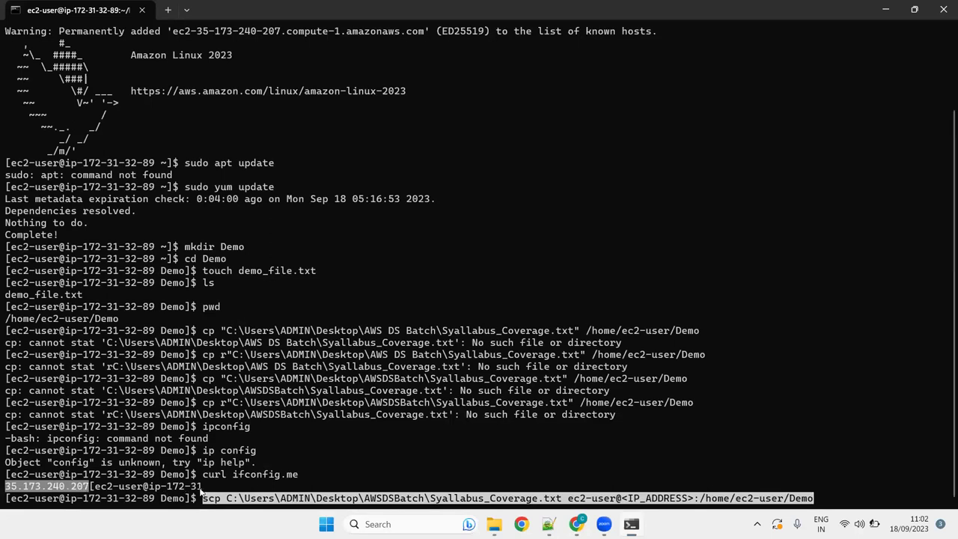
drag(202, 487, 2, 486)
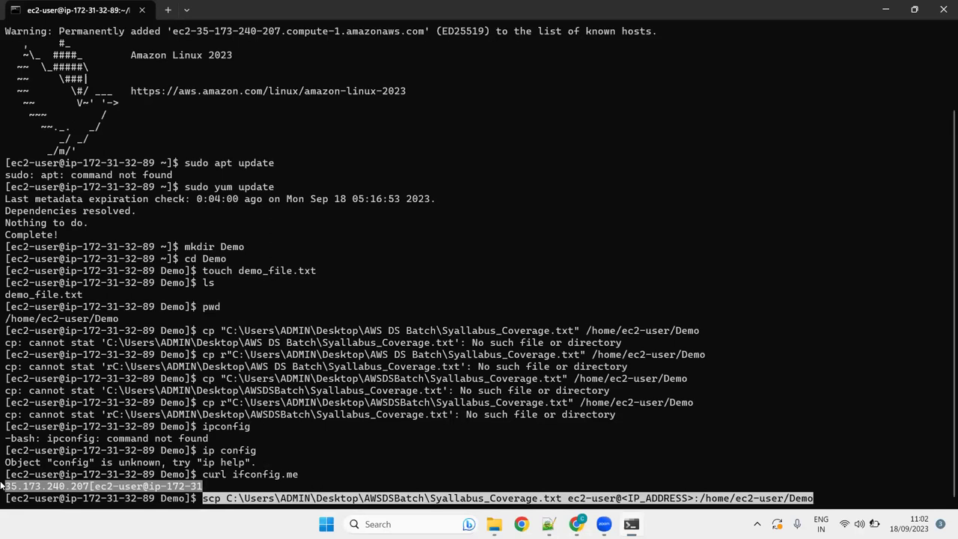
click(24, 489)
drag(7, 489, 89, 490)
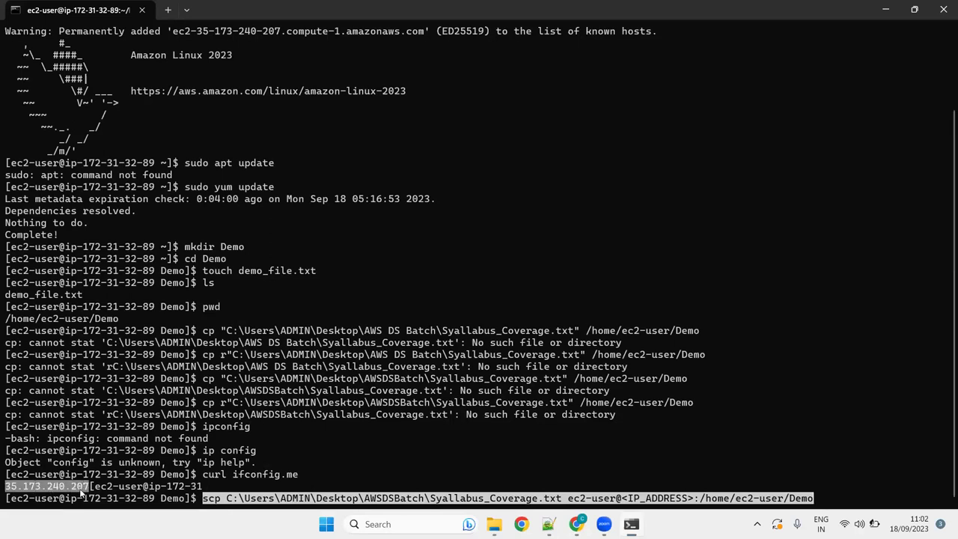
right_click(81, 490)
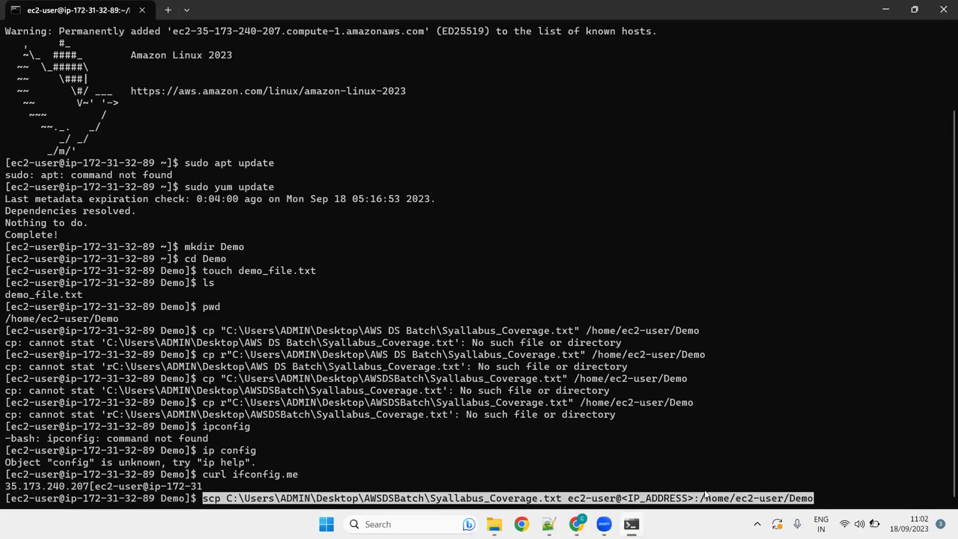
Step: Replace the <IP_ADDRESS> placeholder after ec2-user@ in the scp command with 35.173.240.207
key(Left)
key(Left)
key(Left)
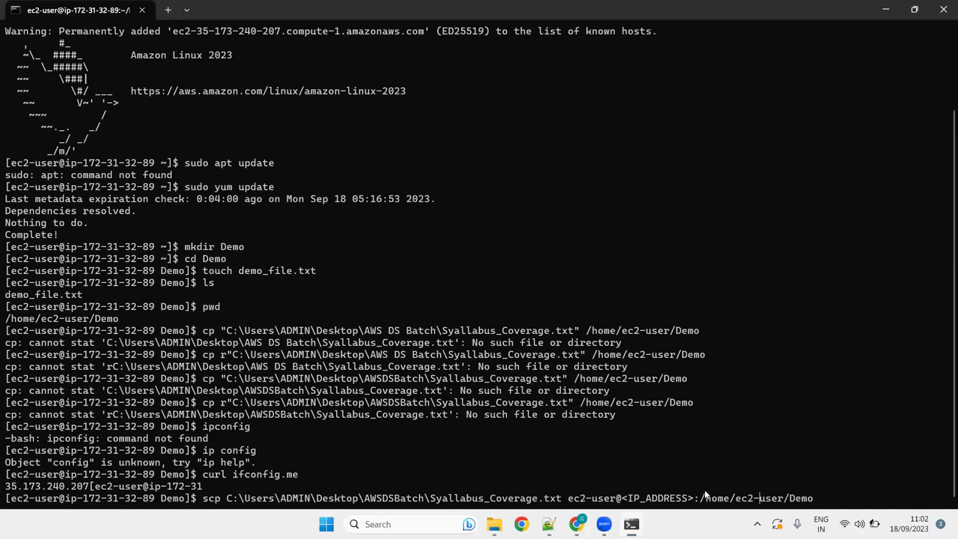
key(BackSpace)
key(BackSpace)
key(BackSpace)
key(BackSpace)
key(BackSpace)
key(BackSpace)
key(BackSpace)
key(BackSpace)
key(BackSpace)
key(BackSpace)
key(BackSpace)
key(BackSpace)
key(BackSpace)
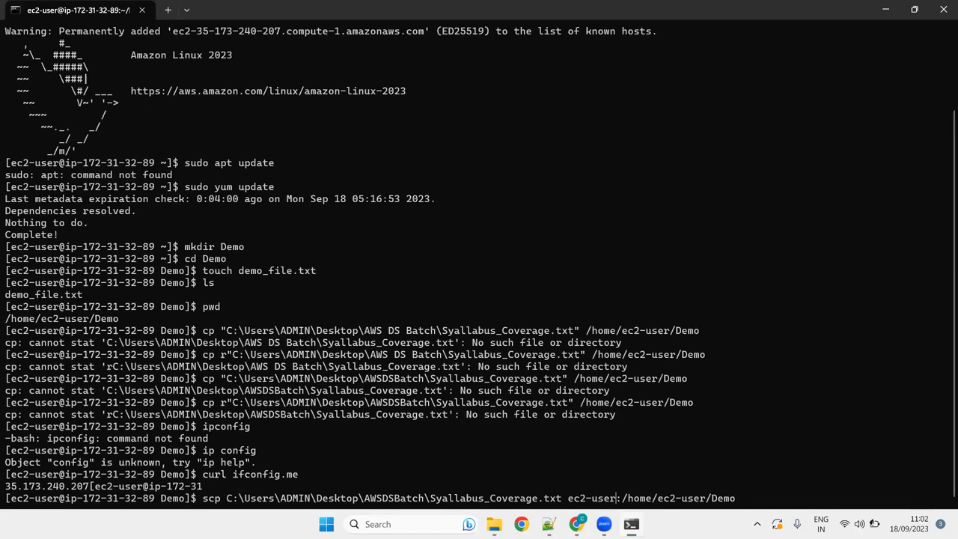
text(@)
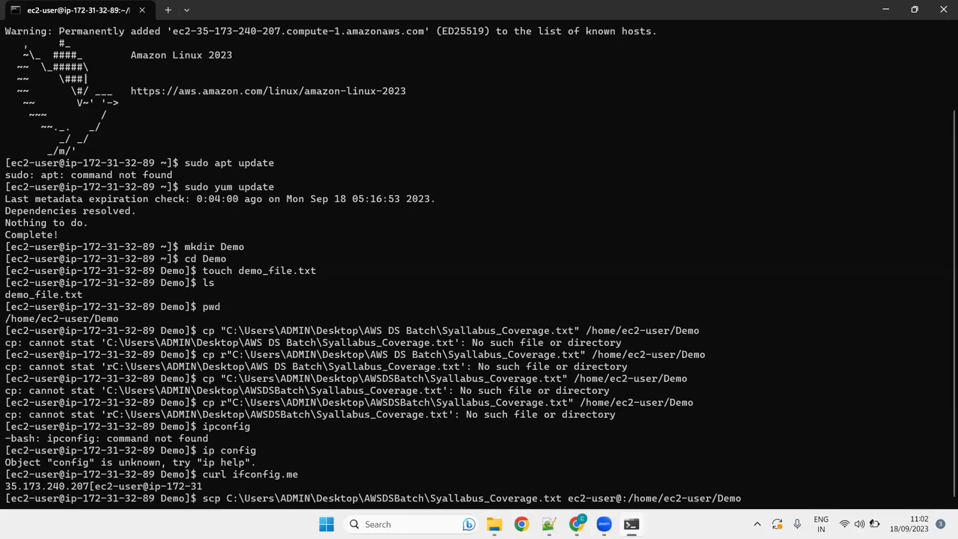
key(ctrl+v)
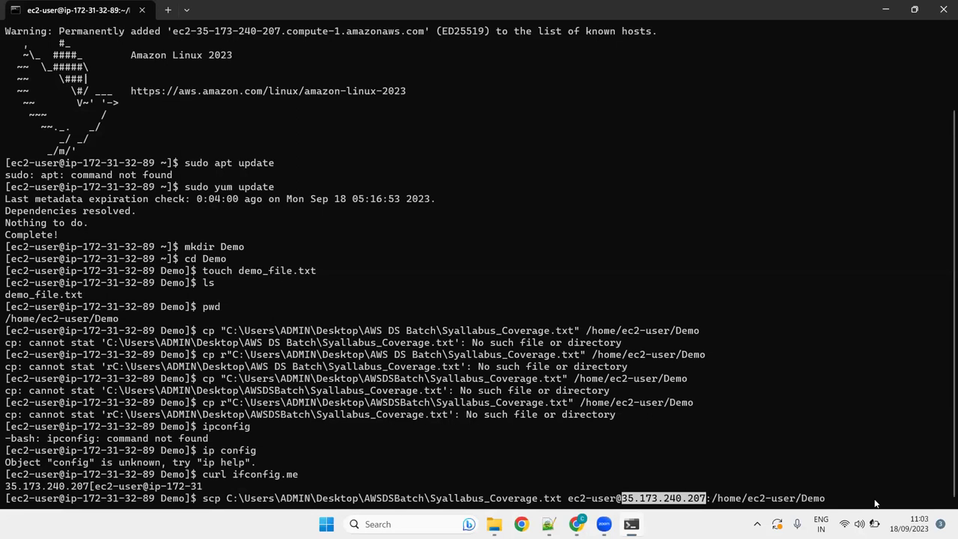
Step: Try to copy Syallabus_Coverage.txt to /home/ec2-user/Demo by running the completed scp command, answering yes to continue connecting
key(Right)
key(Right)
key(Right)
key(Right)
key(Right)
key(Right)
key(Right)
key(Right)
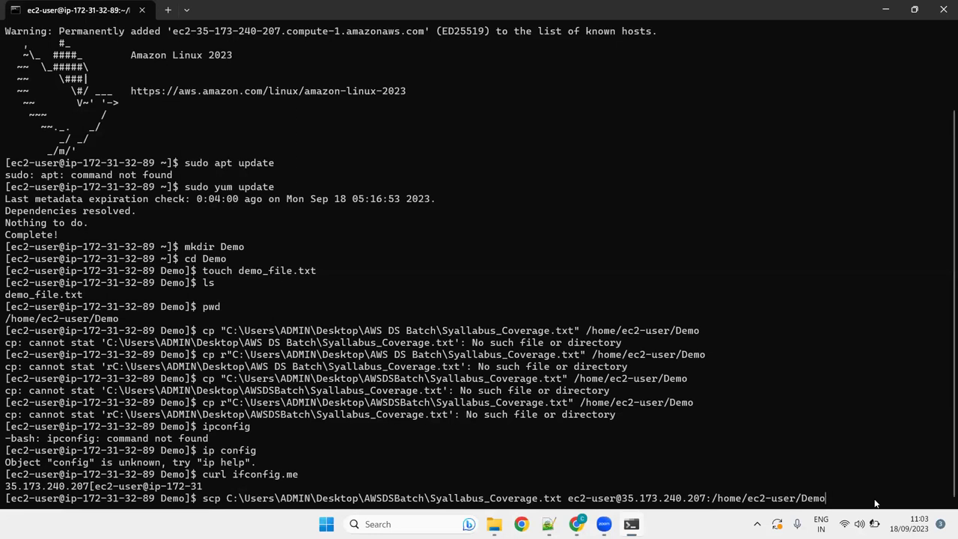
key(Return)
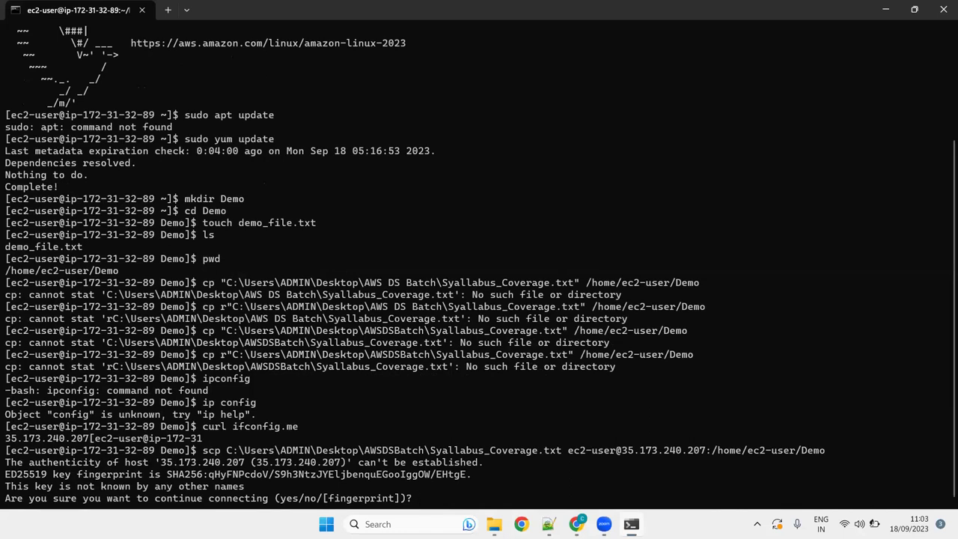
text(yes)
key(Return)
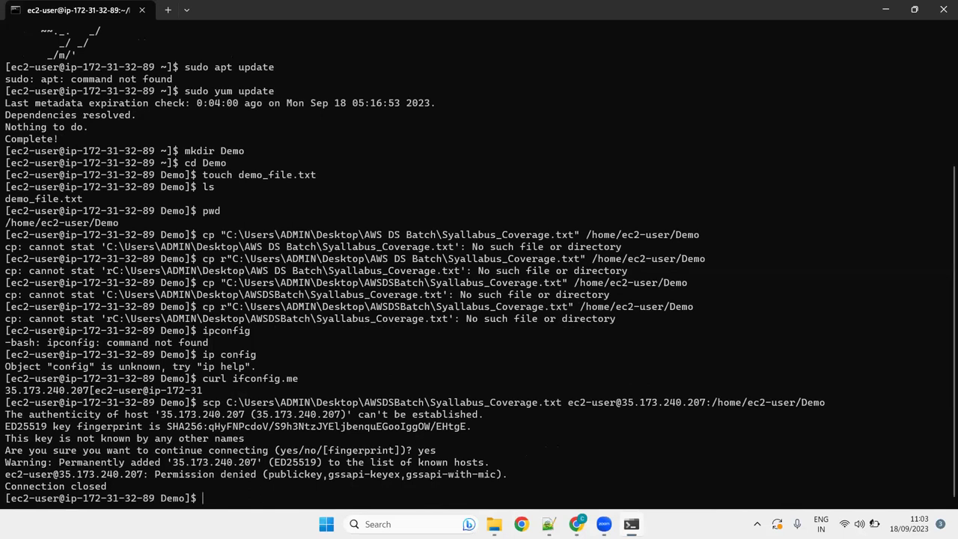
Step: Review ChatGPT's earlier answers on the scp command and on finding a Linux system's IP address
key(alt+Tab)
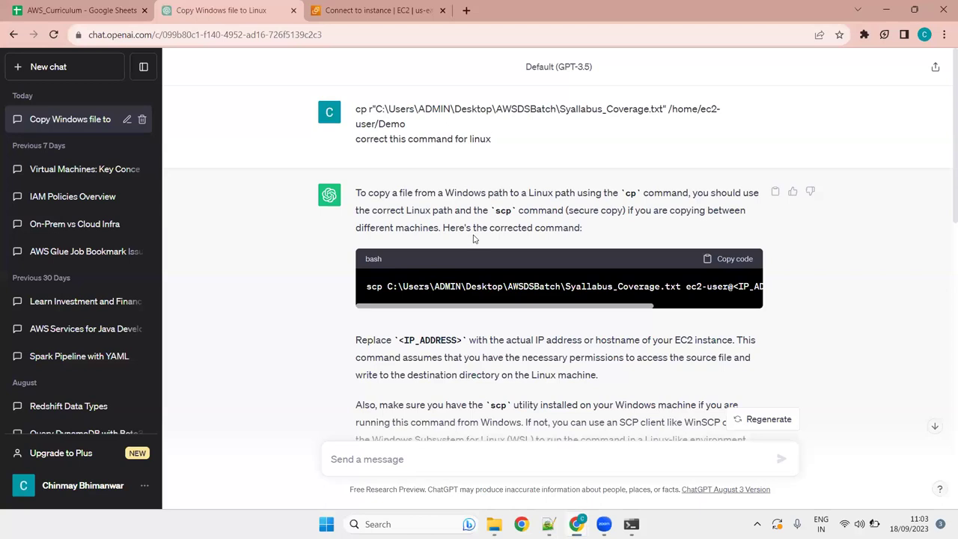
scroll(474, 238, down, 15)
scroll(474, 237, up, 4)
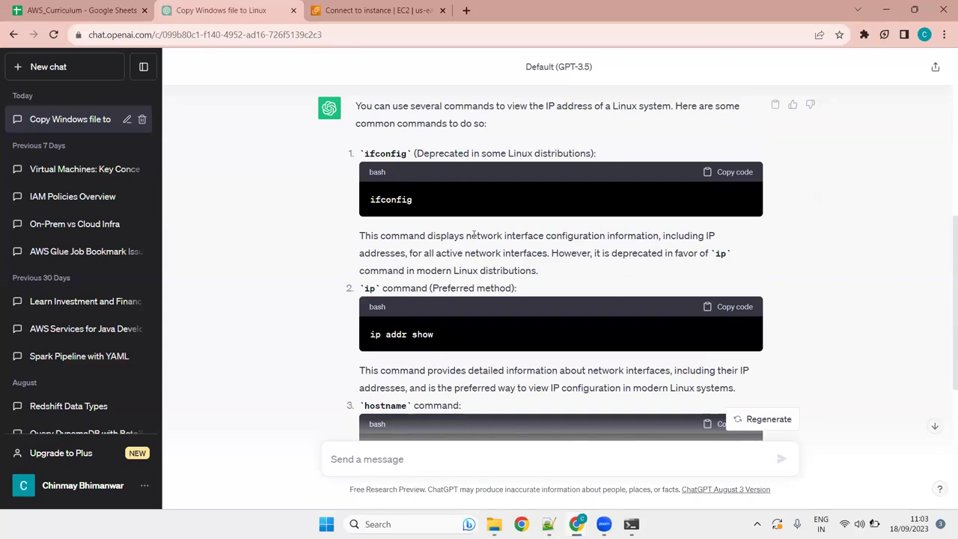
scroll(472, 268, down, 5)
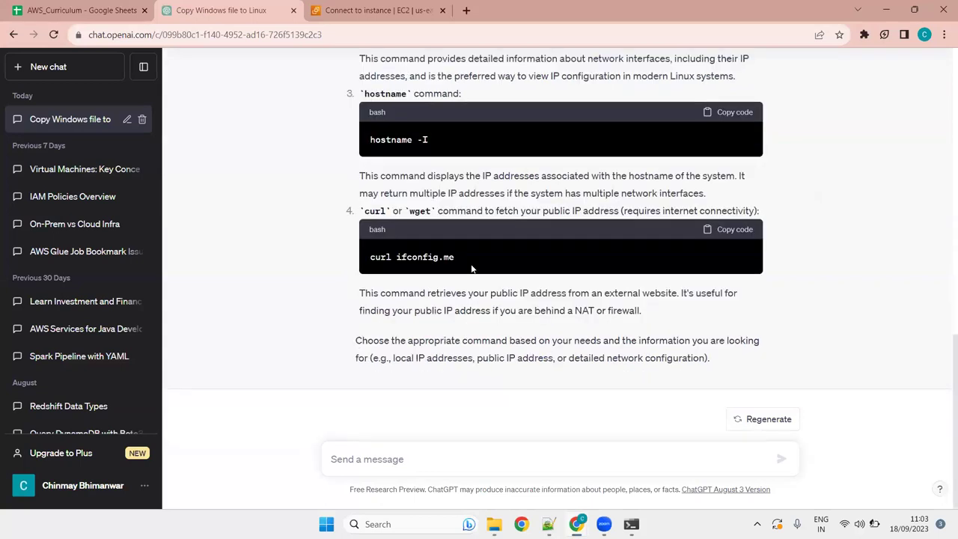
scroll(471, 268, up, 10)
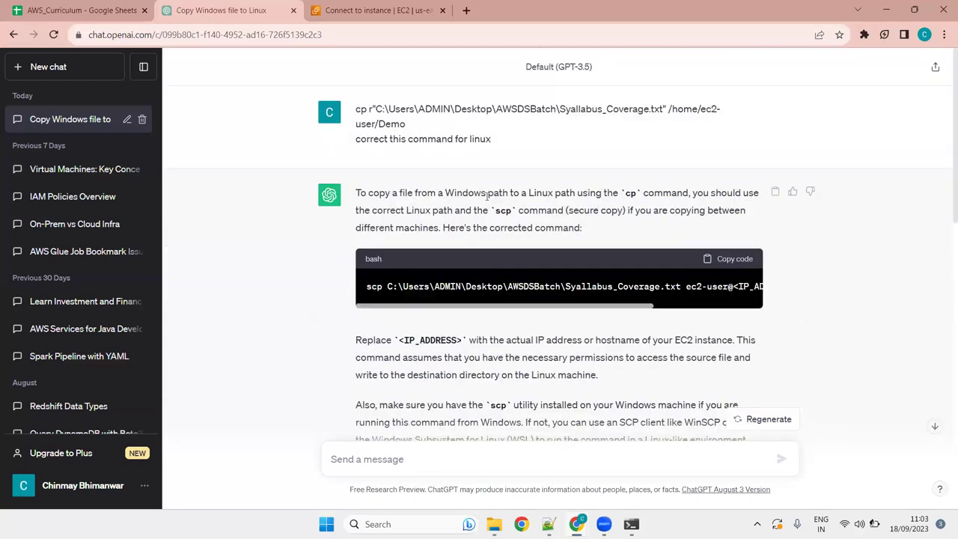
scroll(447, 269, down, 10)
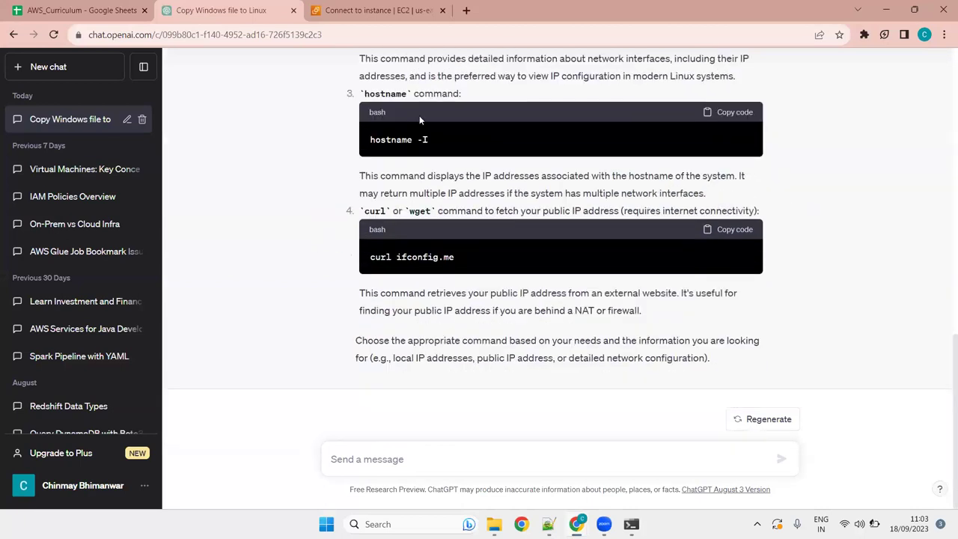
scroll(449, 284, up, 10)
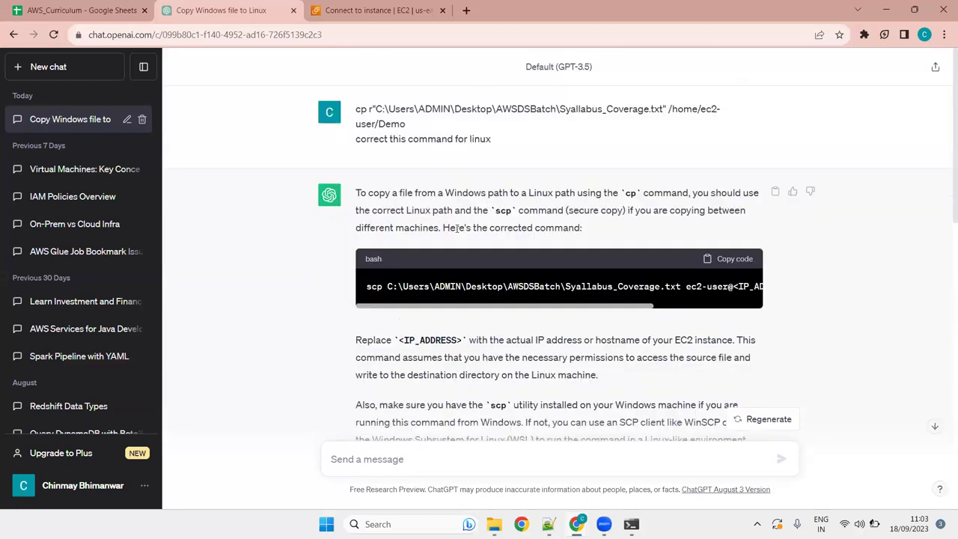
Step: Copy the error text "Permission denied (publickey,gssapi-keyex,gssapi-with-mic)." from the scp output in the terminal
key(alt+Tab)
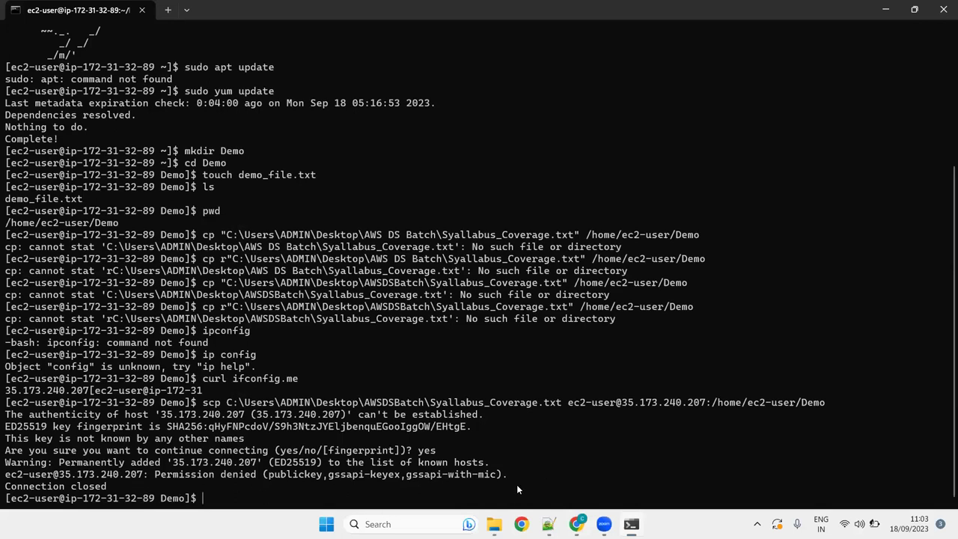
drag(508, 474, 155, 475)
key(ctrl+c)
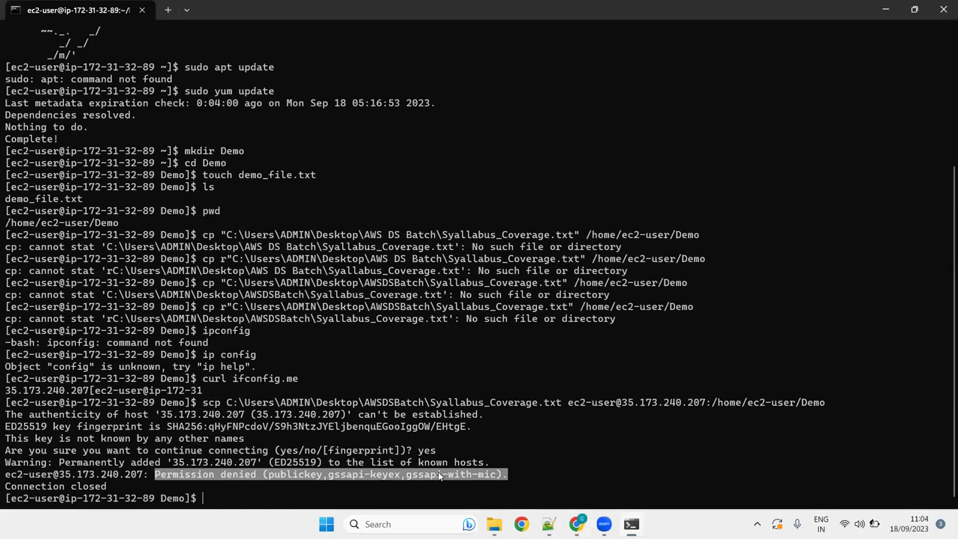
click(490, 465)
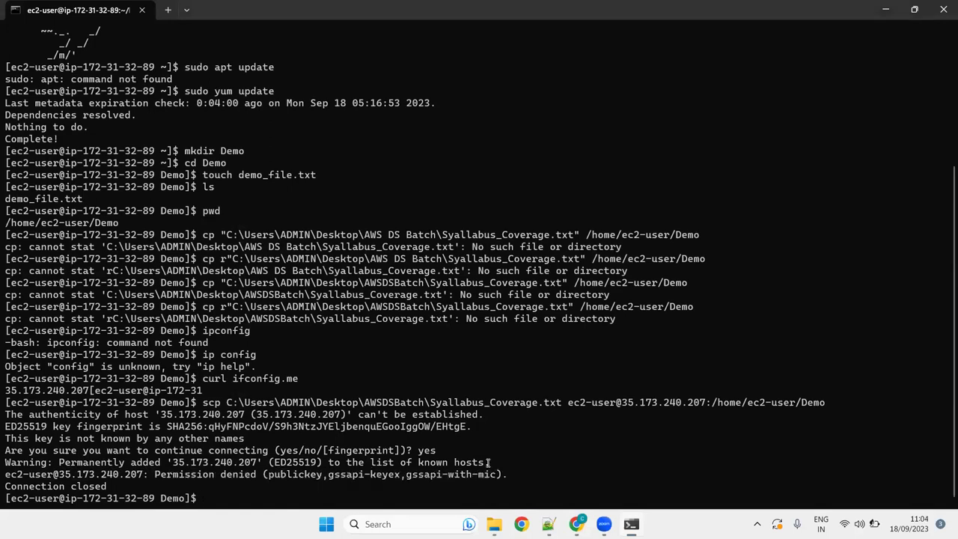
Step: Send ChatGPT "while using scp getting an error" followed by the copied error without its final period, and "what is the issue?" on a new line
key(alt+Tab)
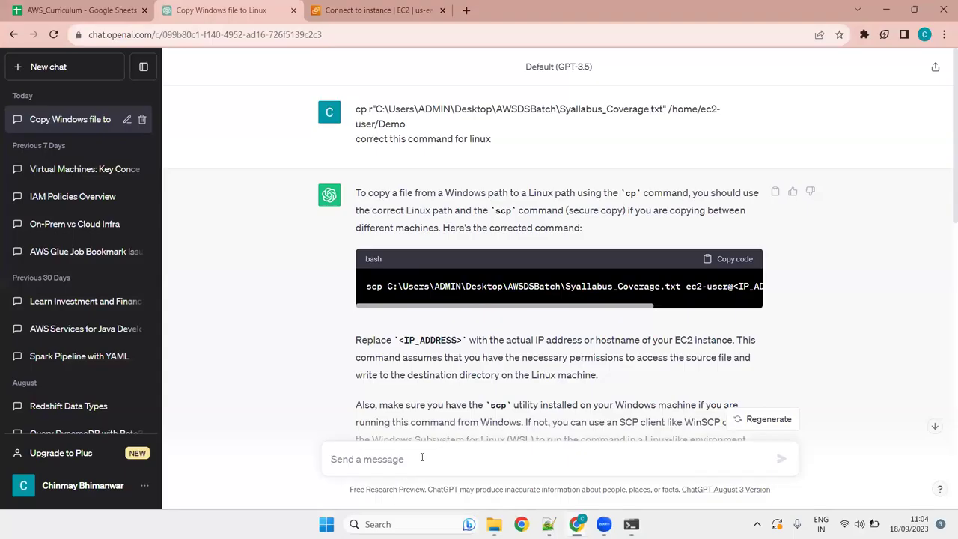
text(while )
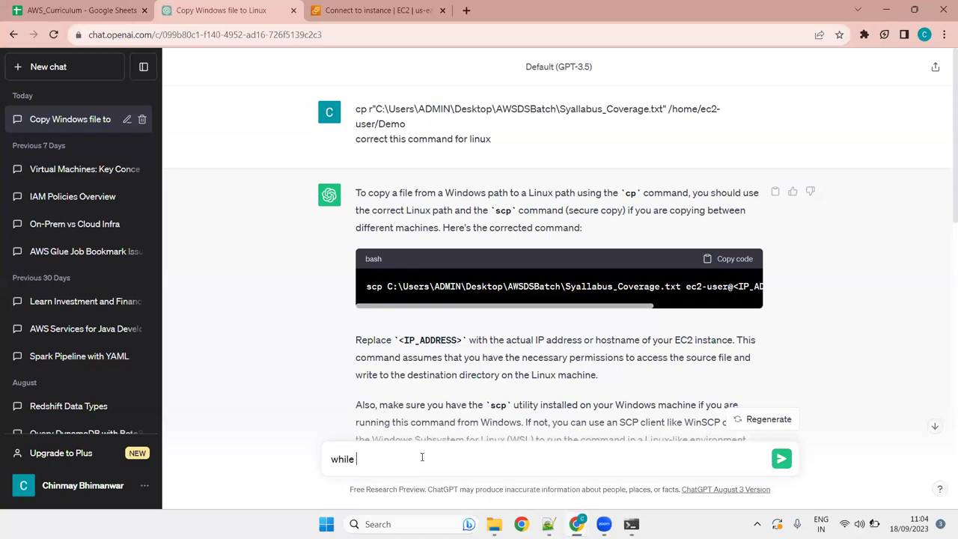
text(using scp)
text(getting an error)
key(ctrl+v)
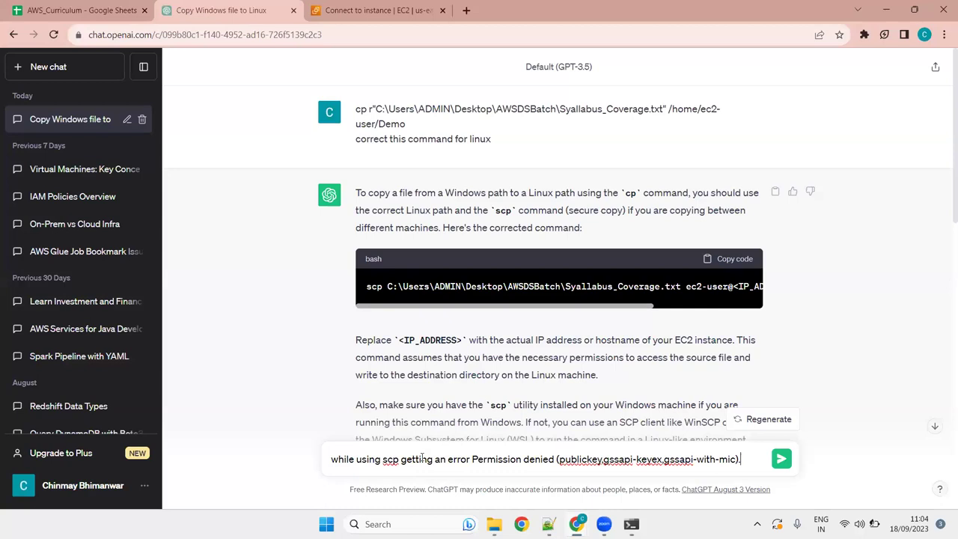
key(BackSpace)
key(shift+Return)
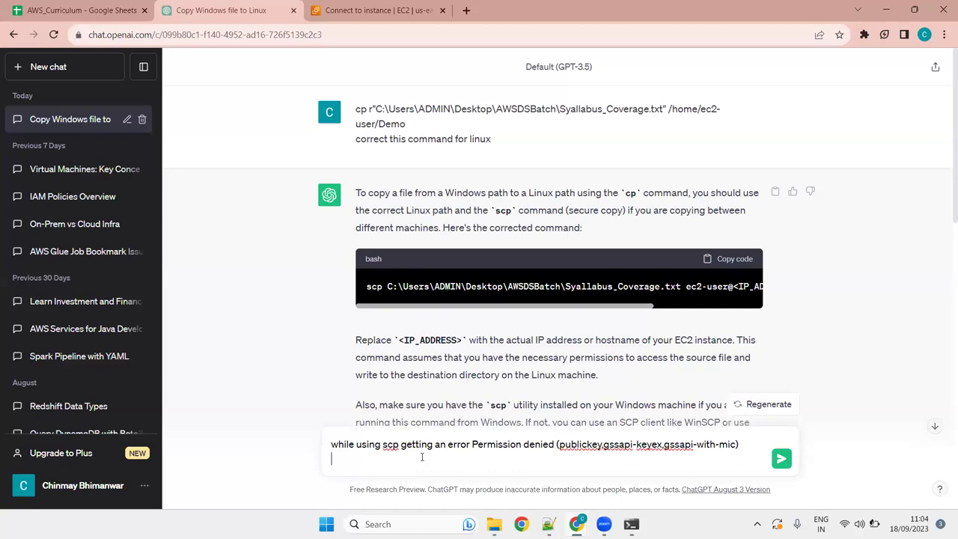
text(wha)
key(BackSpace)
key(BackSpace)
text(hat is the ussue?)
key(Return)
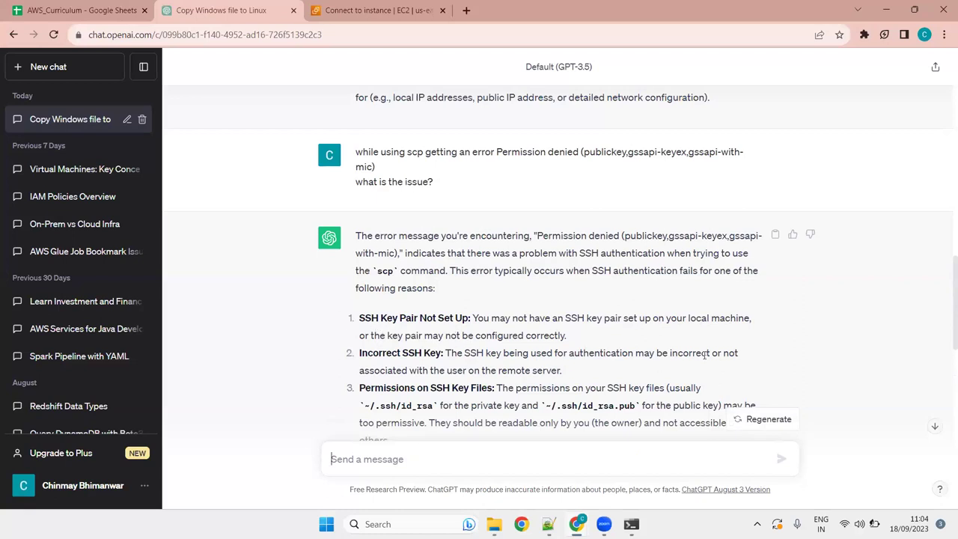
Step: Read ChatGPT's causes and fixes for the SSH authentication error, including key pair and file permissions, and return to the SSH session
scroll(472, 290, down, 4)
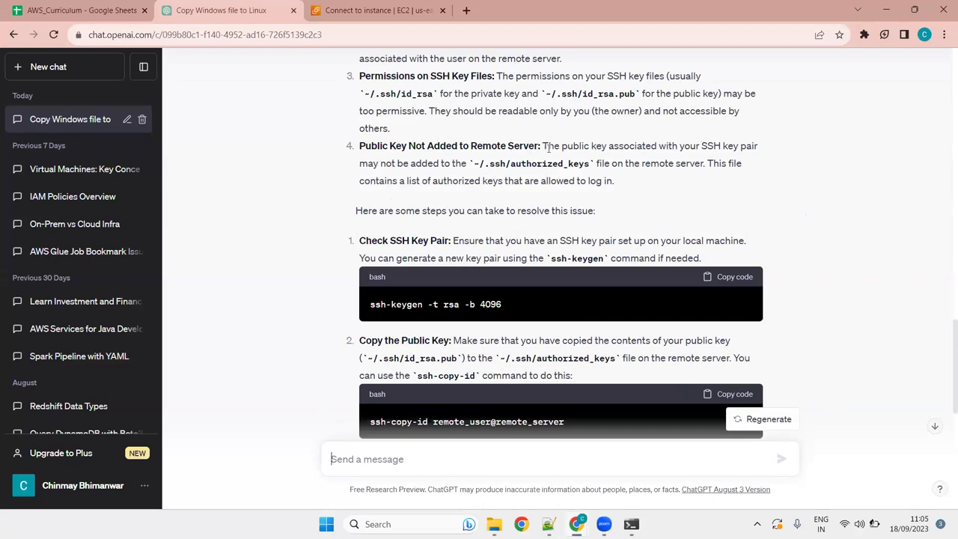
scroll(585, 258, down, 4)
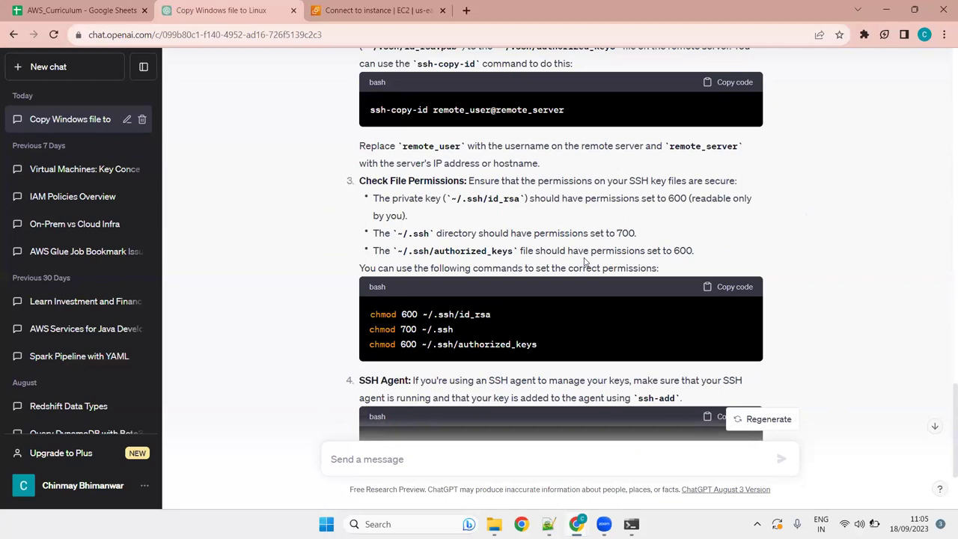
scroll(585, 262, down, 2)
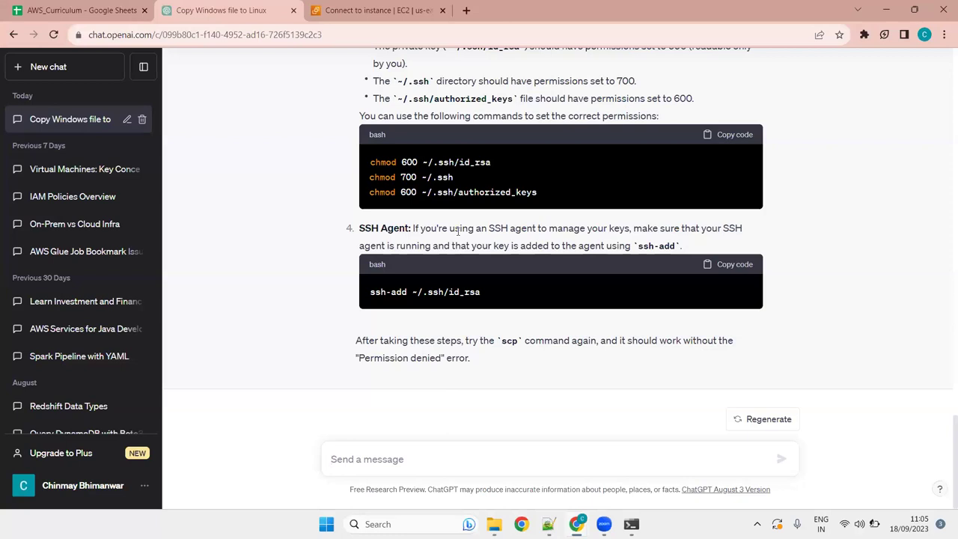
scroll(497, 239, up, 4)
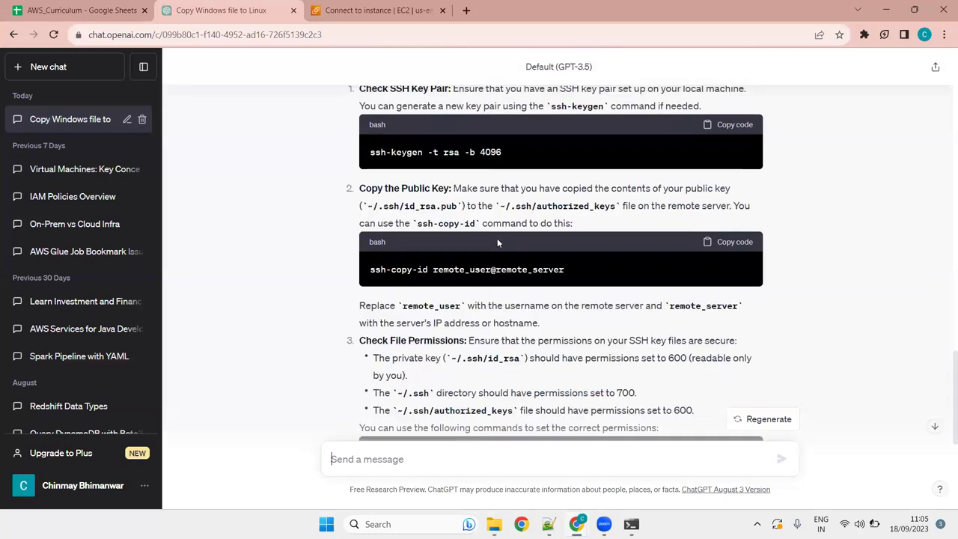
scroll(497, 238, up, 8)
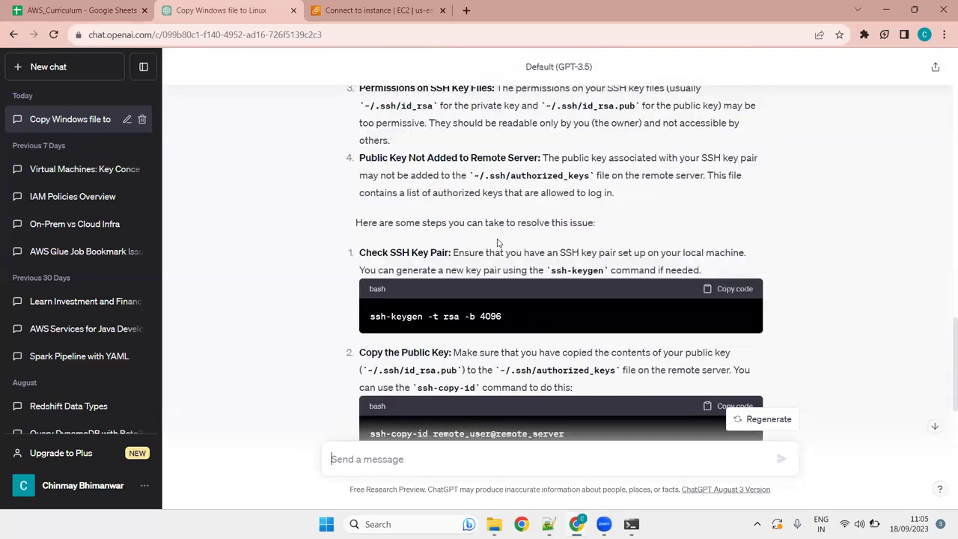
scroll(497, 238, down, 3)
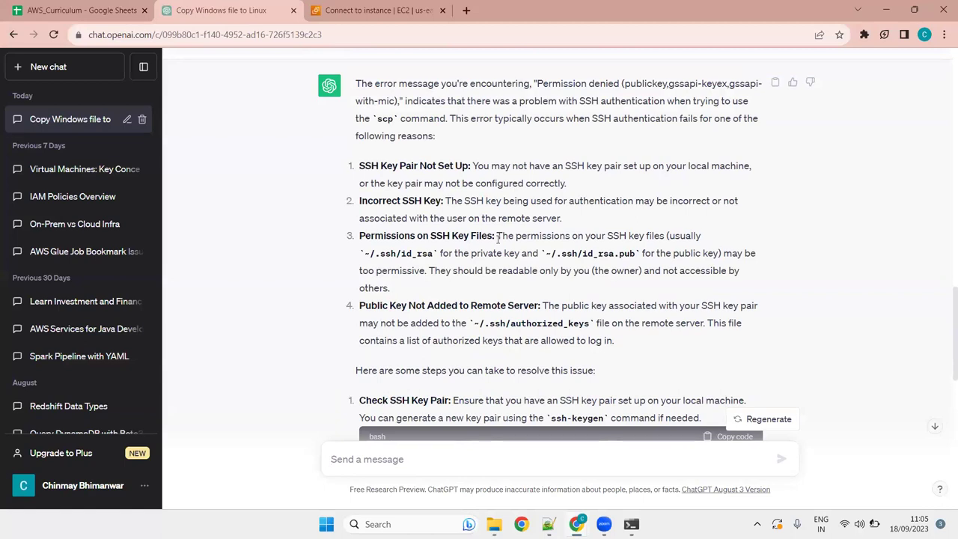
scroll(498, 239, down, 4)
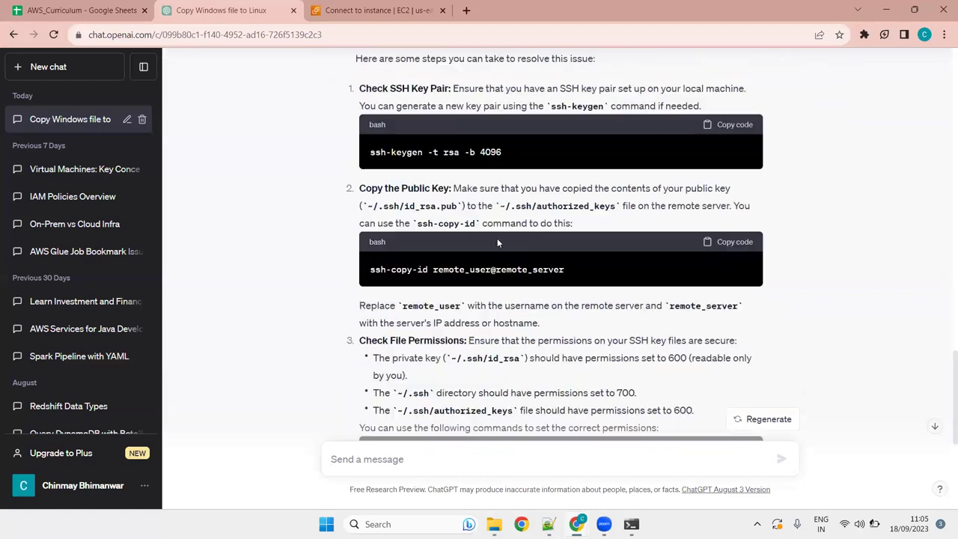
key(alt+Tab)
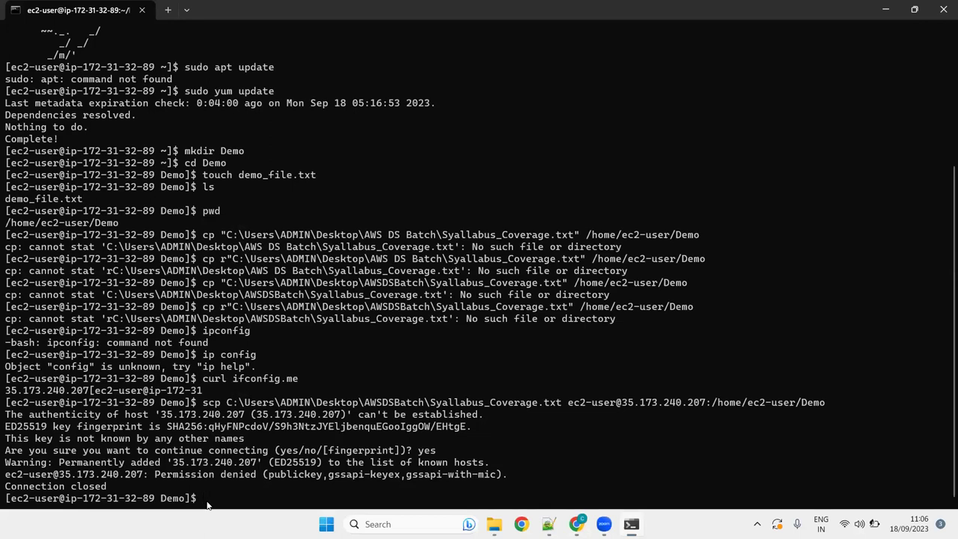
text(chmod)
text(600)
key(BackSpace)
key(BackSpace)
key(BackSpace)
key(BackSpace)
key(BackSpace)
key(BackSpace)
key(BackSpace)
key(BackSpace)
key(BackSpace)
key(BackSpace)
Step: Move up to the home directory with cd .. and set the Demo folder's permissions to 700 with chmod
text(cd .)
key(Return)
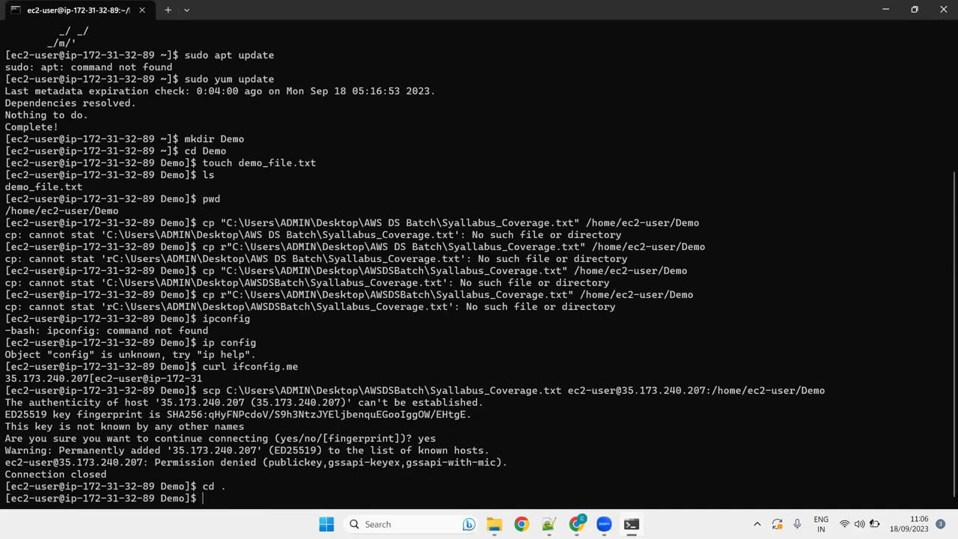
text(cd ..)
key(Return)
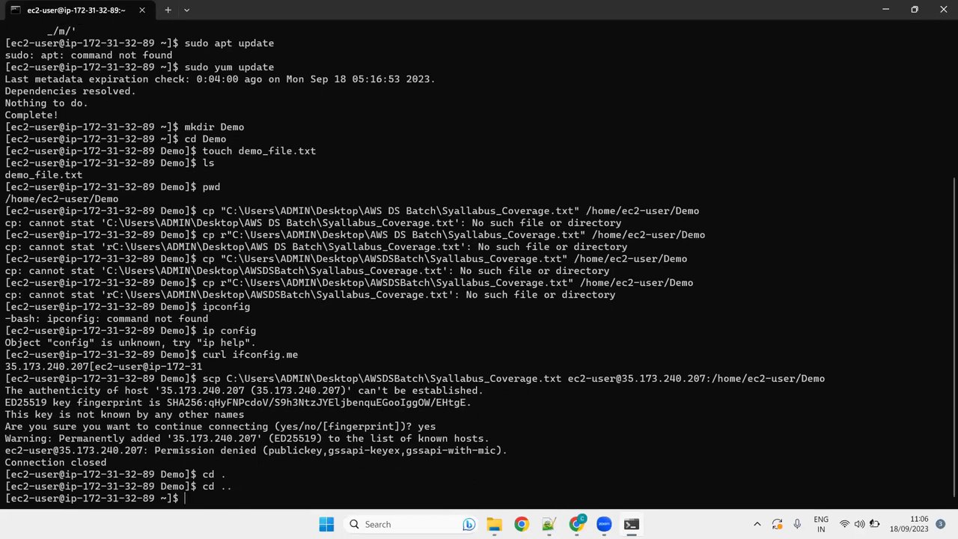
text(chmod Demo)
text(700)
key(Return)
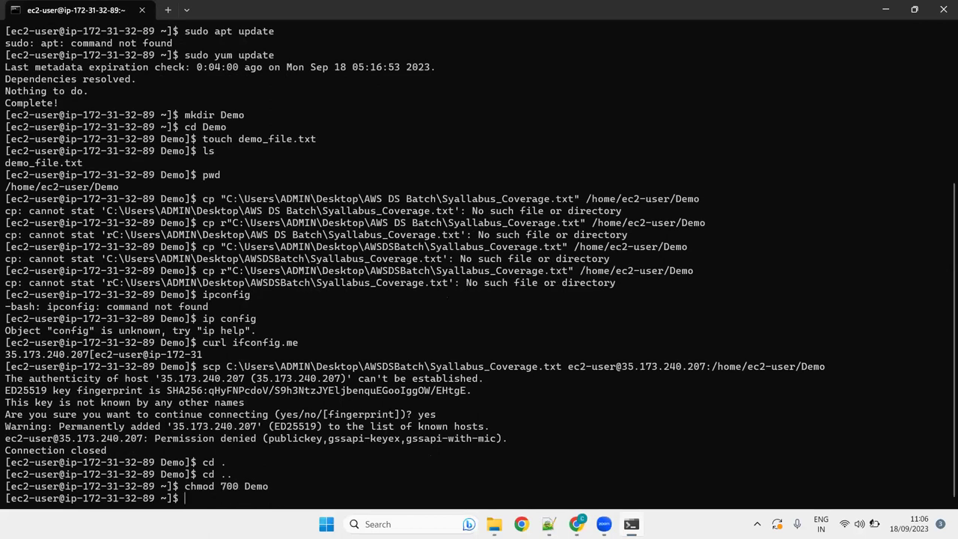
Step: Try the scp copy of Syallabus_Coverage.txt again with the destination ending in /home/ec2-user/Demo/, and change into the Demo directory
key(Up)
key(Up)
key(Up)
key(Up)
key(Down)
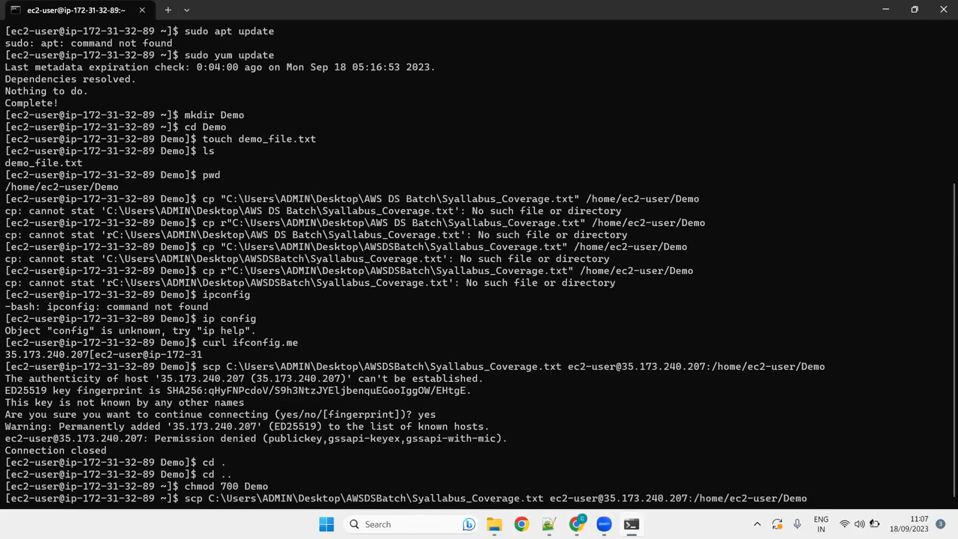
text(/)
key(Return)
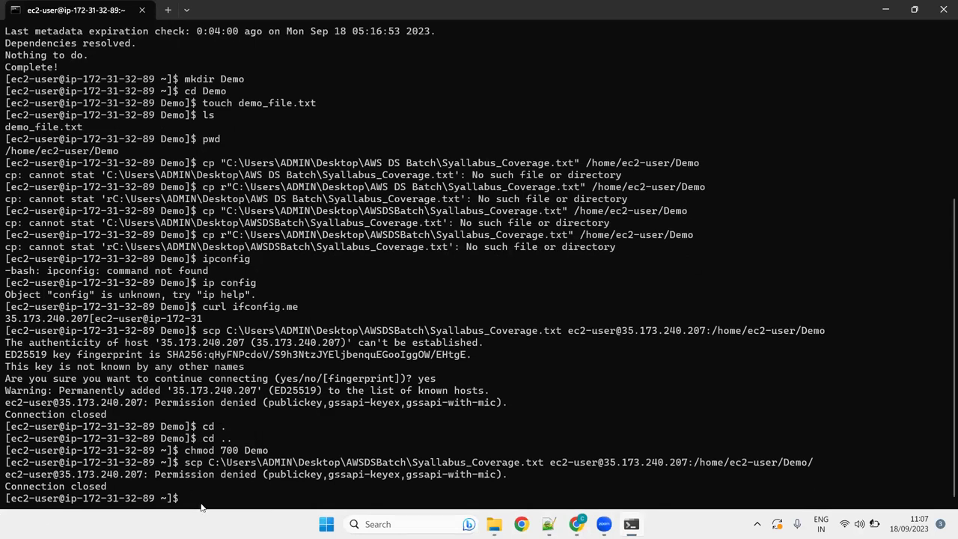
text(cd Demo)
key(Return)
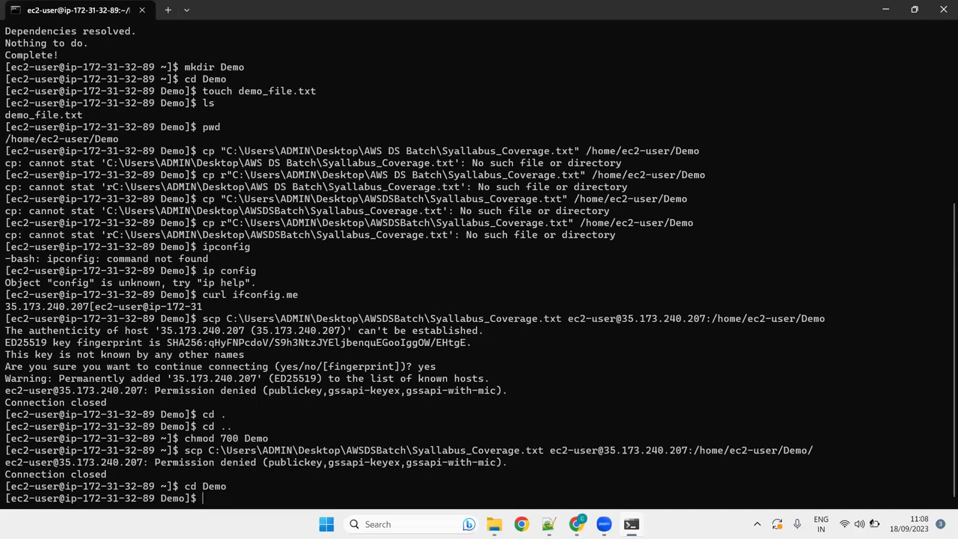
text(nano demo_file)
key(BackSpace)
key(BackSpace)
key(BackSpace)
key(BackSpace)
key(BackSpace)
key(BackSpace)
key(BackSpace)
key(BackSpace)
key(BackSpace)
key(BackSpace)
key(BackSpace)
key(BackSpace)
key(BackSpace)
key(BackSpace)
Step: Recall the last scp command at the prompt and insert an extra space right after scp
key(Up)
key(Up)
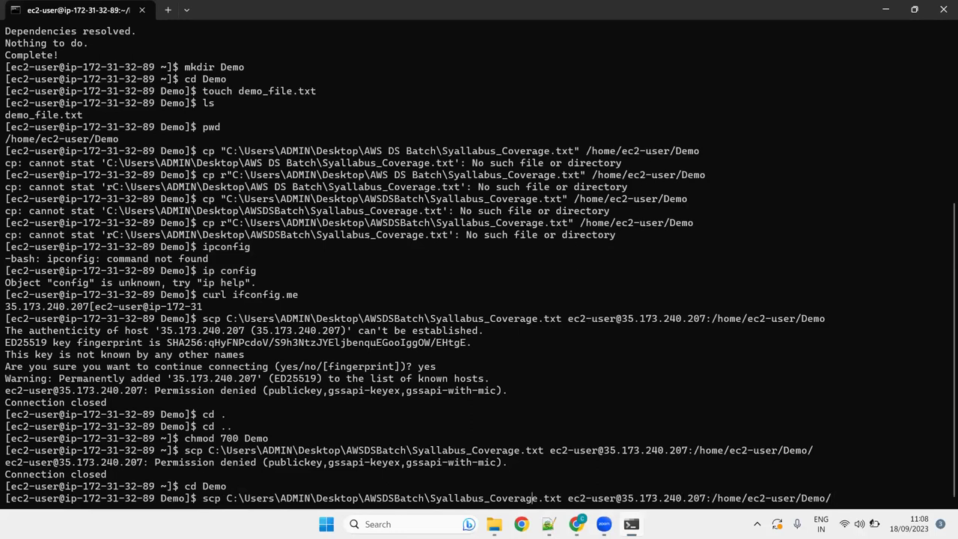
key(Home)
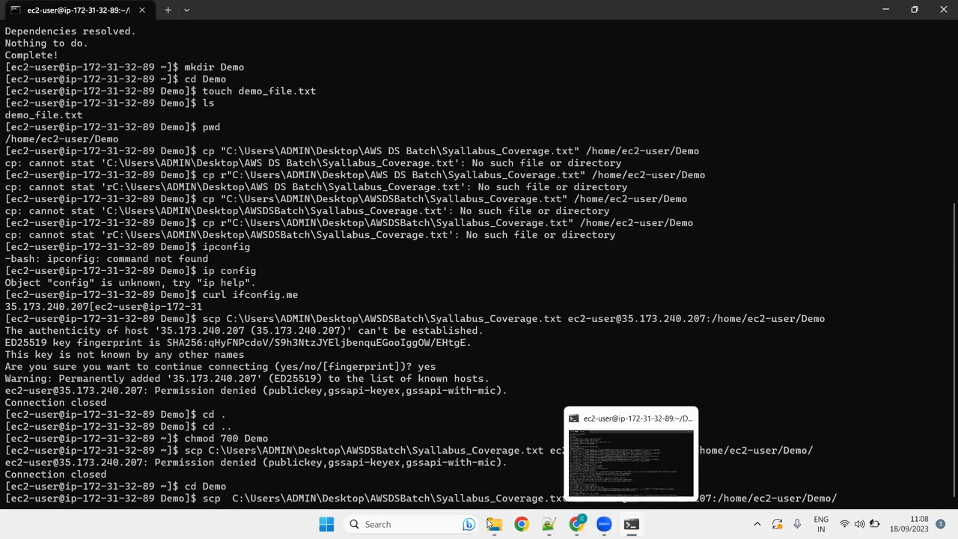
Step: Refresh the Downloads folder in File Explorer and copy the full path of first_keypair.pem
mouse_move(490, 524)
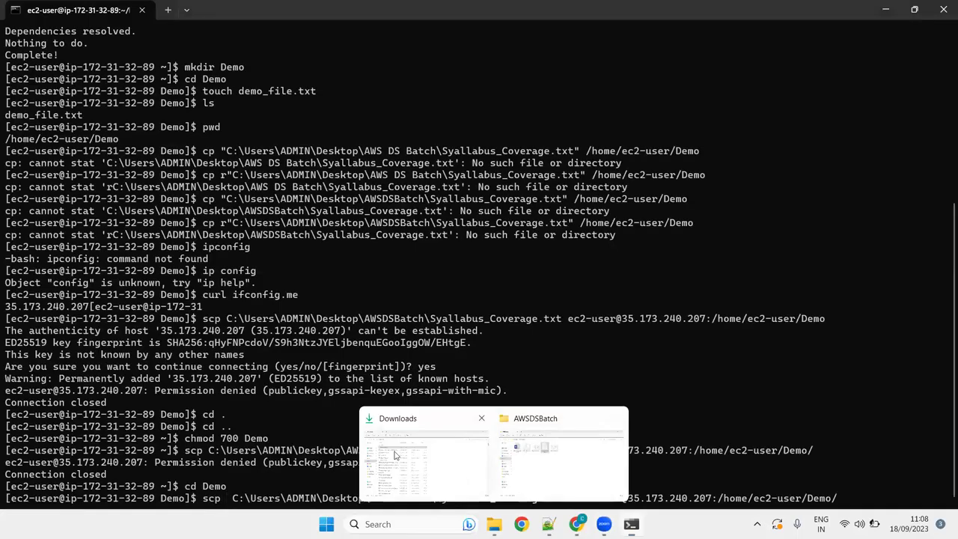
click(435, 471)
right_click(674, 240)
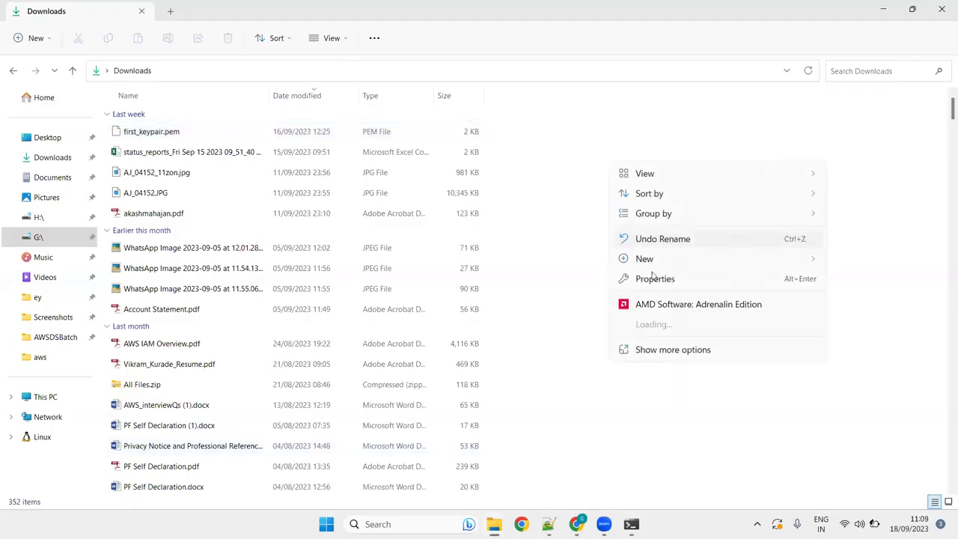
click(668, 352)
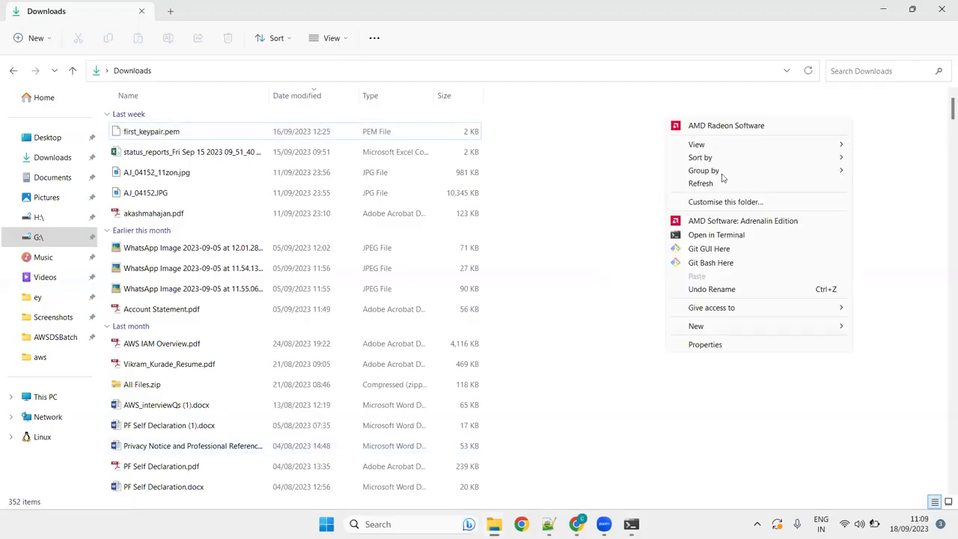
click(724, 183)
right_click(224, 137)
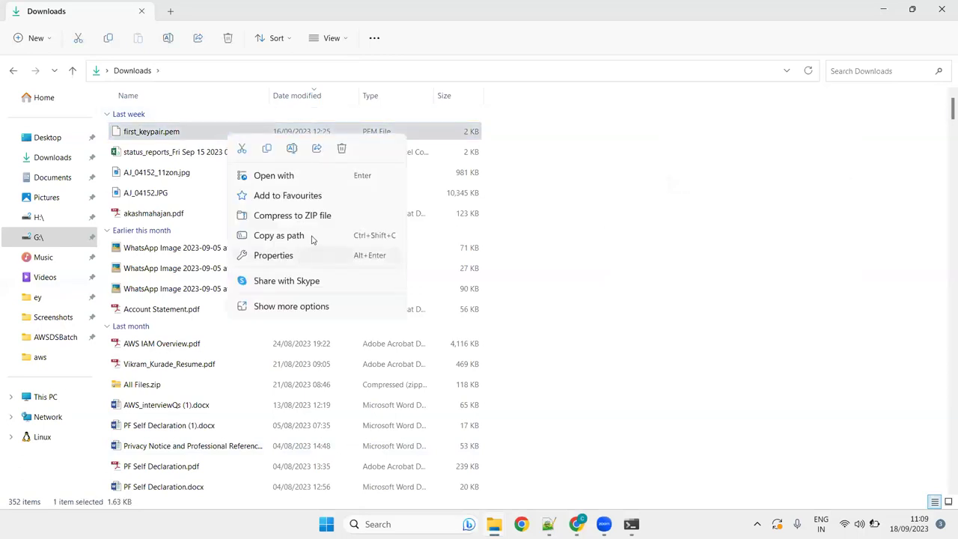
click(300, 236)
mouse_move(562, 520)
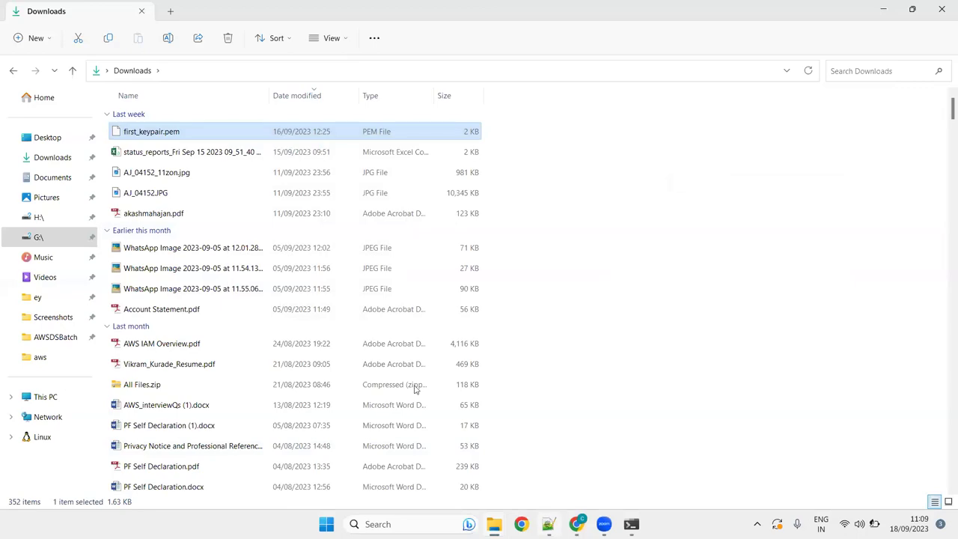
Step: Return to the terminal, insert -i and the quoted path of first_keypair.pem after scp, and run the copy command
key(alt+Tab)
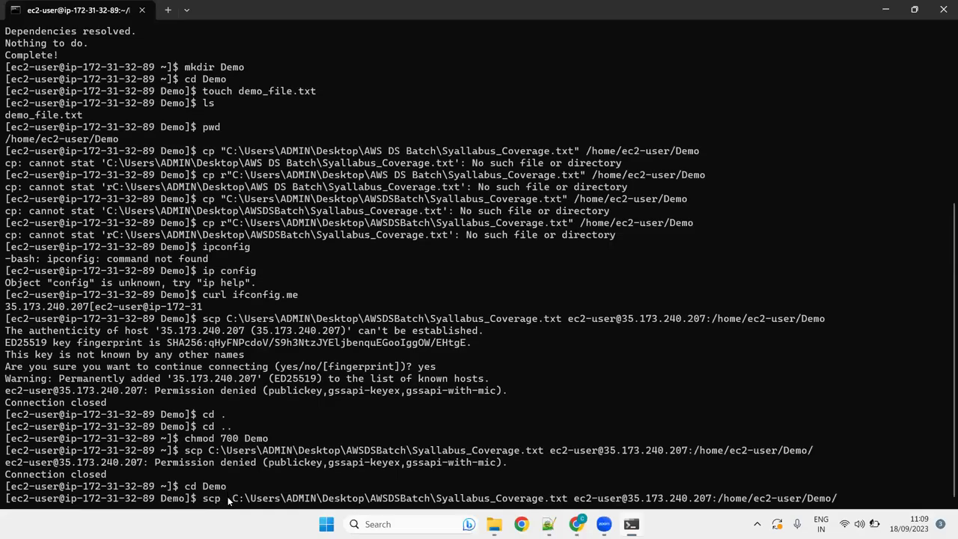
key(ctrl+v)
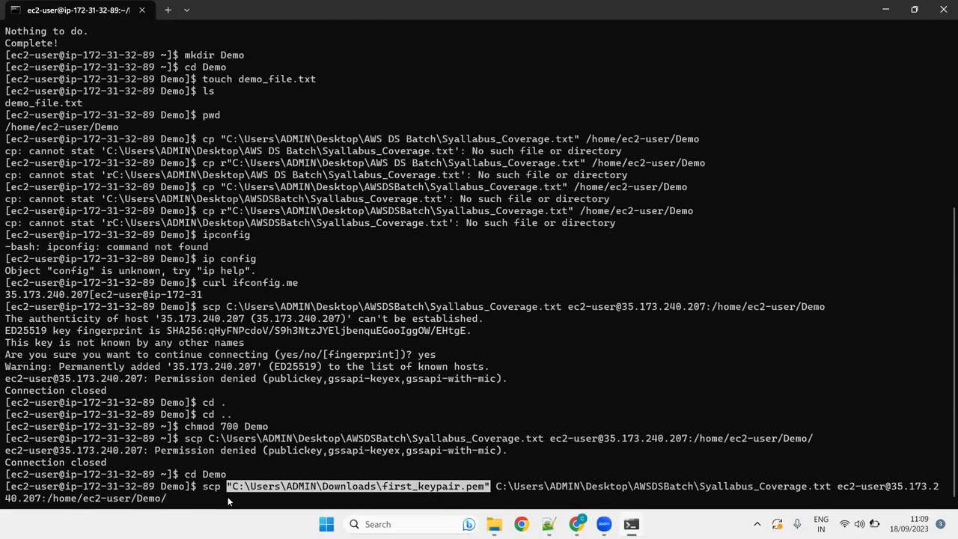
key(Left)
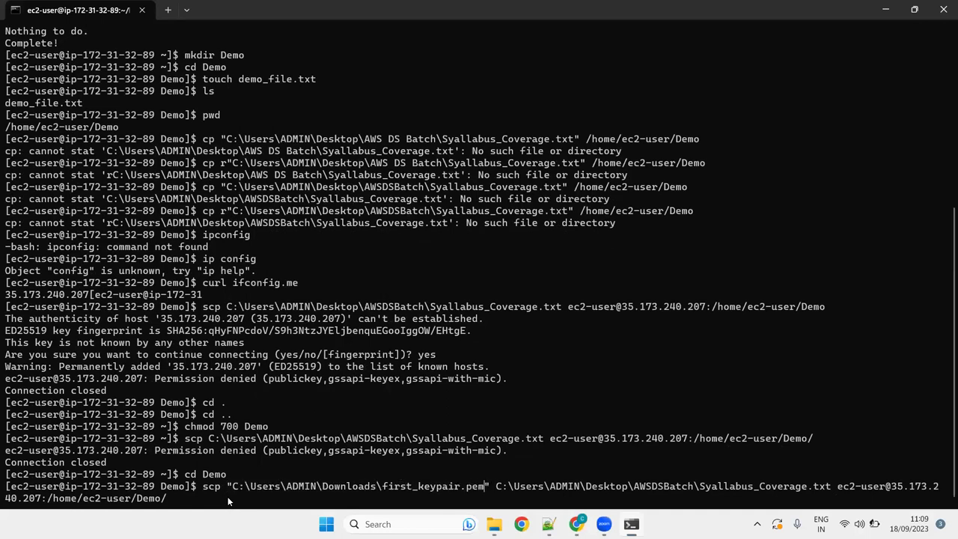
key(Home)
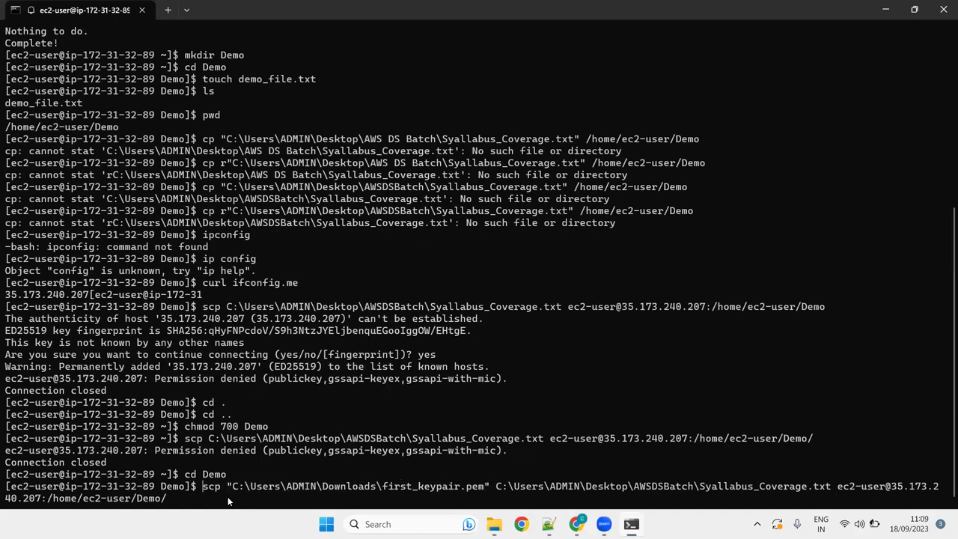
text(-)
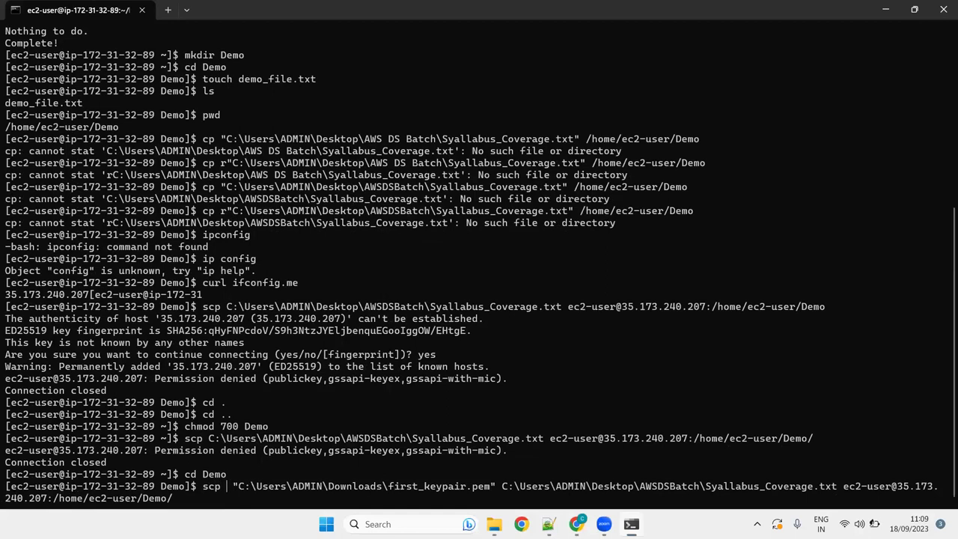
text(i)
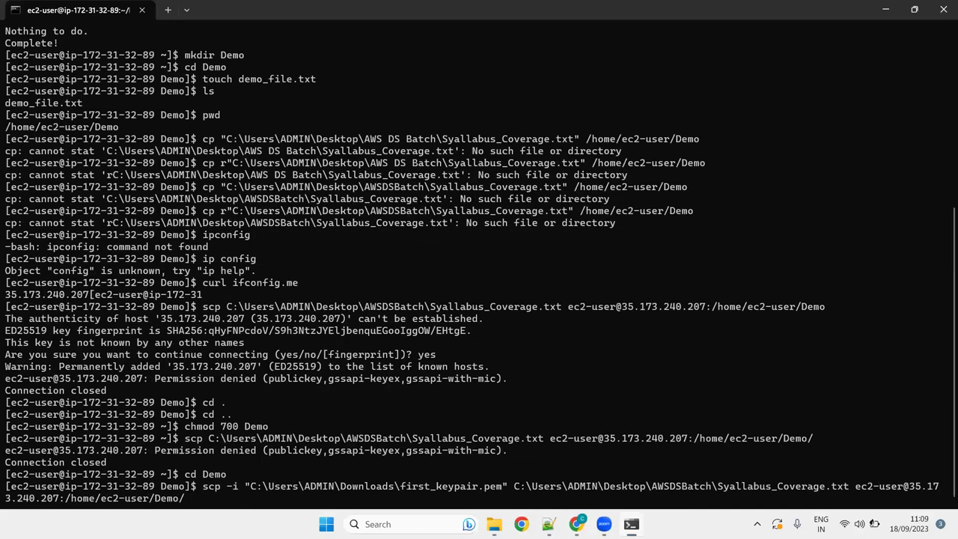
key(Return)
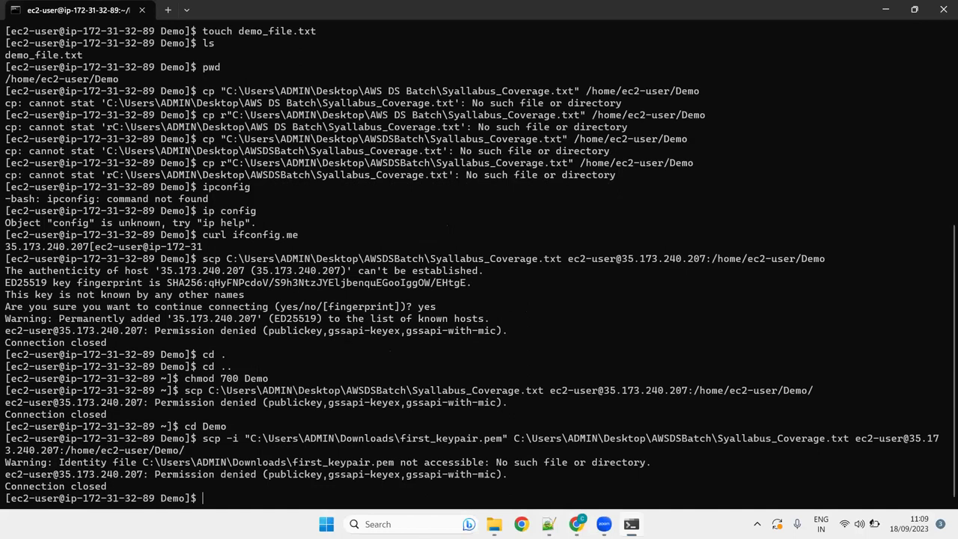
Step: Recall the last scp command and remove the double quotes around the first_keypair.pem path
key(Up)
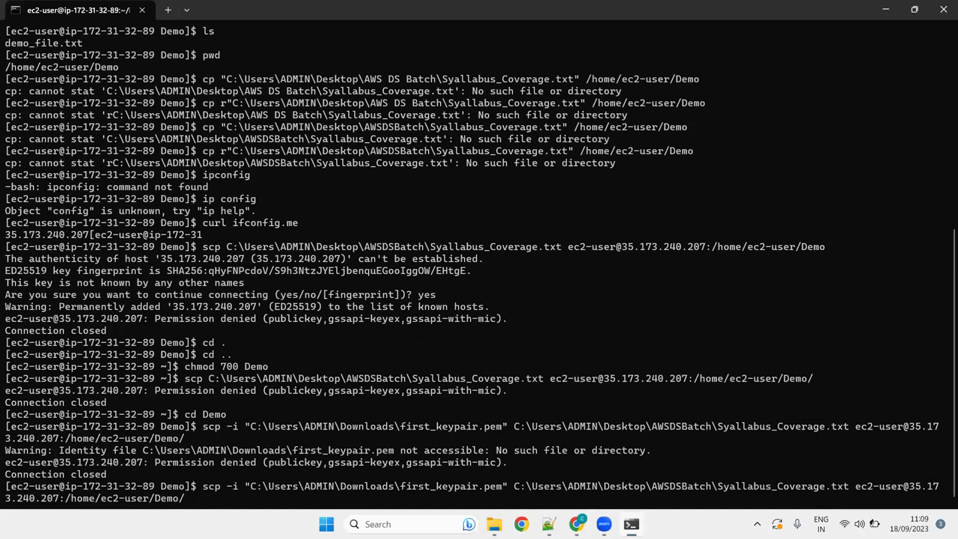
key(BackSpace)
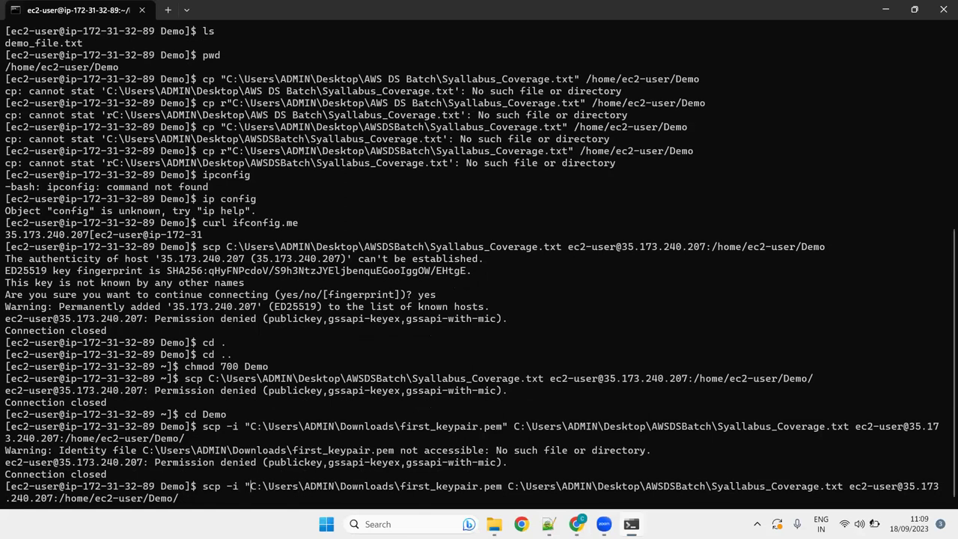
key(BackSpace)
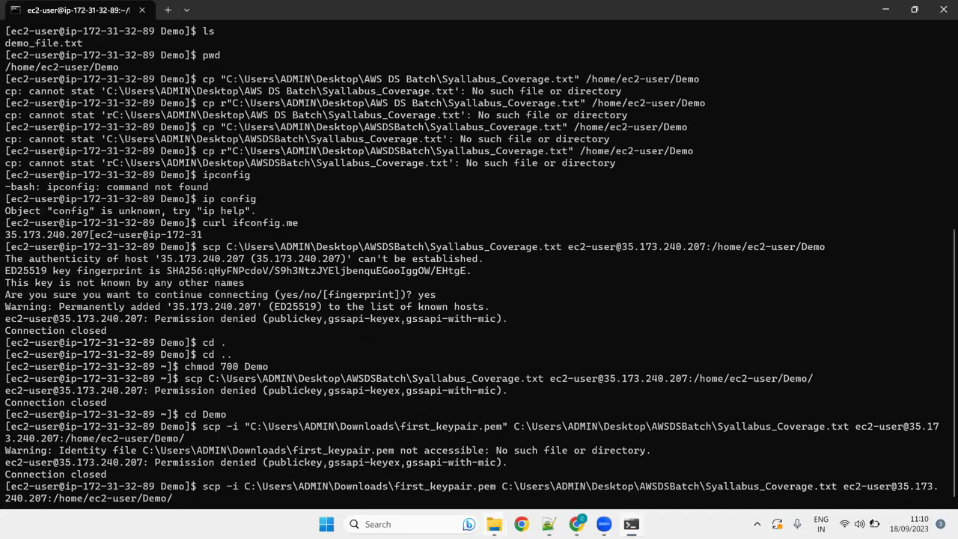
Step: Check first_keypair.pem in the Downloads folder and try the scp command with the unquoted key path in the terminal
mouse_move(494, 524)
click(434, 463)
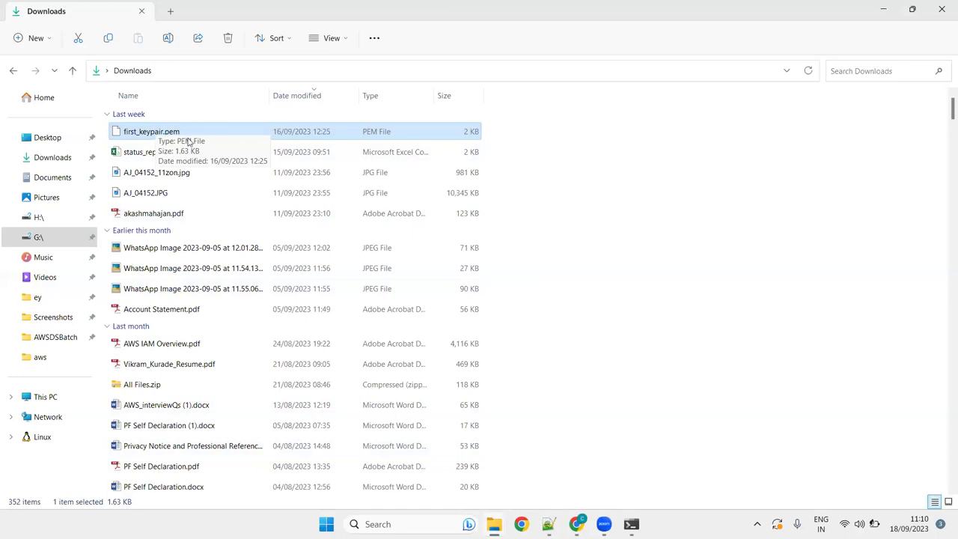
right_click(210, 134)
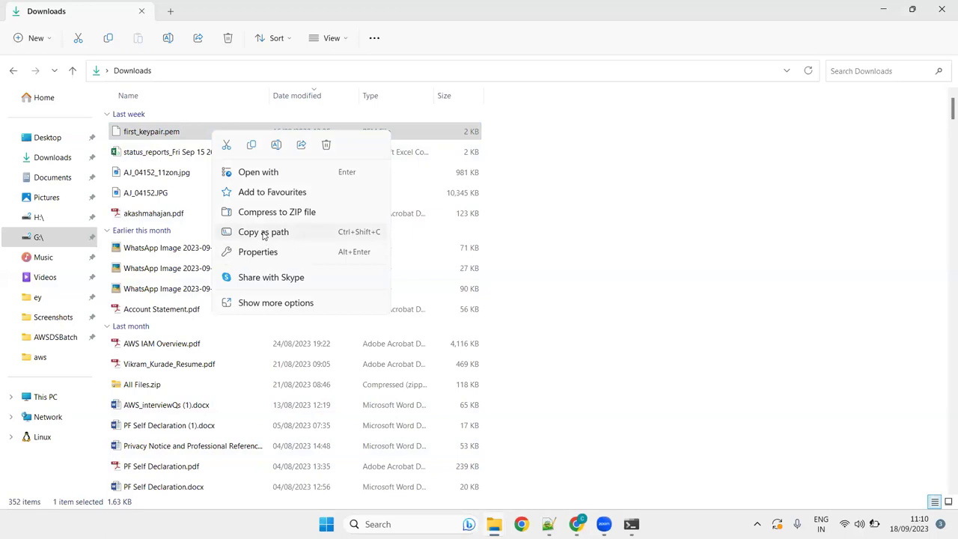
click(792, 243)
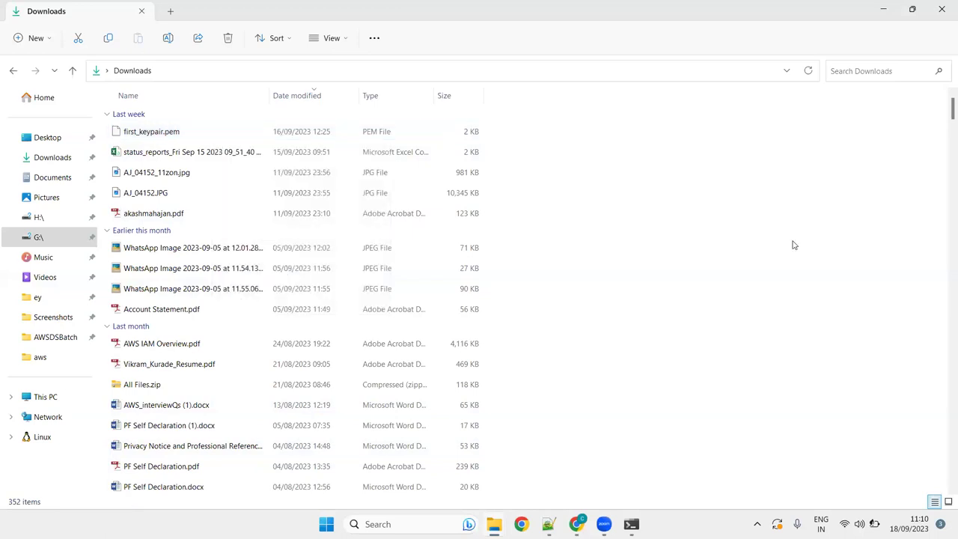
click(632, 524)
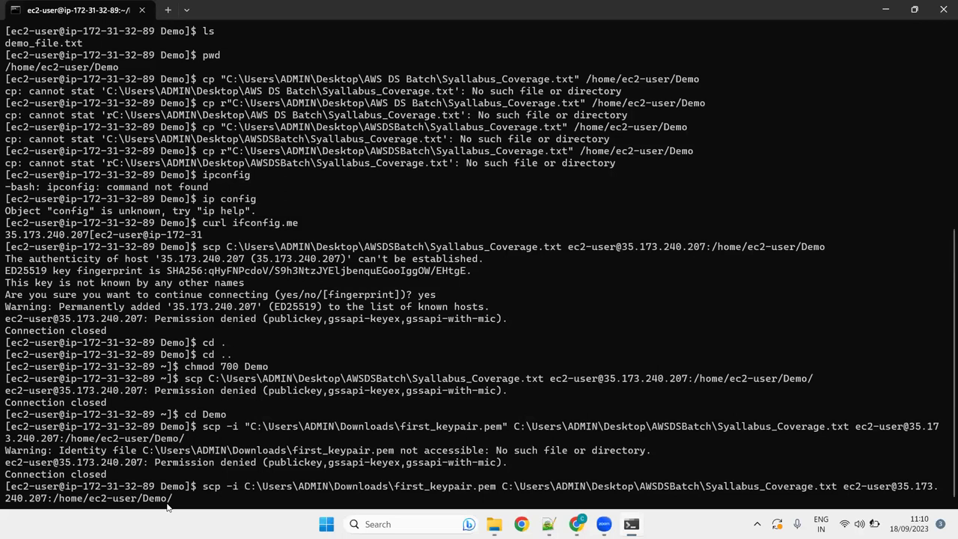
key(Return)
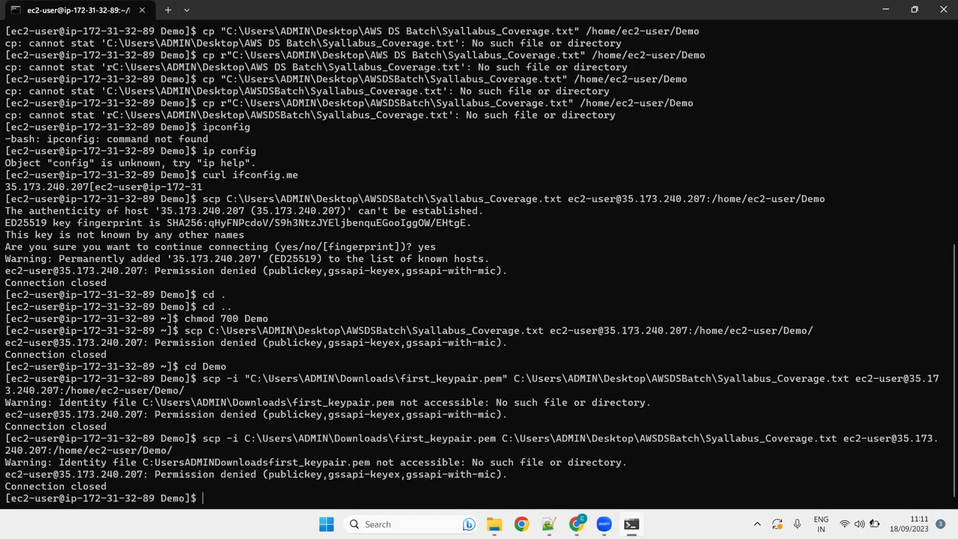
Step: Recall the scp command and shorten the key argument to first_keypair.pem by deleting C:\Users\ADMIN\Downloads\ in front of it
key(Up)
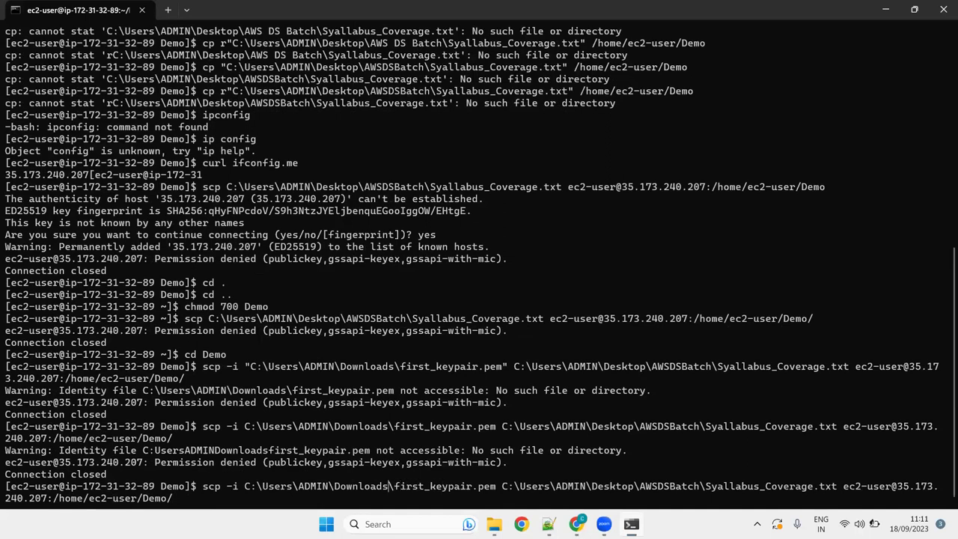
key(BackSpace)
key(BackSpace)
key(BackSpace)
key(BackSpace)
key(BackSpace)
key(BackSpace)
key(BackSpace)
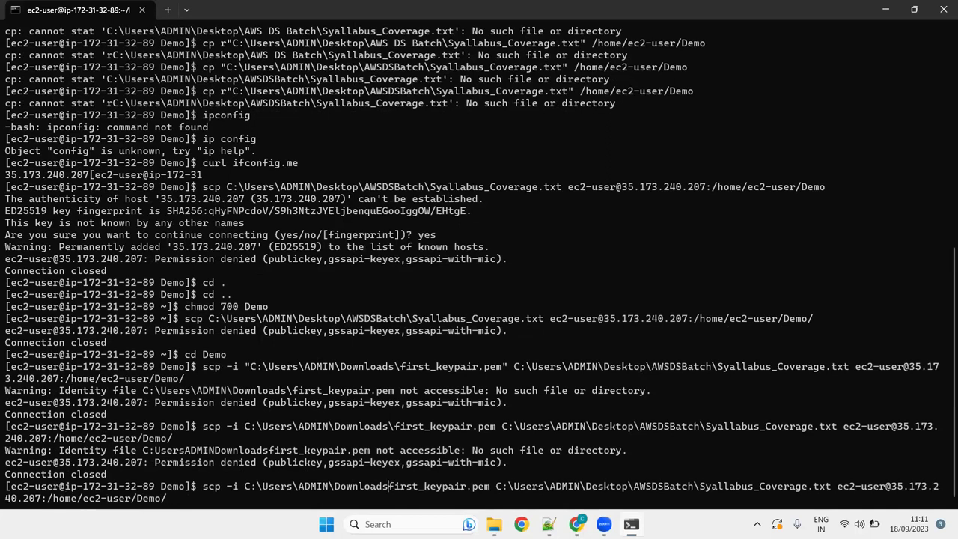
key(BackSpace)
key(BackSpace)
key(BackSpace)
key(BackSpace)
key(BackSpace)
key(BackSpace)
key(BackSpace)
key(BackSpace)
key(BackSpace)
key(BackSpace)
key(BackSpace)
key(BackSpace)
key(BackSpace)
key(BackSpace)
key(BackSpace)
key(BackSpace)
key(BackSpace)
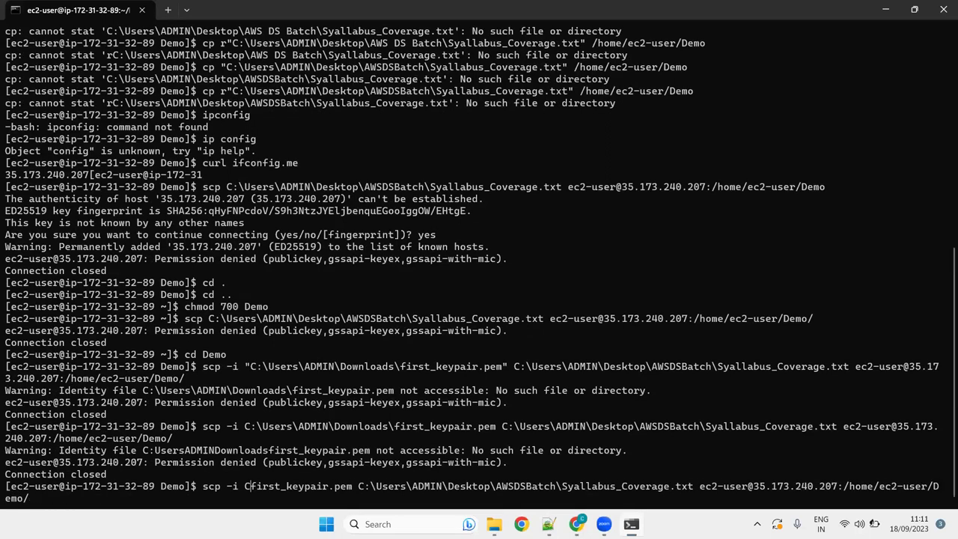
key(BackSpace)
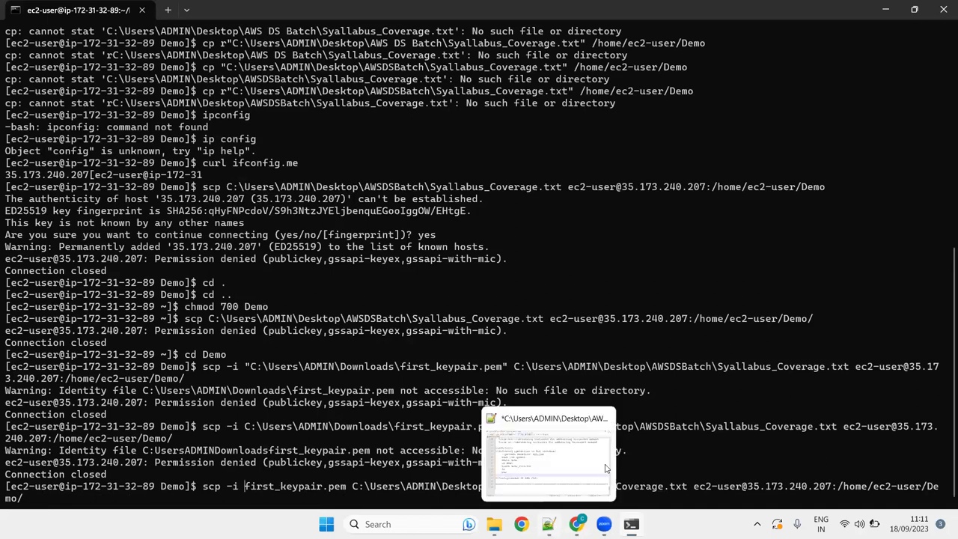
Step: Switch to the ChatGPT chat about copying Windows files and ask "path for ec2 key pair in ec2 instance directory"
mouse_move(577, 523)
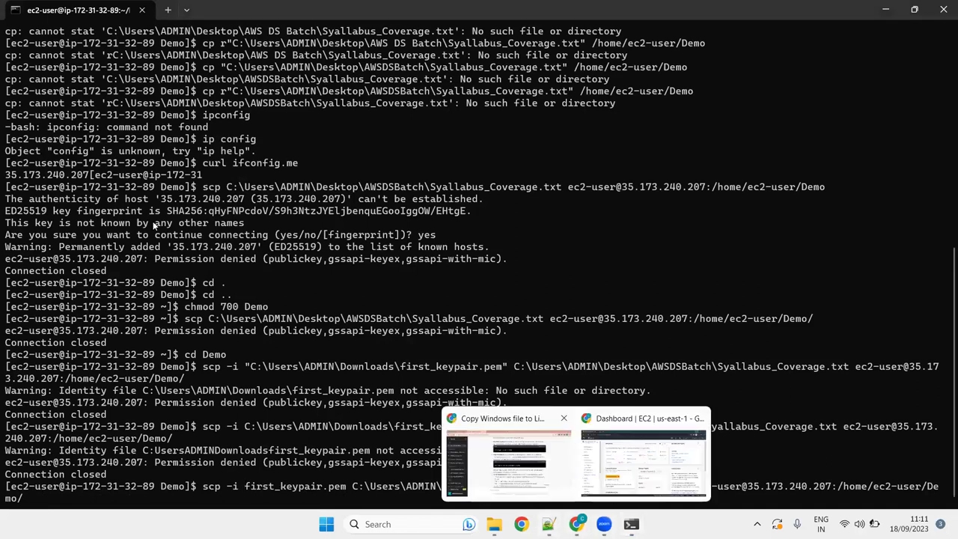
click(509, 442)
scroll(528, 323, up, 4)
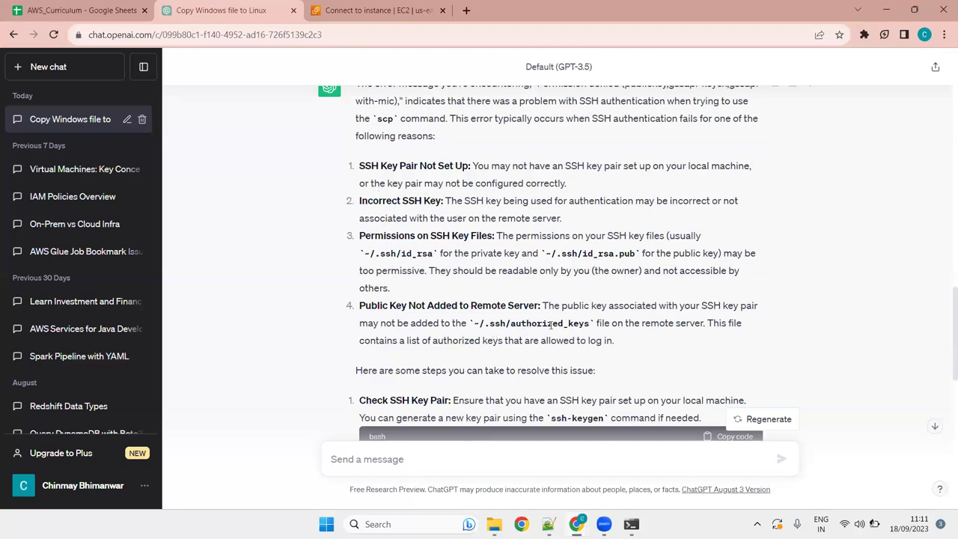
scroll(551, 323, down, 4)
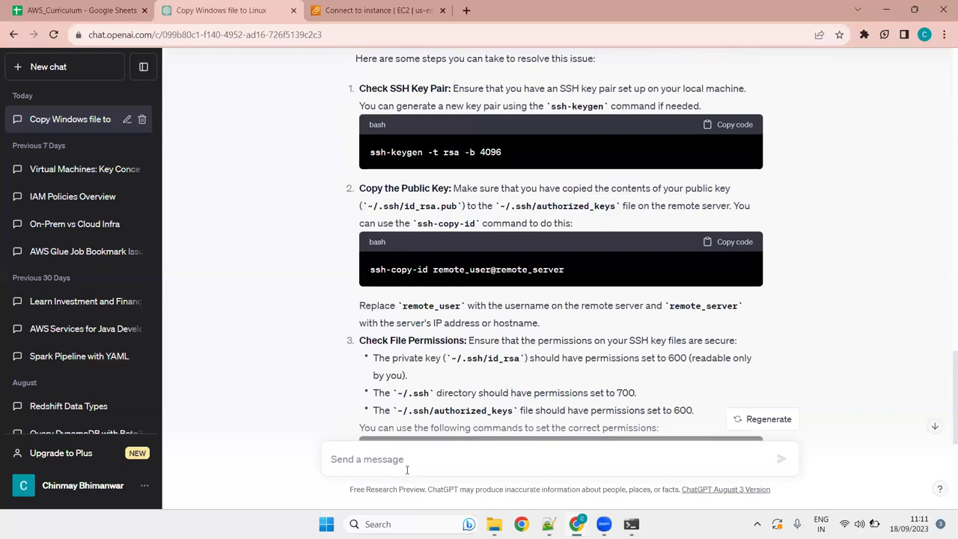
text(pa)
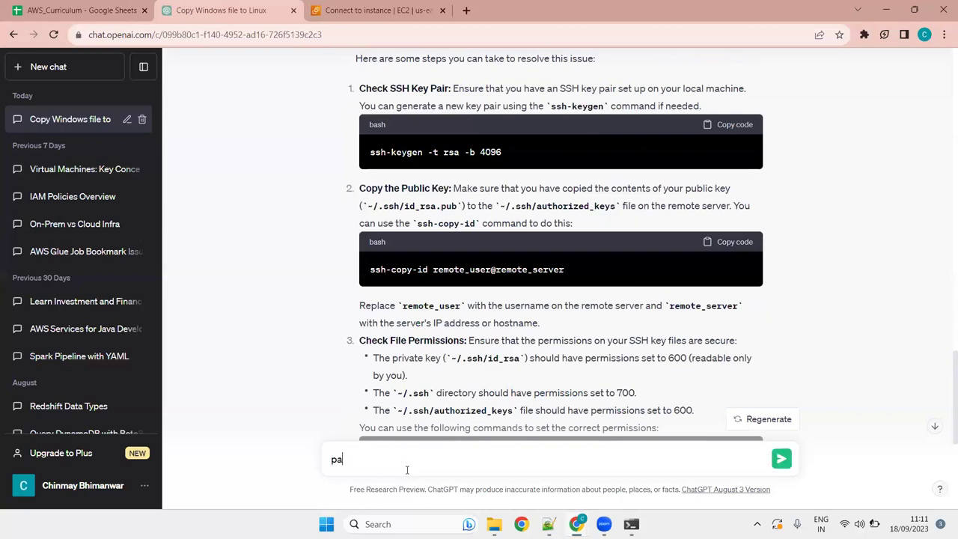
text(th for ec2 key pair in ec2 instance directory)
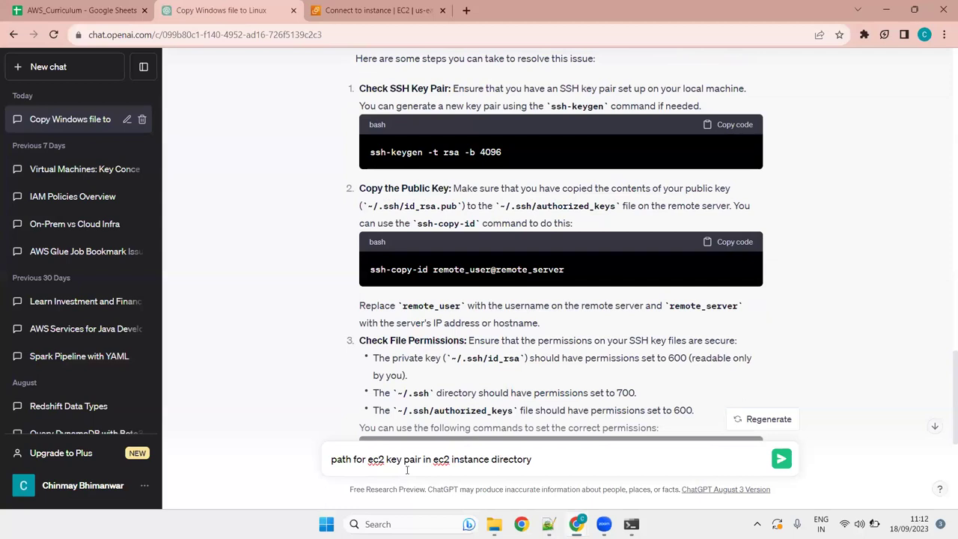
key(Return)
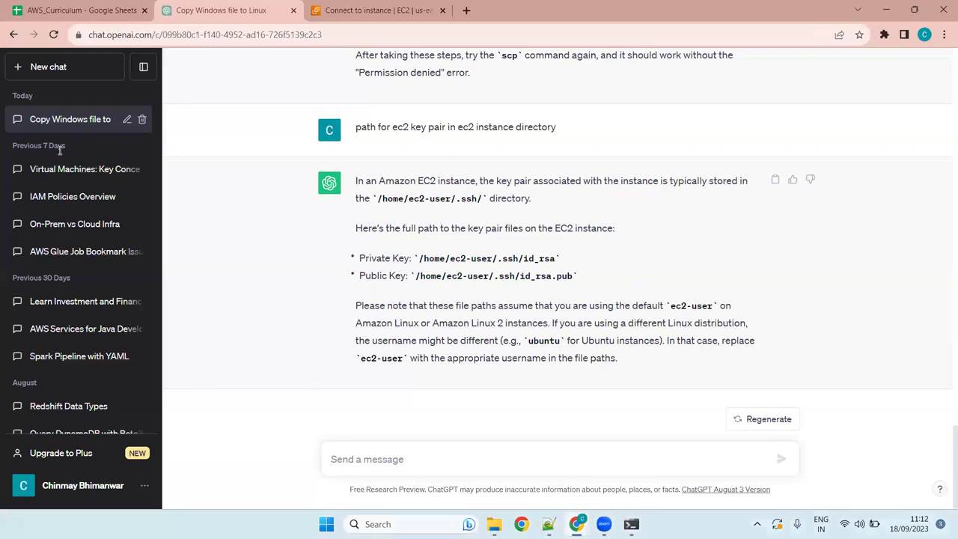
Step: Copy /home/ec2-user/.ssh/ from the ChatGPT answer and insert it before first_keypair.pem in the terminal's scp command
drag(377, 199, 481, 194)
key(ctrl+c)
click(380, 198)
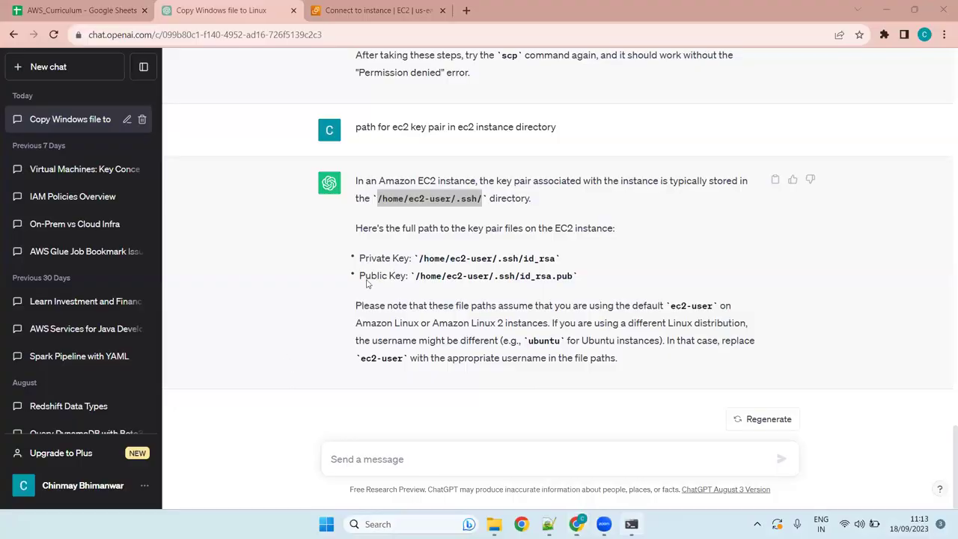
click(631, 524)
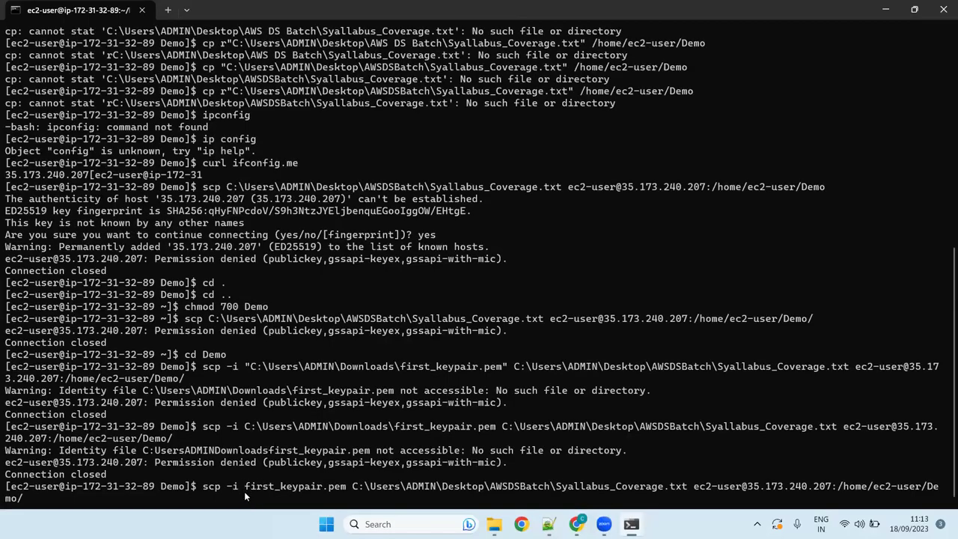
key(ctrl+v)
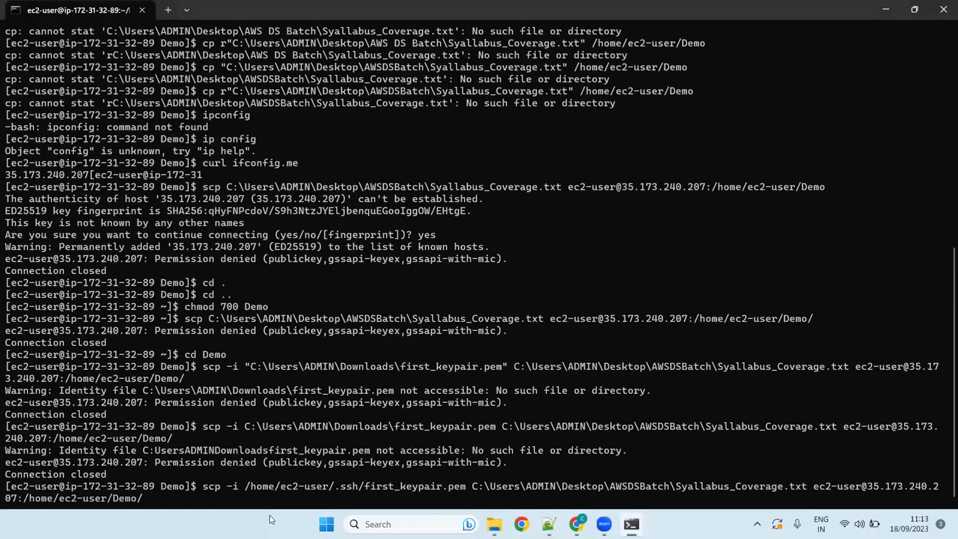
Step: Check the private key file name in the ChatGPT answer and try the scp command with /home/ec2-user/.ssh/first_keypair.pem
key(alt+Tab)
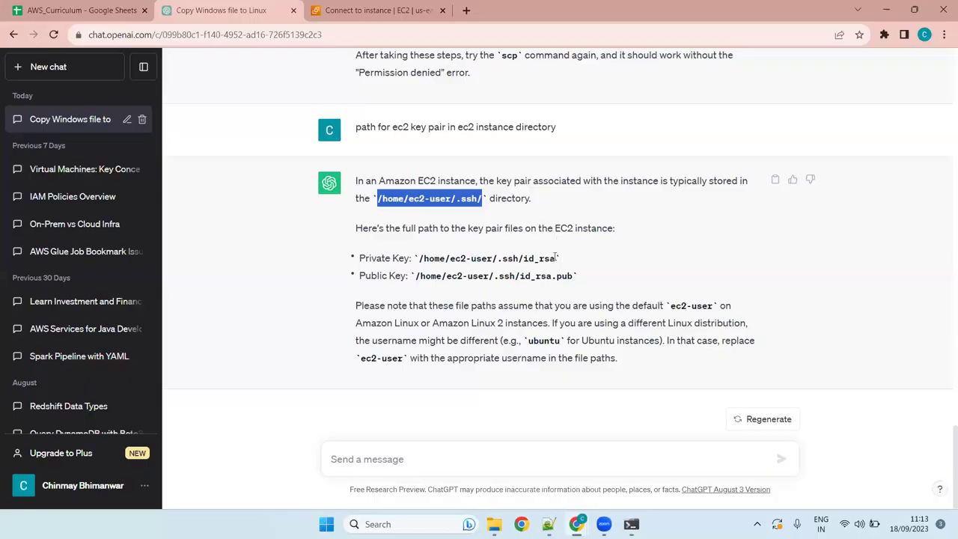
drag(556, 258, 522, 258)
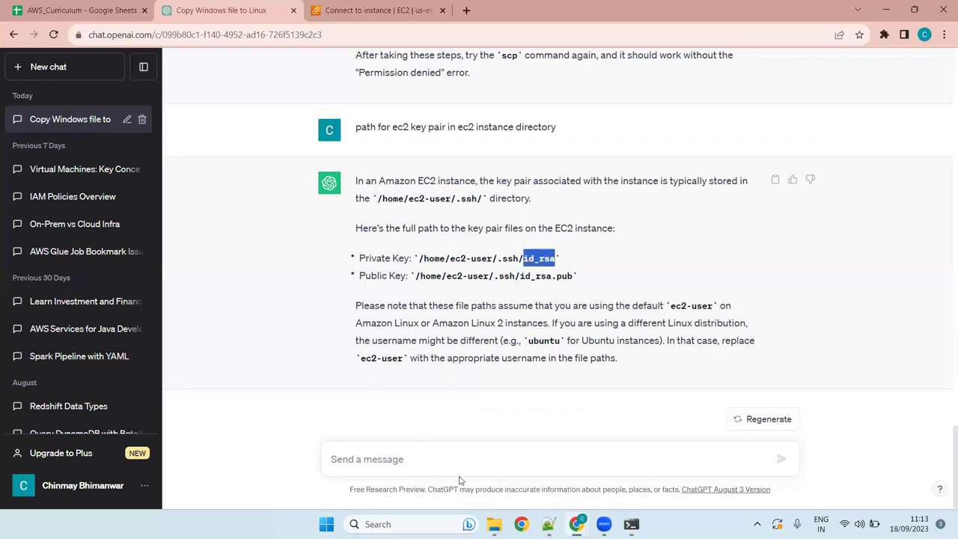
key(alt+Tab)
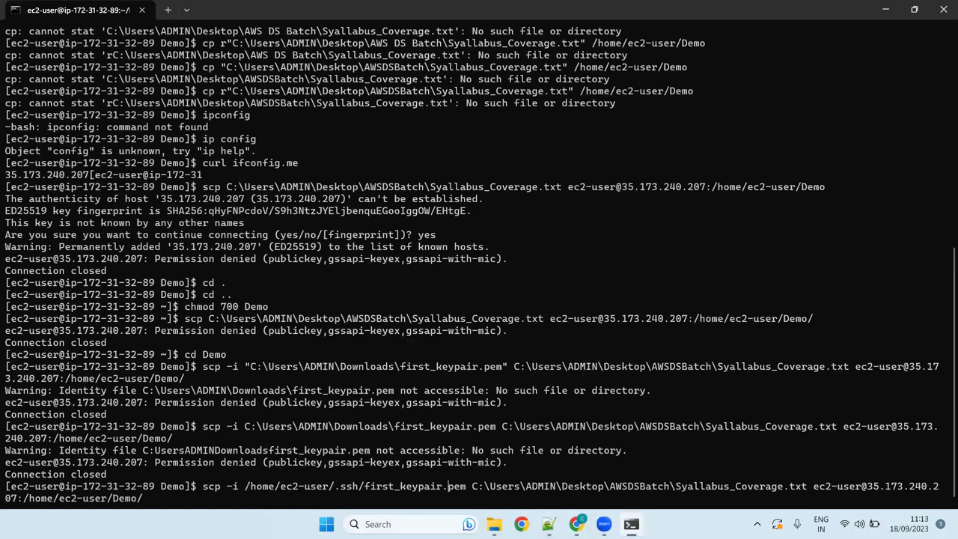
key(Return)
Step: Recall the last scp command and replace first_keypair.pem with id_rsa in the key path, giving /home/ec2-user/.ssh/id_rsa
key(Up)
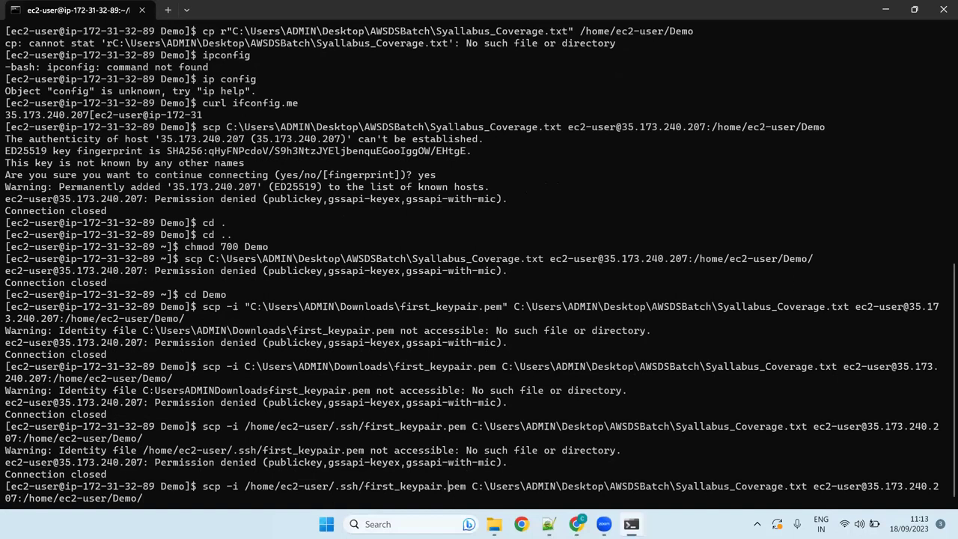
key(BackSpace)
key(BackSpace)
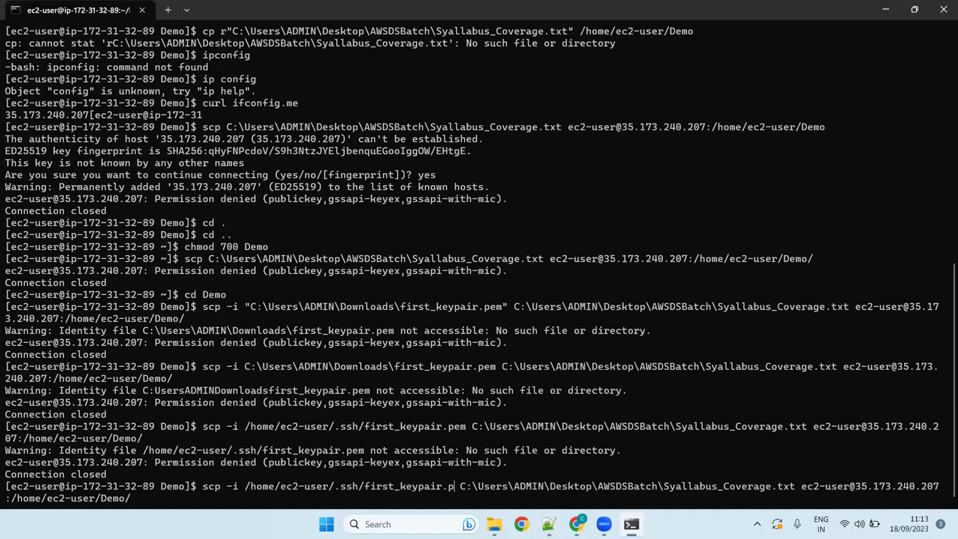
key(BackSpace)
key(BackSpace)
key(BackSpace)
key(BackSpace)
key(BackSpace)
key(BackSpace)
key(BackSpace)
key(BackSpace)
key(BackSpace)
key(BackSpace)
key(BackSpace)
key(BackSpace)
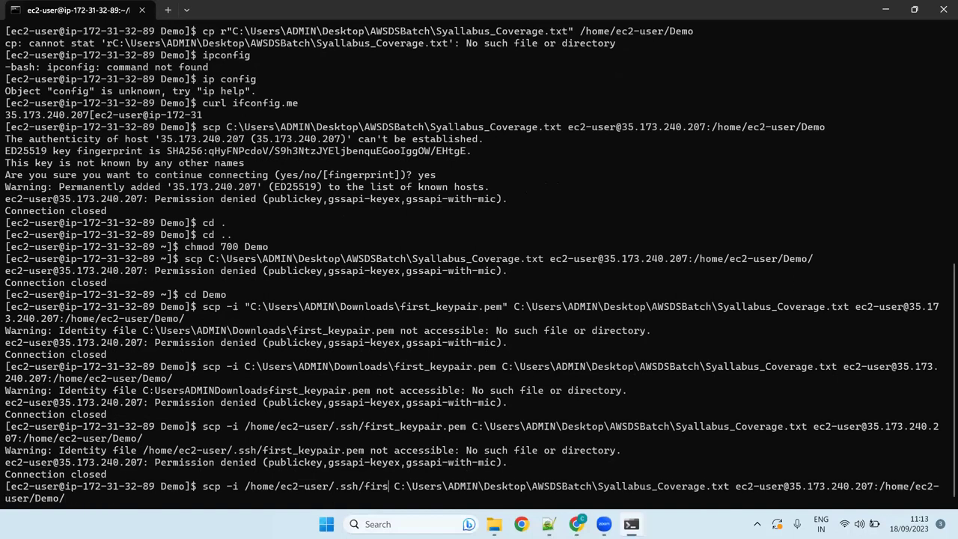
key(BackSpace)
key(BackSpace)
key(BackSpace)
key(BackSpace)
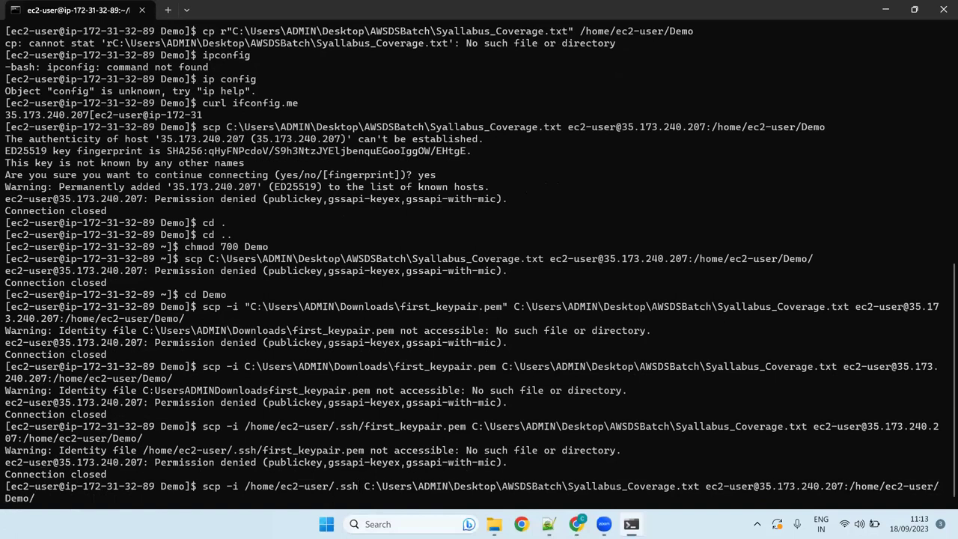
text(/)
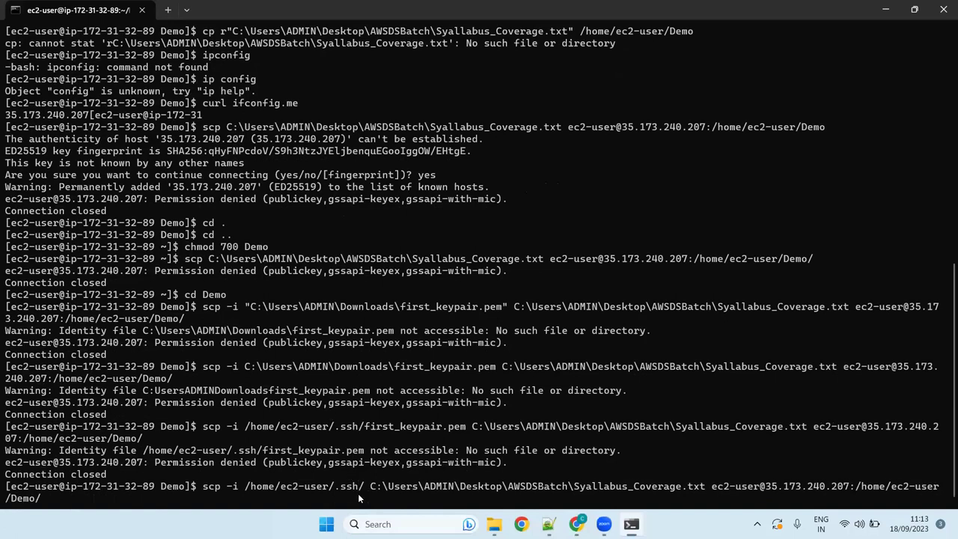
text(id_rsa)
Step: Compare id_rsa with the private key path in the ChatGPT answer, and try the scp command with /home/ec2-user/.ssh/id_rsa in the terminal
drag(365, 487, 402, 486)
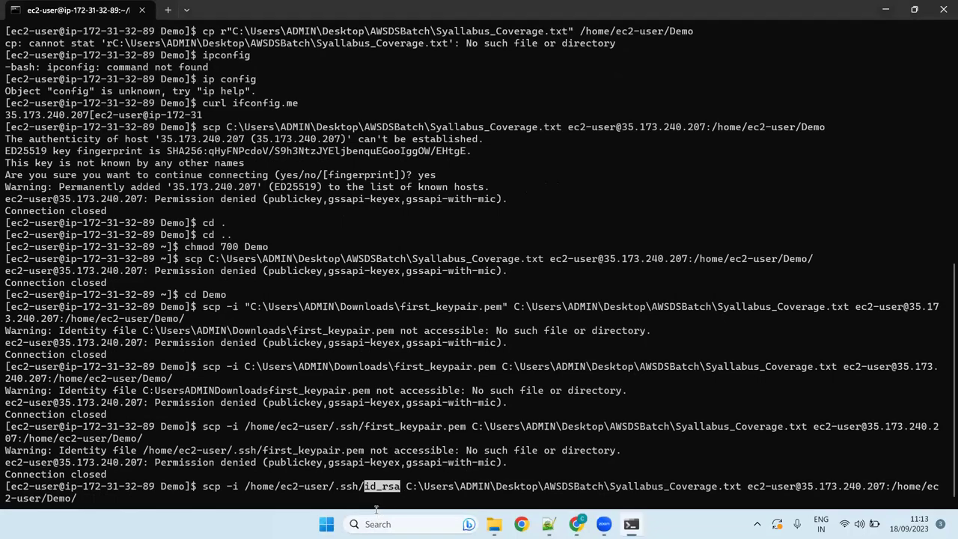
click(577, 524)
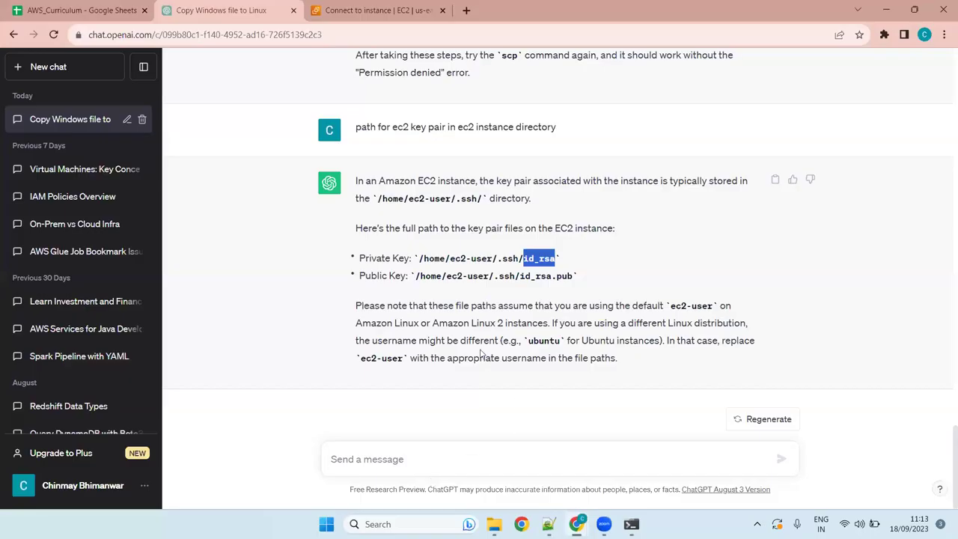
key(alt+Tab)
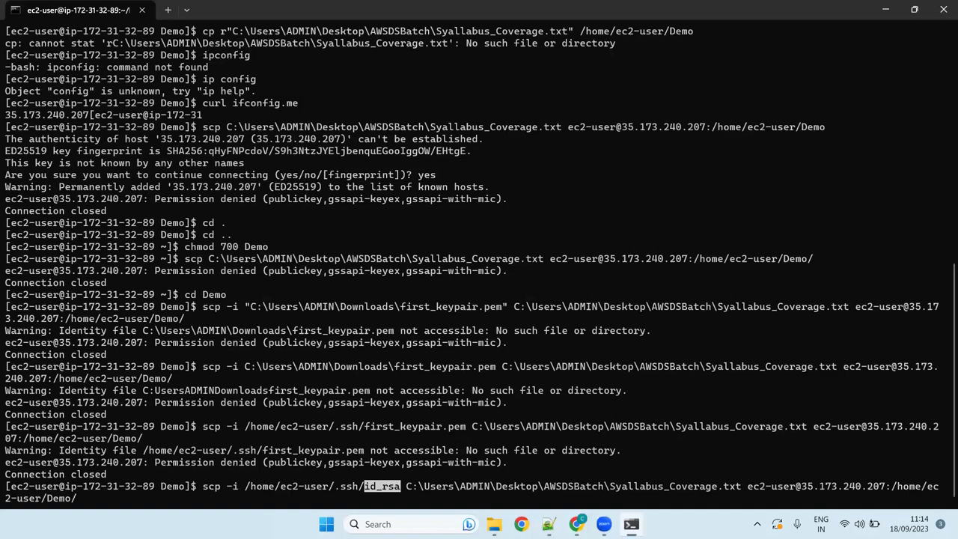
key(Return)
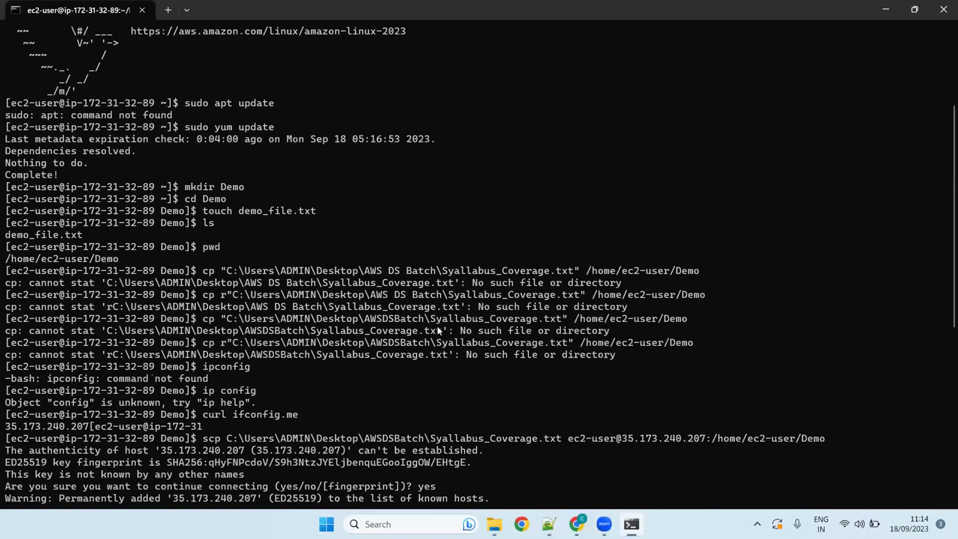
Step: Open demo_file.txt in the nano editor and enter the text "BW is best"
scroll(304, 471, down, 10)
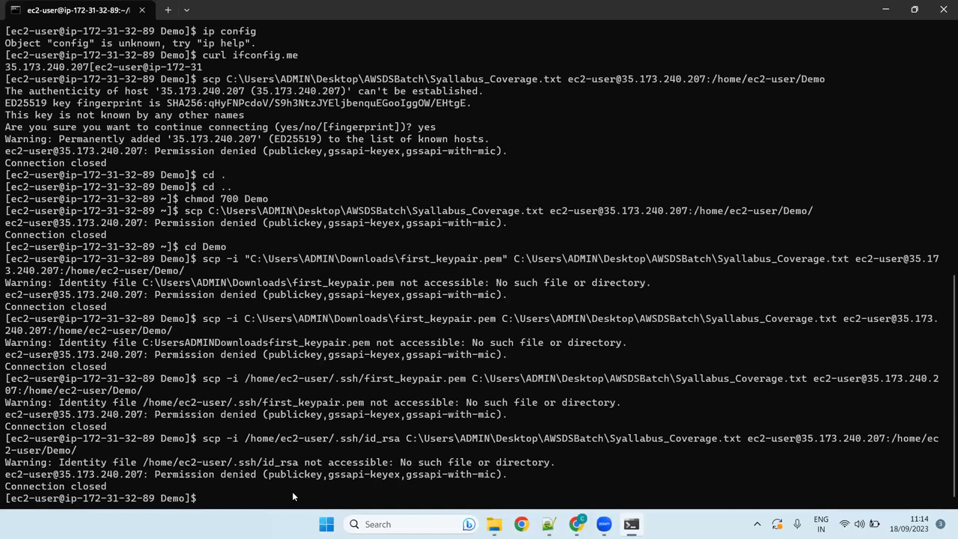
text(nano demo_file.tatx)
key(BackSpace)
key(BackSpace)
key(BackSpace)
text(xt)
key(Return)
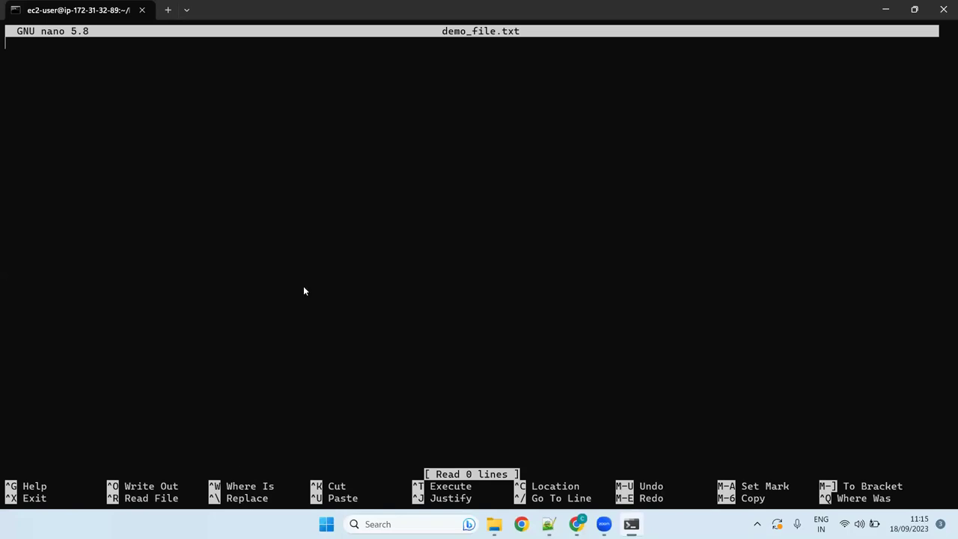
text(BW is best)
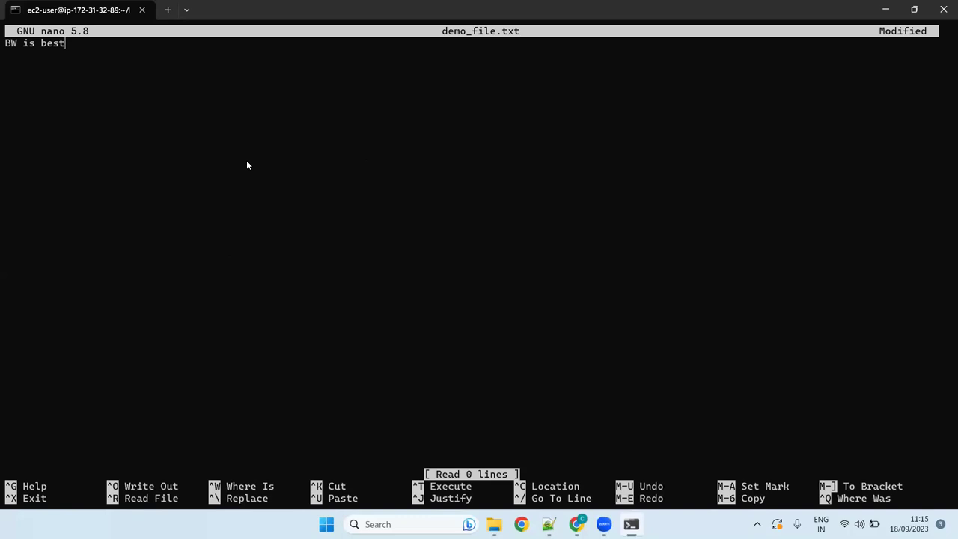
key(ctrl+o)
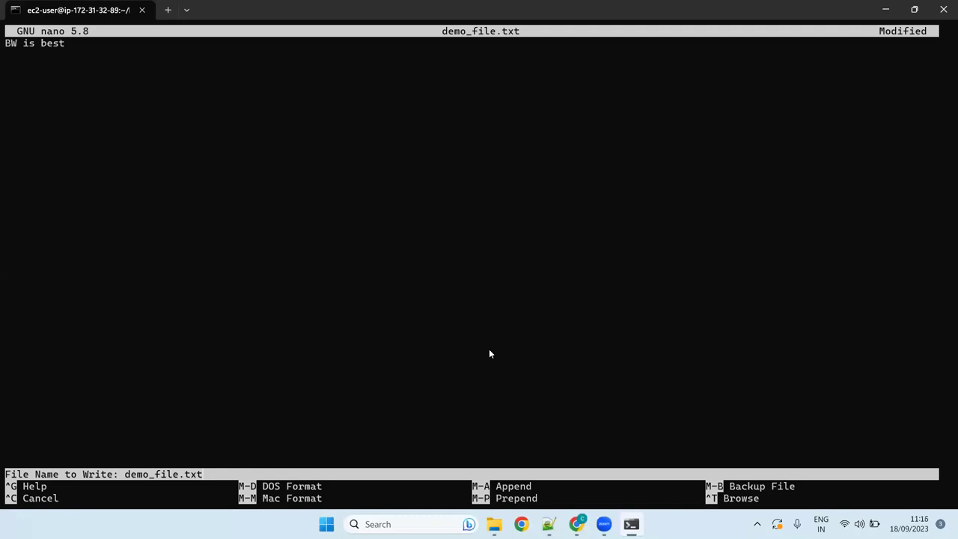
key(ctrl+c)
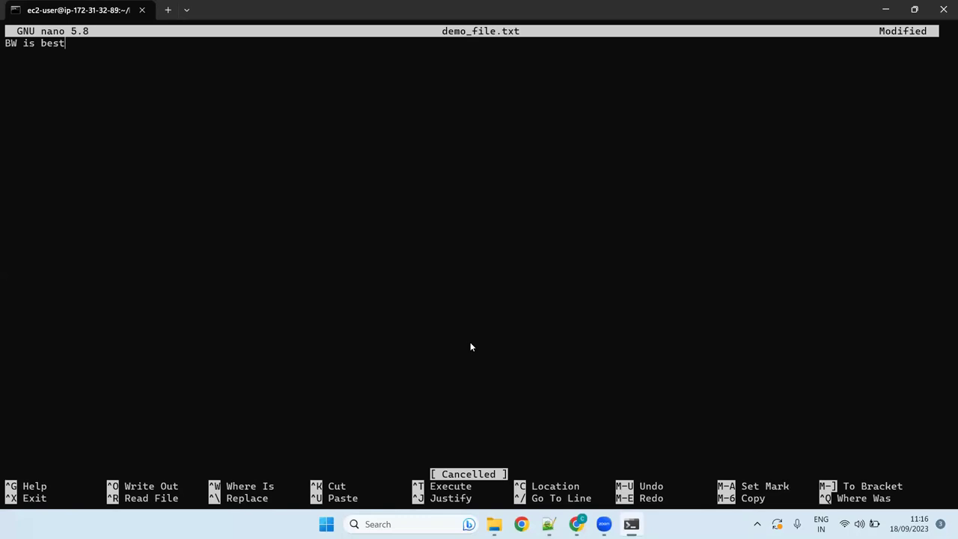
key(ctrl+o)
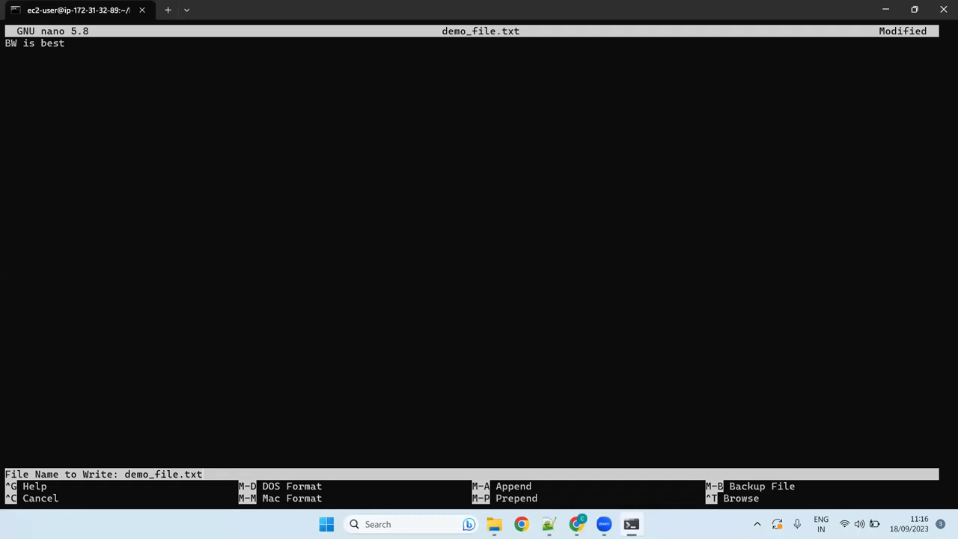
key(ctrl+c)
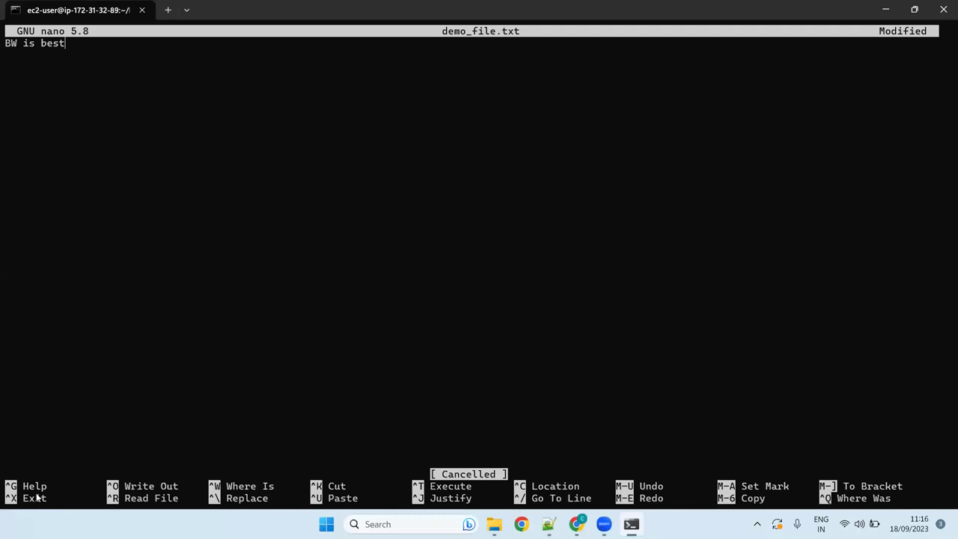
key(ctrl+x)
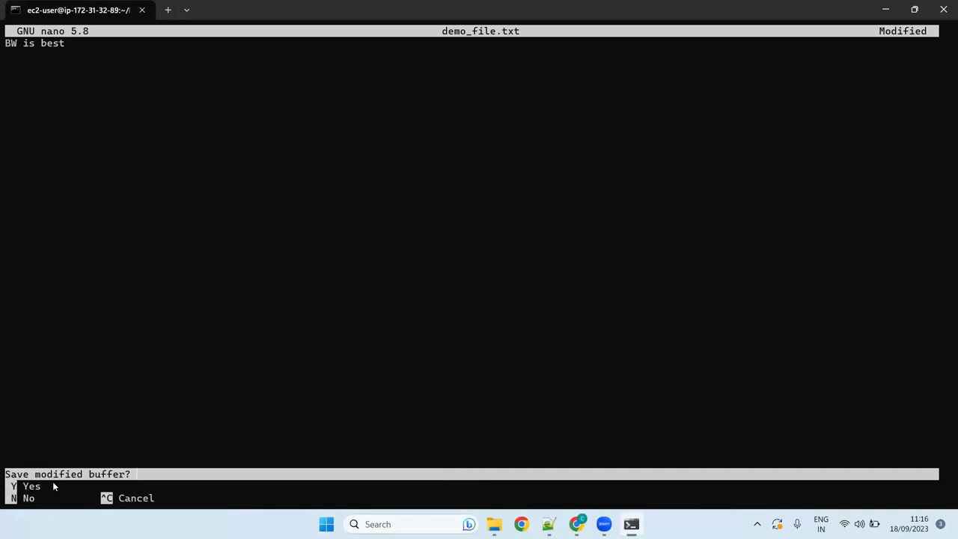
key(y)
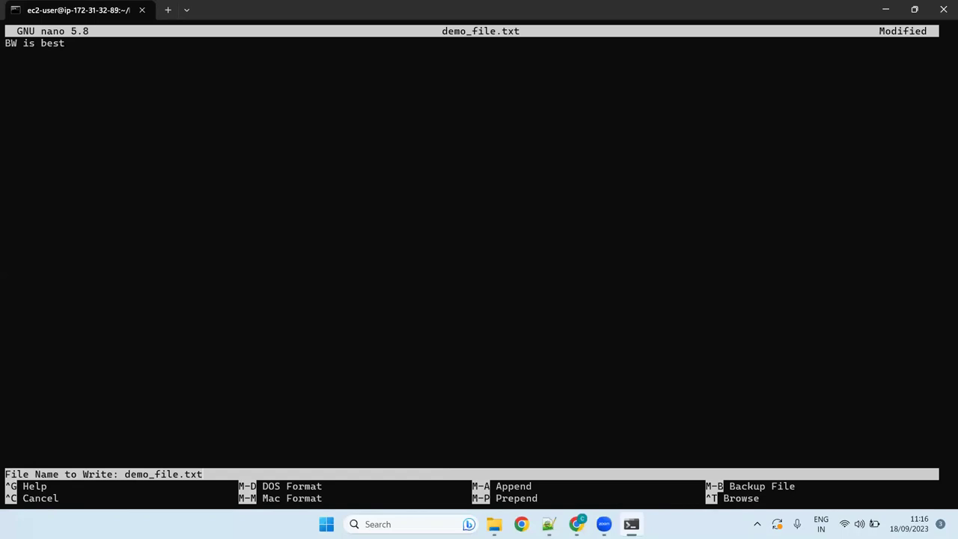
key(ctrl+c)
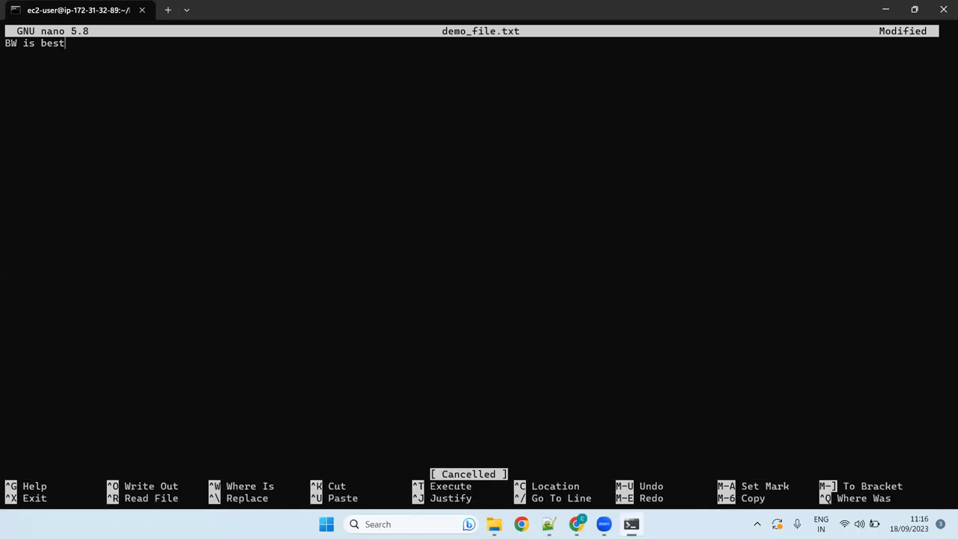
key(ctrl+x)
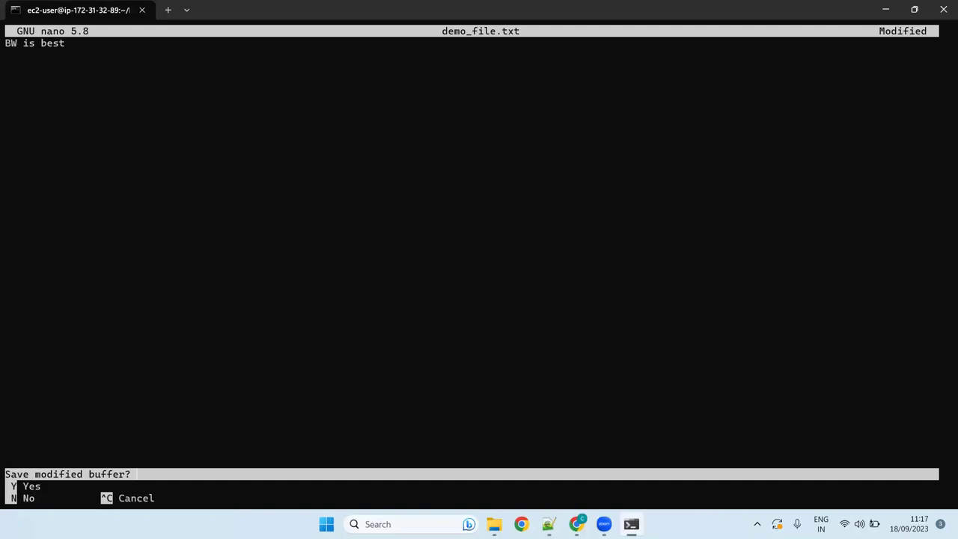
key(y)
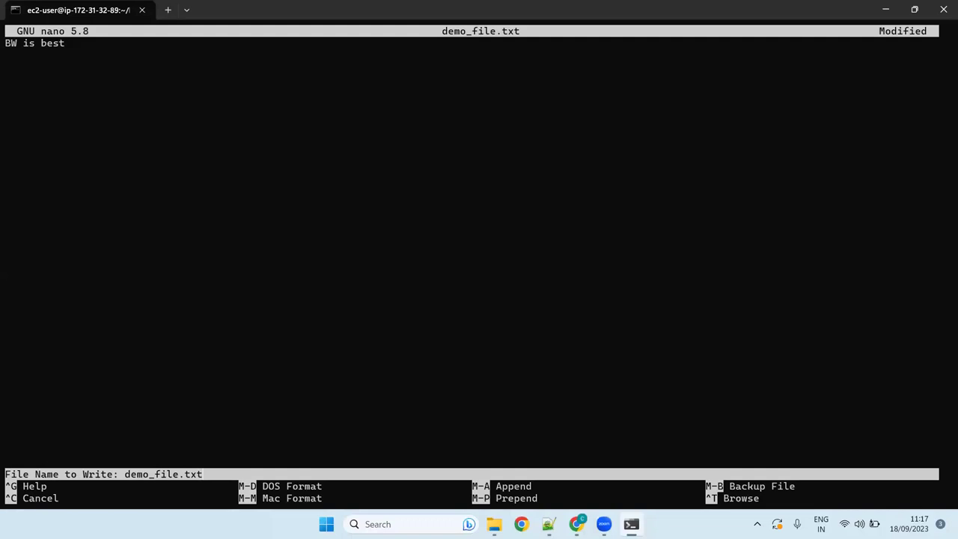
key(ctrl+c)
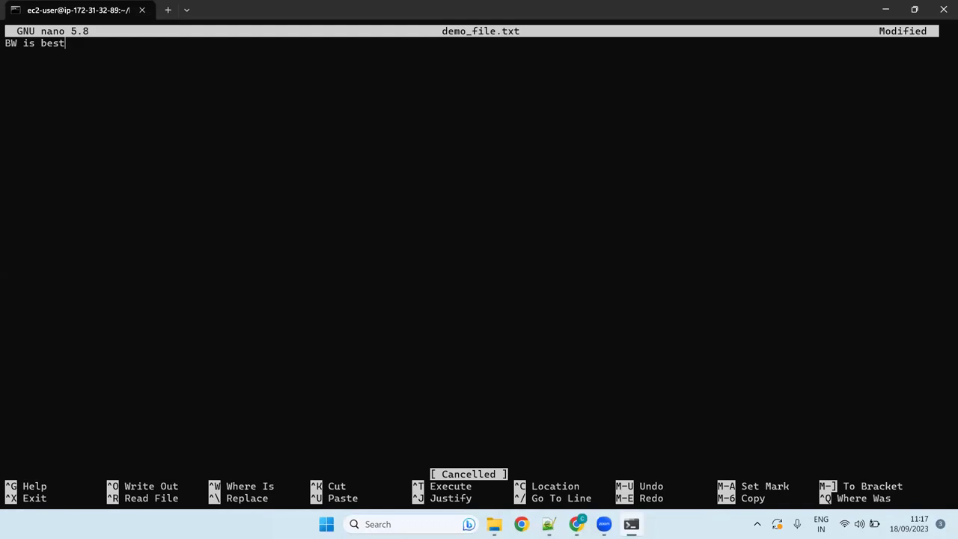
key(ctrl+x)
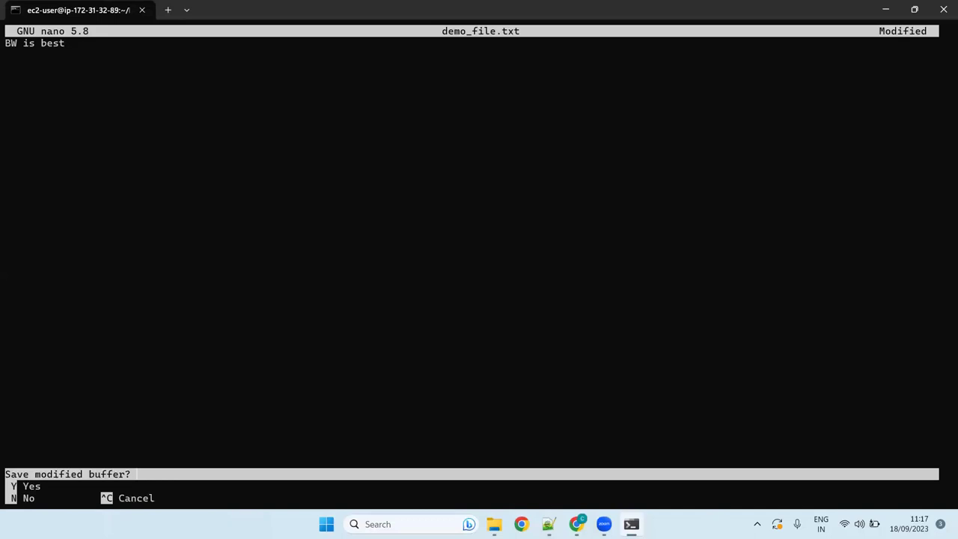
key(y)
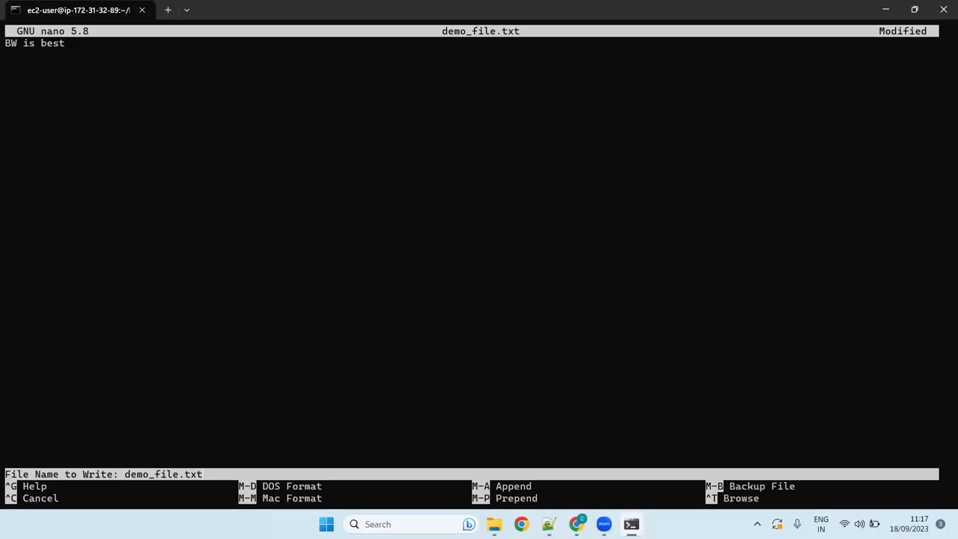
key(ctrl+c)
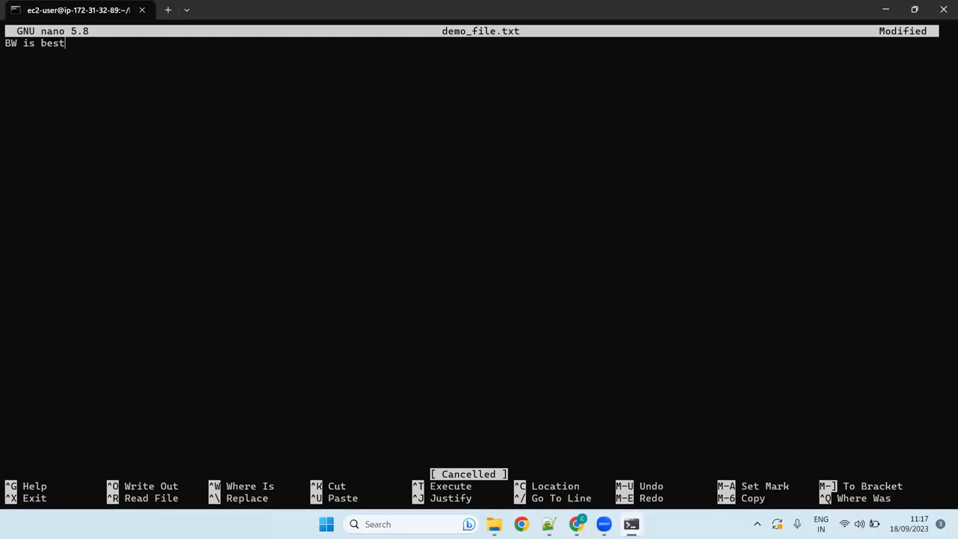
key(ctrl+x)
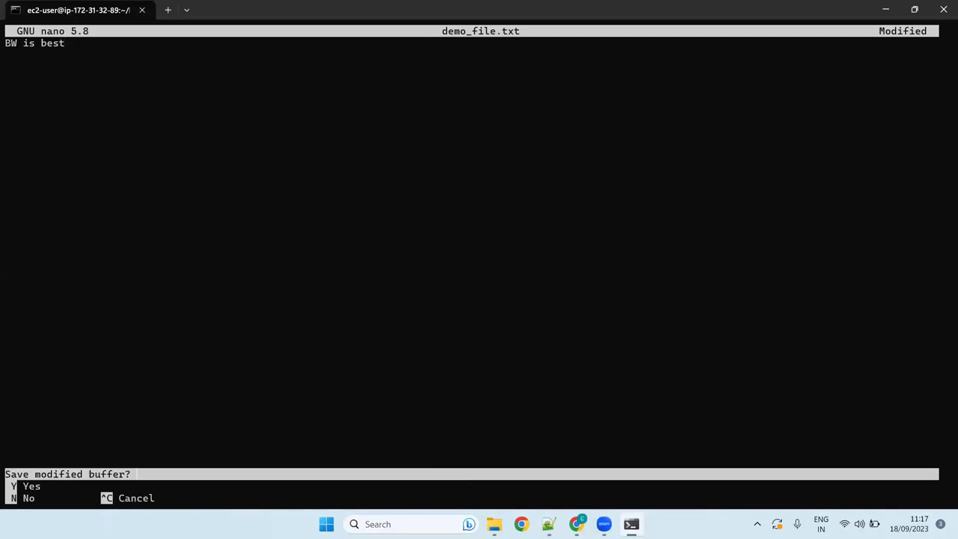
key(ctrl+c)
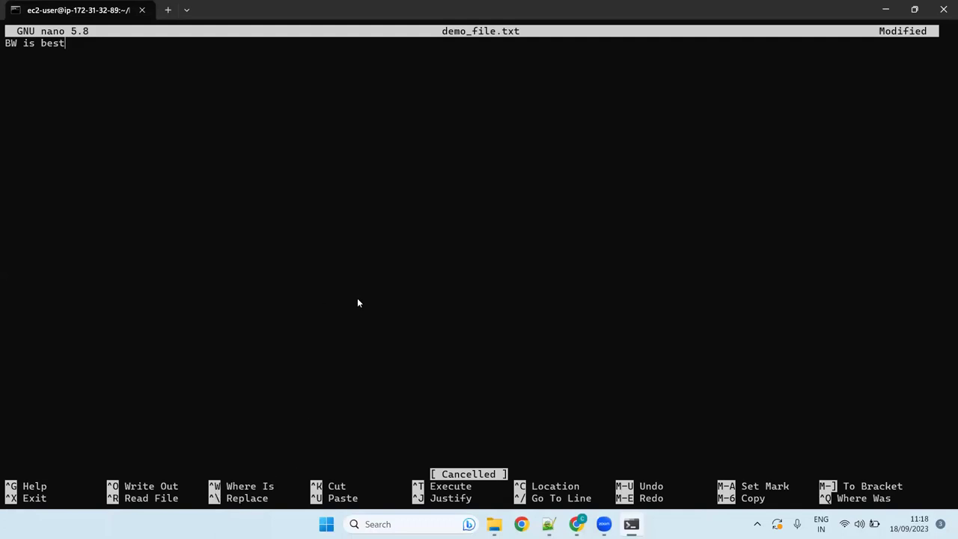
key(ctrl+x)
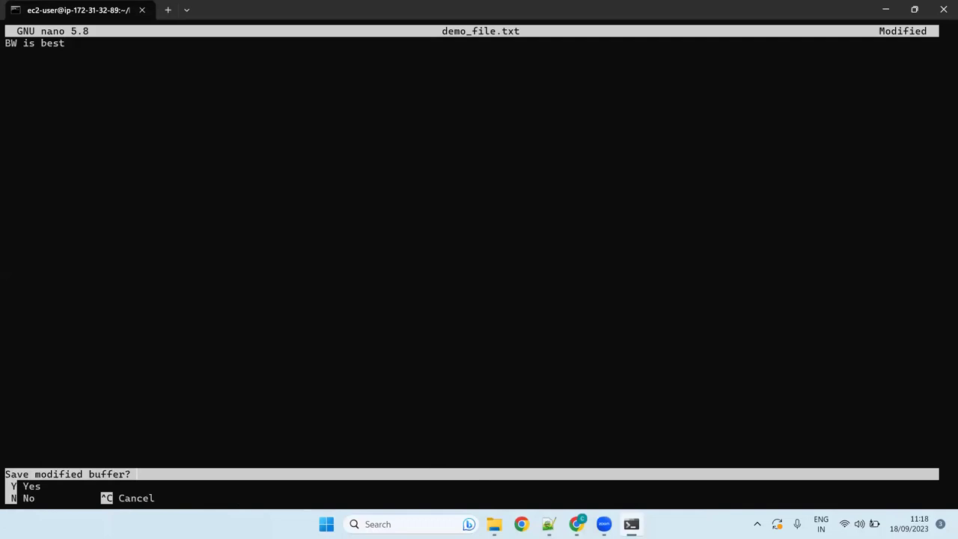
key(y)
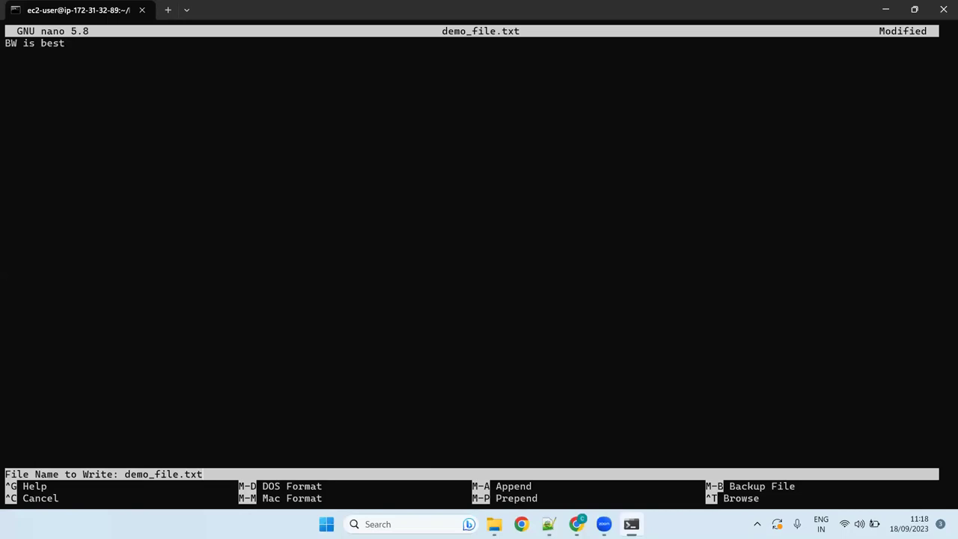
key(ctrl+c)
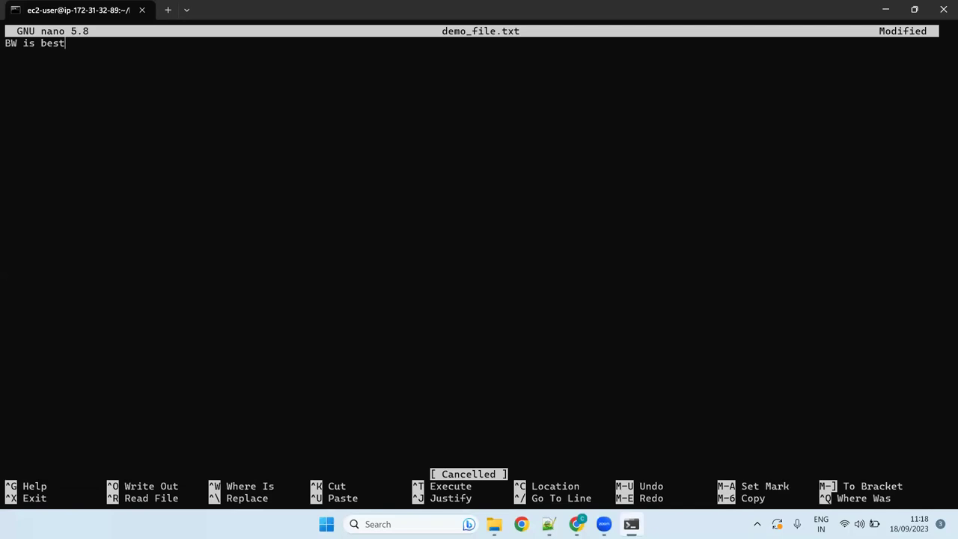
Step: Exit nano and save the modified text under the different file name "demo_file.txt m-a"
key(ctrl+x)
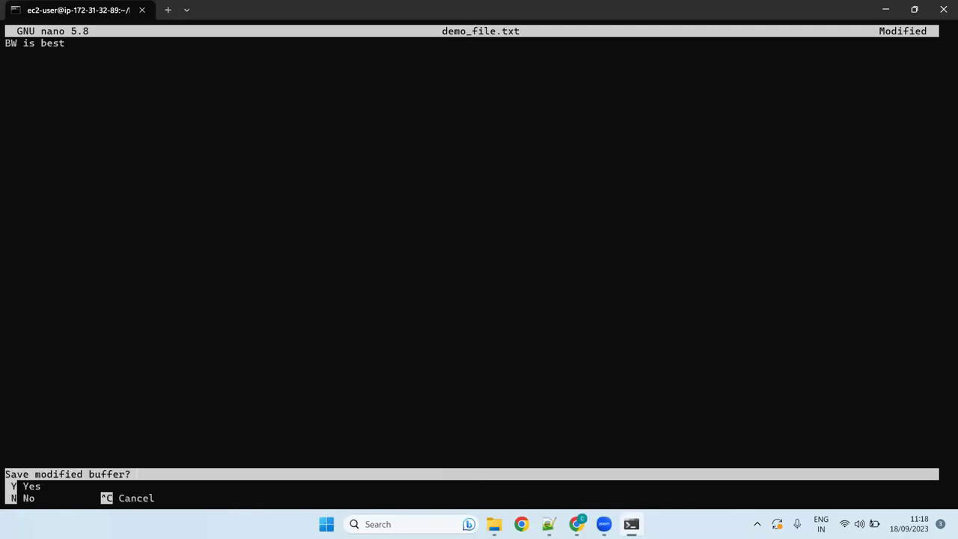
key(y)
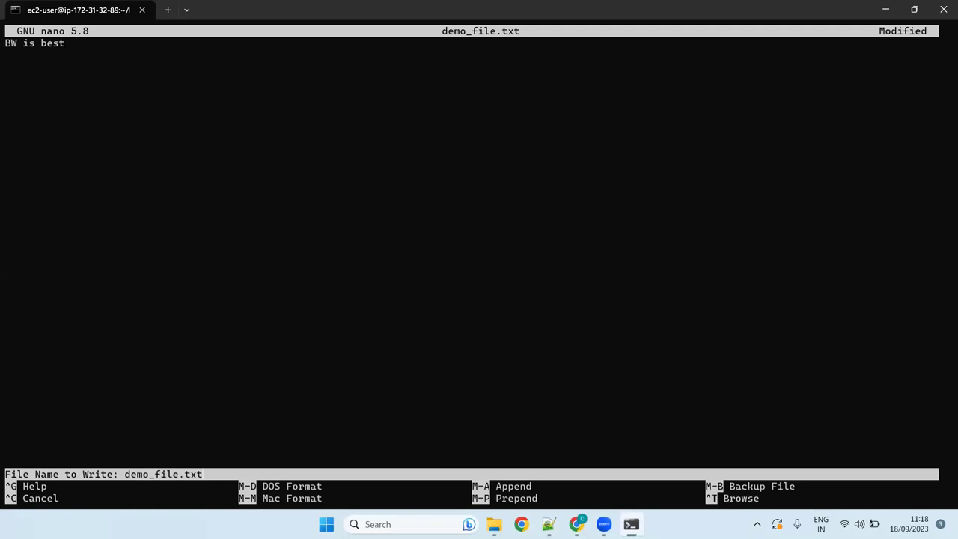
text(m-a)
key(BackSpace)
key(BackSpace)
key(BackSpace)
key(BackSpace)
key(BackSpace)
key(BackSpace)
key(BackSpace)
key(BackSpace)
key(BackSpace)
key(BackSpace)
key(BackSpace)
key(BackSpace)
key(BackSpace)
key(BackSpace)
key(BackSpace)
key(BackSpace)
text(demo_file.txt)
text(m-a)
key(Return)
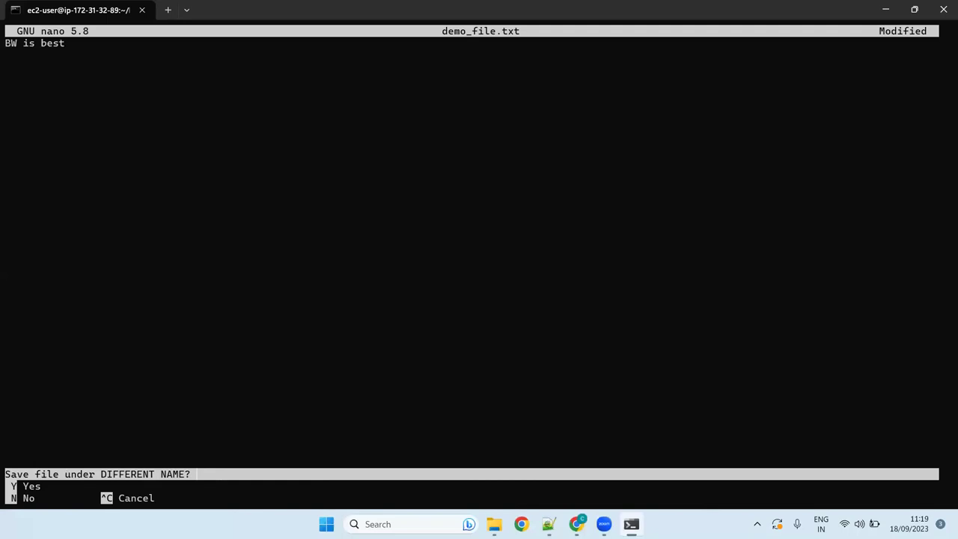
key(y)
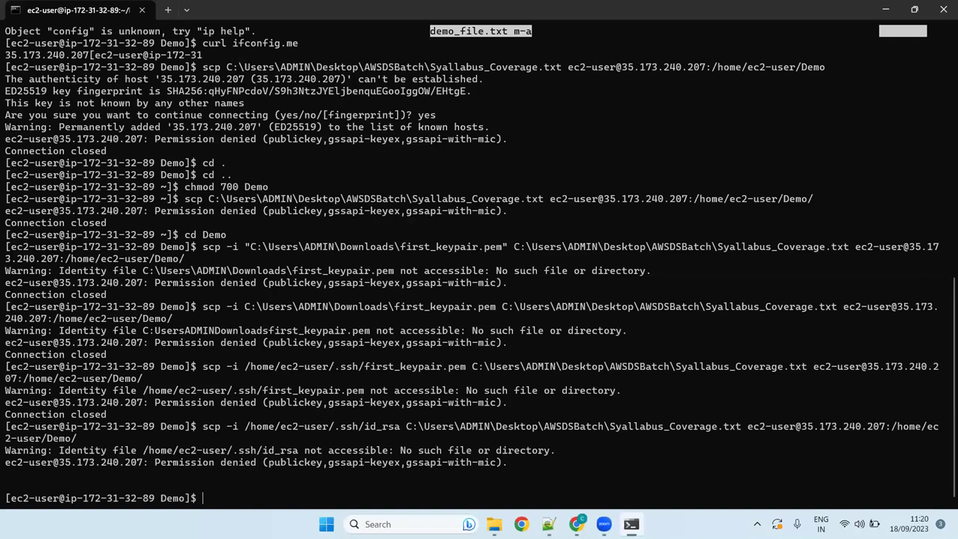
text(nano demo_file.txt)
key(BackSpace)
key(BackSpace)
key(BackSpace)
key(BackSpace)
key(BackSpace)
key(BackSpace)
key(BackSpace)
key(BackSpace)
key(BackSpace)
key(BackSpace)
key(BackSpace)
key(BackSpace)
key(BackSpace)
key(BackSpace)
key(BackSpace)
key(BackSpace)
key(BackSpace)
key(BackSpace)
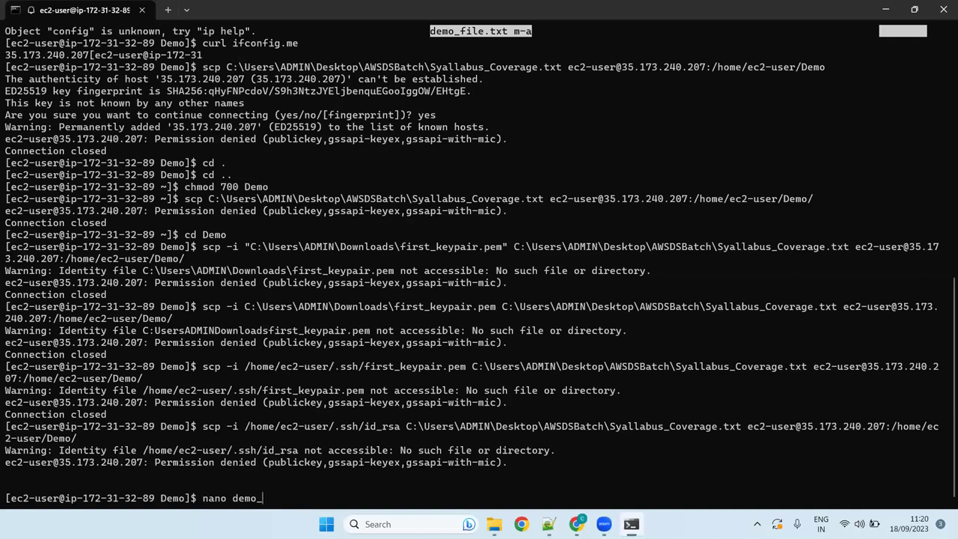
Step: List the files in the Demo directory, view 'demo_file.txt m-a' in nano, and exit the editor
text(ls)
key(Return)
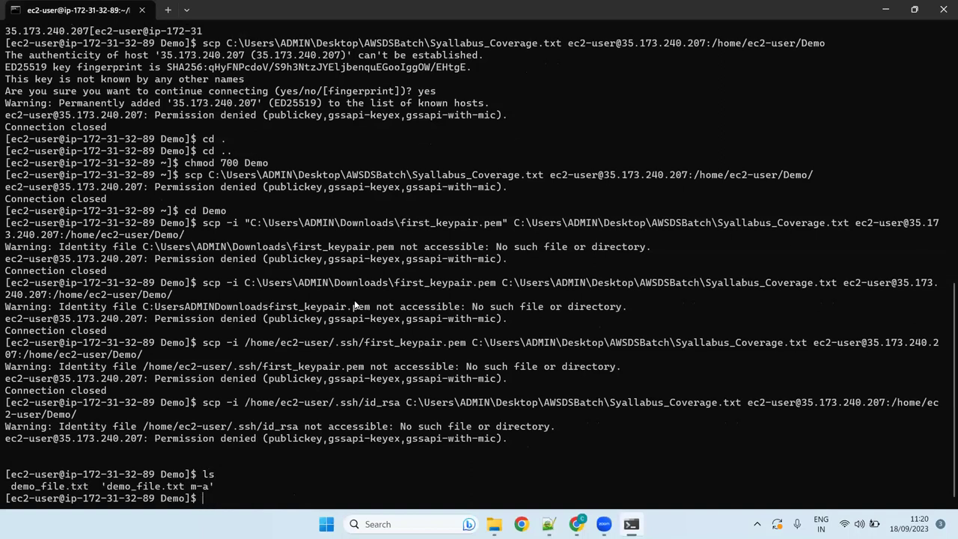
drag(103, 485, 214, 486)
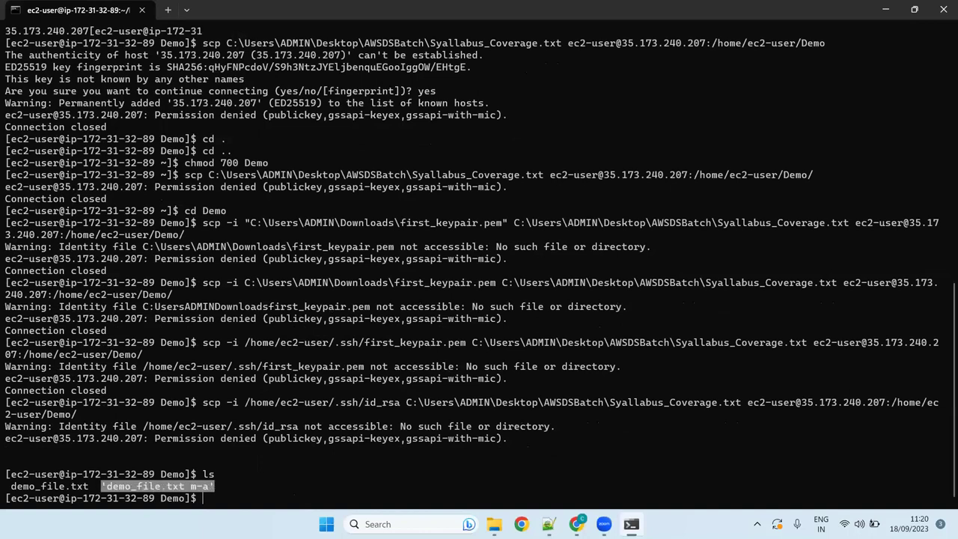
key(ctrl+c)
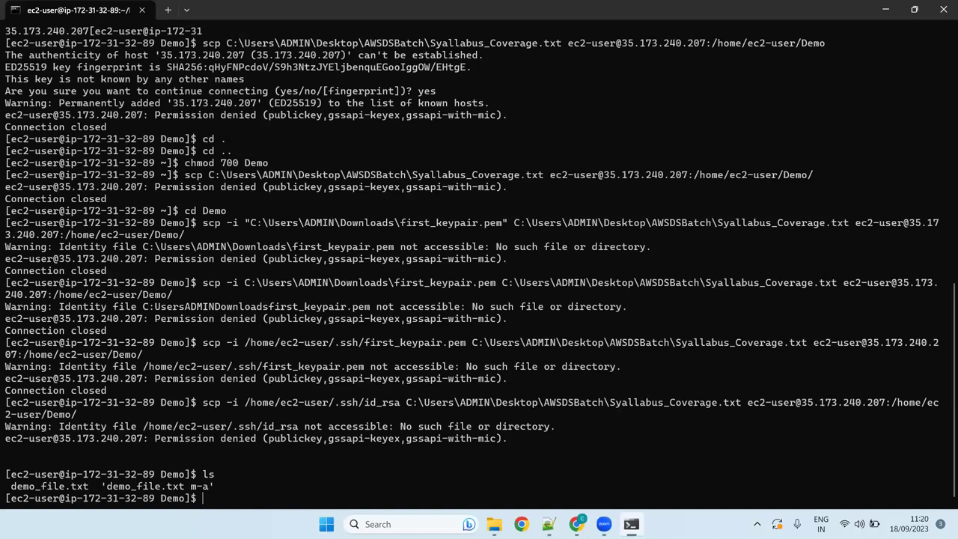
text(nano)
key(ctrl+v)
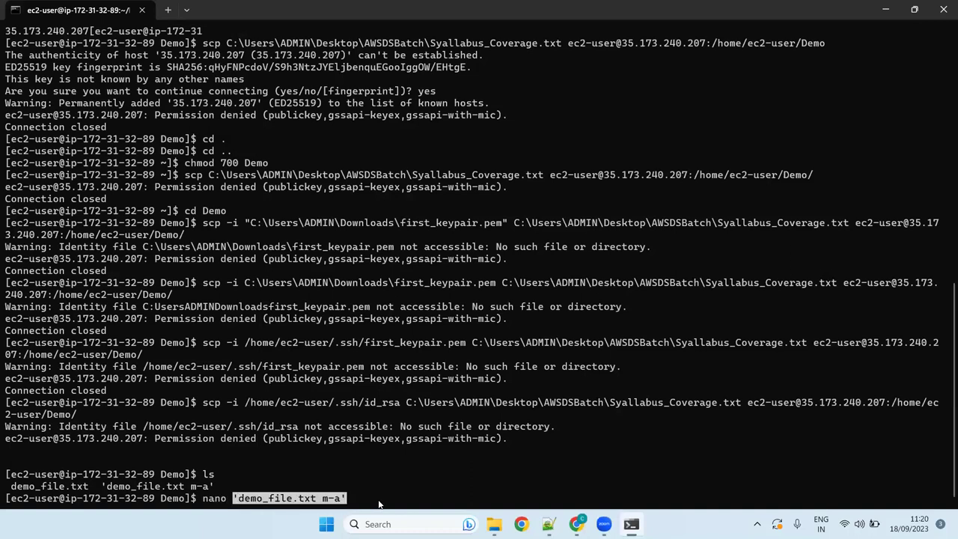
key(Return)
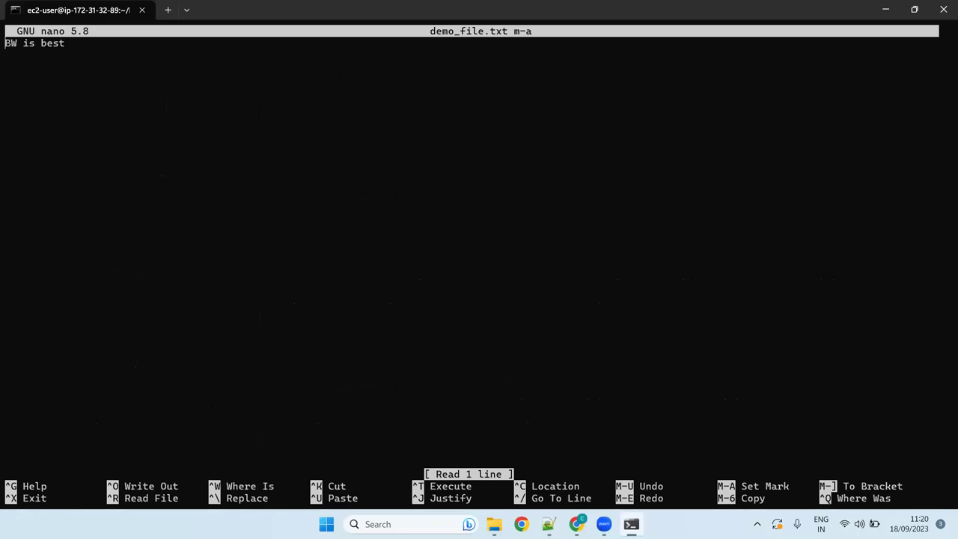
key(ctrl+x)
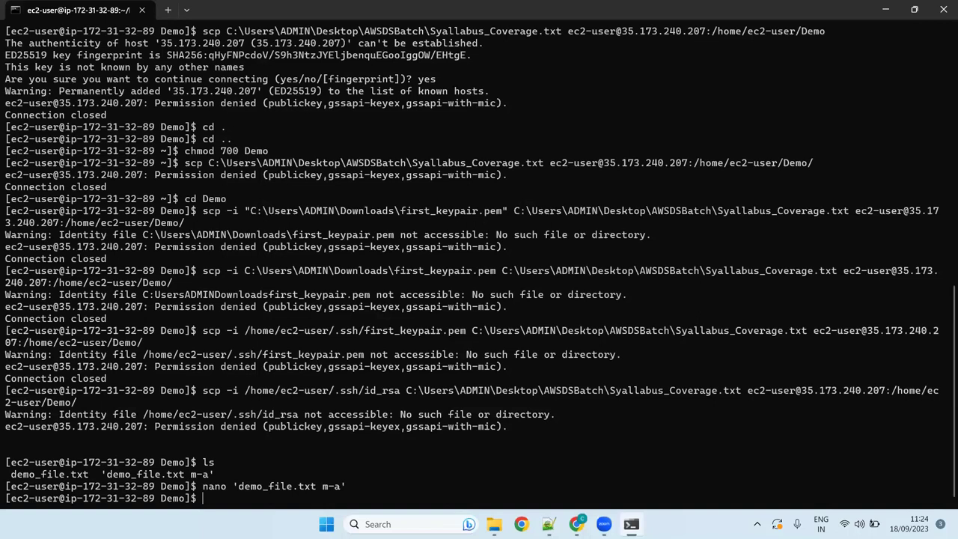
Step: Run the yum installation of python3 with sudo rights
text(sudo yum install p)
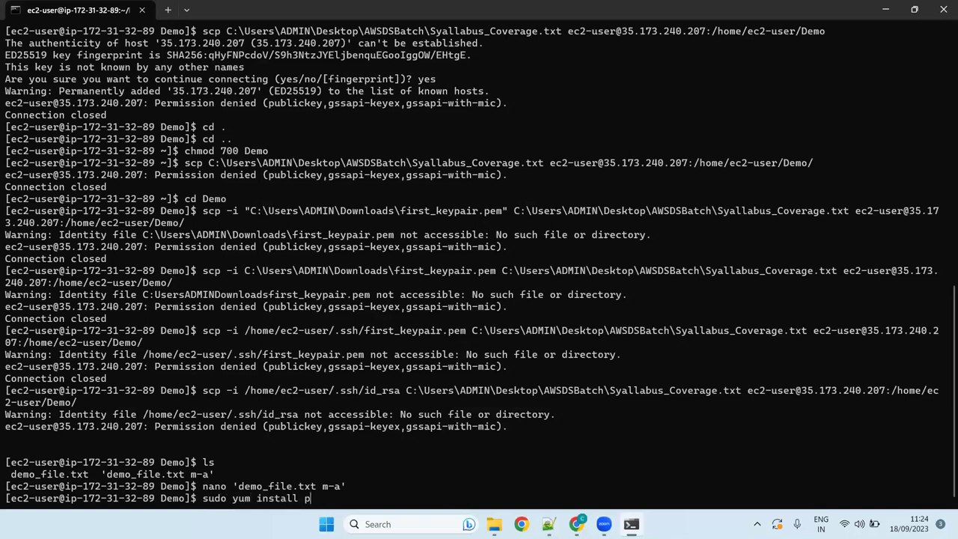
text(ython3)
key(Return)
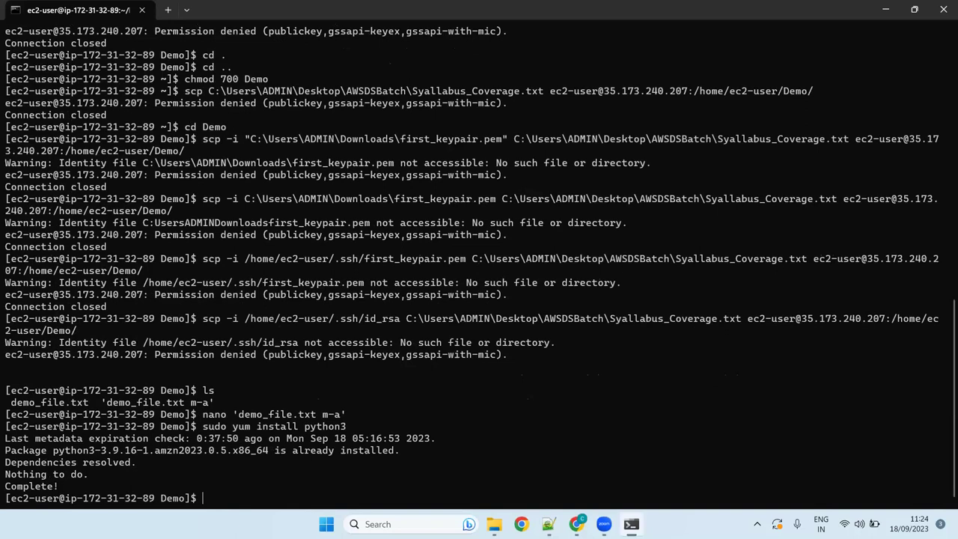
Step: Try to run print('BW is best') directly at the shell prompt
text(print)
text(())
text('')
text(BW )
text(is)
text( best)
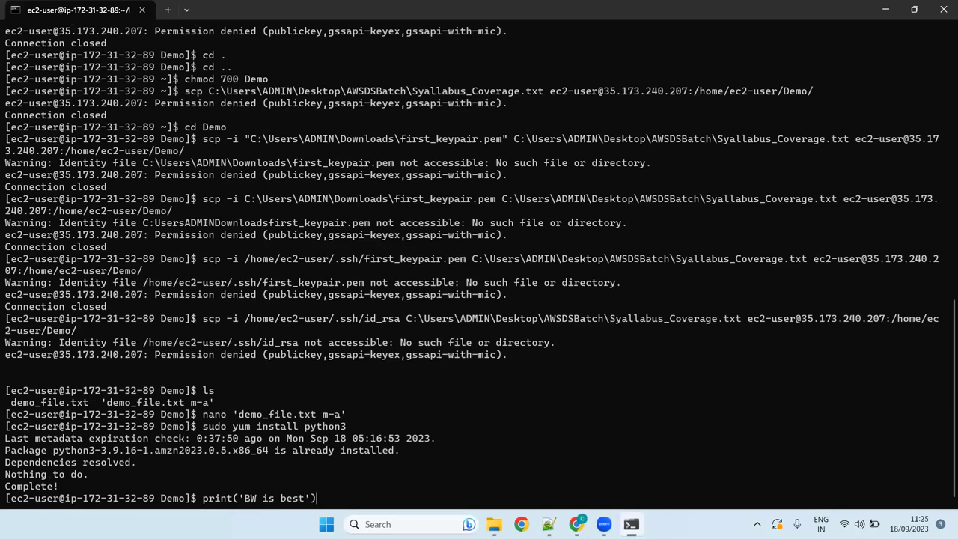
key(Return)
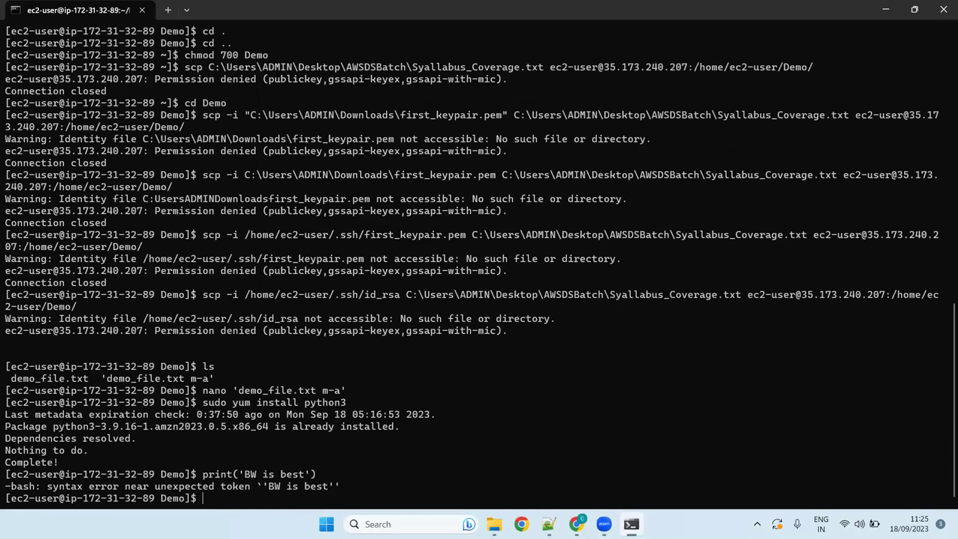
key(Up)
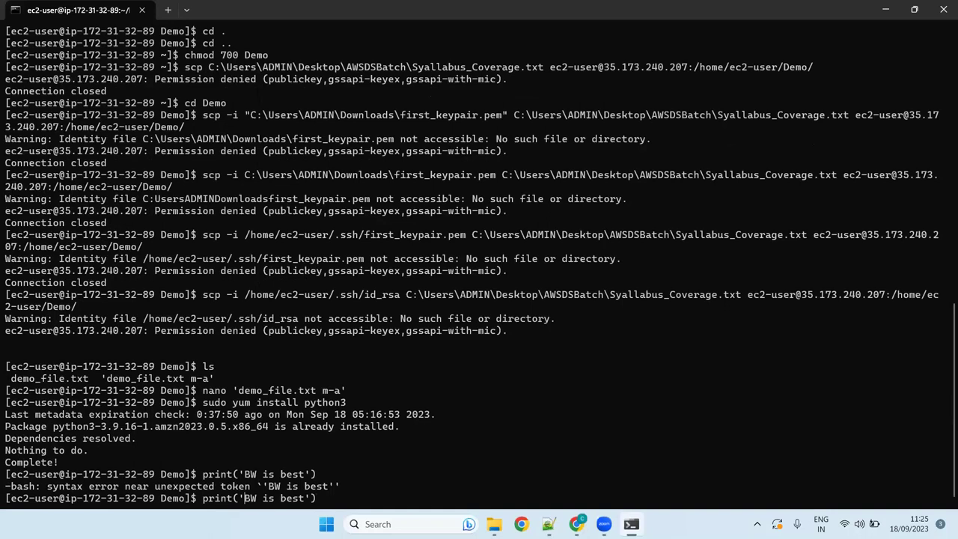
key(BackSpace)
key(Right)
key(Right)
key(Right)
key(Right)
key(Right)
key(Right)
key(Right)
key(Right)
key(Right)
key(Right)
key(Right)
key(Right)
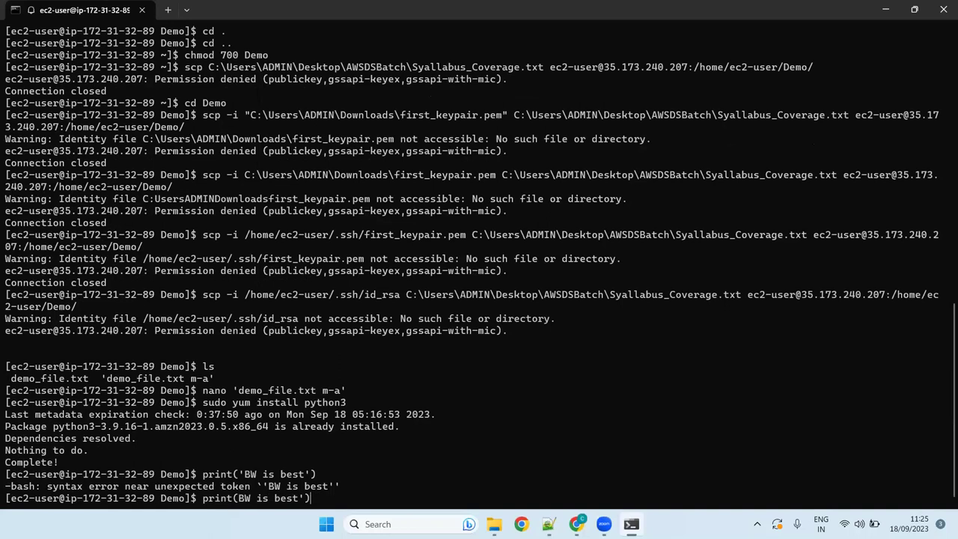
key(BackSpace)
key(BackSpace)
key(BackSpace)
key(BackSpace)
key(BackSpace)
key(BackSpace)
key(BackSpace)
key(BackSpace)
key(BackSpace)
key(BackSpace)
key(BackSpace)
key(BackSpace)
key(BackSpace)
key(BackSpace)
key(BackSpace)
key(BackSpace)
key(BackSpace)
key(BackSpace)
Step: Check the installed Python version with python3 --version
text(pyhto)
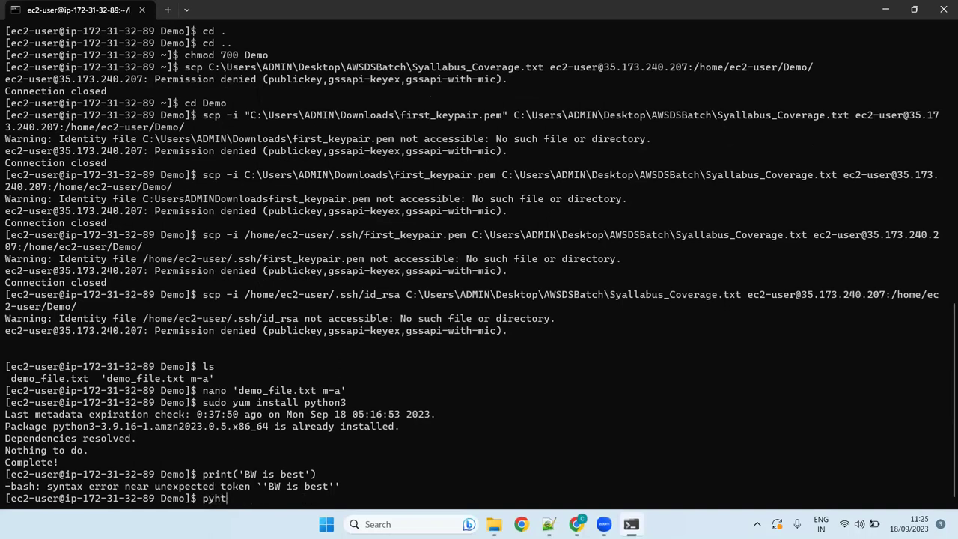
key(BackSpace)
key(BackSpace)
key(BackSpace)
key(BackSpace)
text(ython 3 --version)
key(Return)
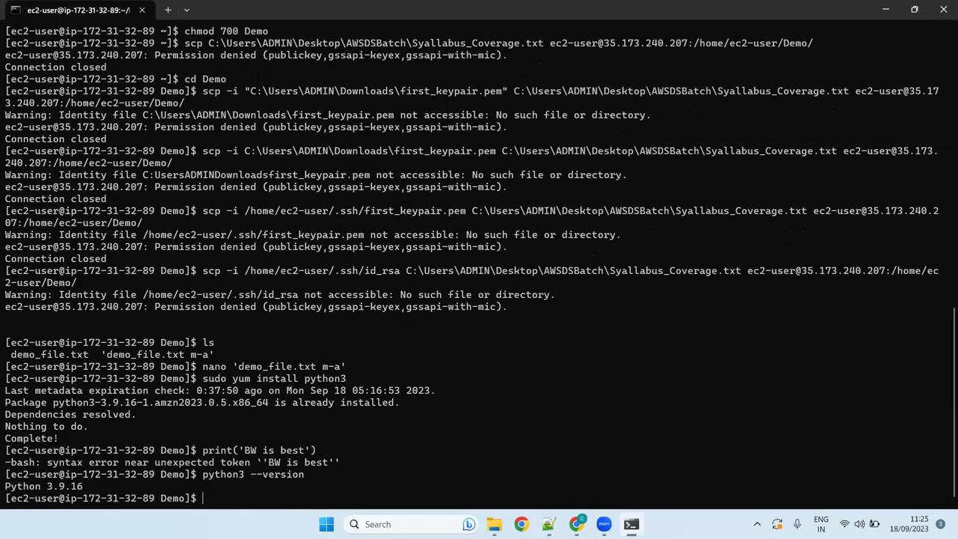
Step: Try to evaluate 3+10 at the shell prompt, and move up from Demo to its parent directory
text(3+10)
key(Return)
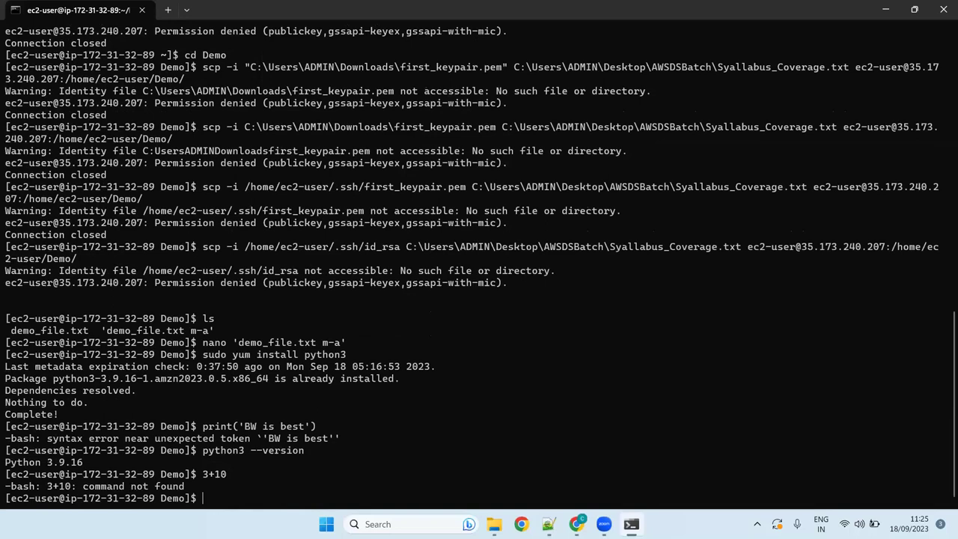
text(cd ..)
key(Return)
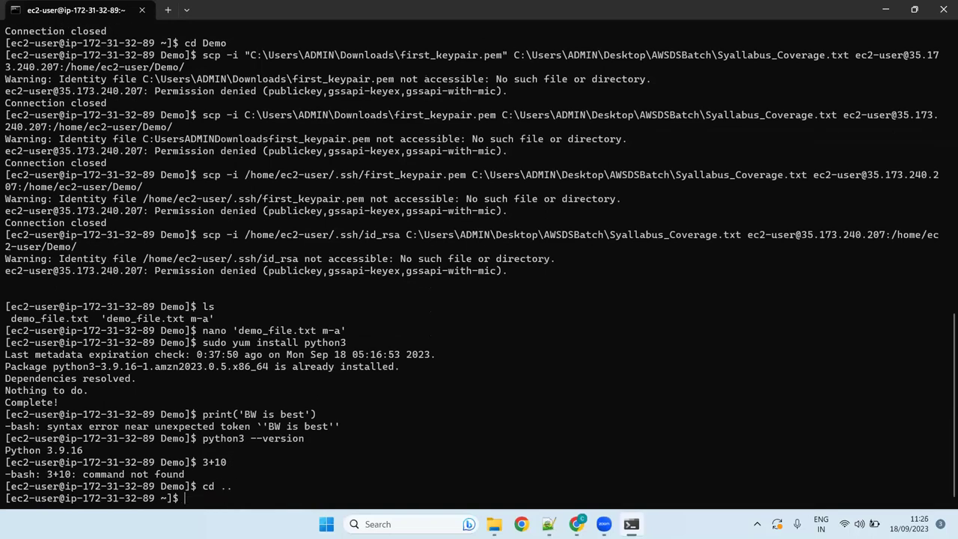
Step: Try to run print(3+10) directly at the shell prompt in the home directory
text(print)
text(())
text(3+10)
key(Return)
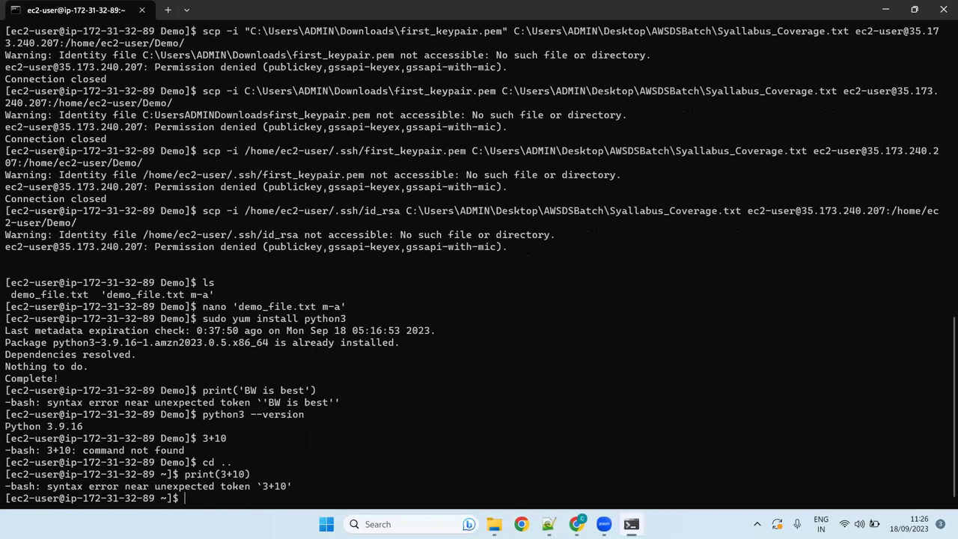
Step: Start the Python interactive interpreter, trying python and python3 as the command name
text(pt)
text(hon)
text(y)
key(Return)
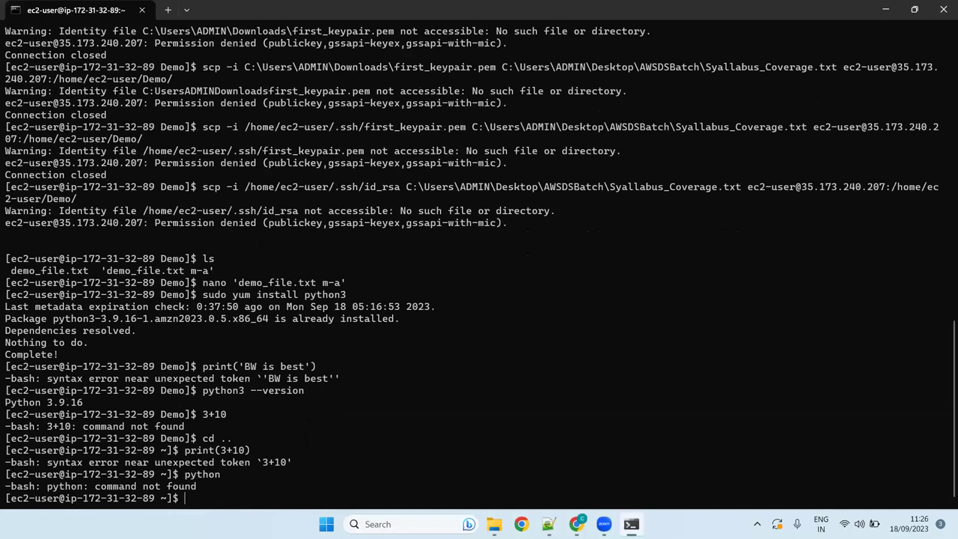
text(python3)
key(Return)
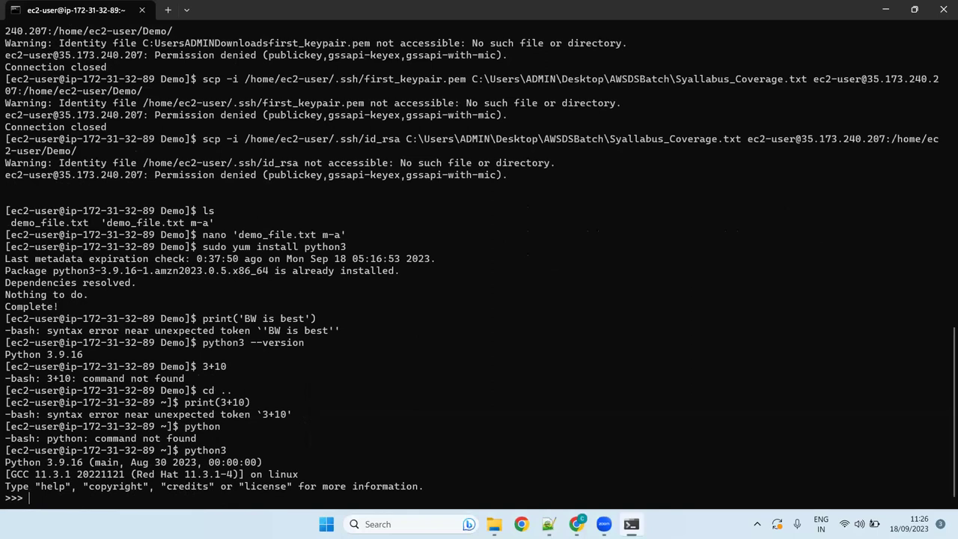
Step: Run print(3+10) in the Python interpreter
text(print())
key(Left)
text(3+10)
key(Return)
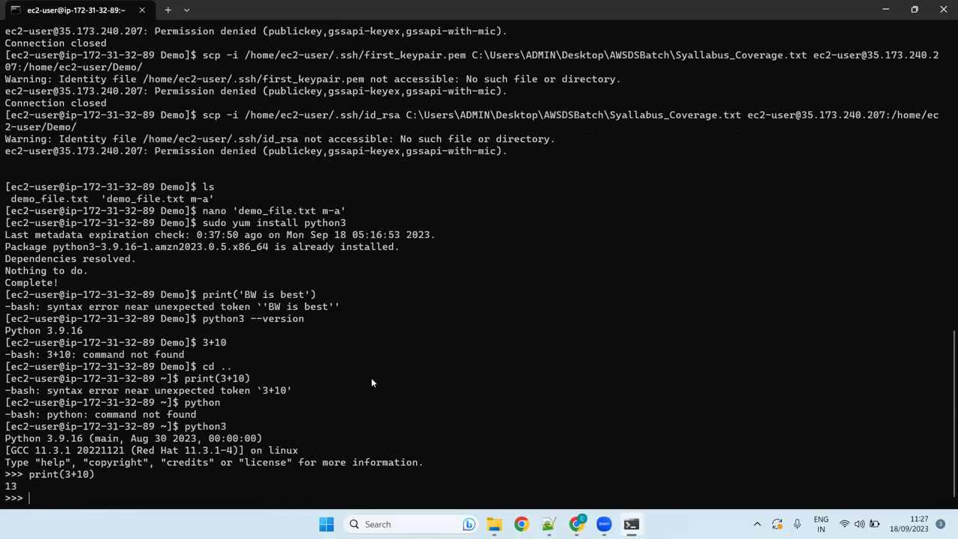
Step: Look back over the EC2 session's terminal output from its start, and close the terminal window
scroll(371, 381, up, 15)
scroll(371, 378, up, 8)
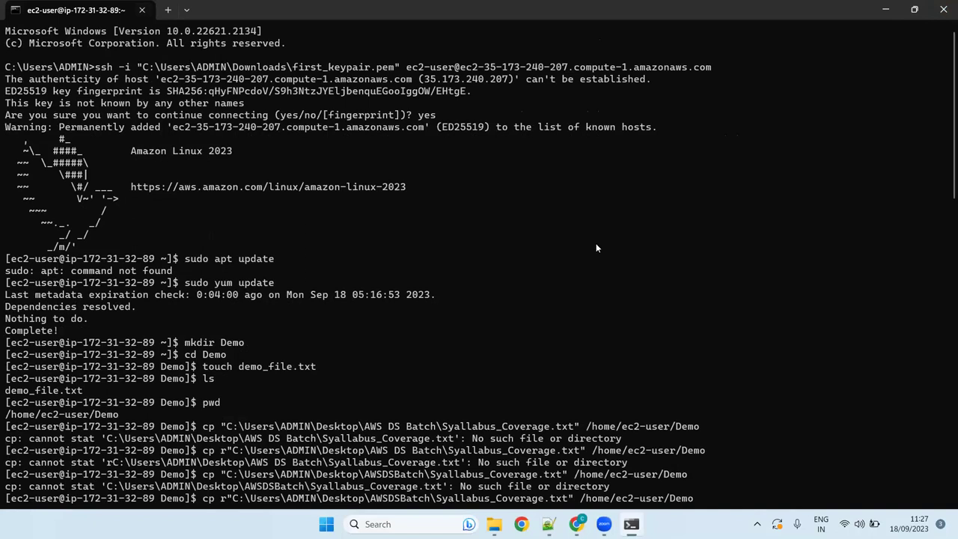
scroll(596, 244, down, 20)
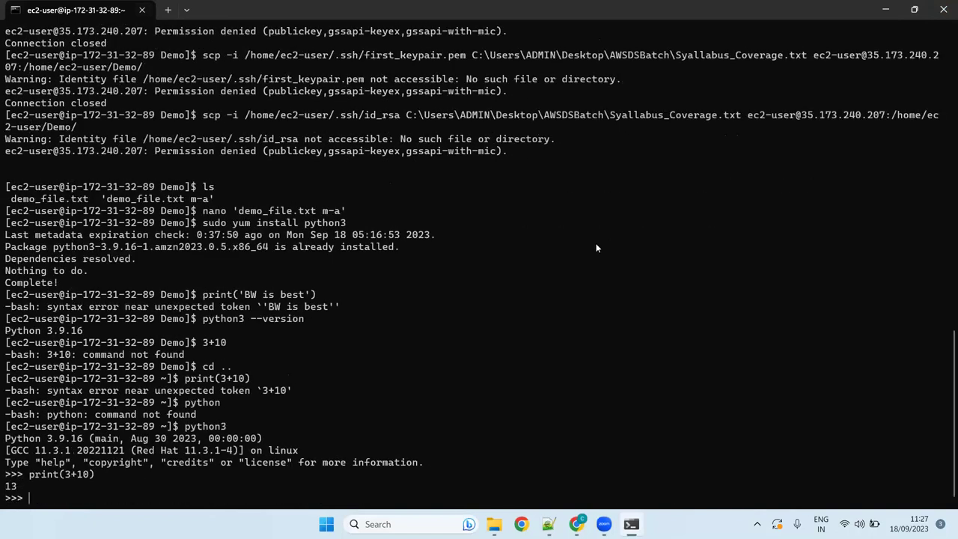
click(942, 16)
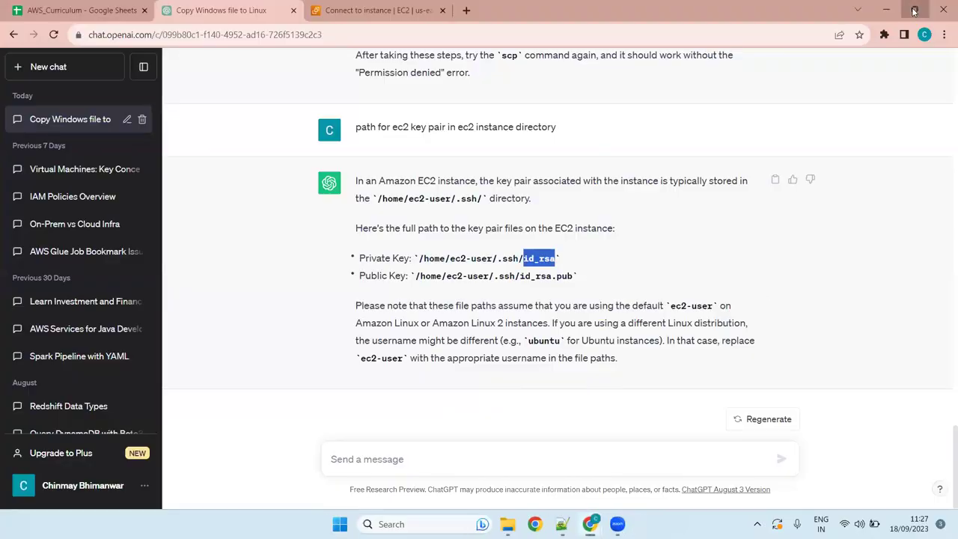
Step: Switch to Notepad++, keep the missing Syallabus_Coverage.txt in the editor, and place the cursor below the "2]Configuration of AWS CLI:" heading
click(914, 10)
click(914, 101)
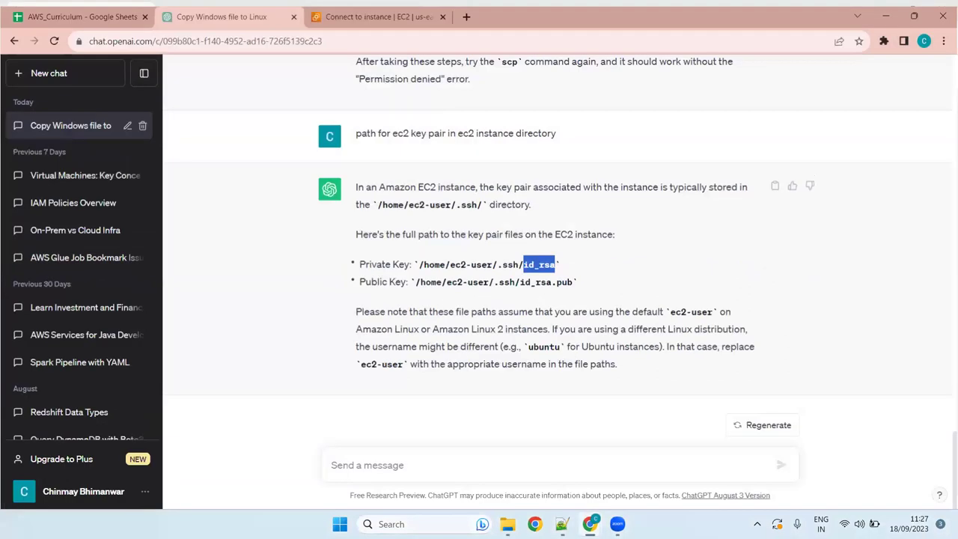
click(562, 524)
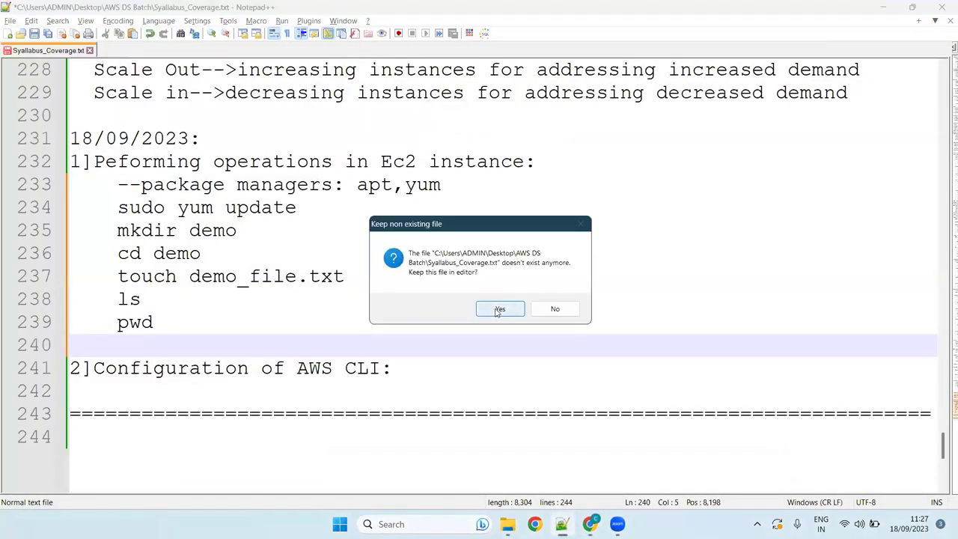
click(497, 309)
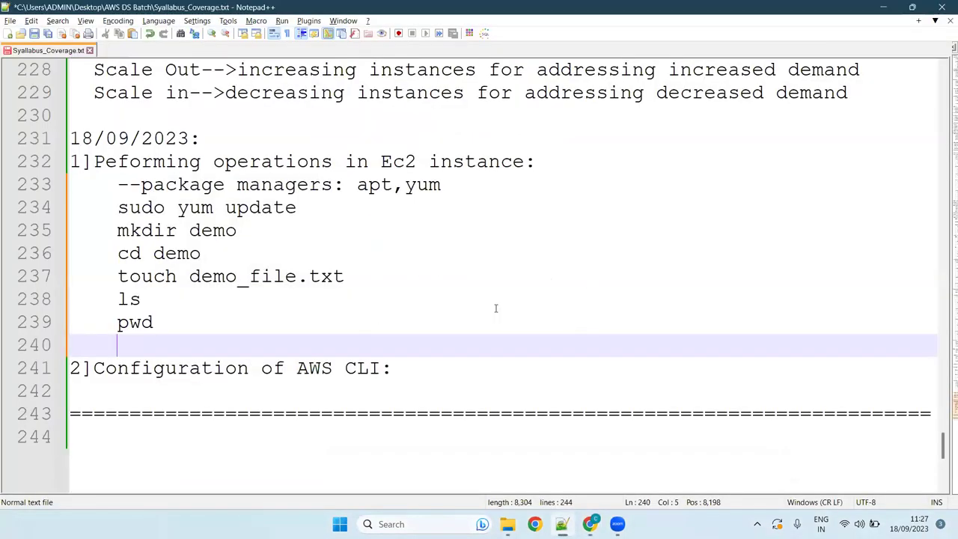
click(175, 386)
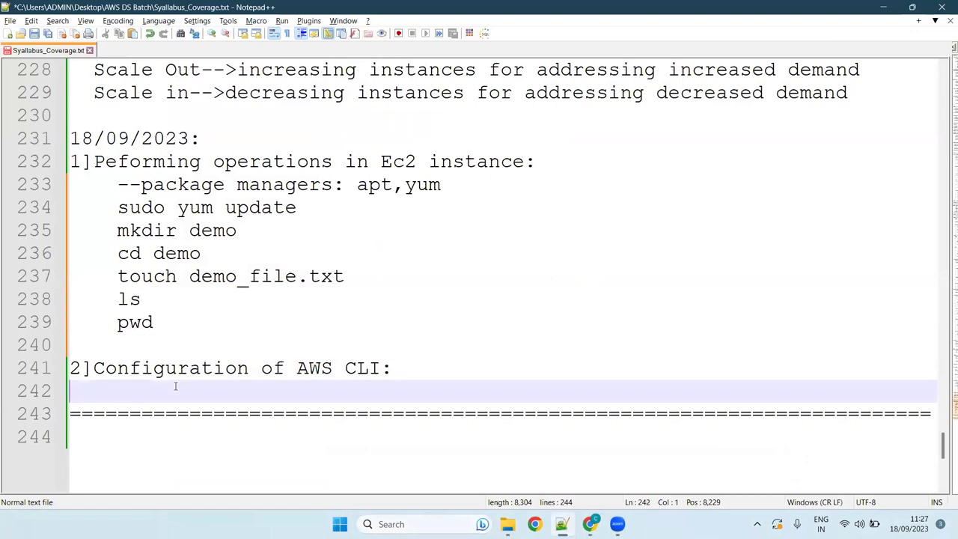
click(425, 370)
click(103, 385)
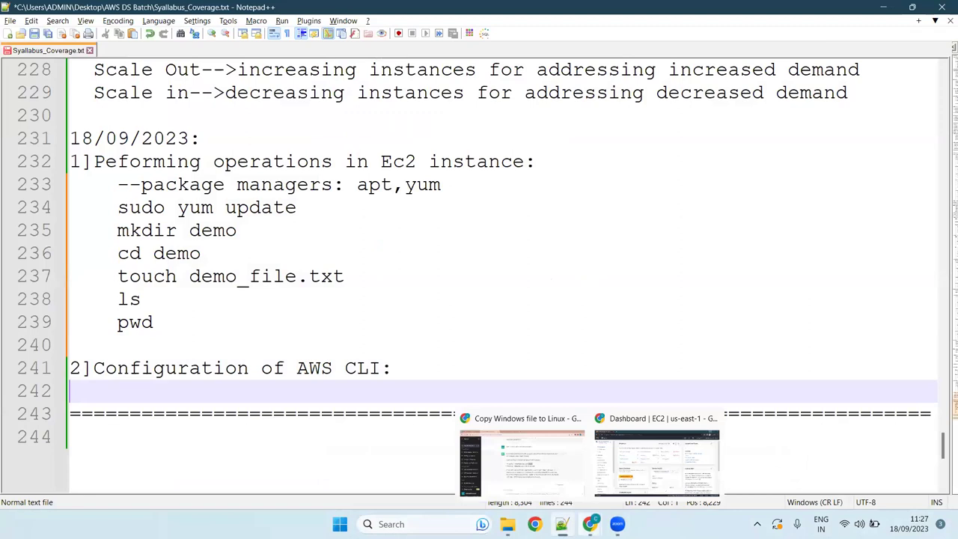
Step: Search Google in a new Chrome tab for "download aws cli for windows" and maximize the browser window
click(591, 524)
key(alt+Tab)
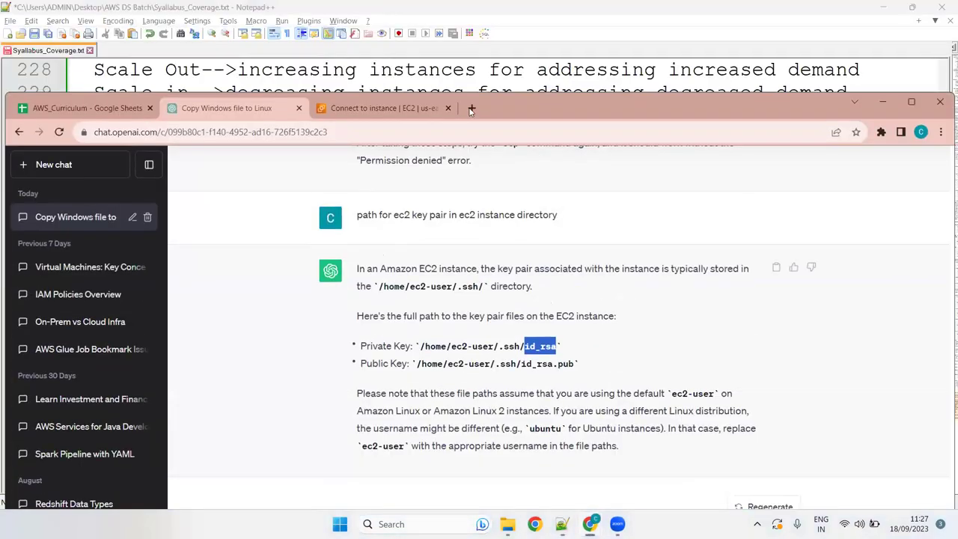
click(472, 107)
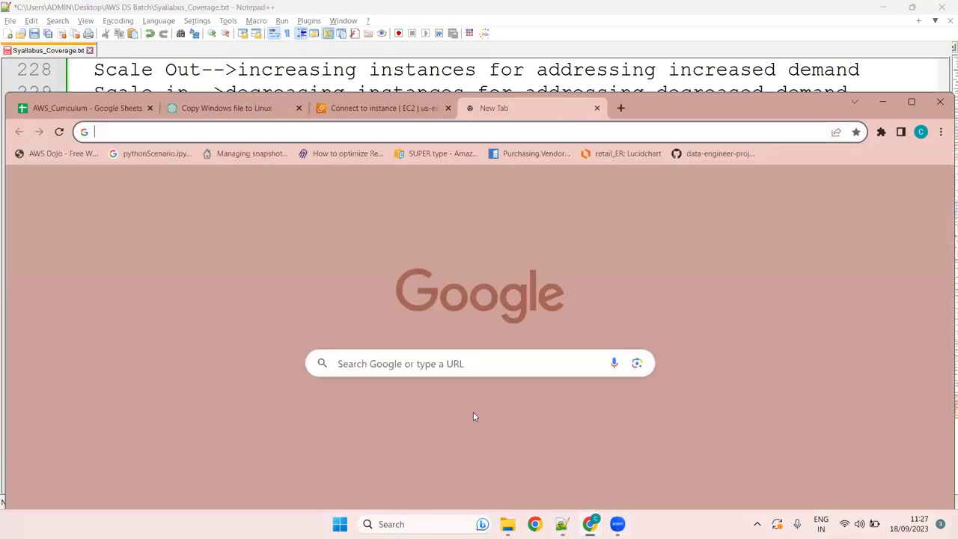
text(down)
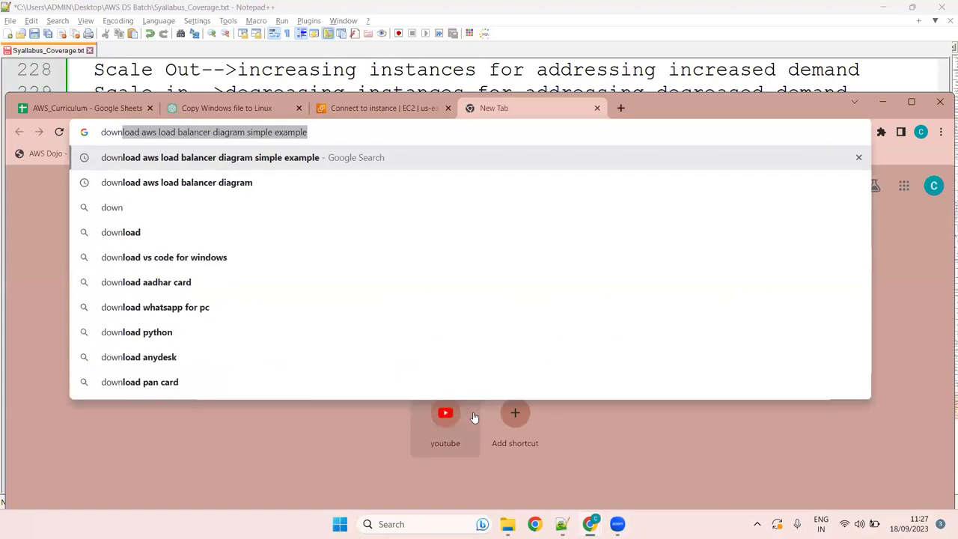
text(load awws)
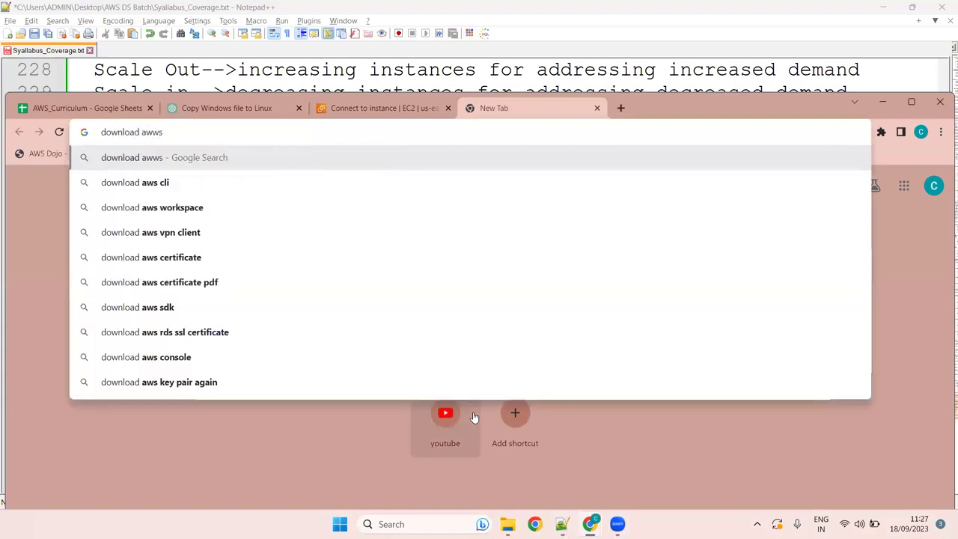
key(BackSpace)
key(BackSpace)
text(s )
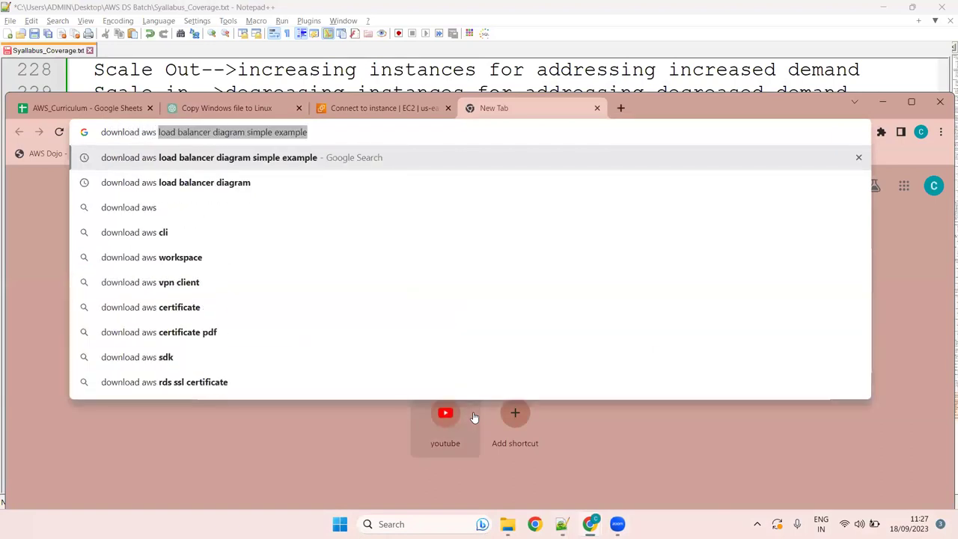
text(cli)
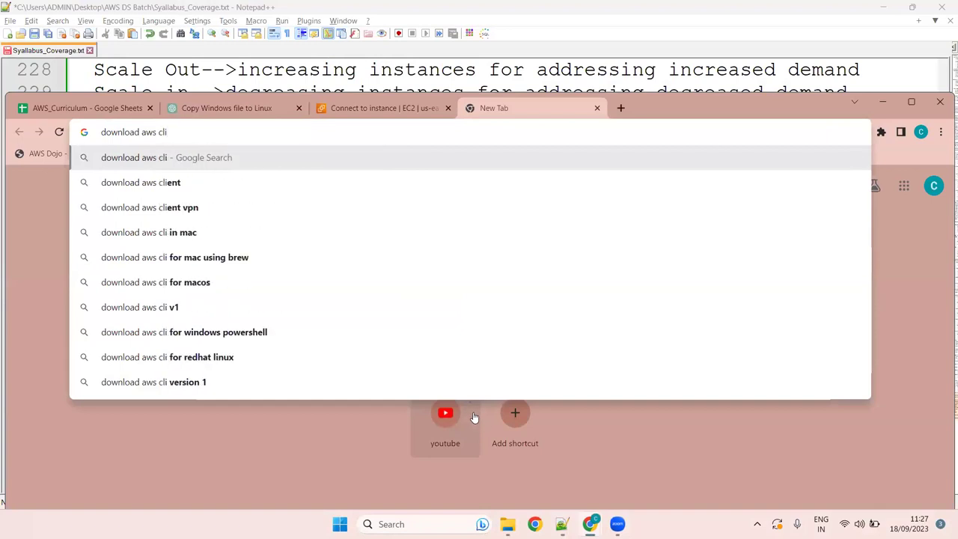
text( for )
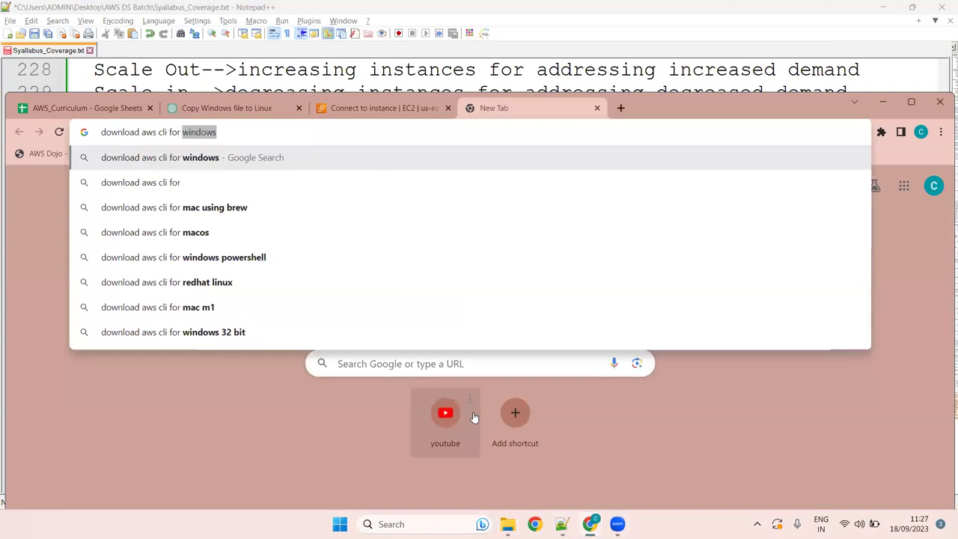
text(windows)
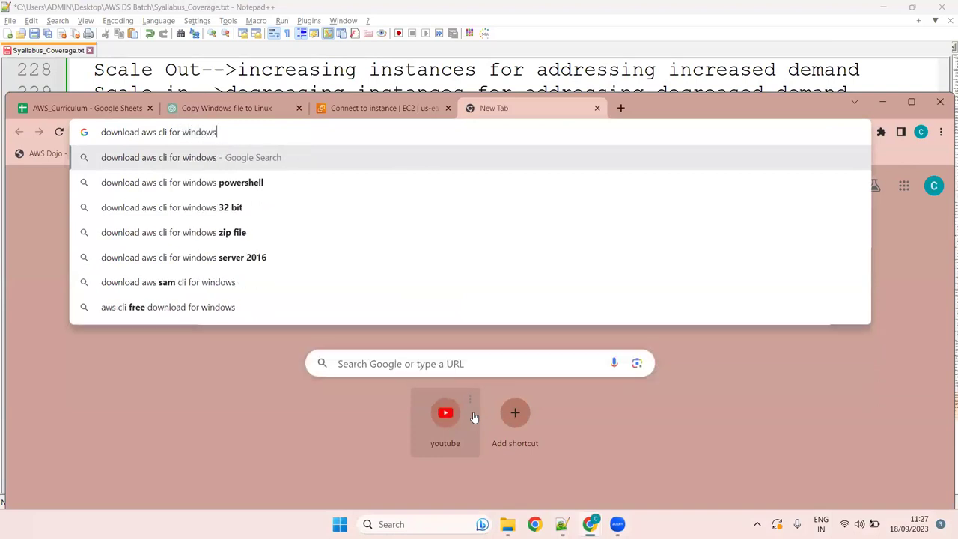
key(Return)
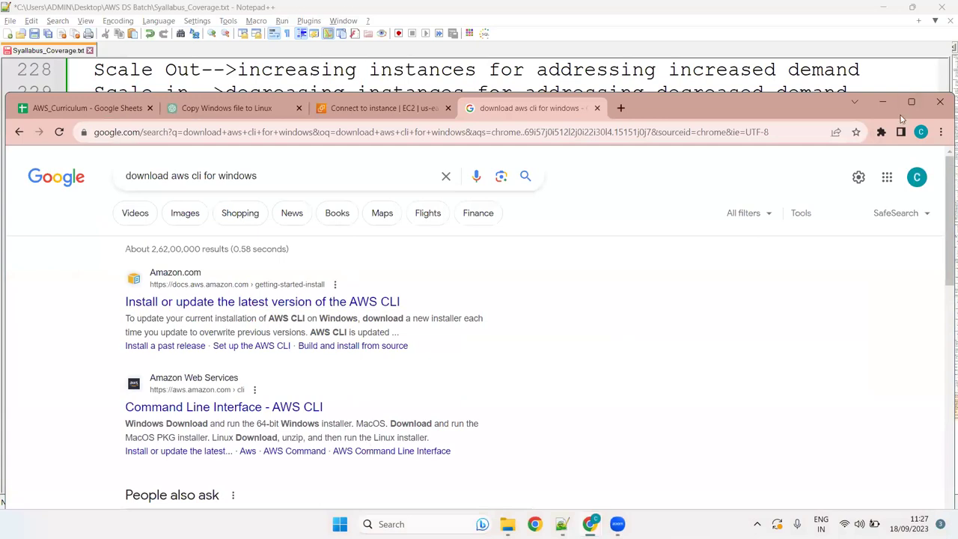
mouse_move(905, 106)
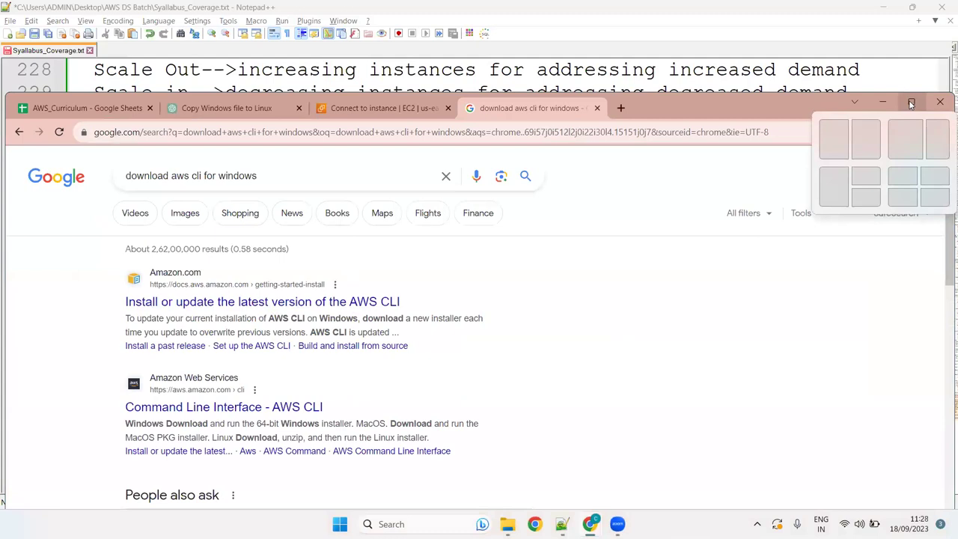
click(911, 103)
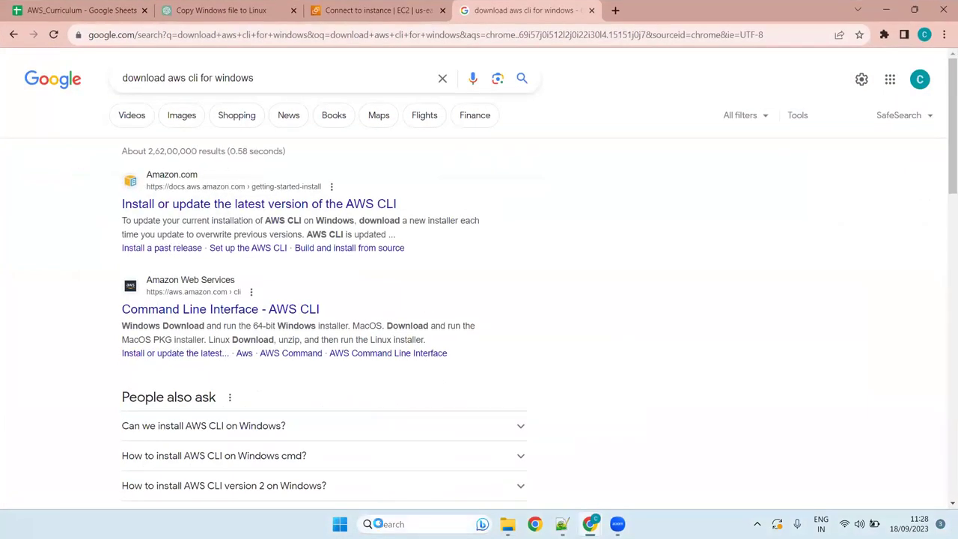
Step: Open a Windows Command Prompt and maximize its window
click(379, 523)
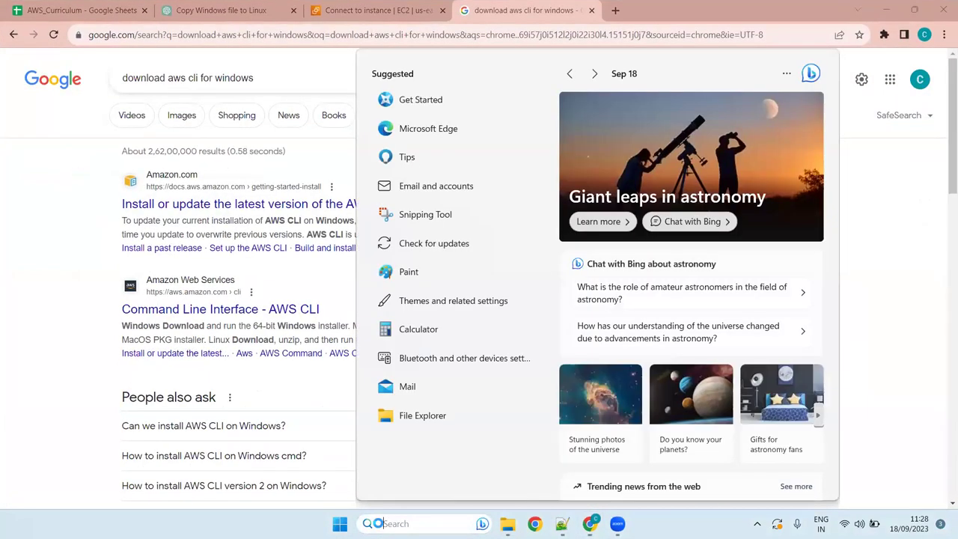
text(cmd)
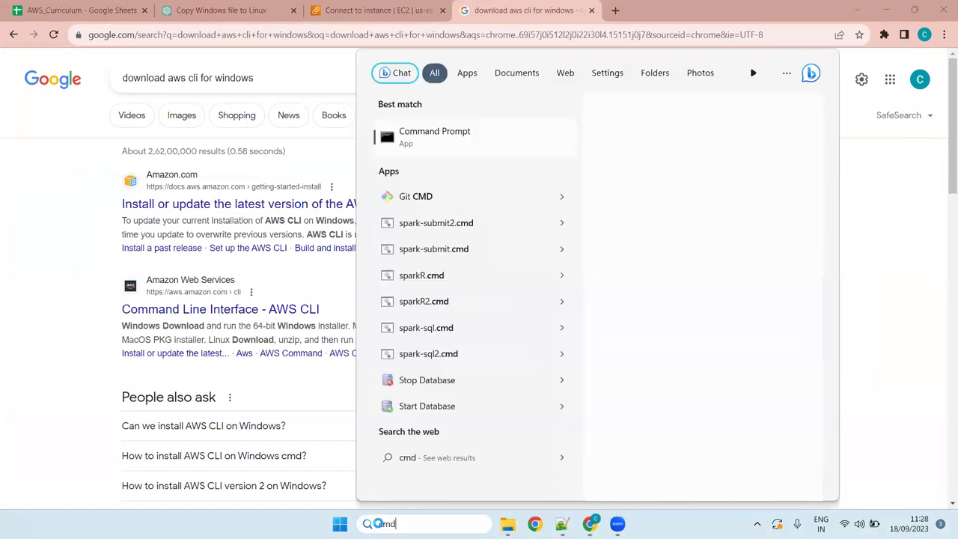
key(Return)
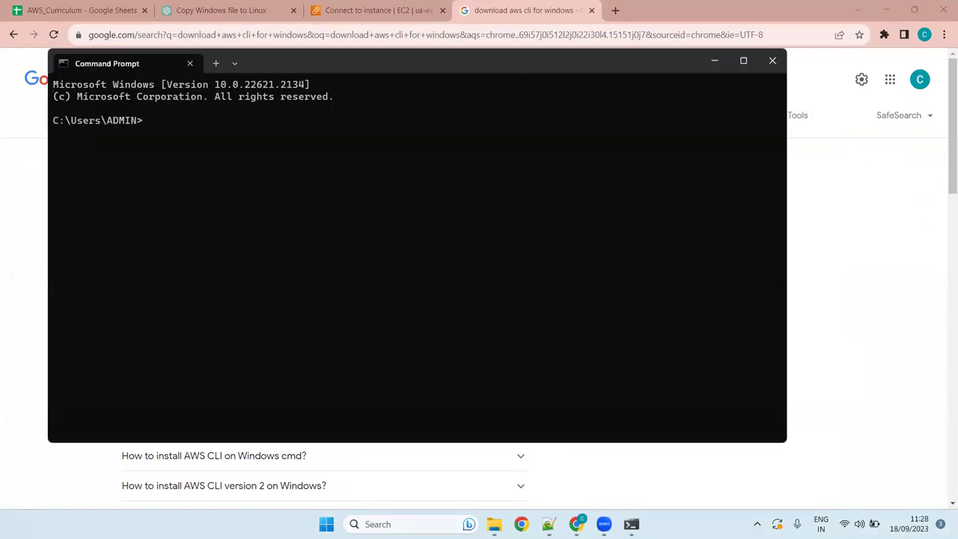
click(744, 61)
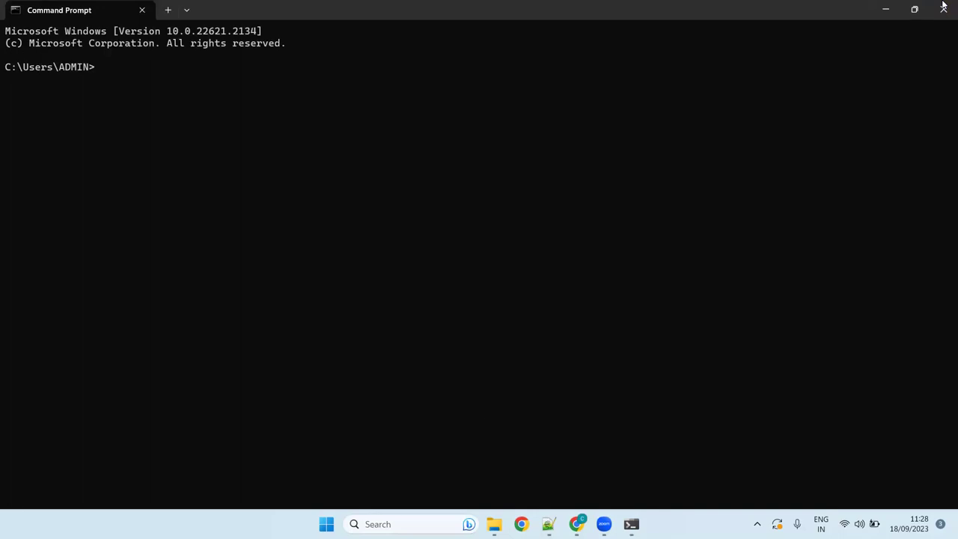
Step: Switch to Notepad++ and add "nano file_name" below "pwd" in the EC2 operations notes
click(549, 524)
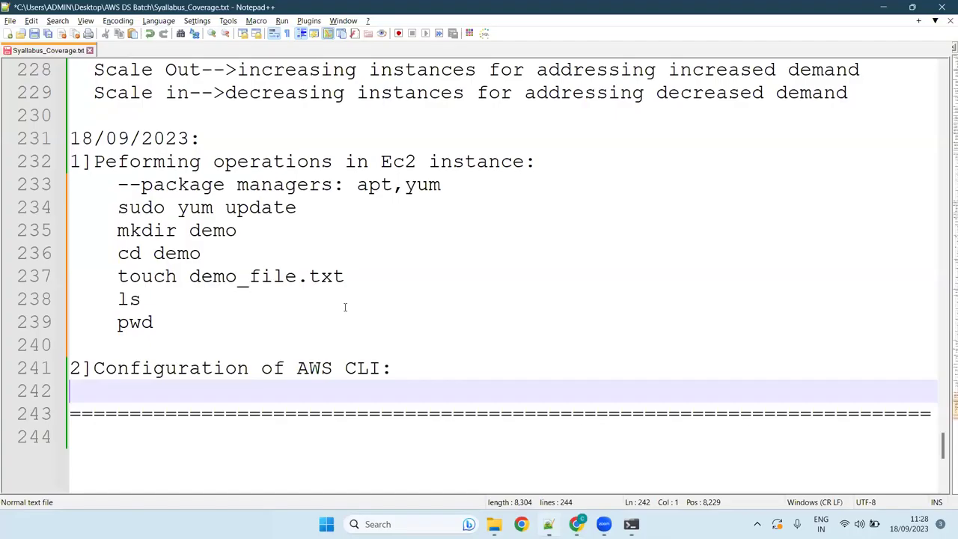
click(143, 342)
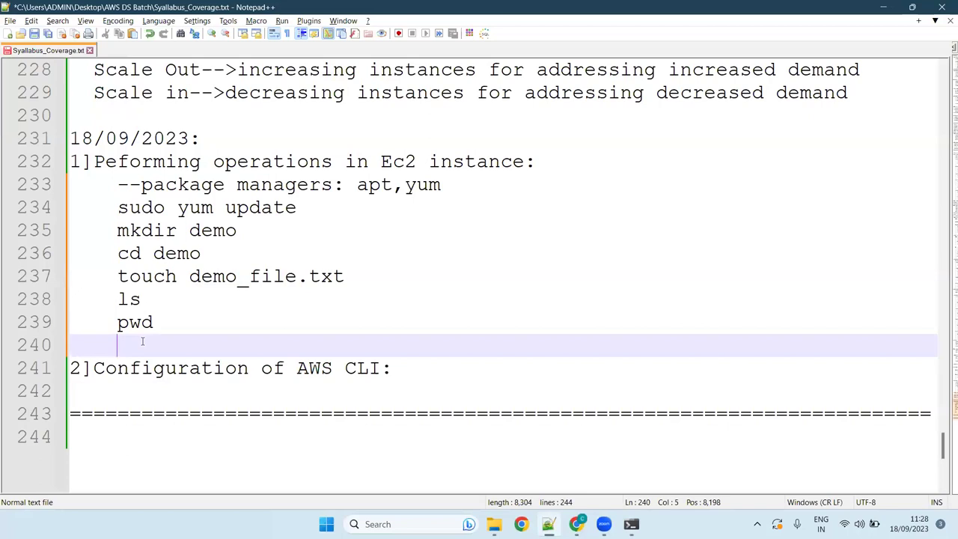
text(nano file)
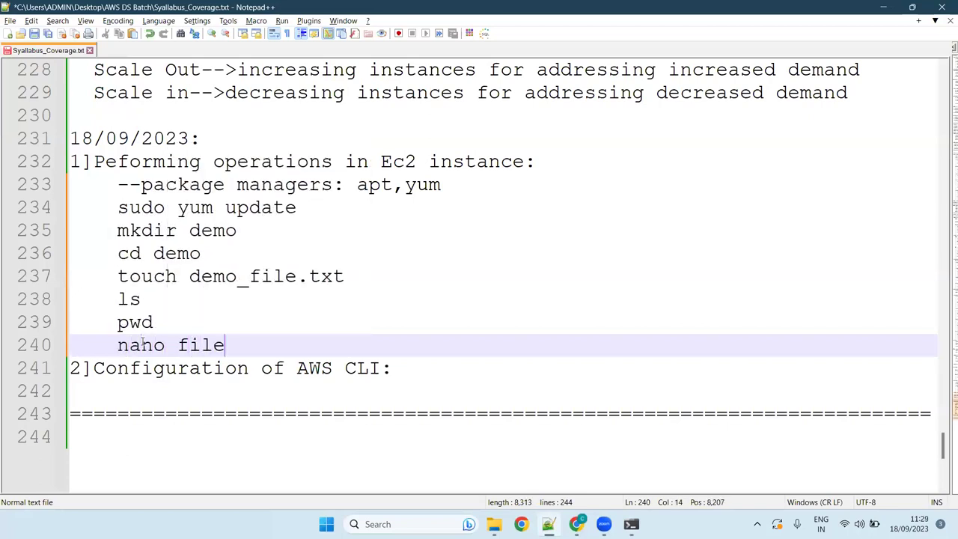
text(_name)
key(Return)
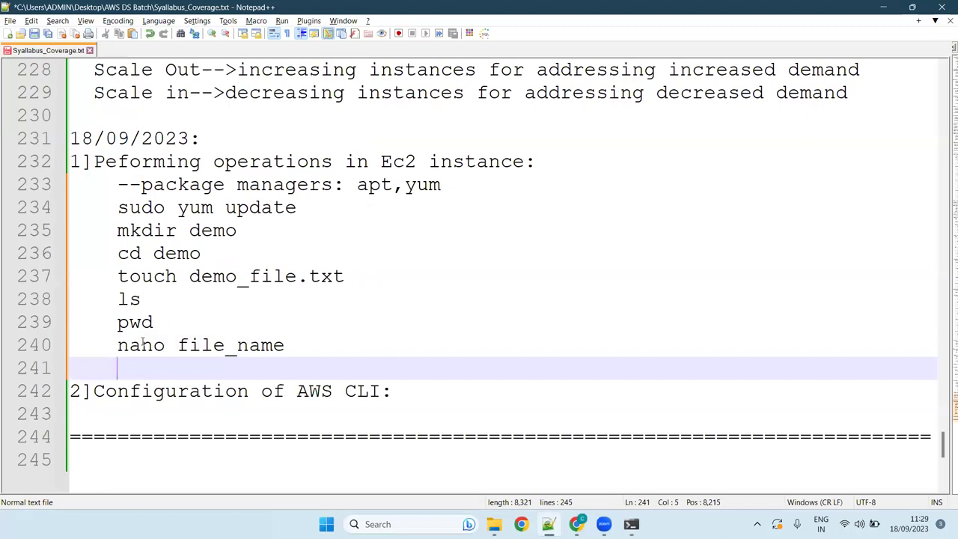
Step: Add the line "sudo yum install <package-name>" below "nano file_name" and start a new line after it
text(sudo yum)
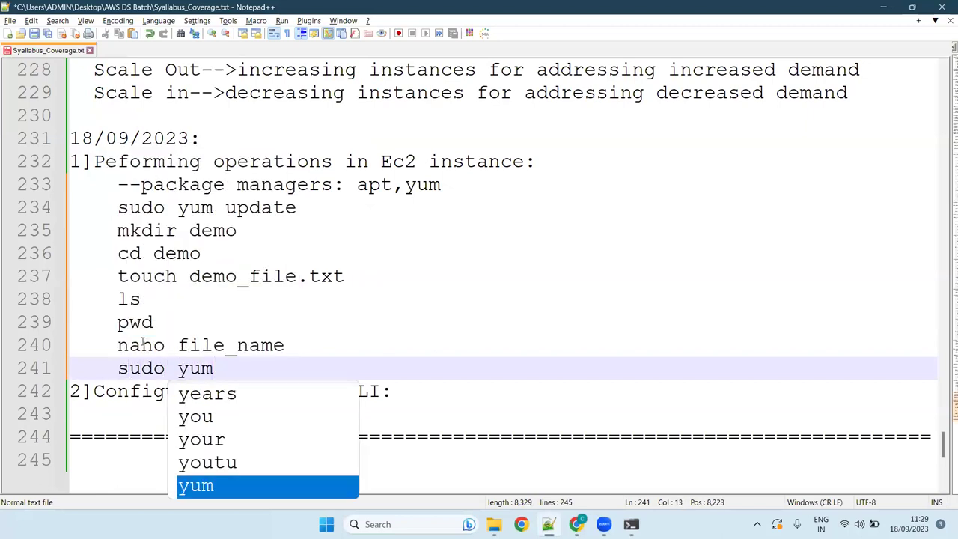
text( install <>)
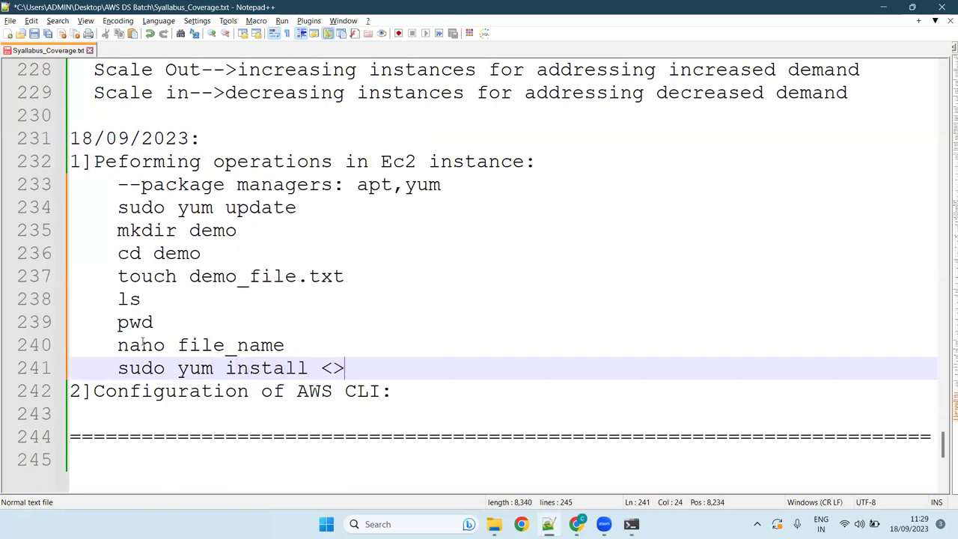
key(Left)
text(package)
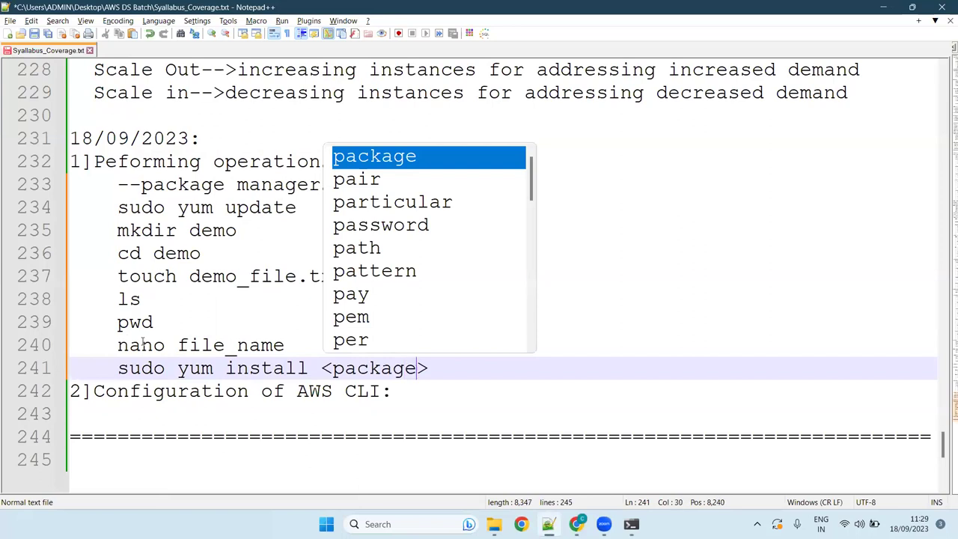
text(-name)
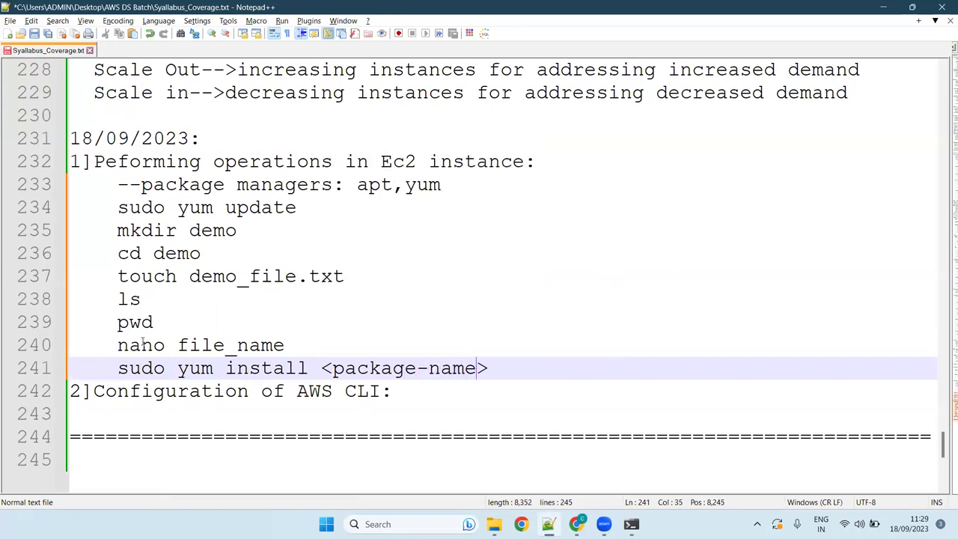
key(Right)
key(Right)
key(Left)
key(Return)
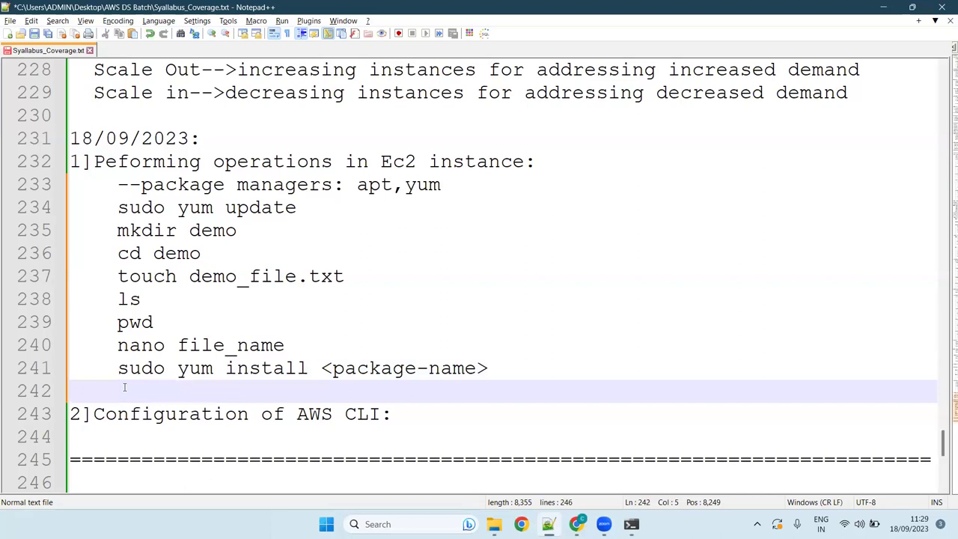
Step: Add "scp" and "mv" on separate lines followed by a blank line, and place the cursor below the "2]Configuration of AWS CLI:" heading
text(scp)
key(Return)
text(mv)
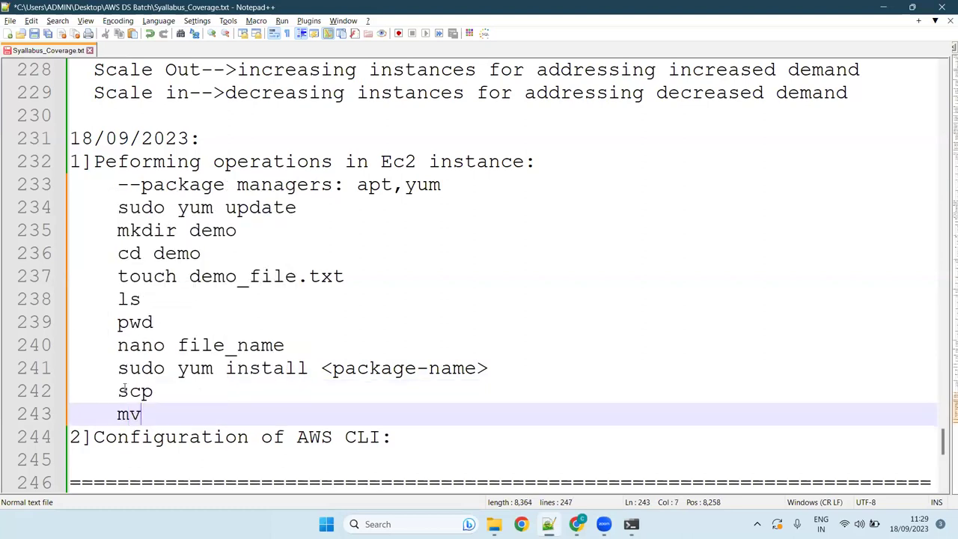
key(Return)
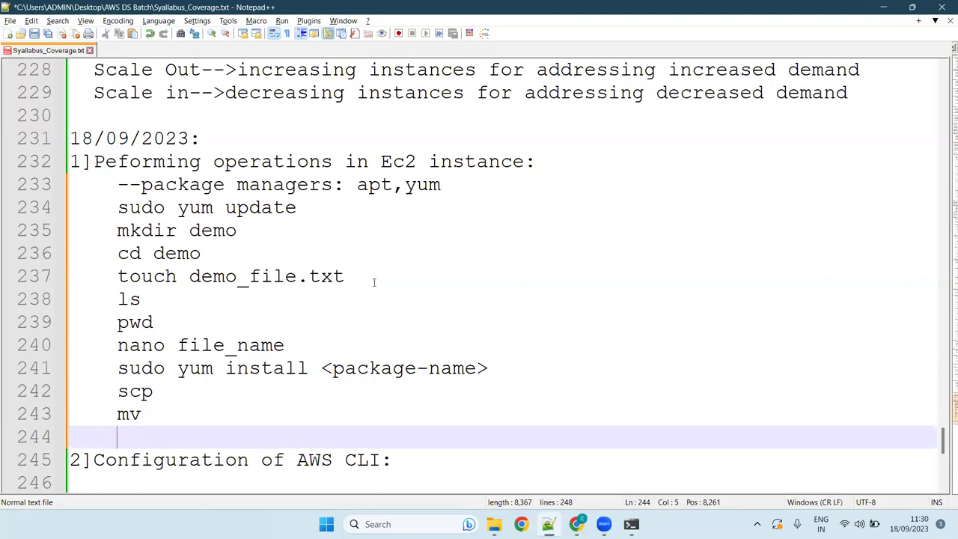
click(184, 476)
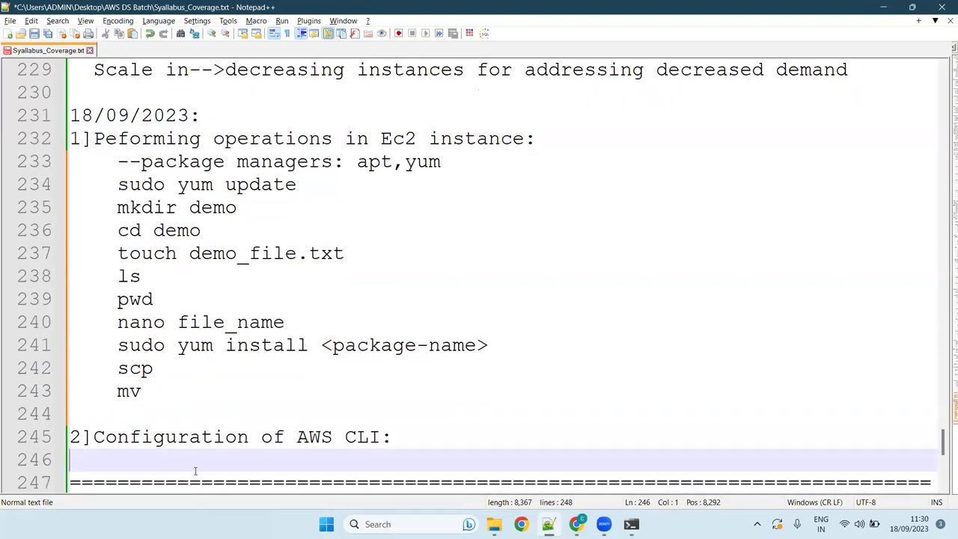
Step: Switch to the Command Prompt and run "aws configure"
click(631, 524)
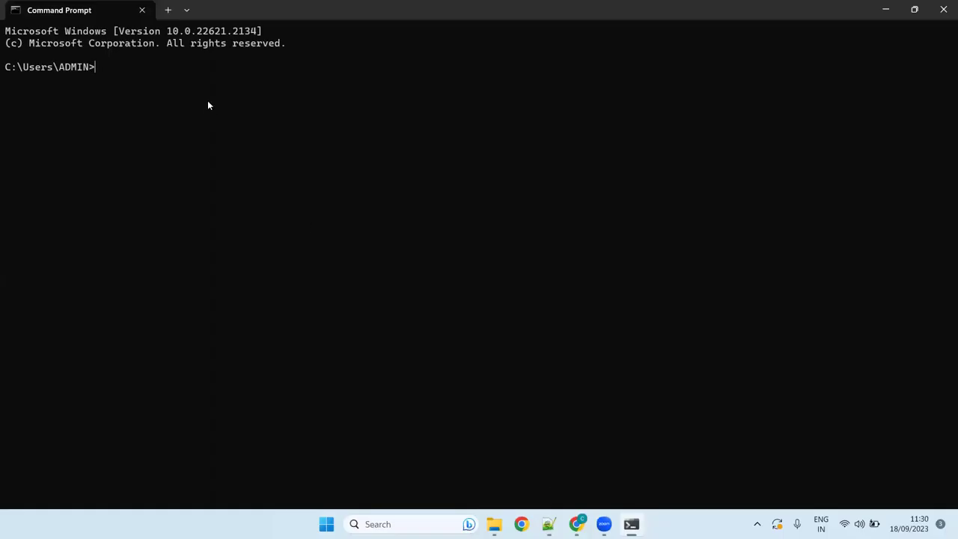
text(aws configure)
key(Return)
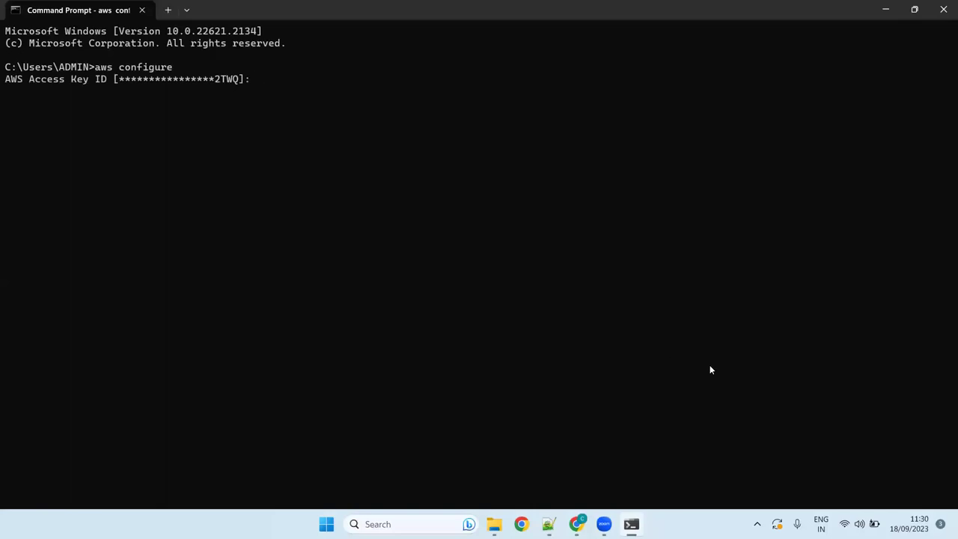
Step: Switch to the Chrome window with the AWS CLI search and open the AWS Console Home from the Connect to instance page
mouse_move(573, 524)
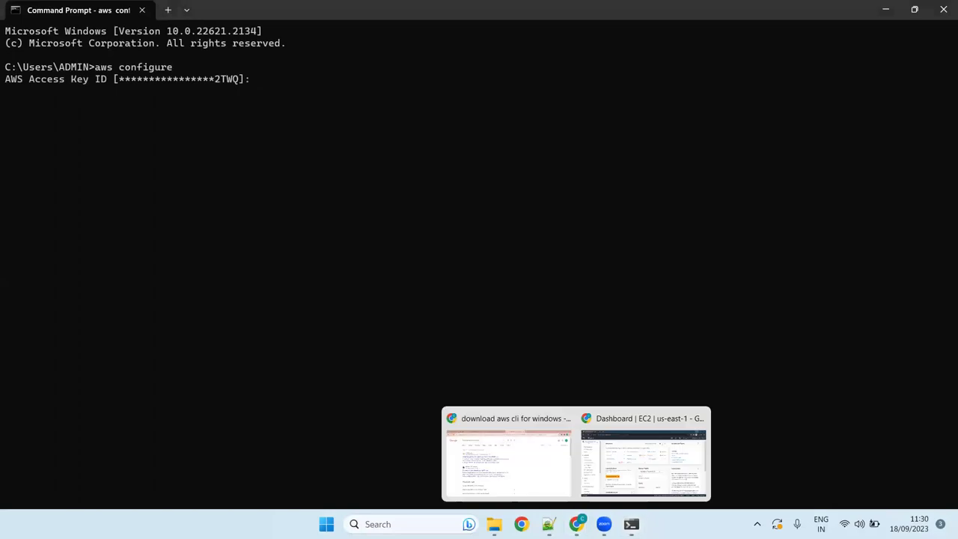
click(507, 456)
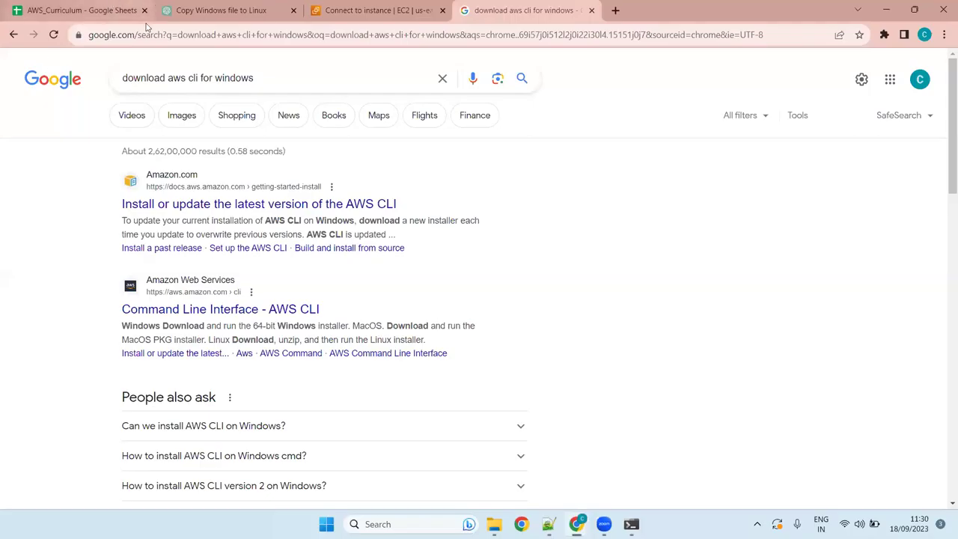
click(915, 10)
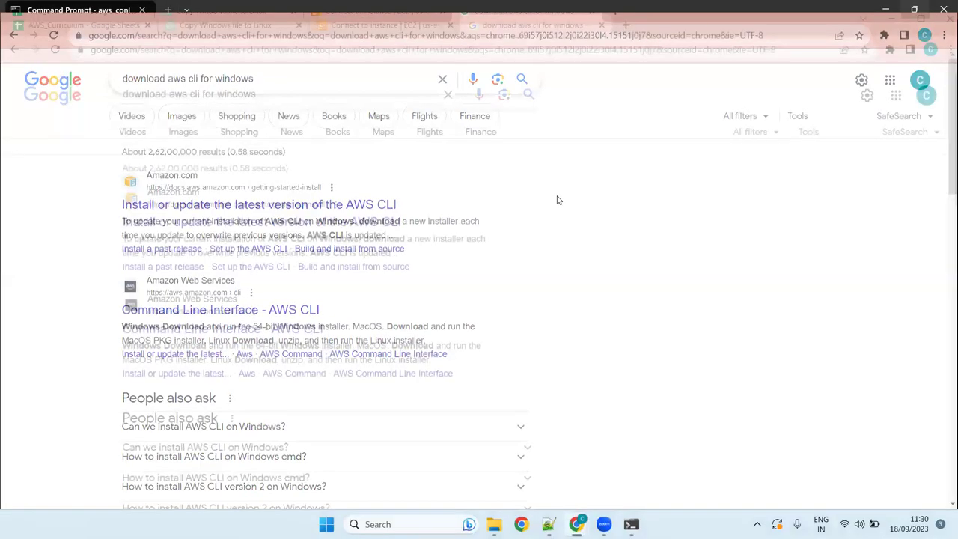
click(370, 100)
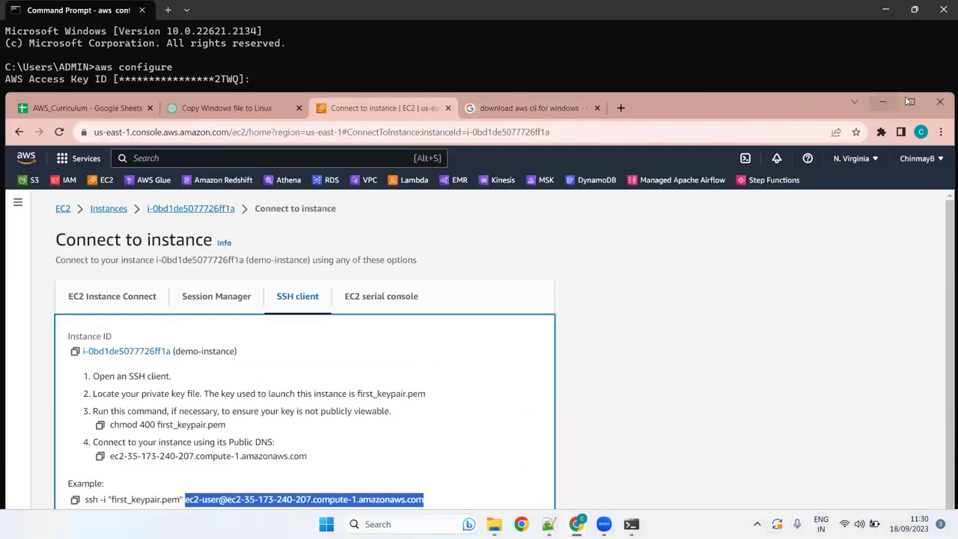
click(912, 101)
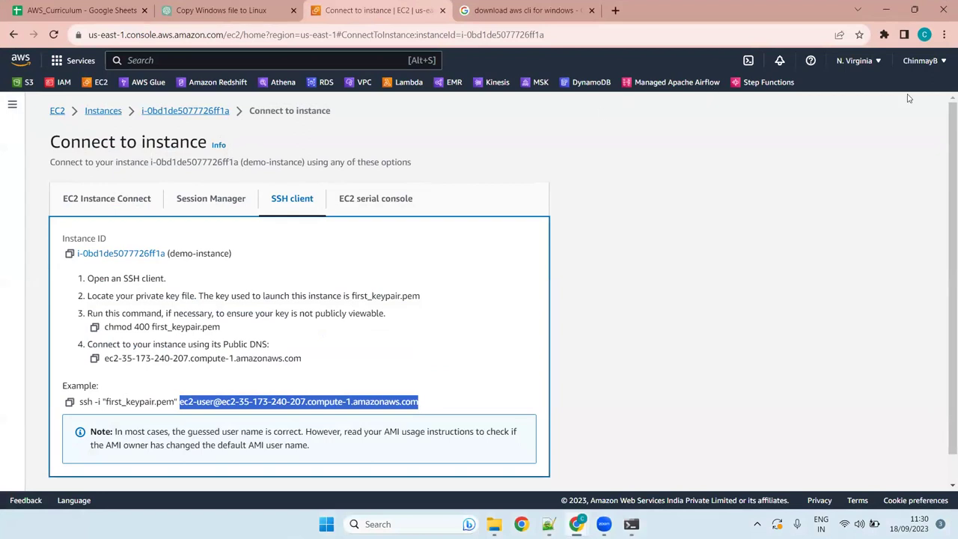
click(19, 62)
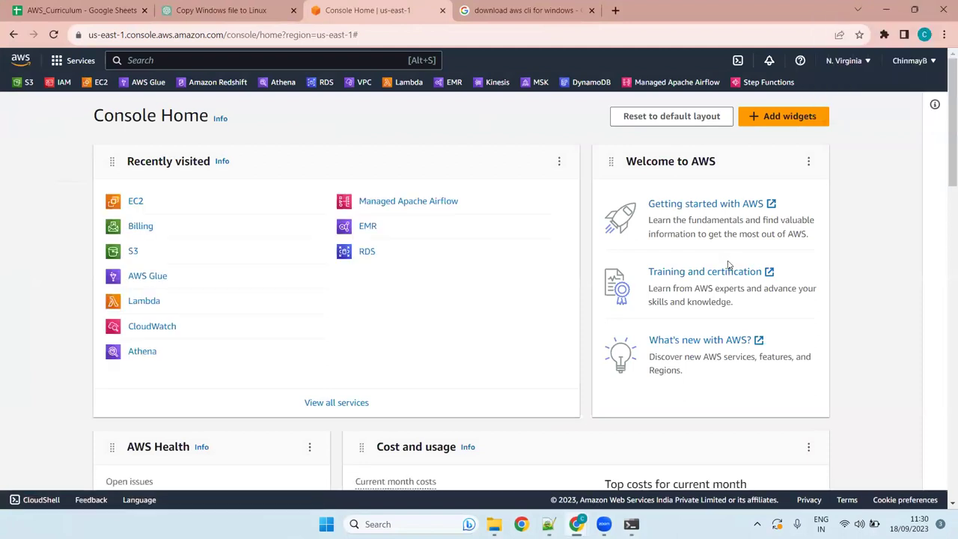
Step: Switch to the incognito Chrome window, open user1's IAM security credentials, and check the actions offered for the existing access key
mouse_move(916, 11)
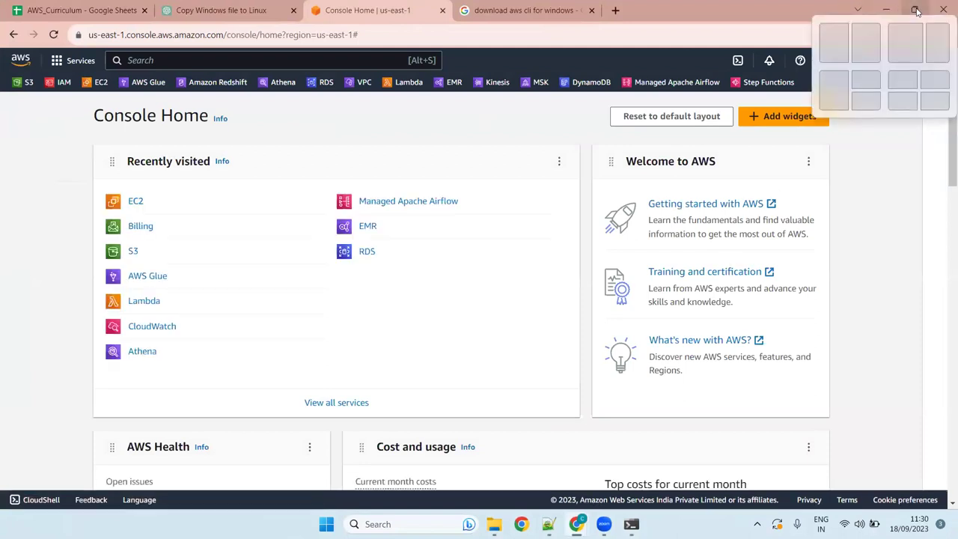
mouse_move(576, 525)
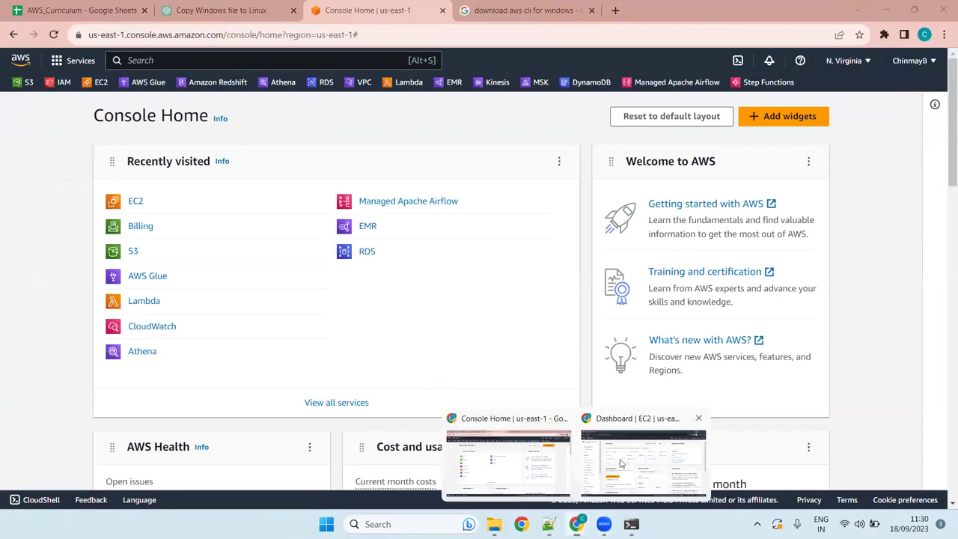
click(445, 414)
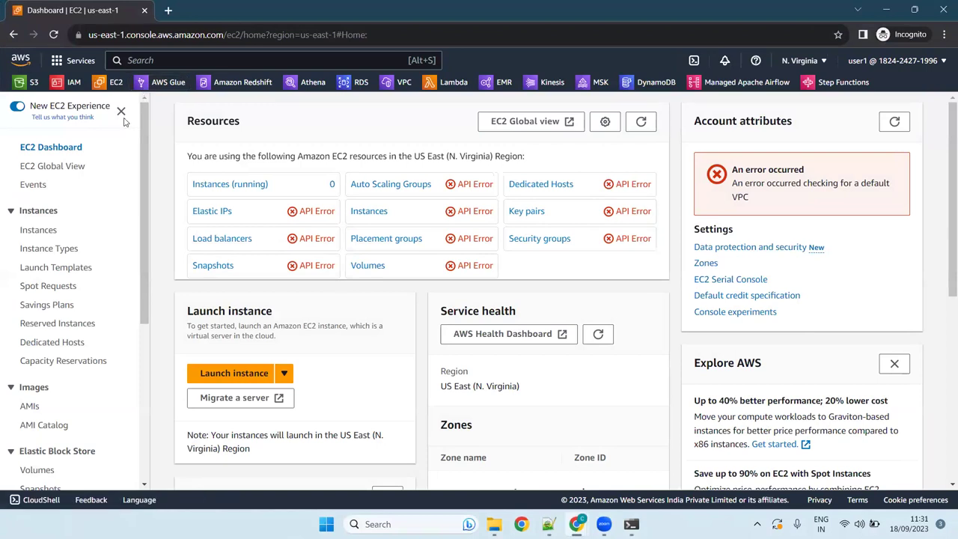
click(64, 84)
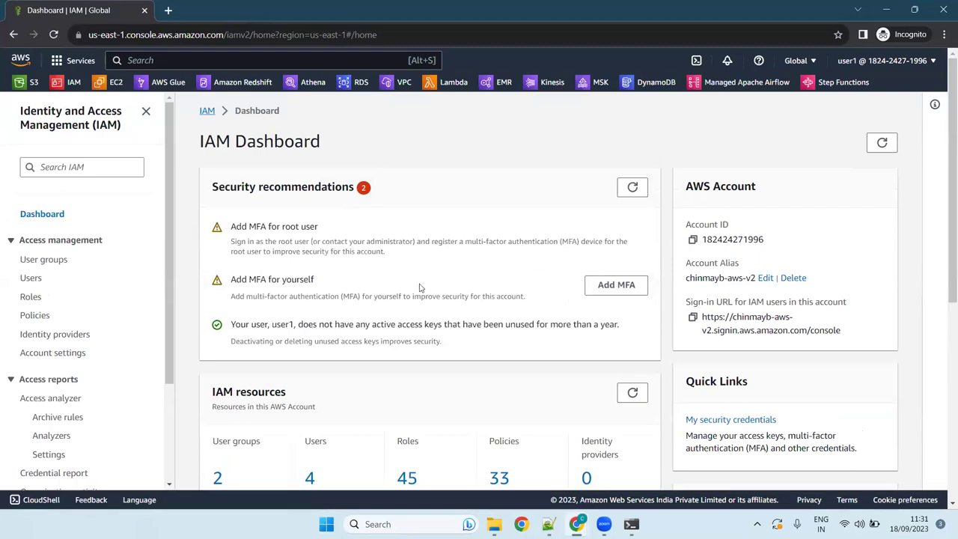
click(723, 422)
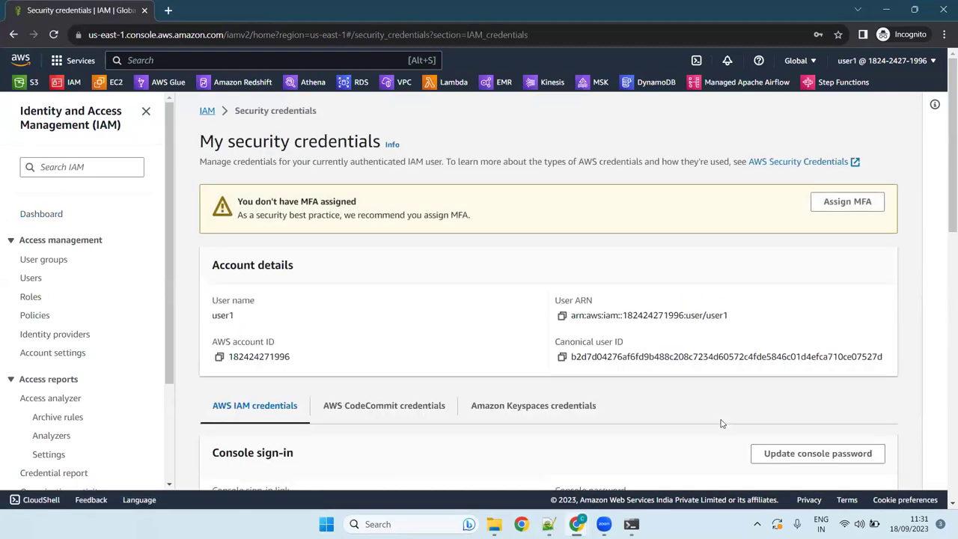
scroll(509, 282, down, 4)
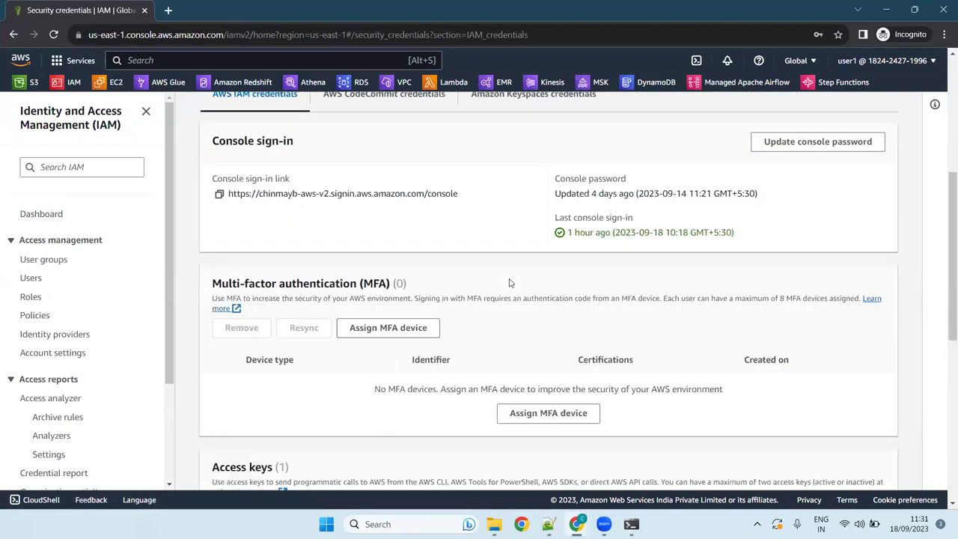
scroll(509, 282, down, 4)
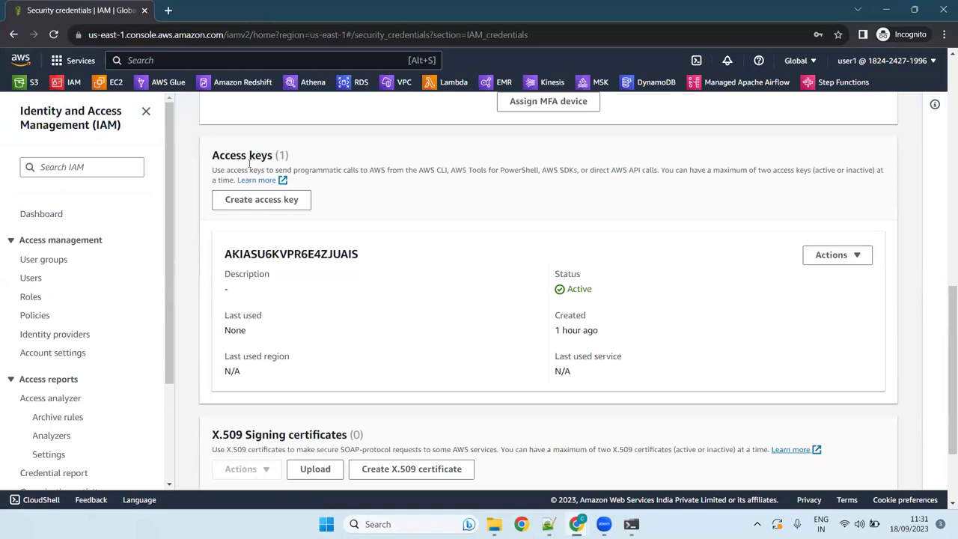
click(833, 256)
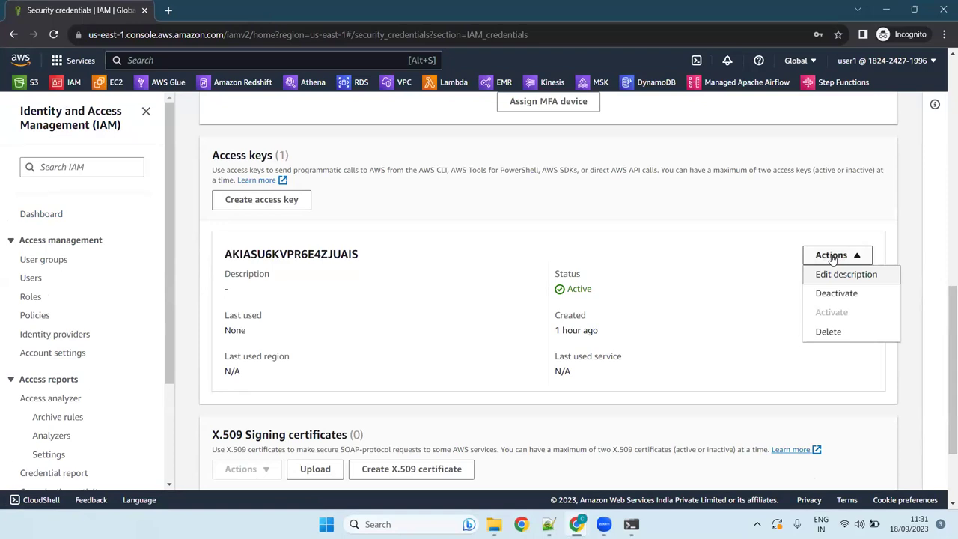
click(833, 256)
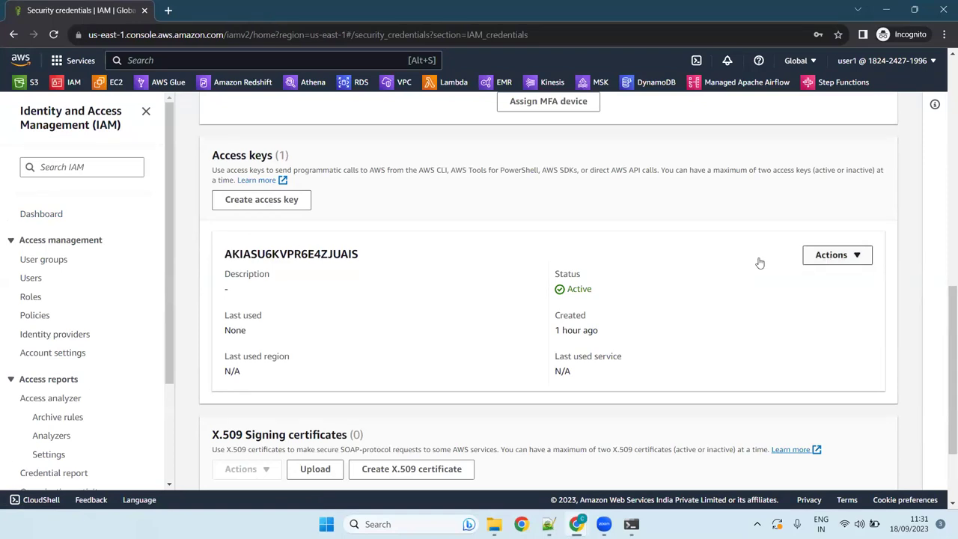
Step: Start creating an access key for the Command Line Interface (CLI) use case, accept the recommendation notice, and proceed to the description tag
click(265, 208)
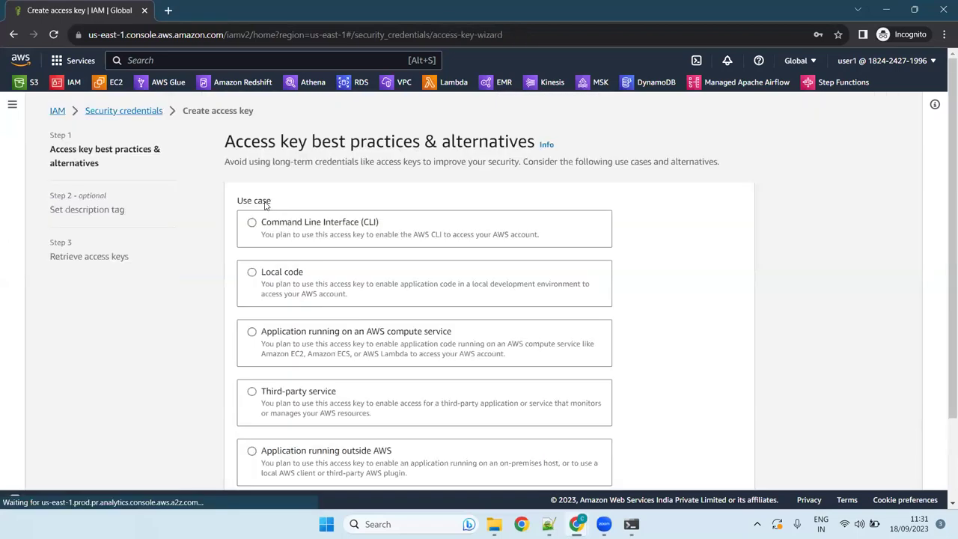
click(285, 234)
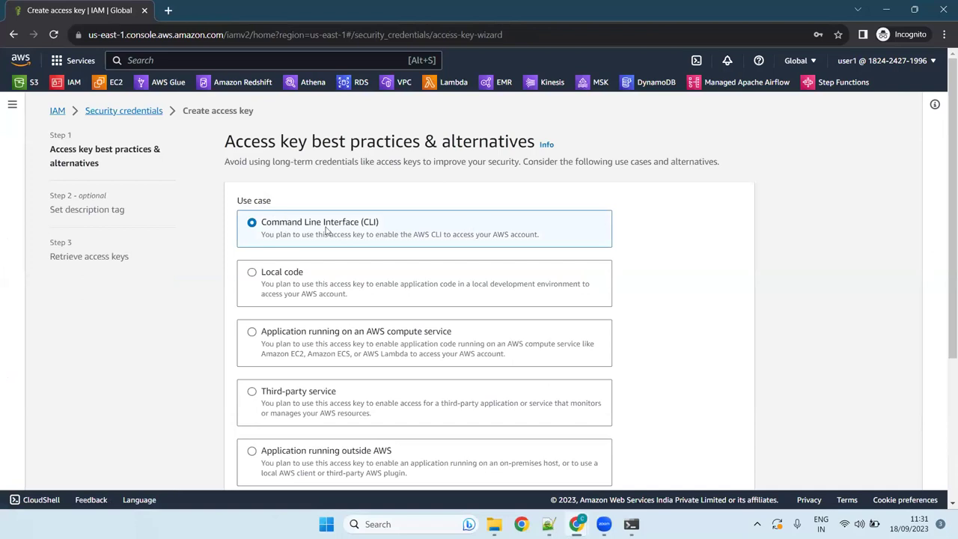
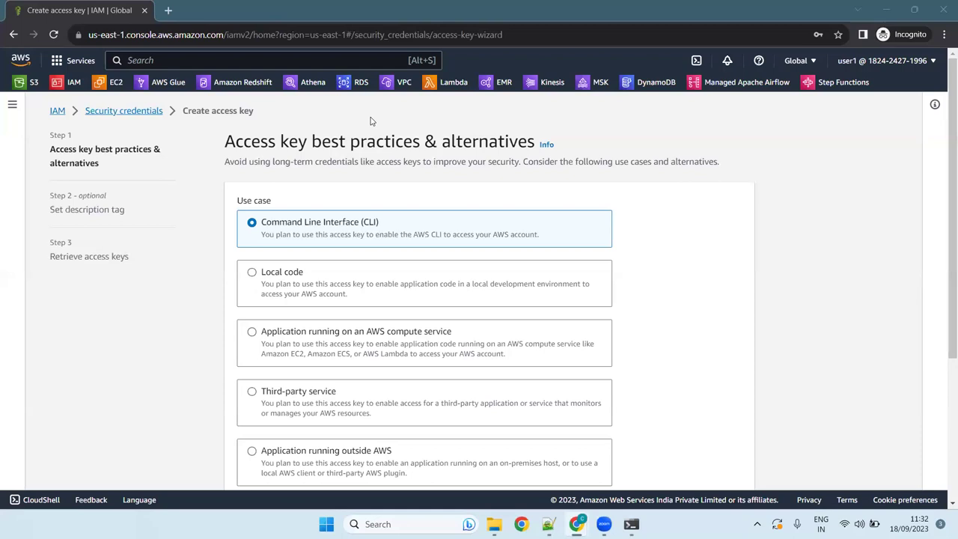
scroll(421, 296, down, 3)
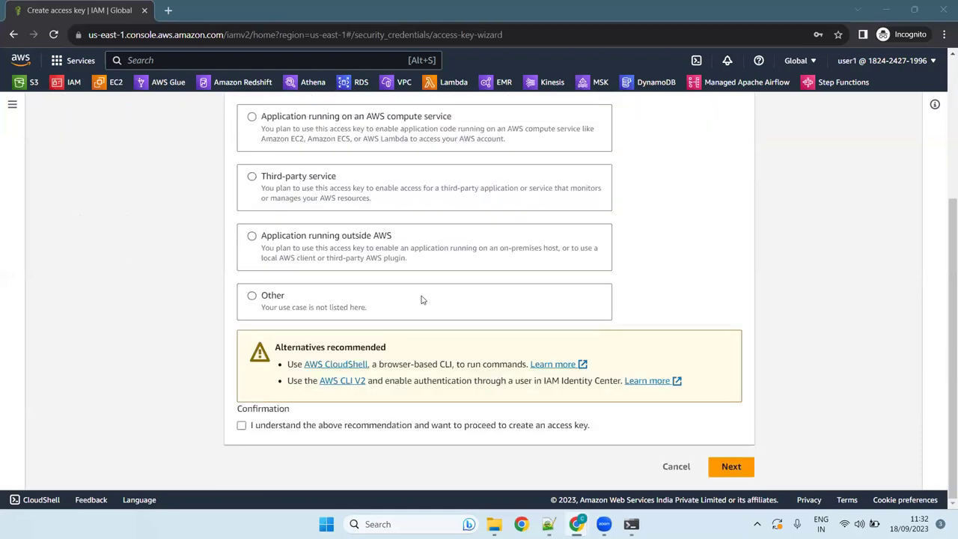
click(241, 425)
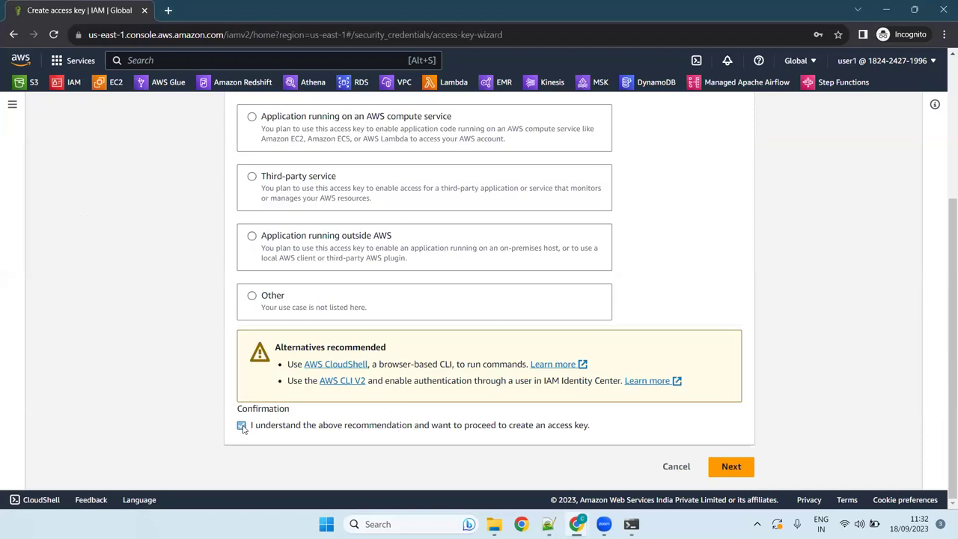
click(731, 466)
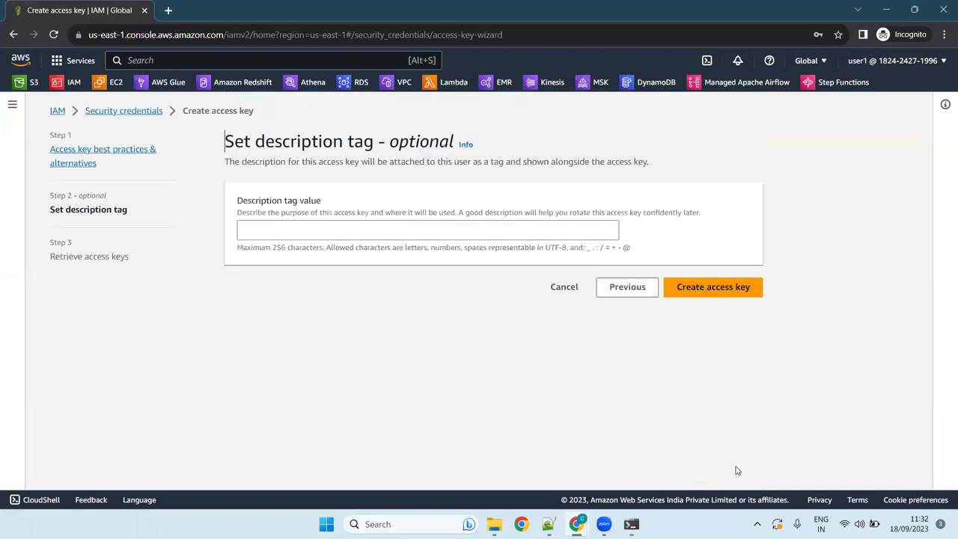
Step: Create the access key without a description tag, copy the access key ID, and enter it at the AWS Access Key ID prompt in the Command Prompt
click(719, 292)
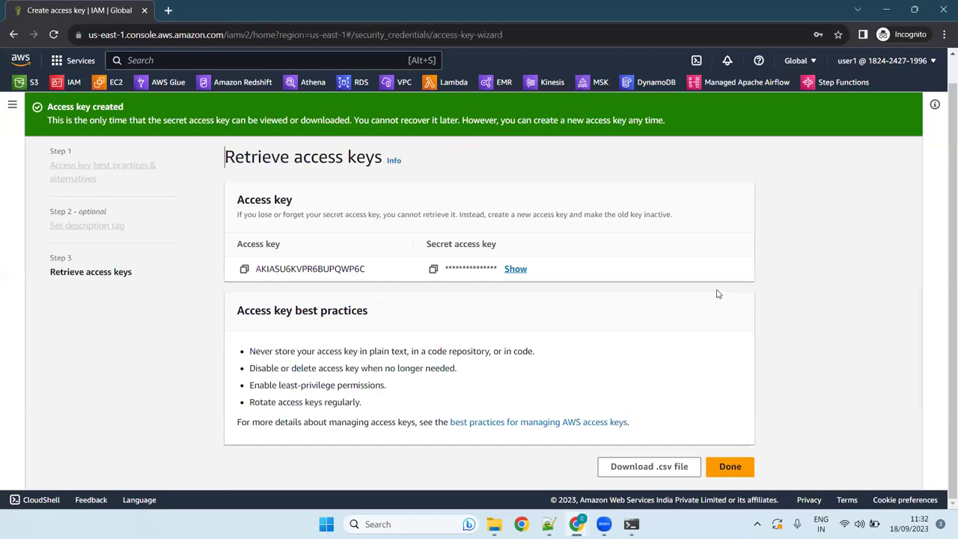
click(244, 270)
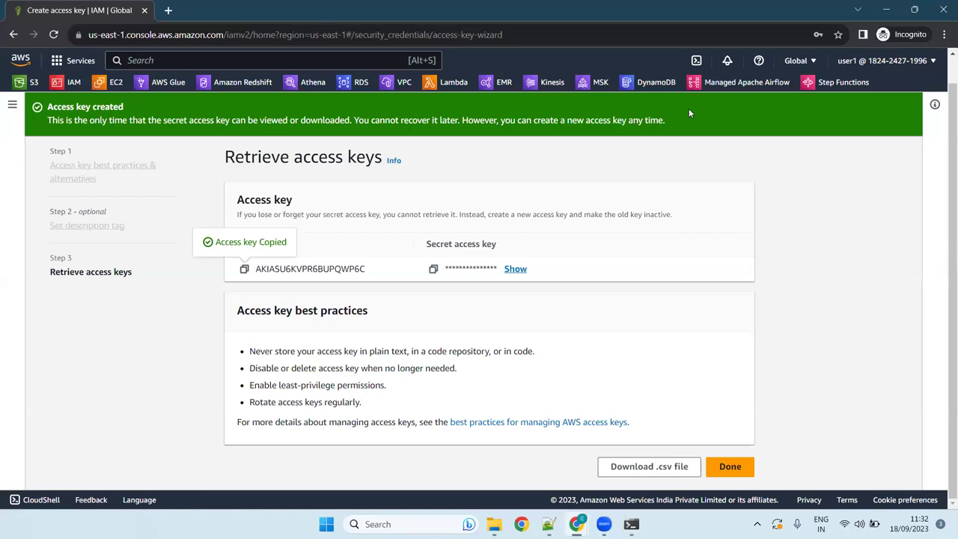
click(631, 524)
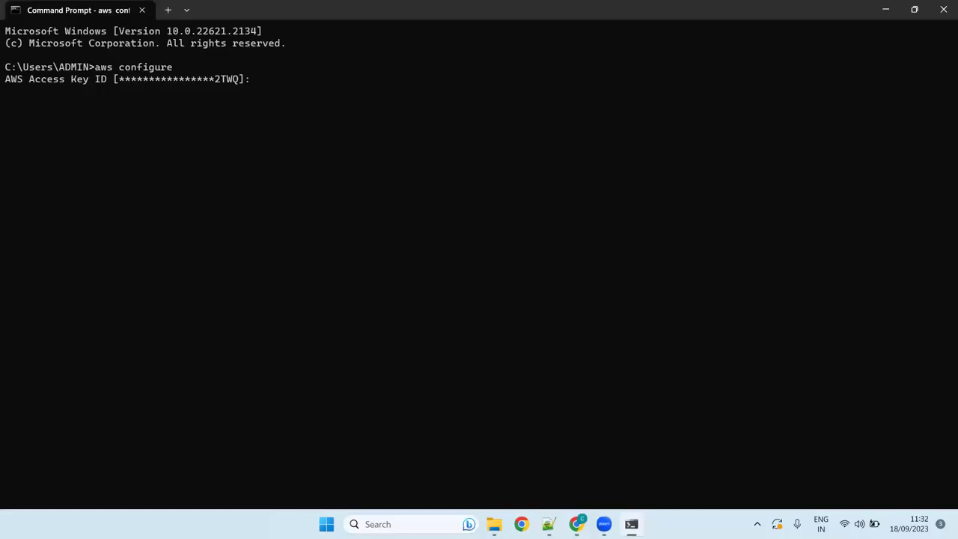
key(alt+Tab)
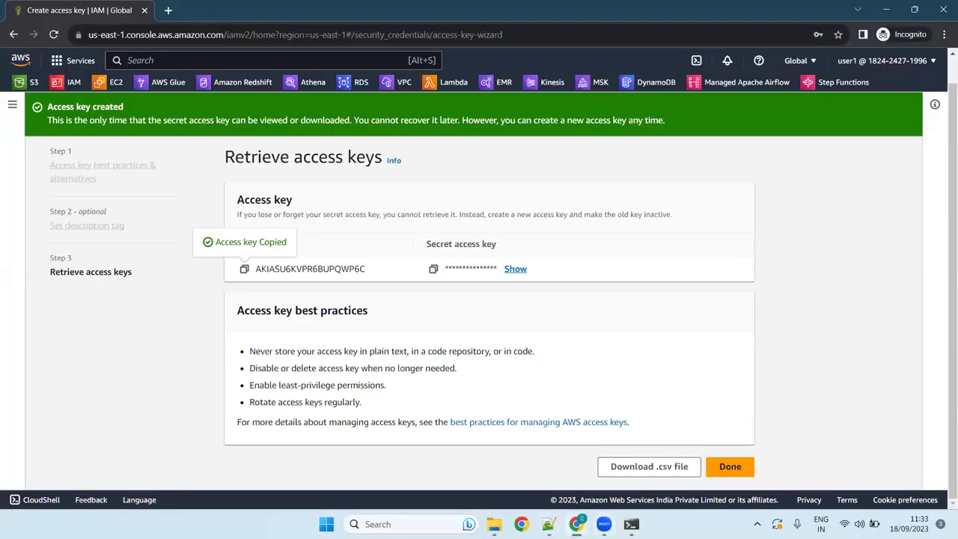
click(631, 524)
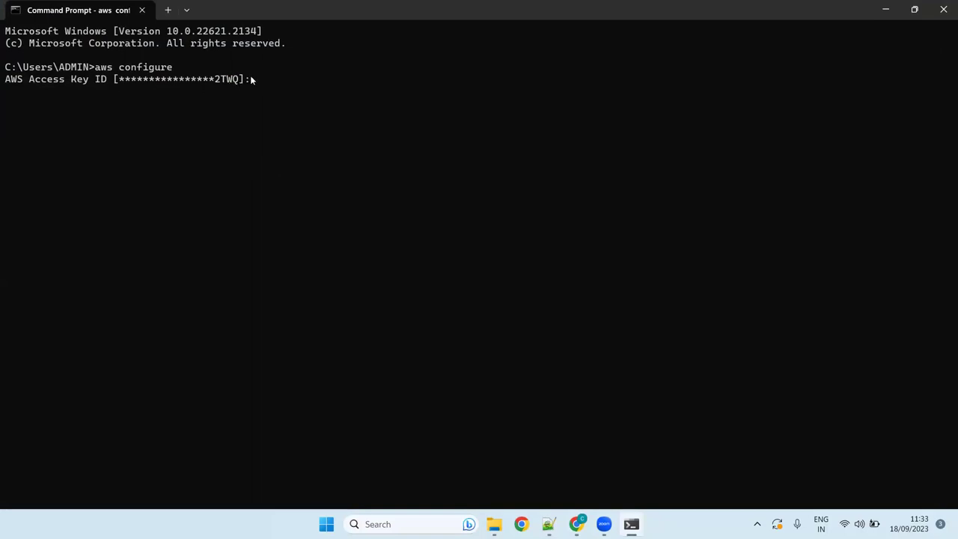
key(ctrl+v)
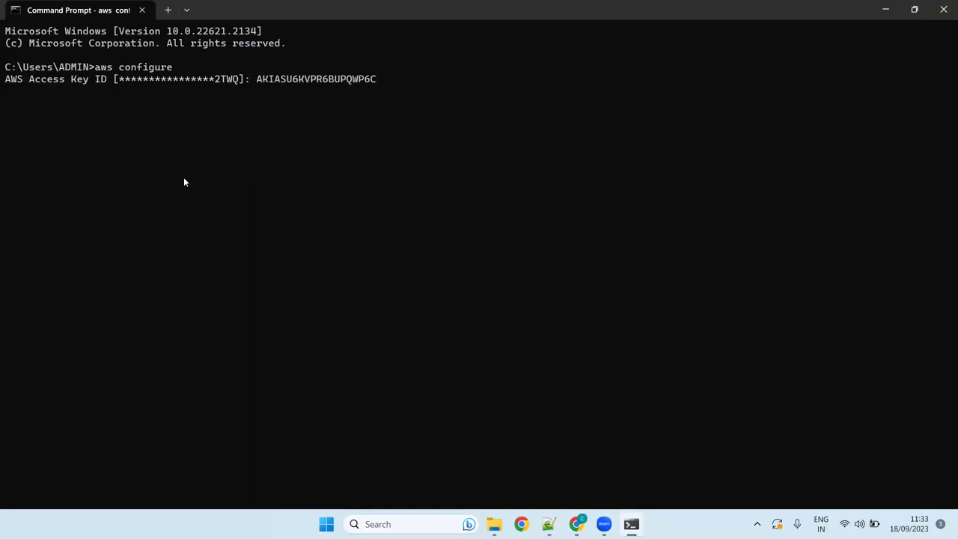
key(Return)
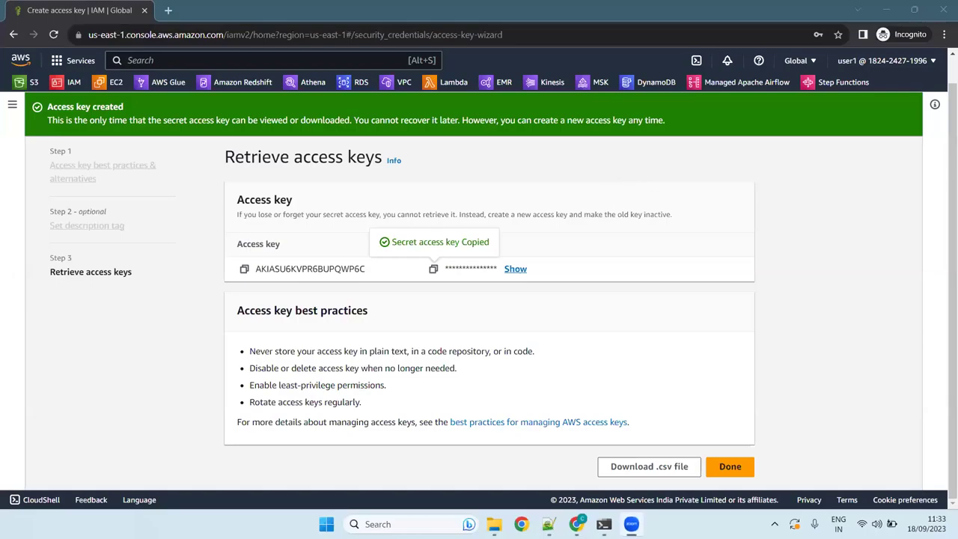
Step: Enter the copied secret access key in the Command Prompt and accept the default region us-east-1 and output format json
key(alt+Tab)
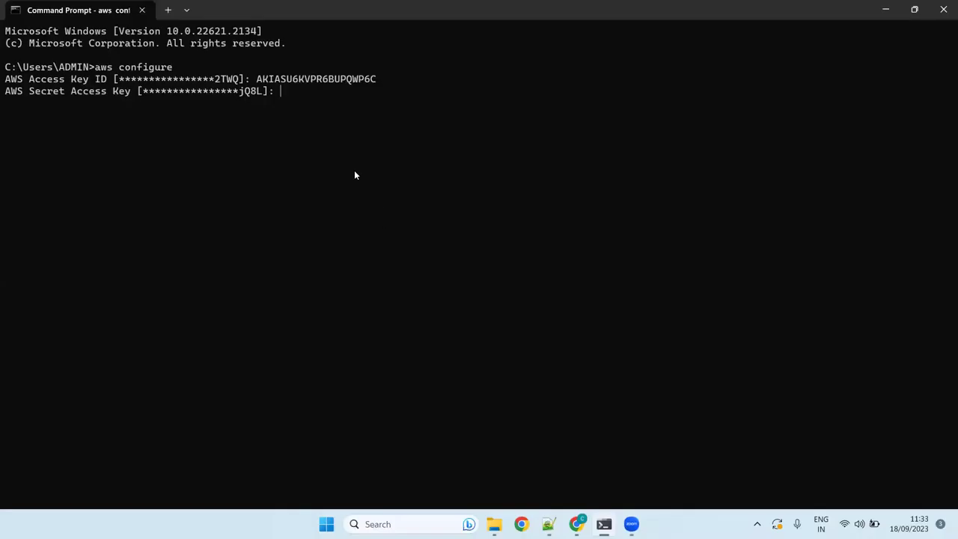
key(ctrl+v)
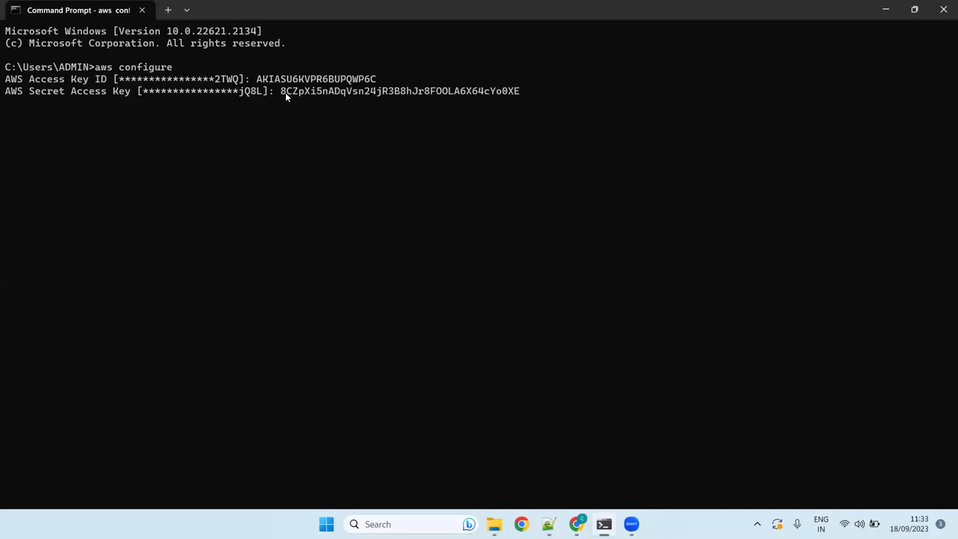
key(Return)
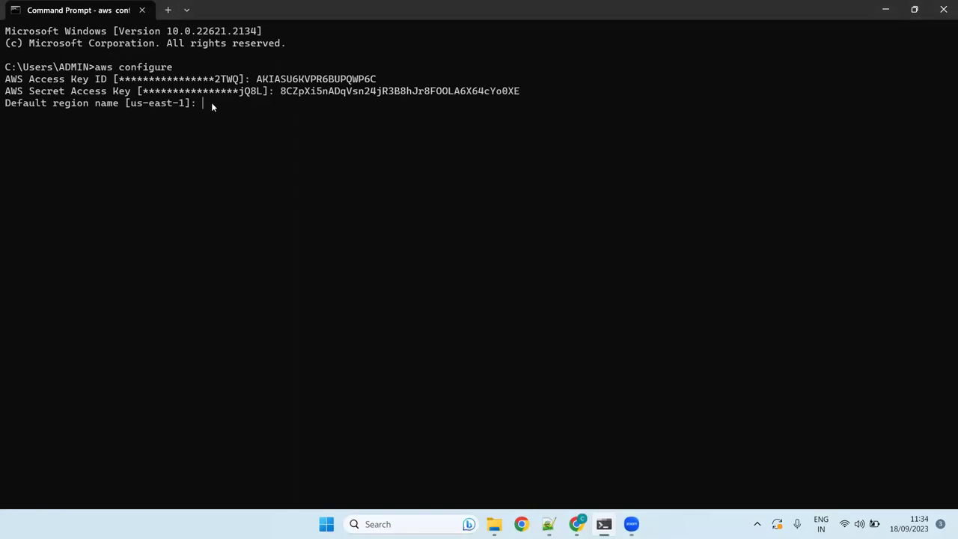
key(Return)
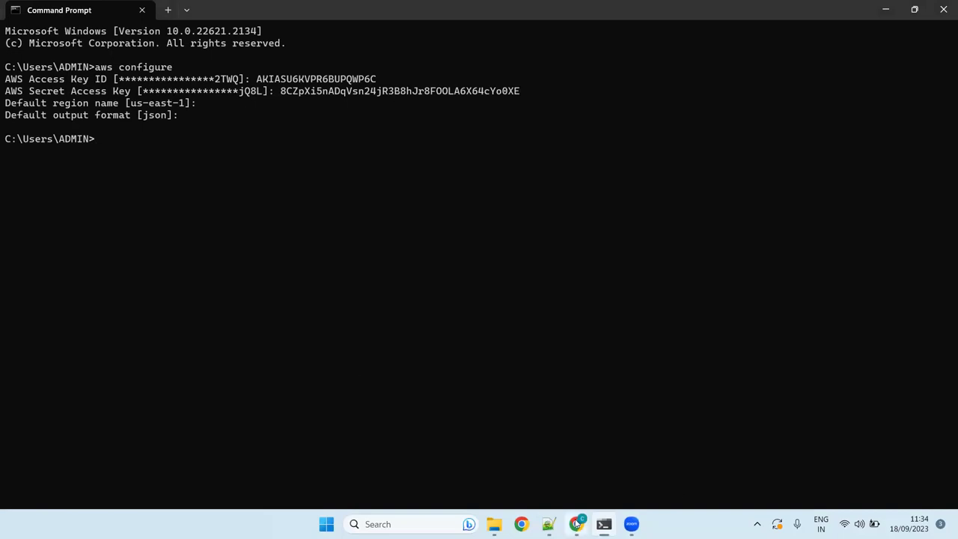
Step: Switch to the incognito Chrome window, download the new key as user1_accessKeys.csv, and finish the access key wizard
mouse_move(576, 524)
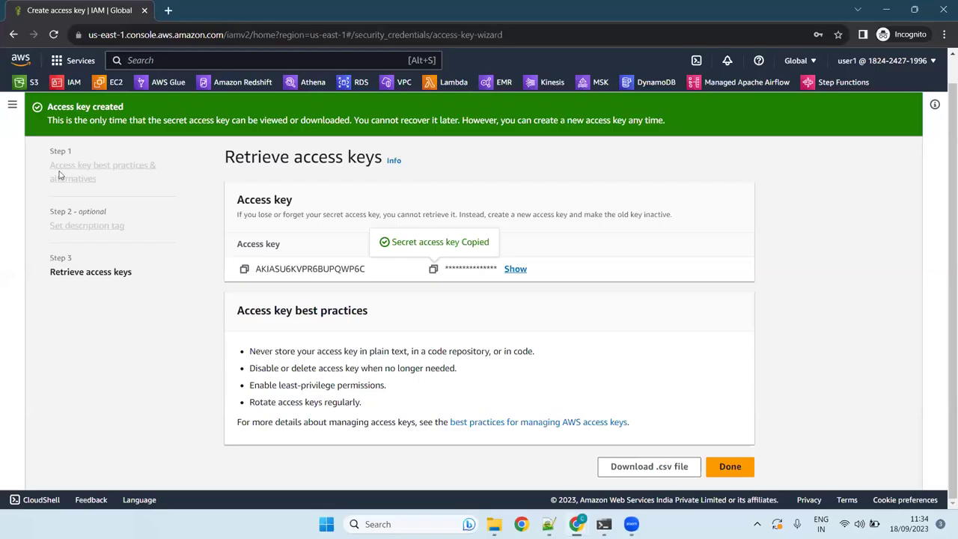
click(668, 458)
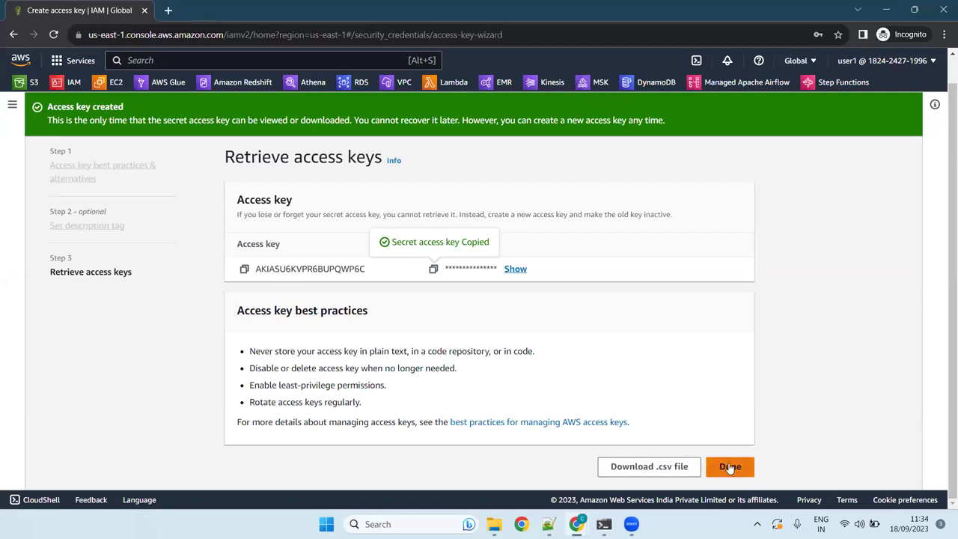
click(645, 468)
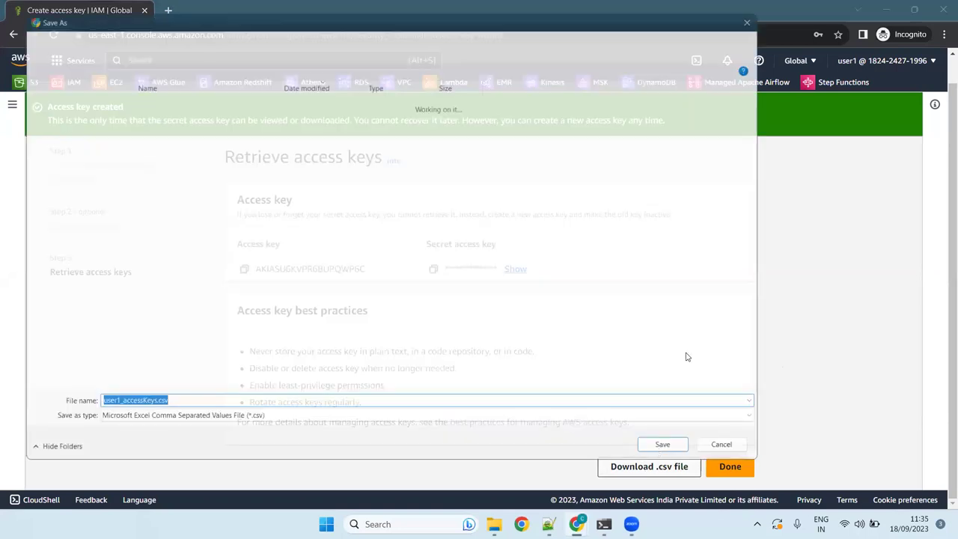
click(679, 457)
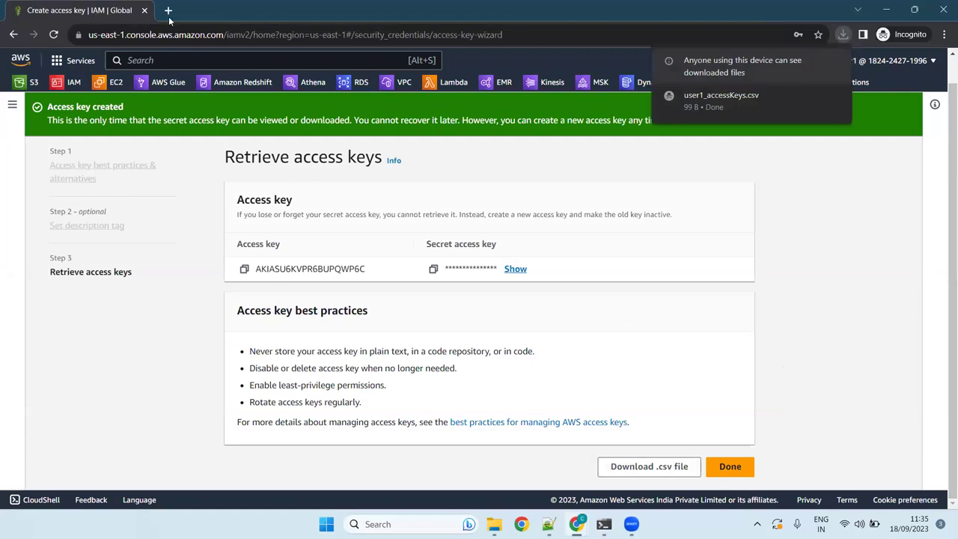
click(730, 467)
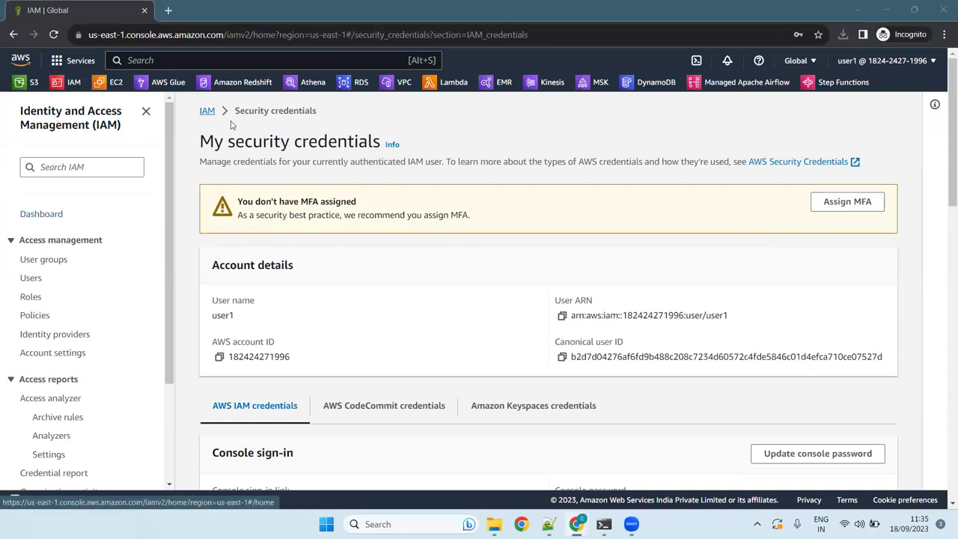
Step: Open My security credentials from the IAM Dashboard and examine the Access keys section, highlighting the note on the maximum number of keys
click(208, 111)
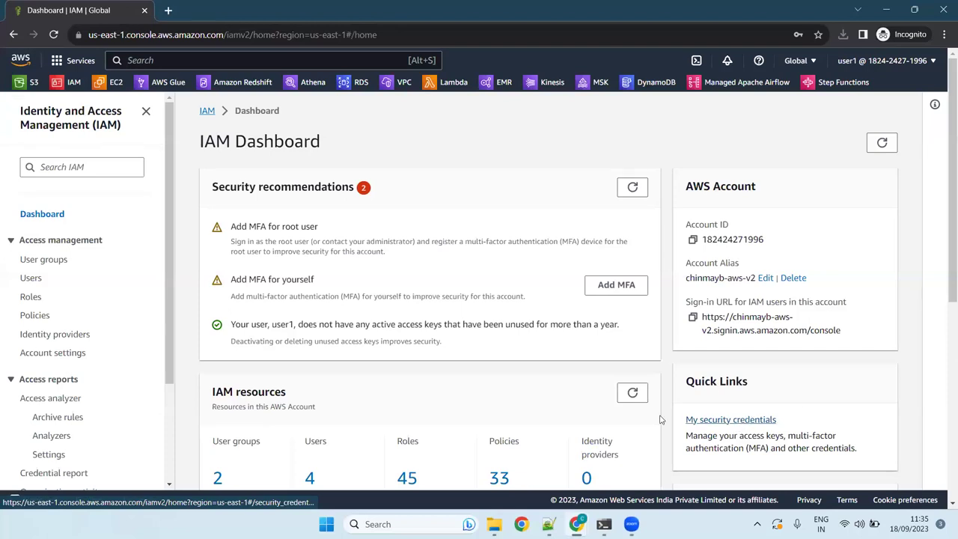
click(733, 421)
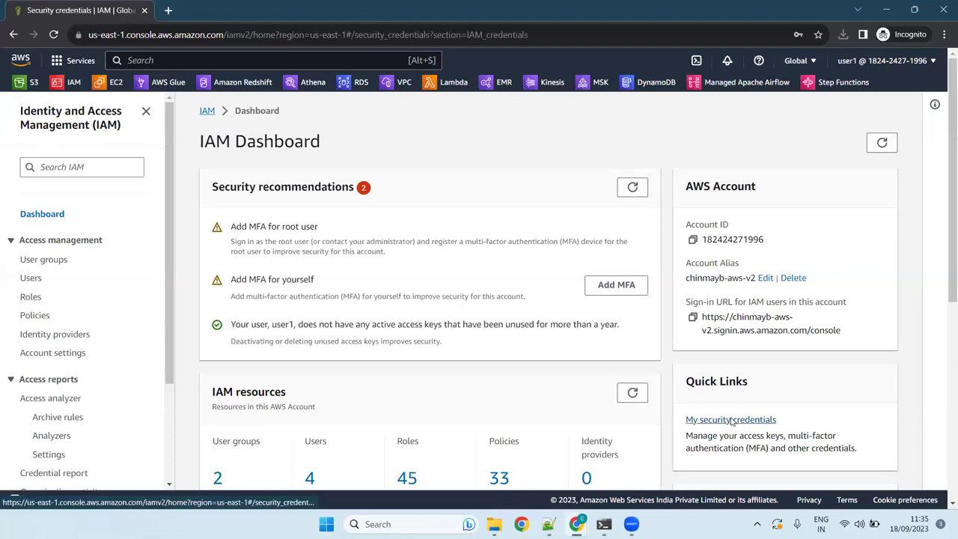
scroll(488, 358, down, 15)
scroll(487, 357, up, 8)
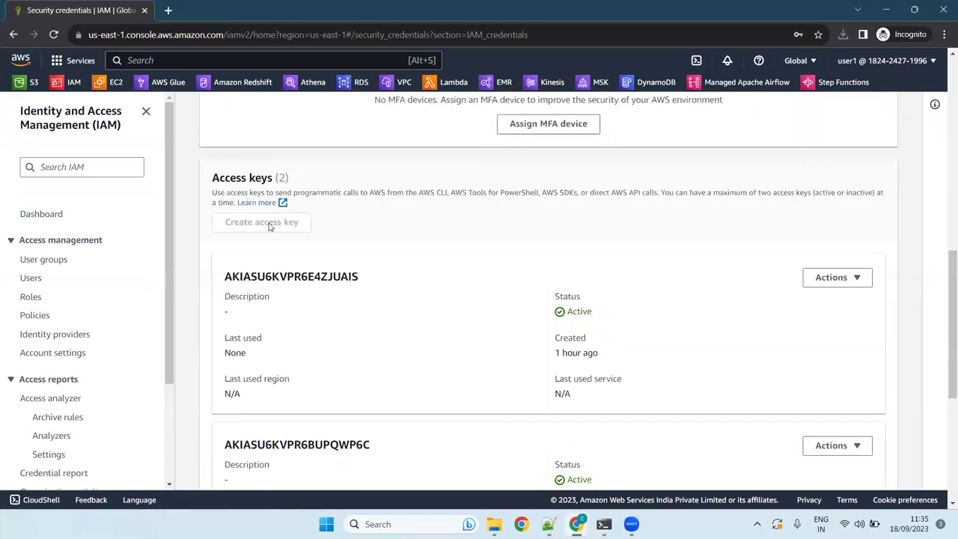
scroll(466, 347, down, 4)
scroll(442, 329, up, 4)
drag(713, 193, 827, 195)
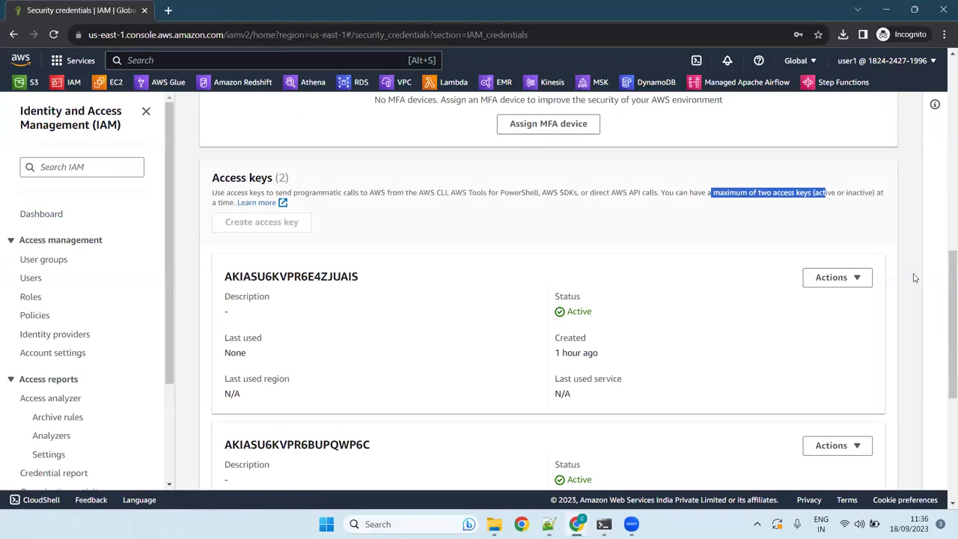
Step: Review both access keys and check the actions offered for the older one without changing it
click(831, 283)
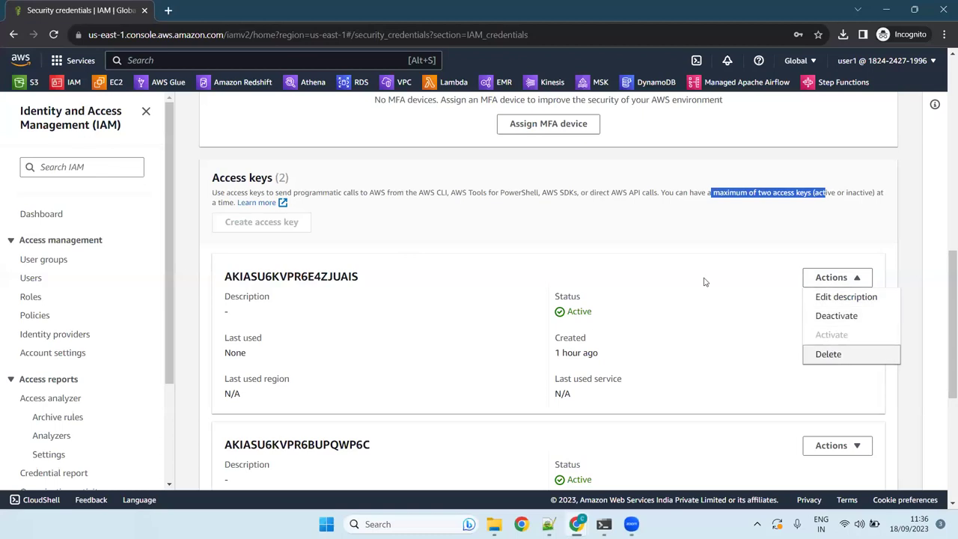
click(655, 258)
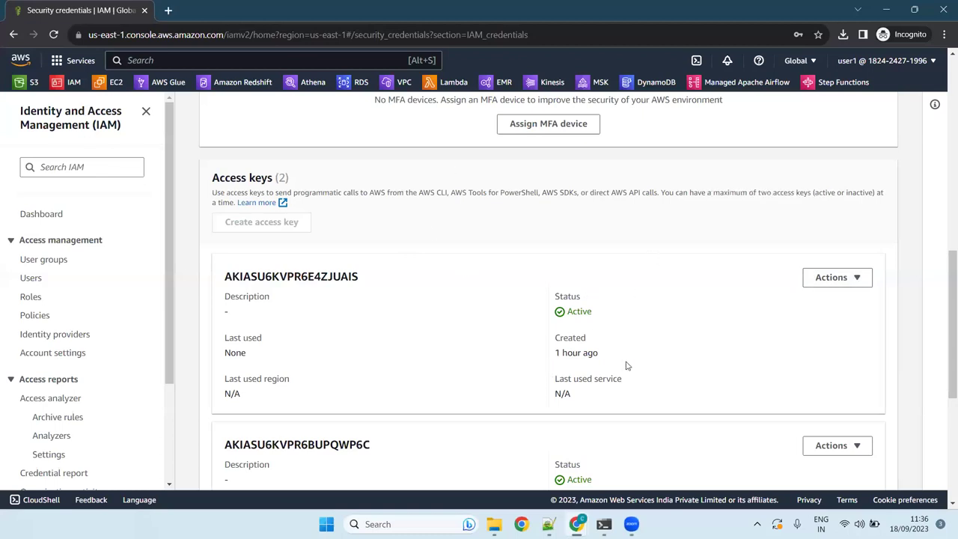
scroll(577, 294, down, 5)
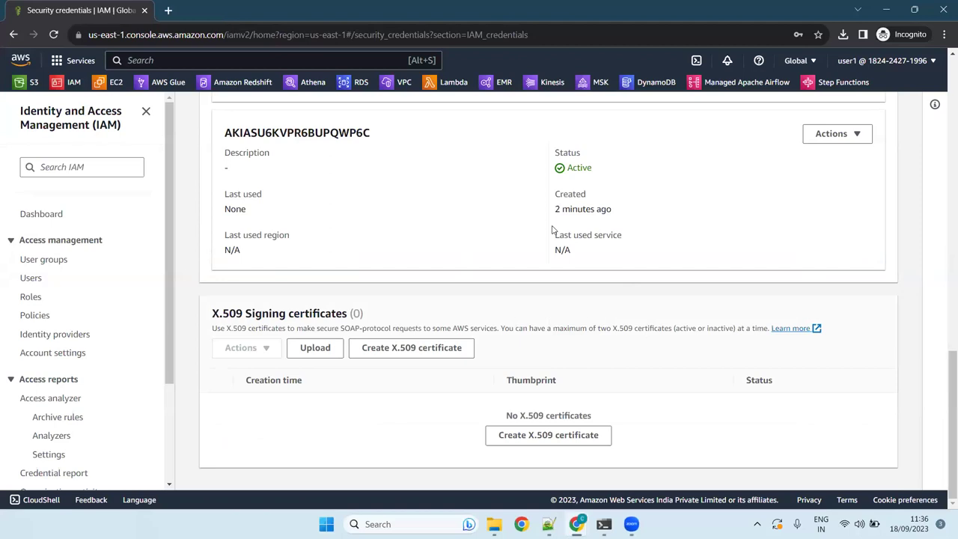
scroll(552, 230, up, 5)
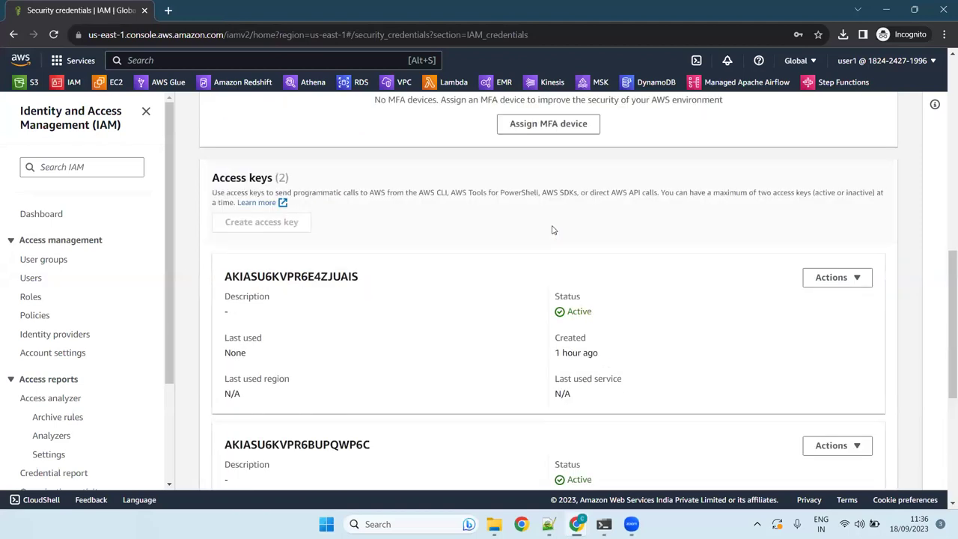
click(828, 278)
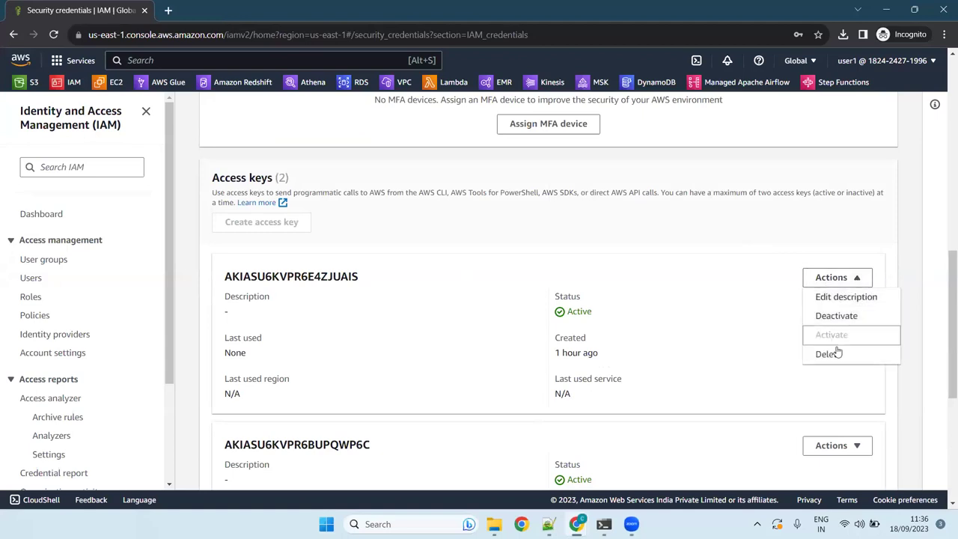
click(830, 279)
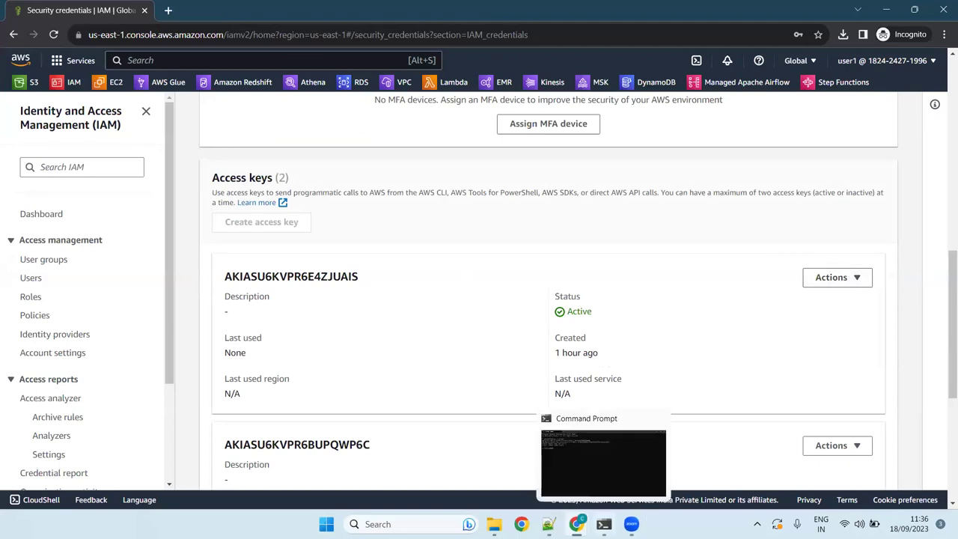
Step: Switch to the Command Prompt, run "aws iam help", and look over the start of the help text
click(604, 524)
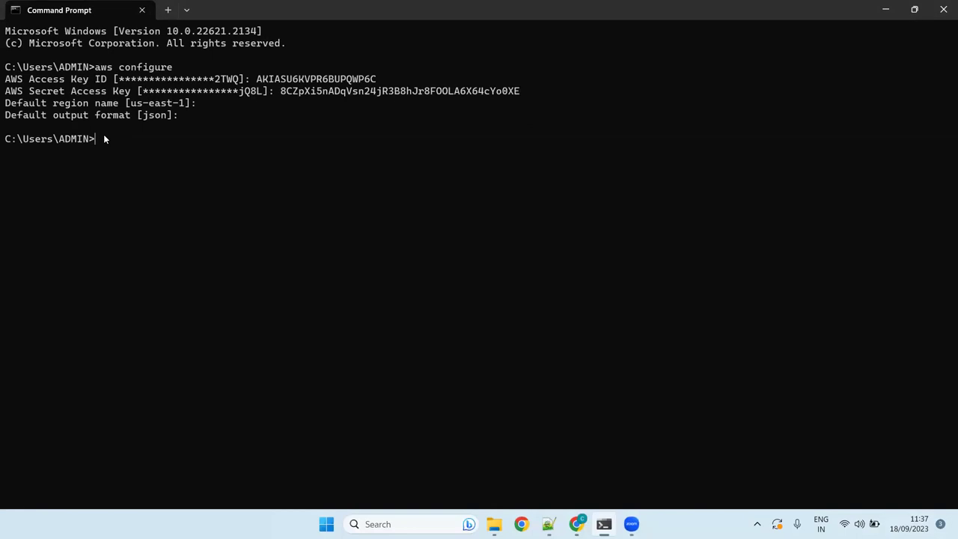
text(aws iam)
text(help)
key(Return)
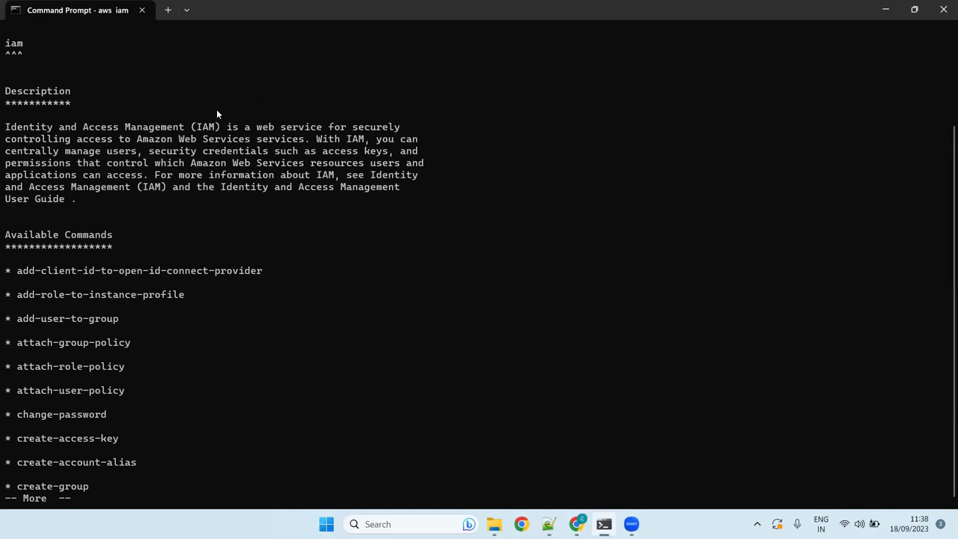
scroll(175, 164, up, 4)
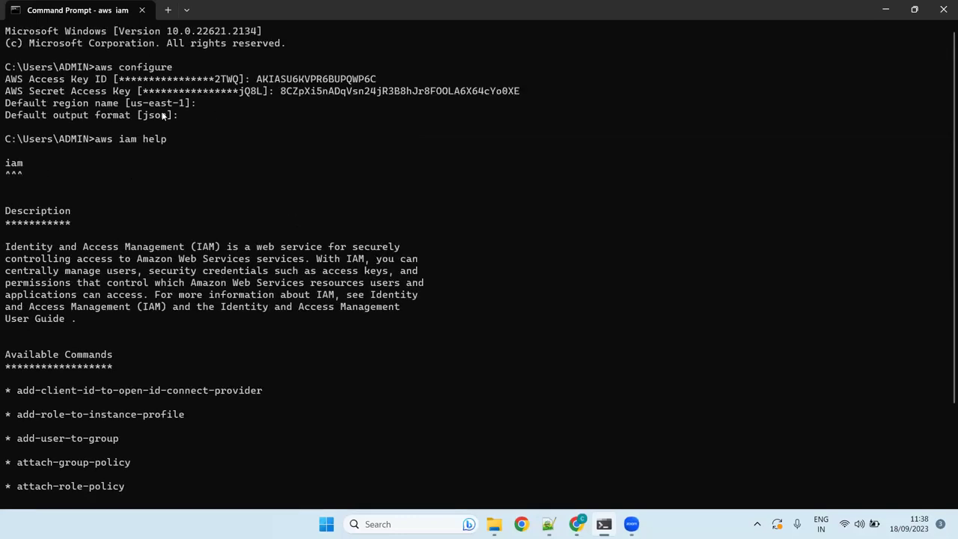
scroll(253, 293, down, 3)
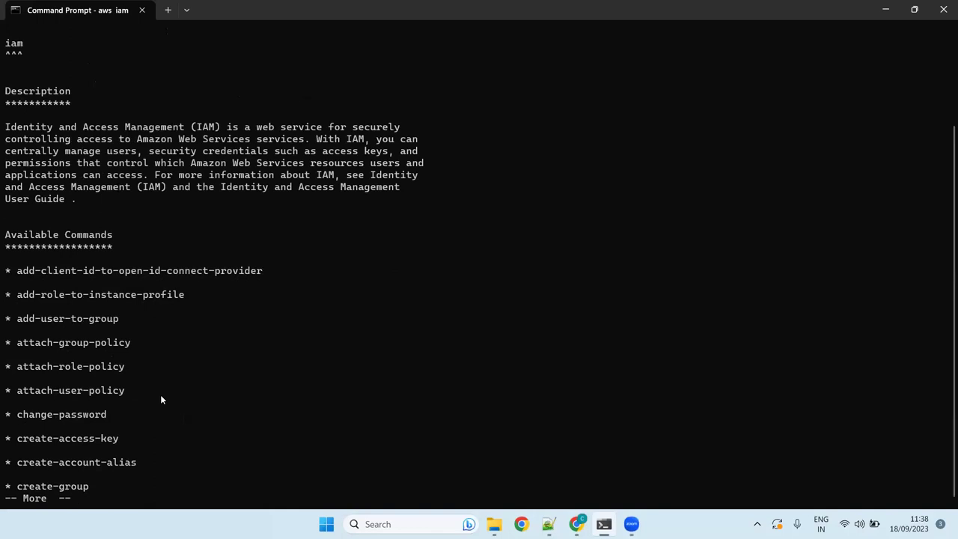
Step: Advance line by line through the Available Commands list in the IAM help to examine further commands
key(Return)
key(Return)
key(Return)
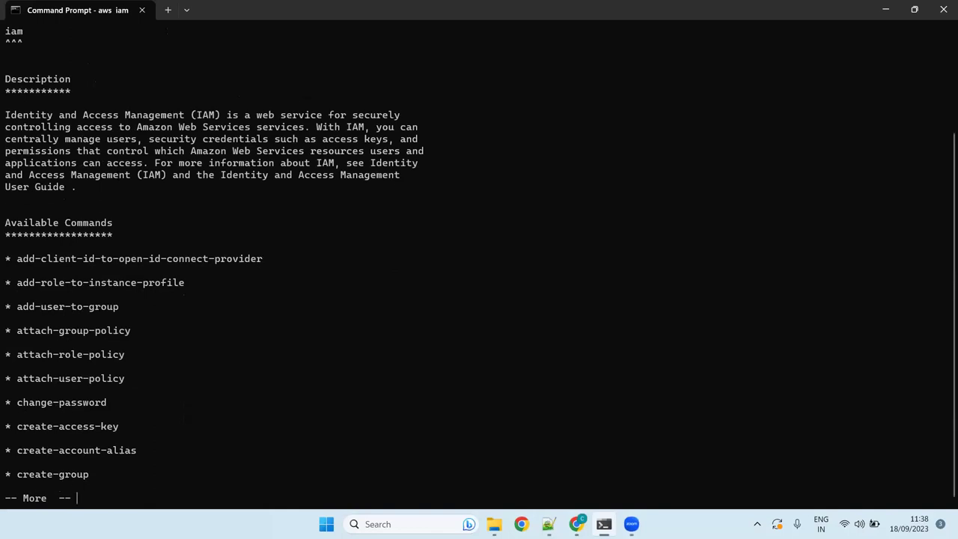
key(Return)
key(Return)
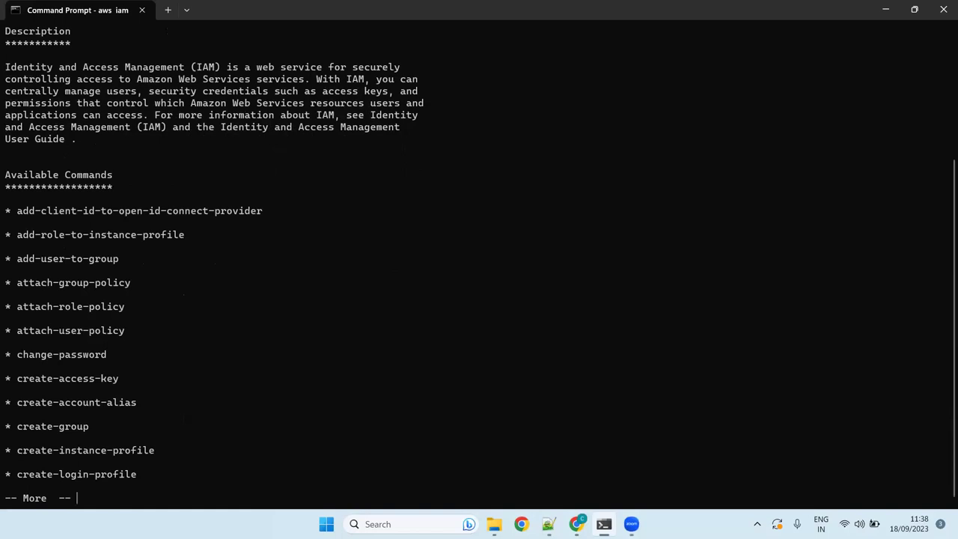
key(Return)
key(Return)
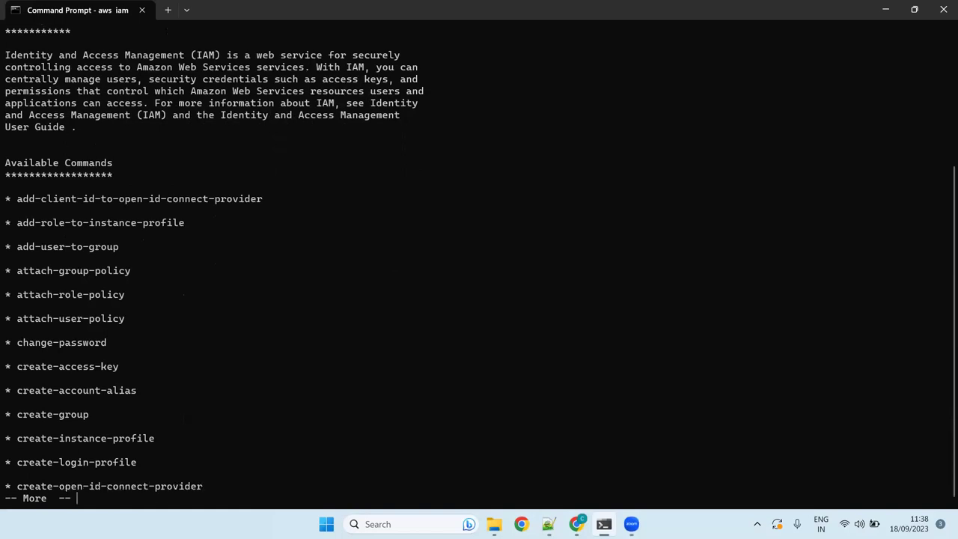
key(Return)
key(Return)
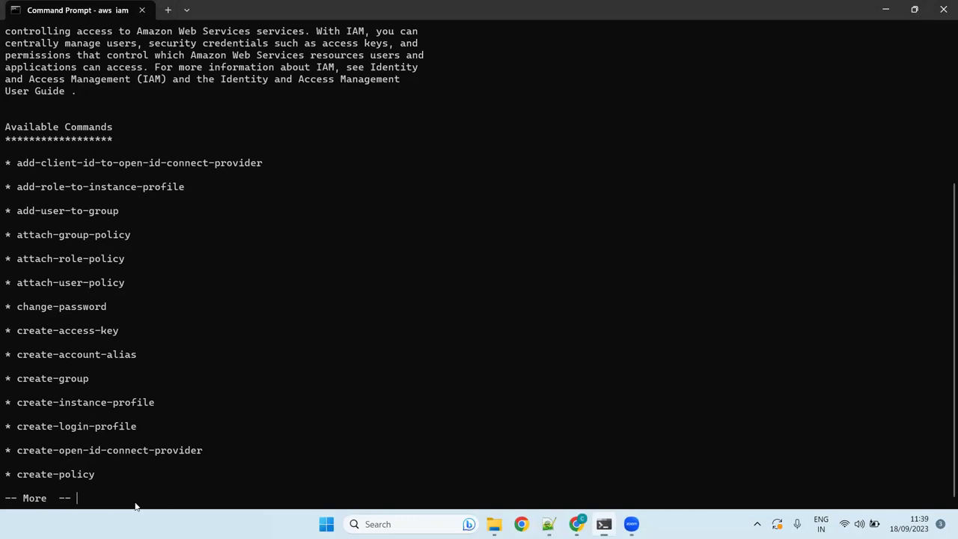
key(super)
key(super)
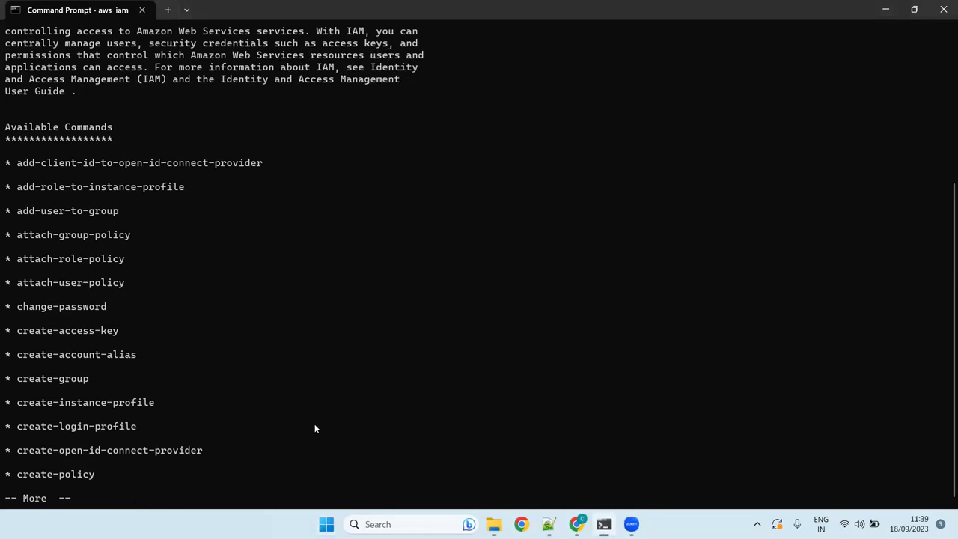
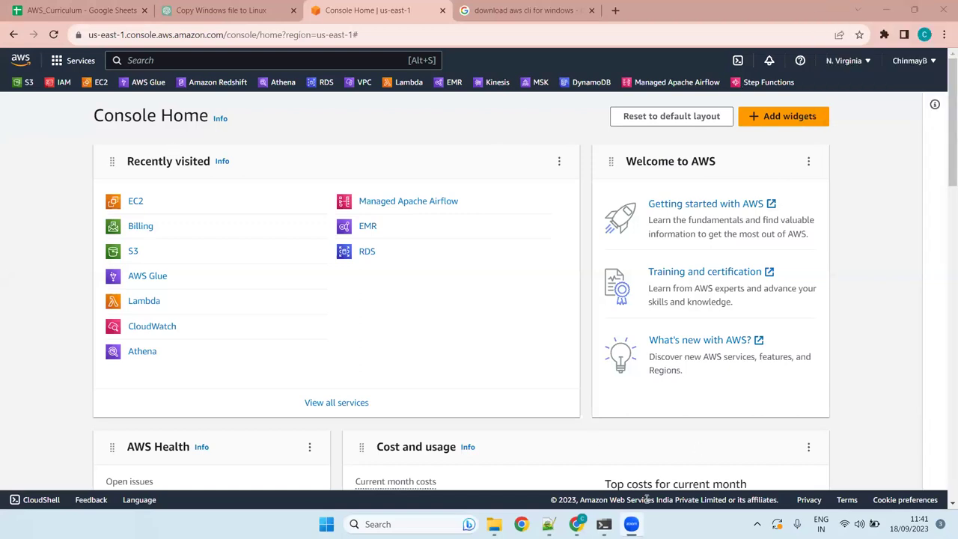
Step: Switch to the Command Prompt and run "aws iam create-group help", copying the subcommand name from the Available Commands list
click(604, 524)
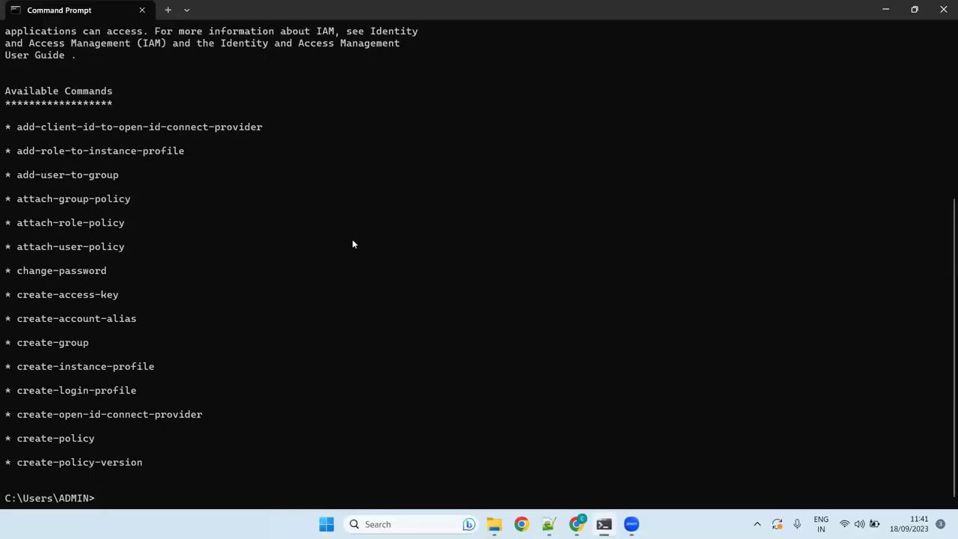
scroll(353, 242, up, 7)
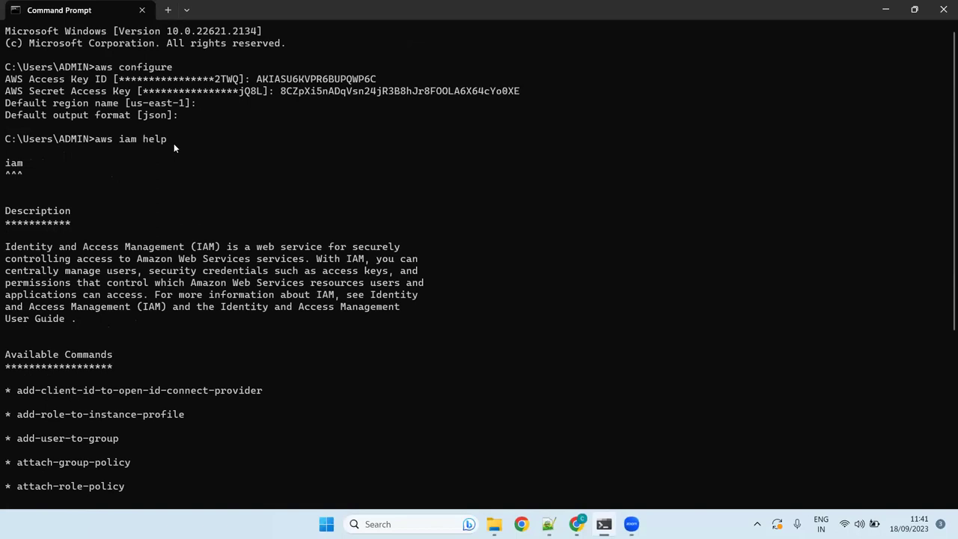
scroll(206, 173, down, 5)
scroll(208, 177, up, 5)
scroll(217, 245, down, 7)
text(aws iam)
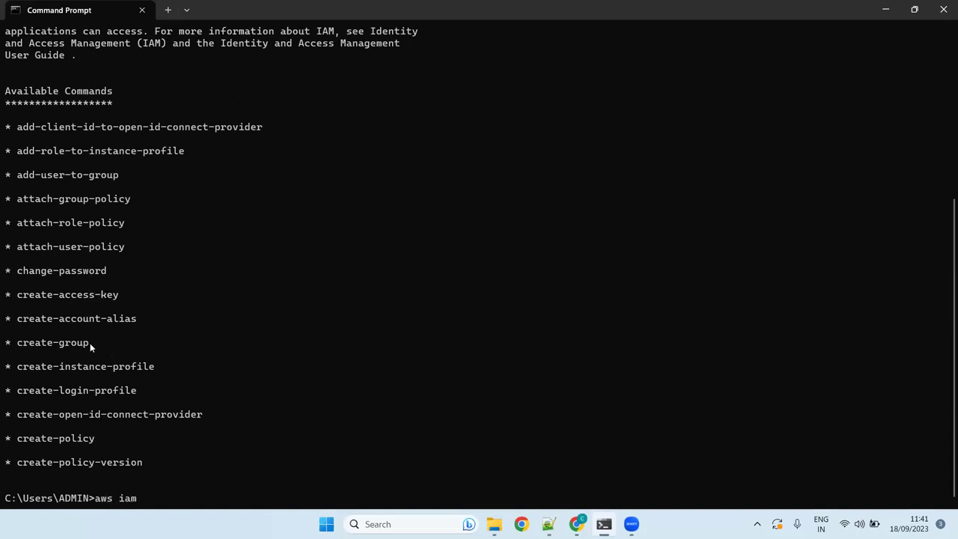
drag(56, 344, 18, 347)
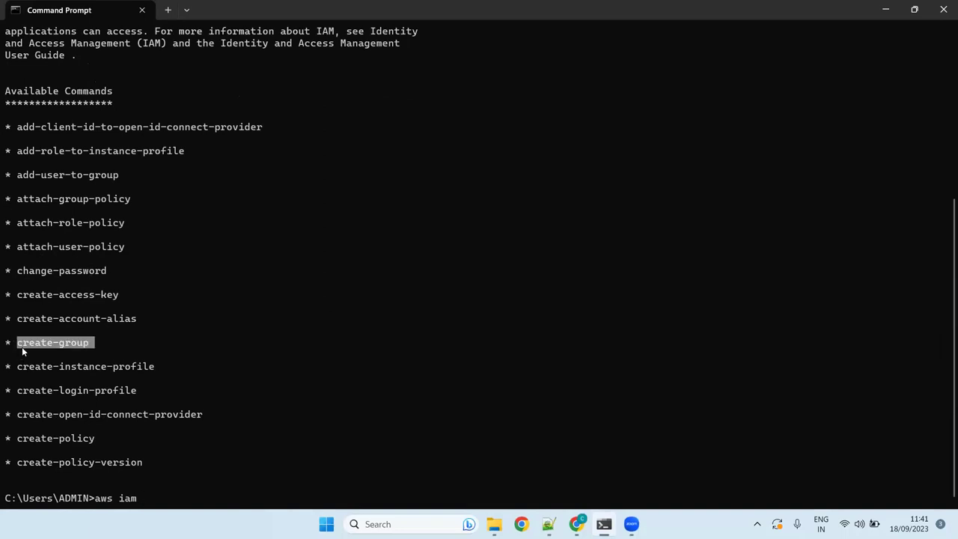
key(ctrl+c)
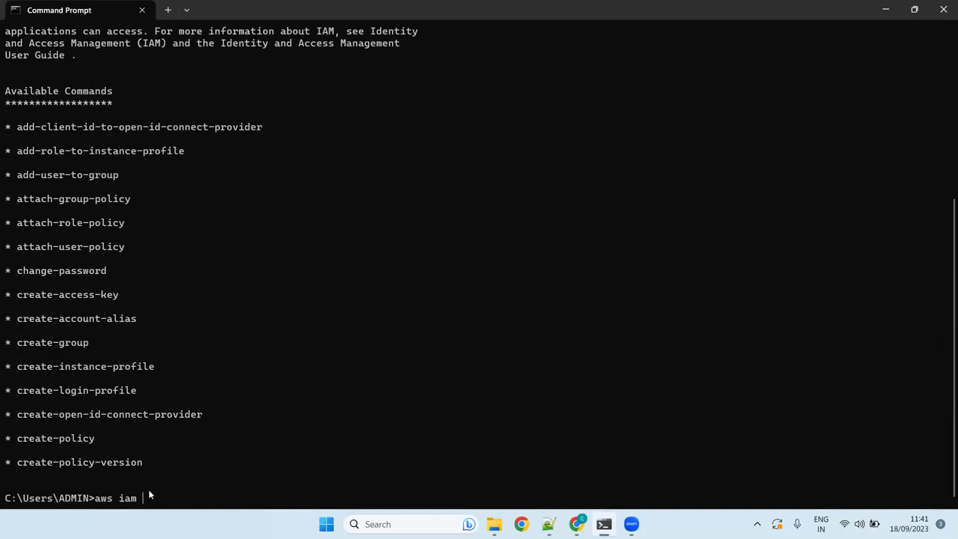
key(ctrl+v)
text(help)
key(Return)
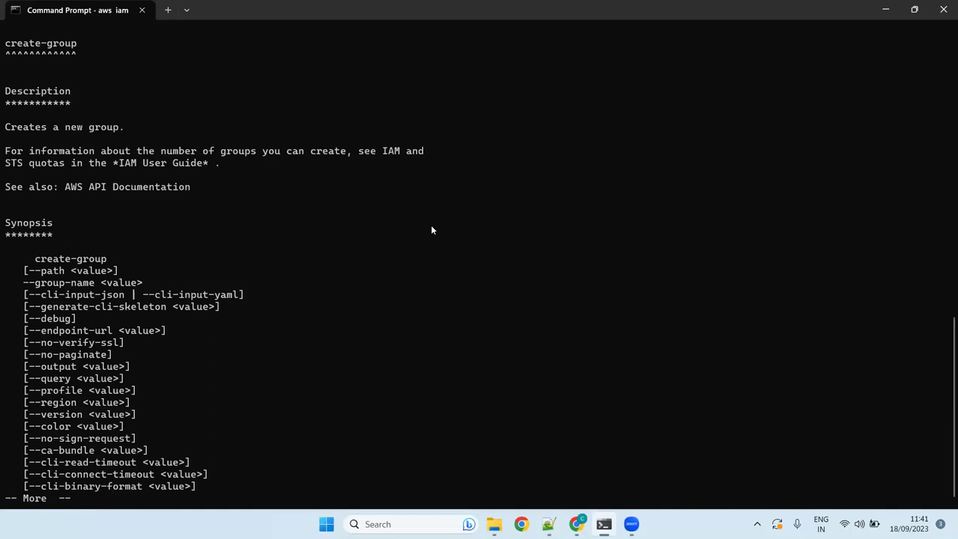
Step: Advance through the create-group help to examine its synopsis and the --path option, and exit the help
key(Return)
key(Return)
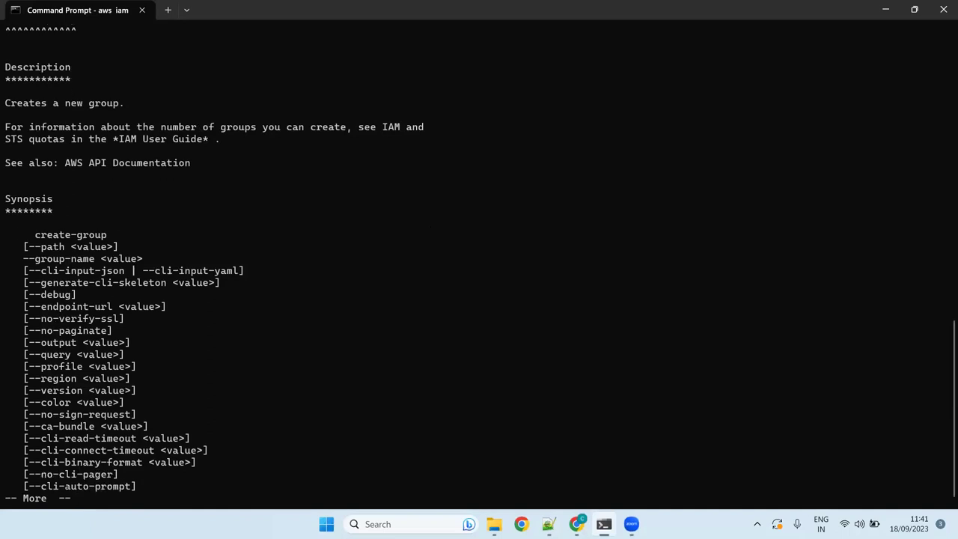
key(Return)
key(Return)
key(Return)
key(Return)
key(Return)
key(Return)
key(Return)
key(Return)
key(Return)
key(Return)
key(Return)
key(Return)
key(Return)
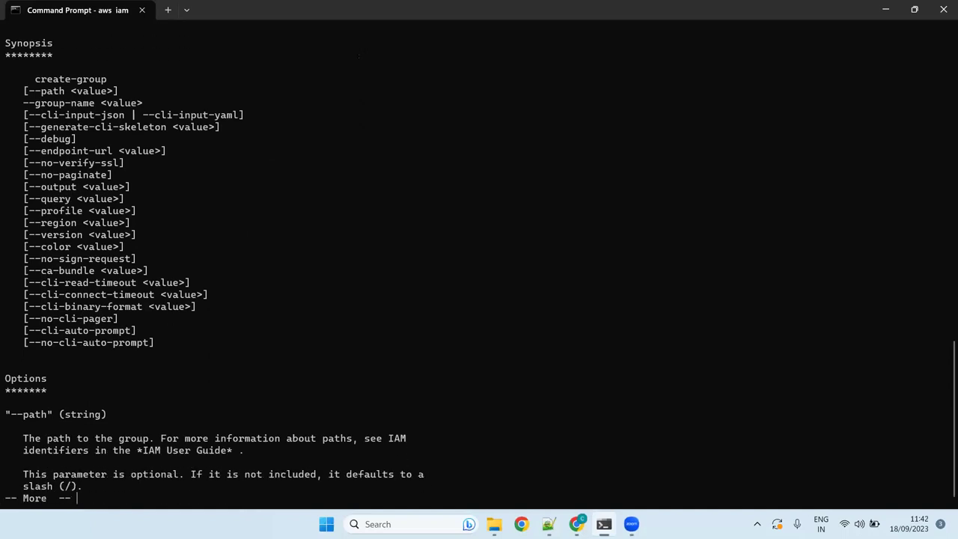
key(Return)
key(Return)
key(ctrl+c)
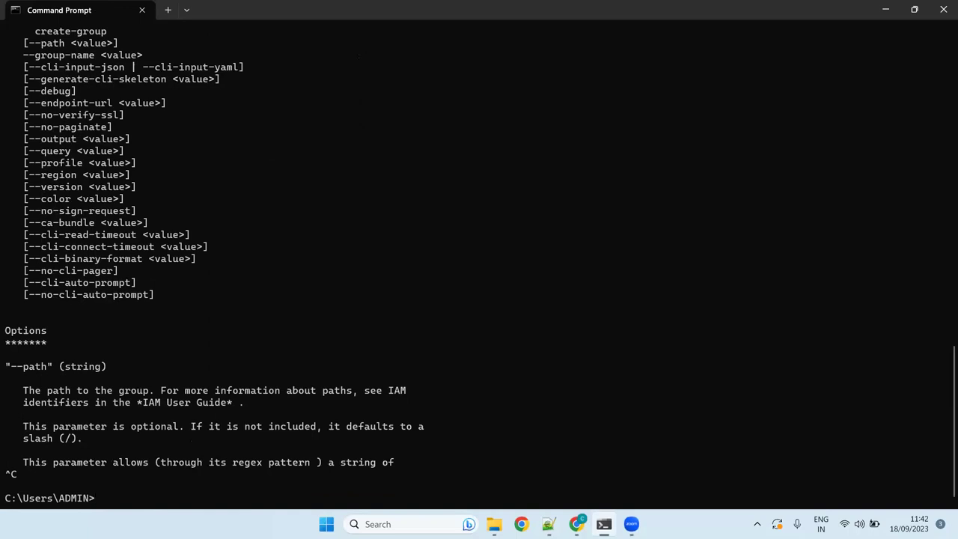
Step: Look back over the start of the Command Prompt session and the 18/09/2023 notes in Notepad++
scroll(330, 259, up, 20)
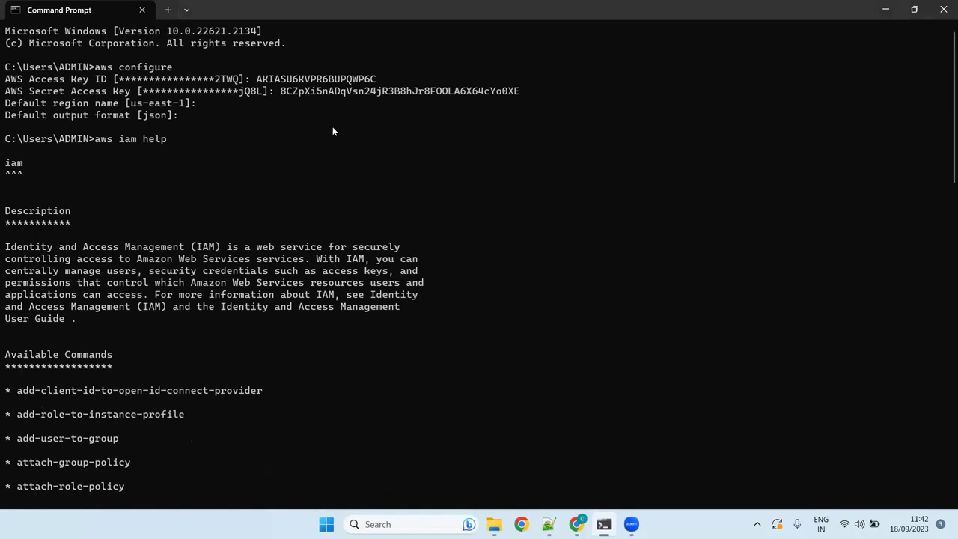
key(super+z)
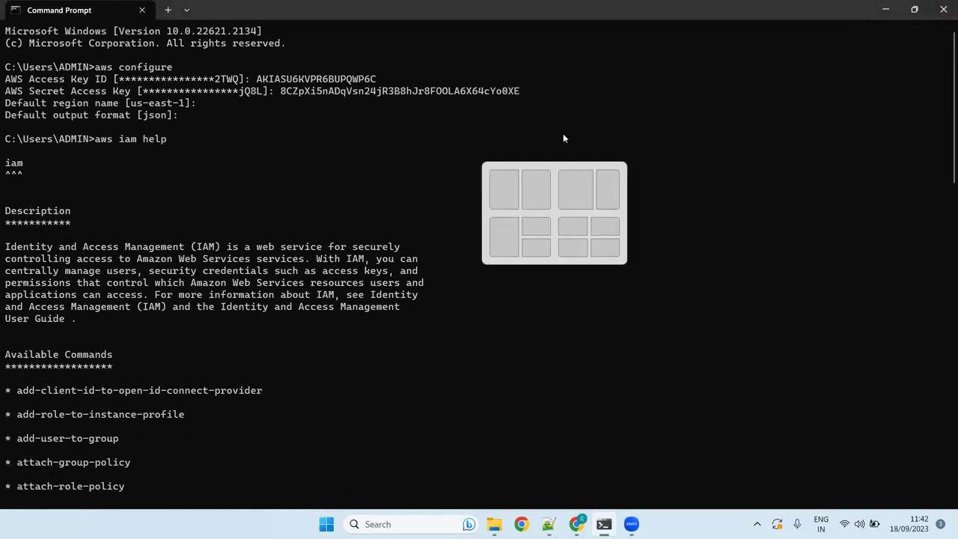
key(Escape)
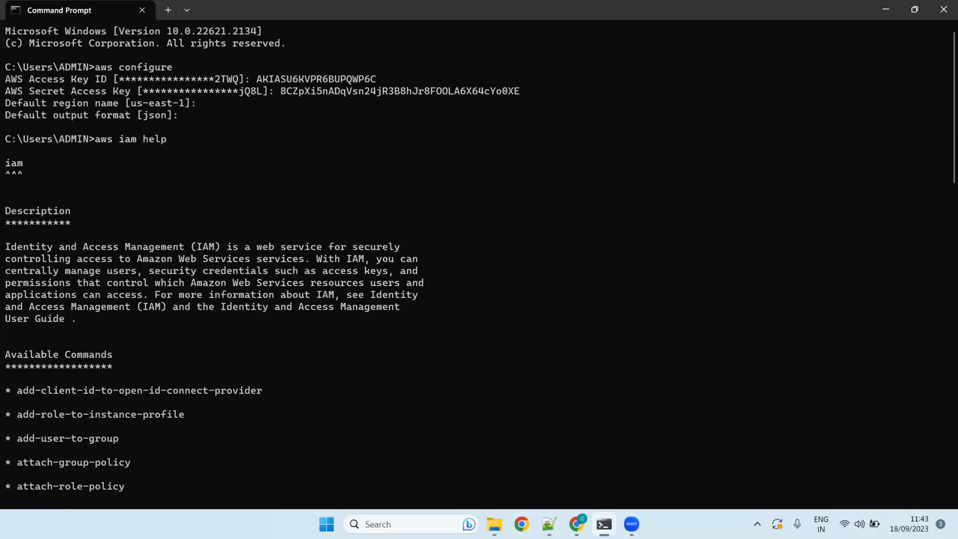
key(alt+Tab)
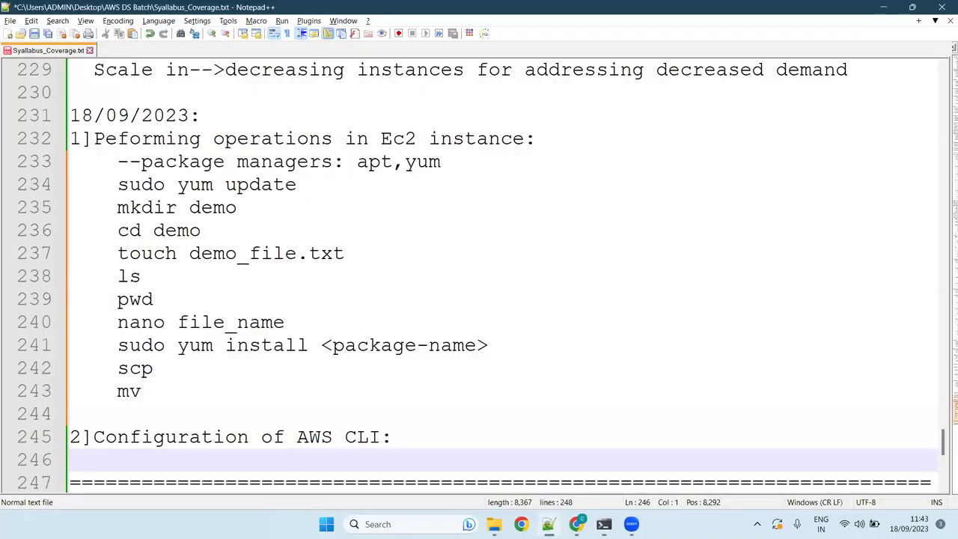
key(alt+Tab)
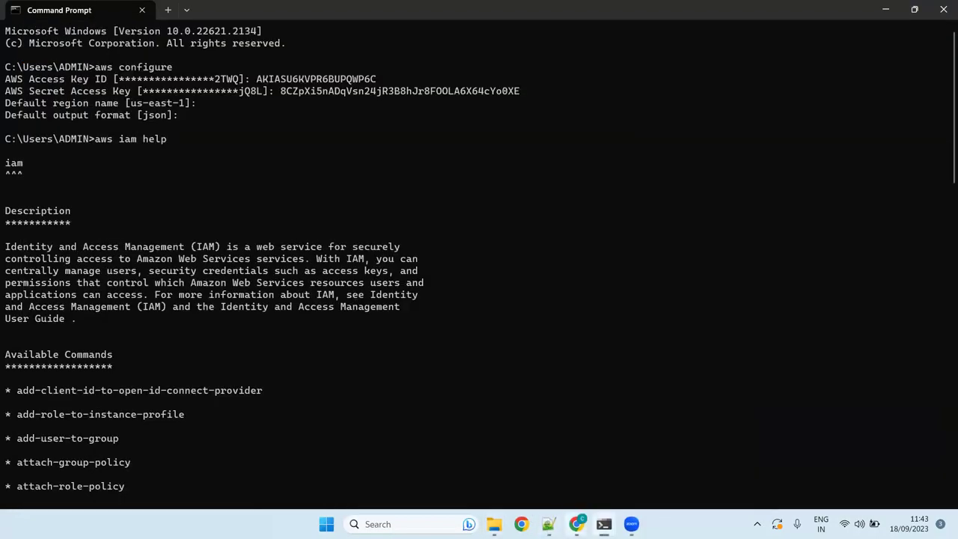
click(550, 524)
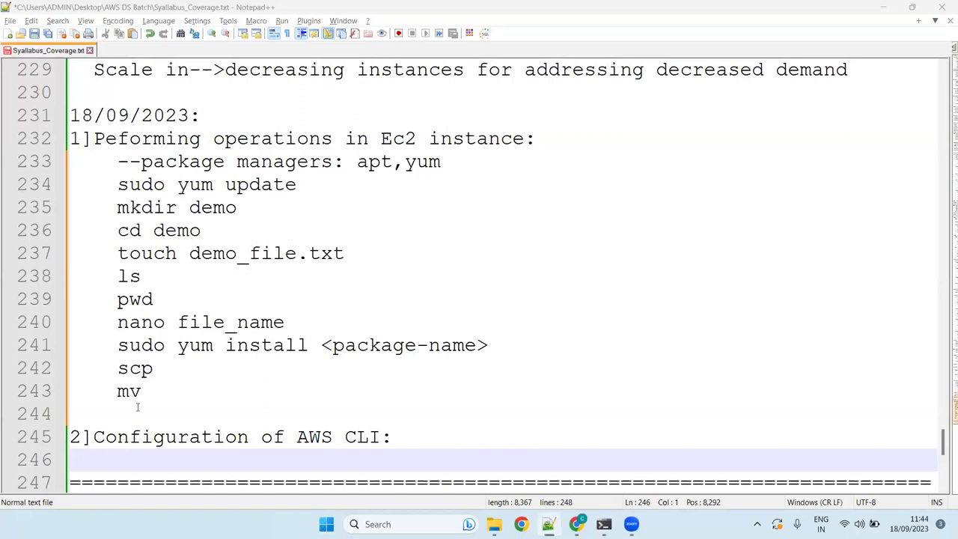
click(160, 281)
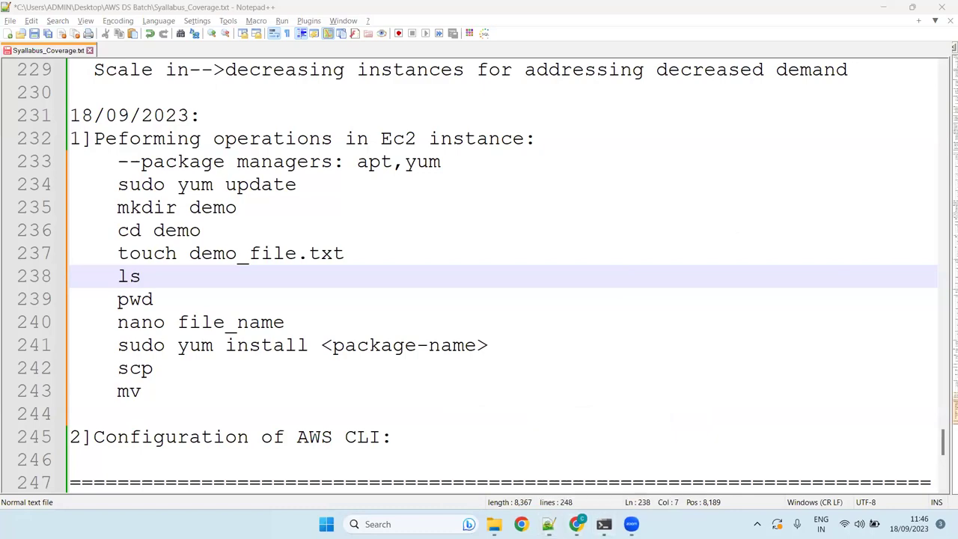
click(604, 524)
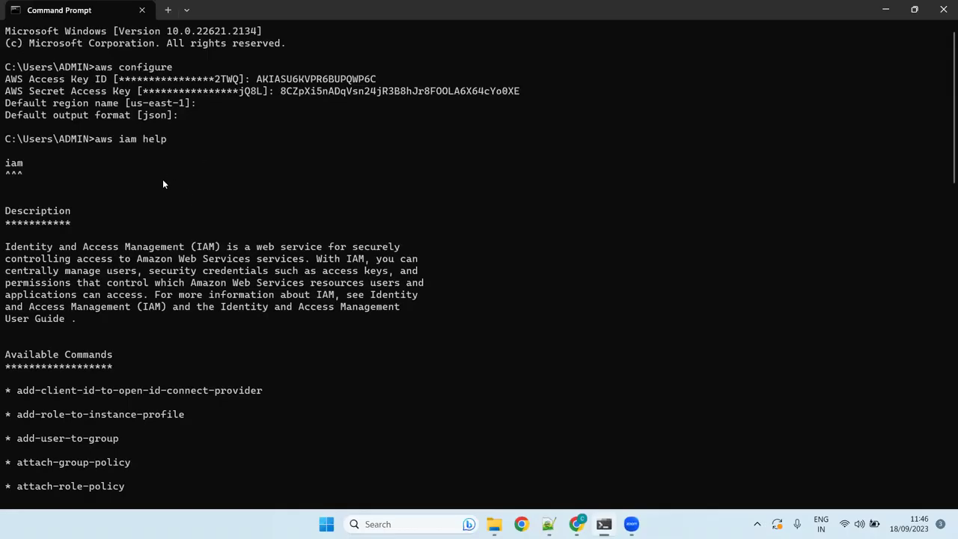
key(ctrl+c)
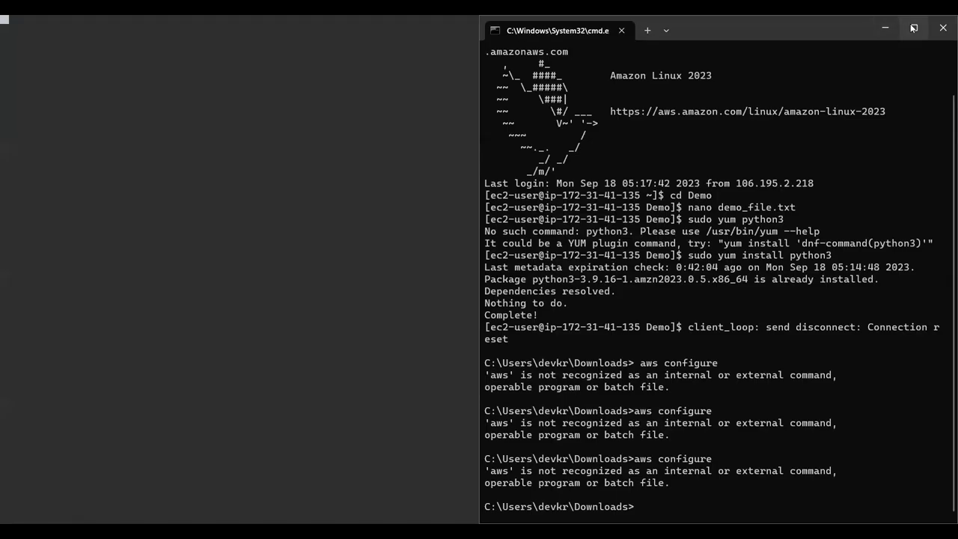
Step: Maximize the terminal window, open a new Windows PowerShell session and try to run "aws configure"
click(913, 28)
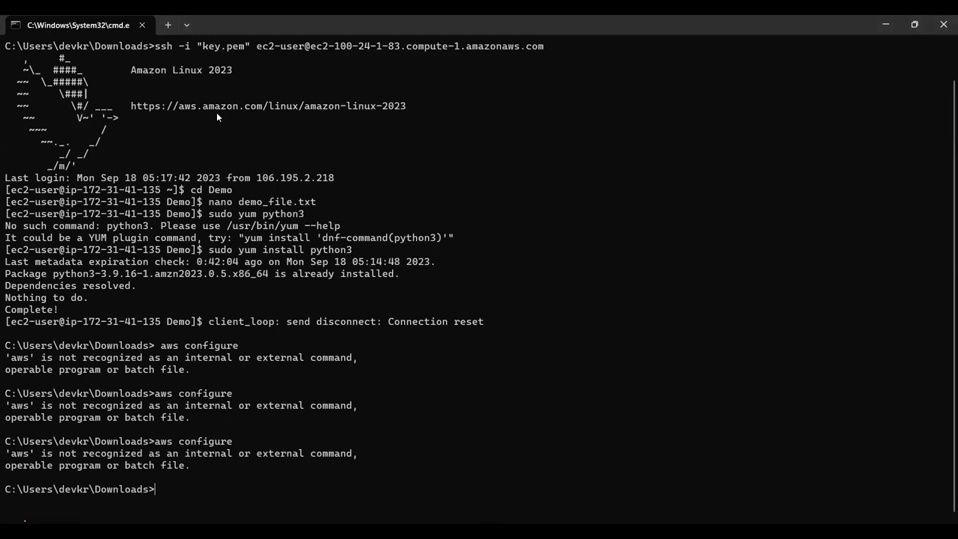
click(163, 27)
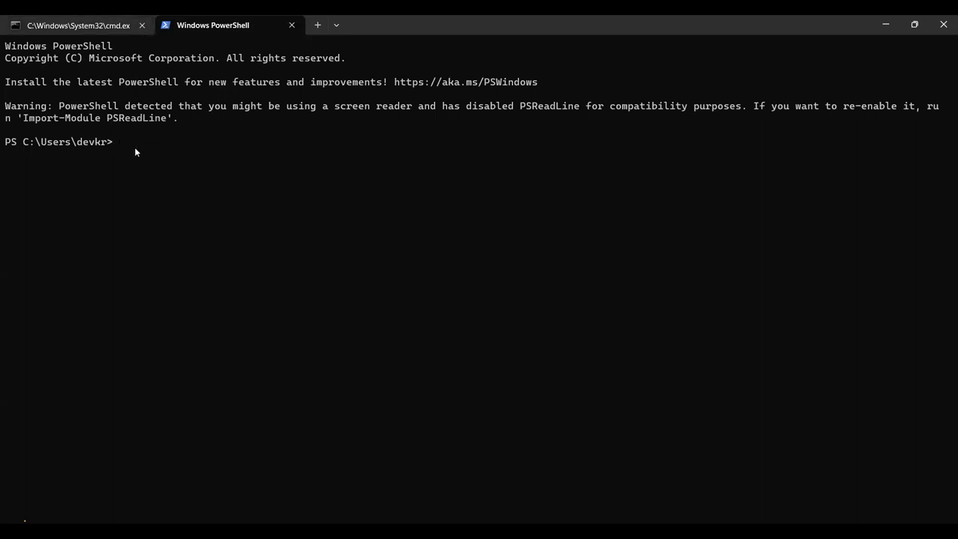
text(aws configr)
key(BackSpace)
text(ure)
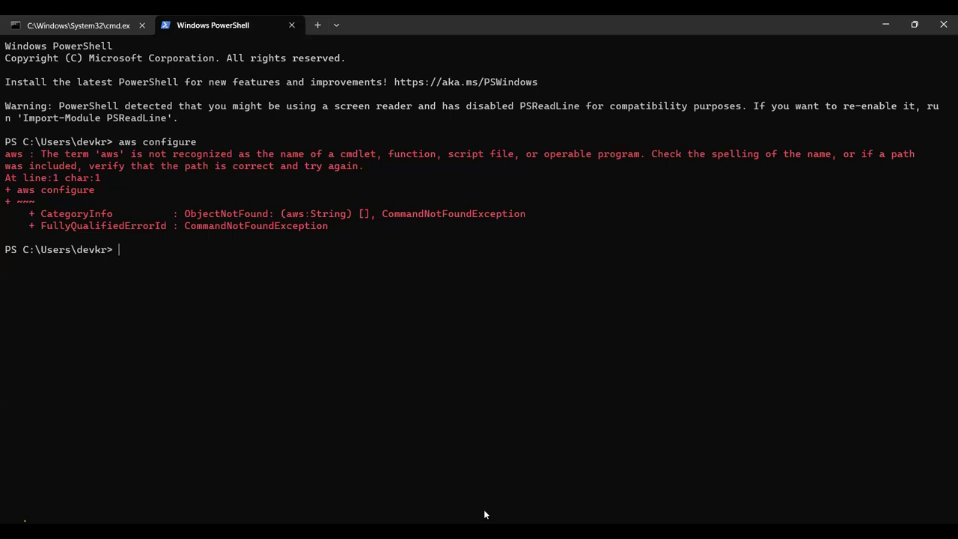
Step: Check the AWS CLI installation in PowerShell with "aws --version"
text(aws-- ver)
key(BackSpace)
key(BackSpace)
key(BackSpace)
key(BackSpace)
key(BackSpace)
key(BackSpace)
text(--version)
key(Return)
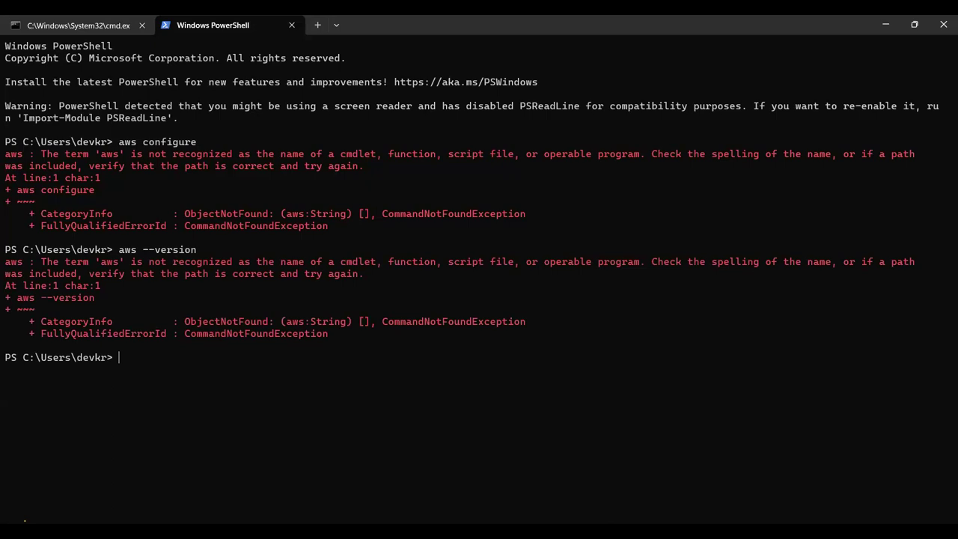
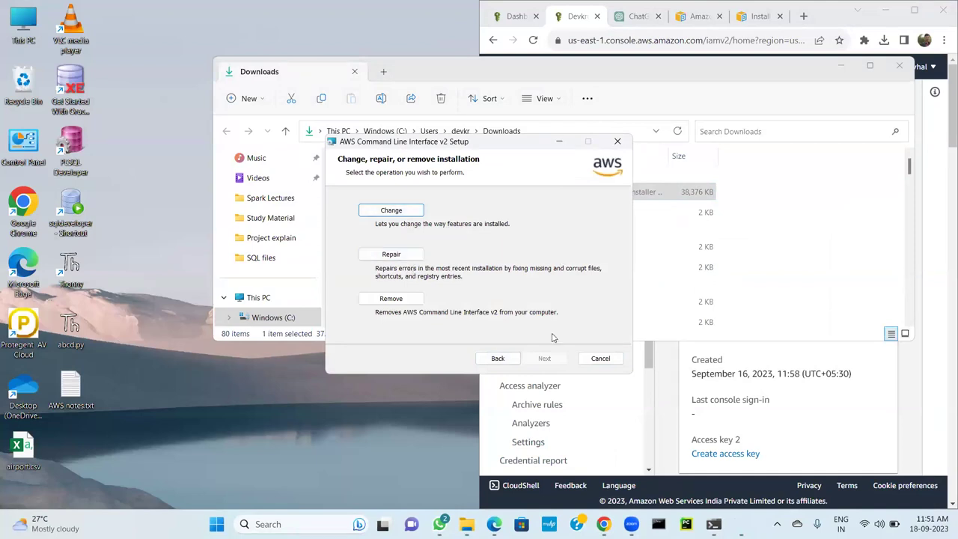
Step: Remove AWS Command Line Interface v2 from the computer with its setup wizard, and close the wizard
click(397, 302)
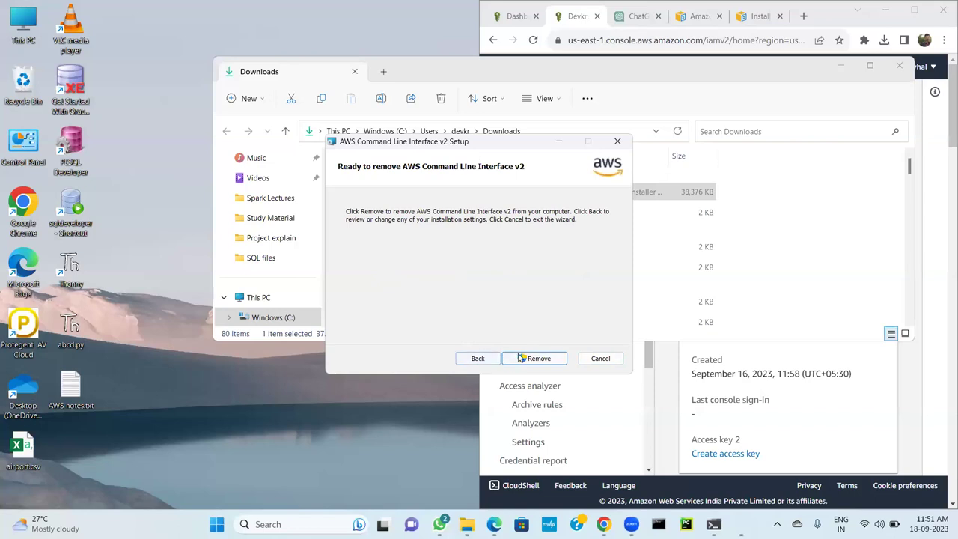
click(521, 359)
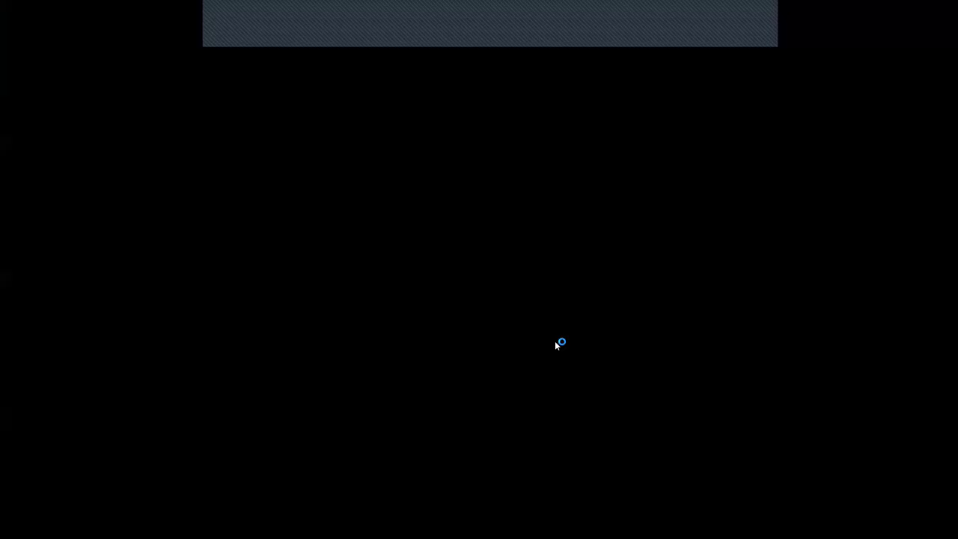
click(415, 368)
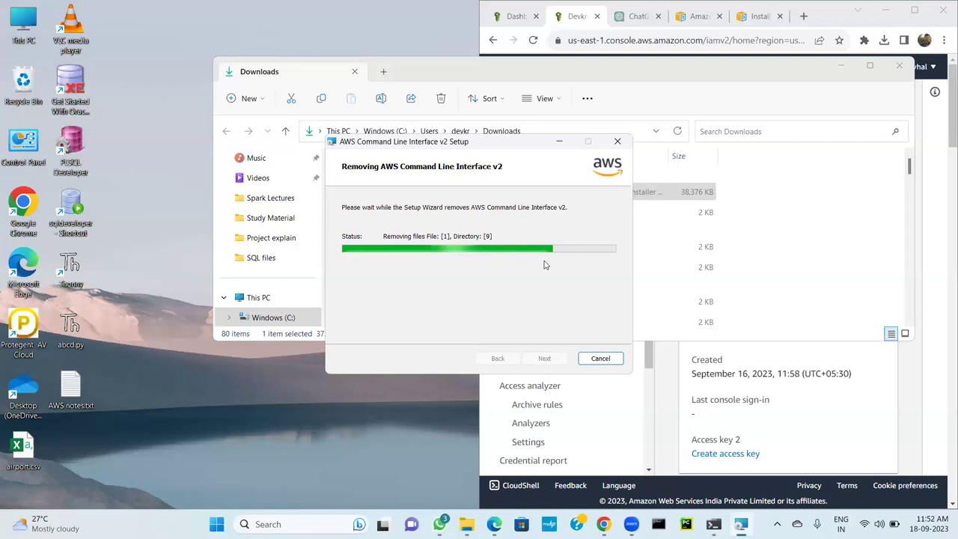
click(779, 65)
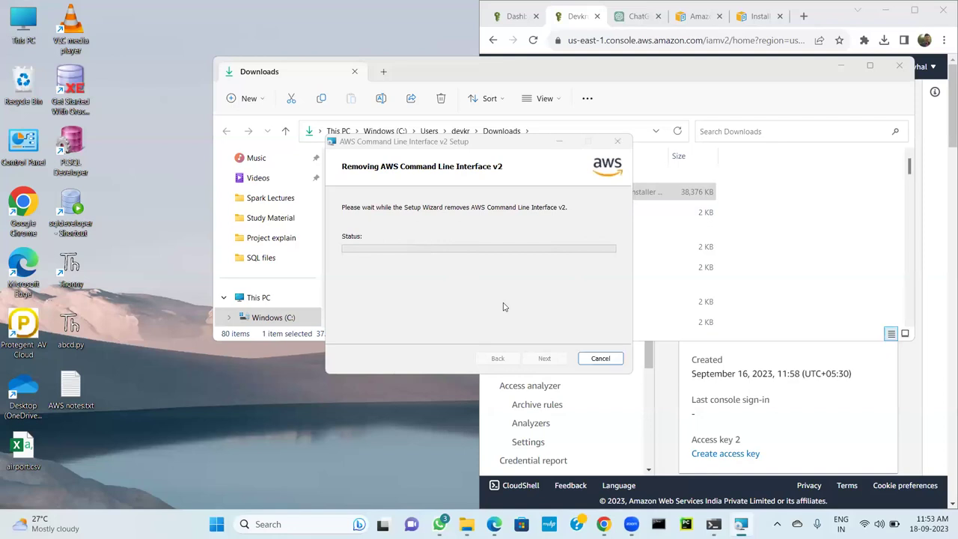
click(545, 359)
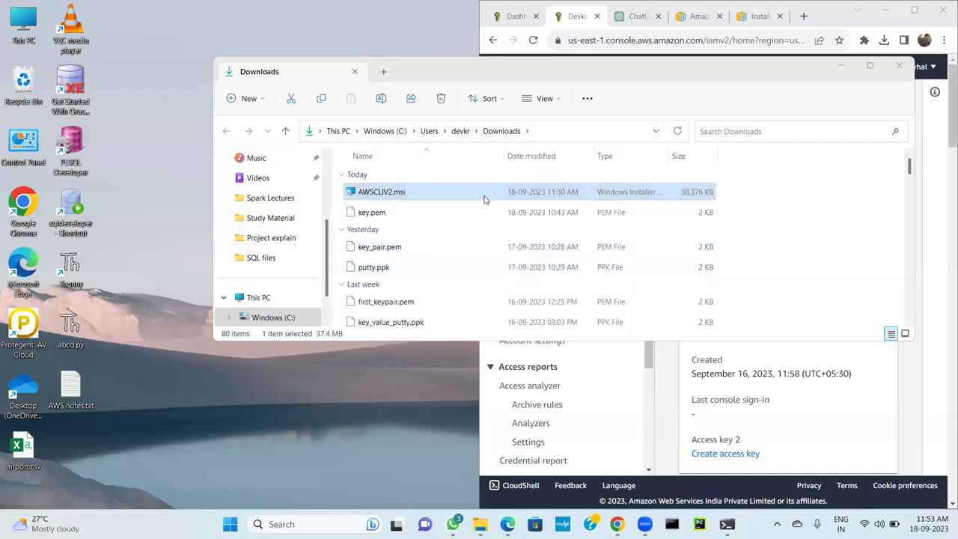
Step: Install AWS Command Line Interface v2 from AWSCLIV2.msi in Downloads, accepting the license agreement and keeping the default location C:\Program Files\Amazon\AWSCLIV2\
double_click(452, 193)
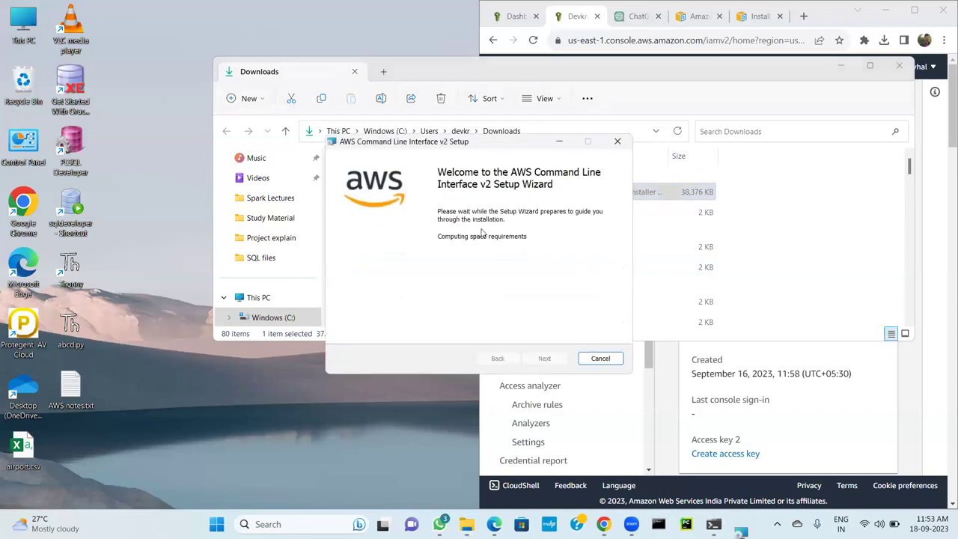
click(617, 142)
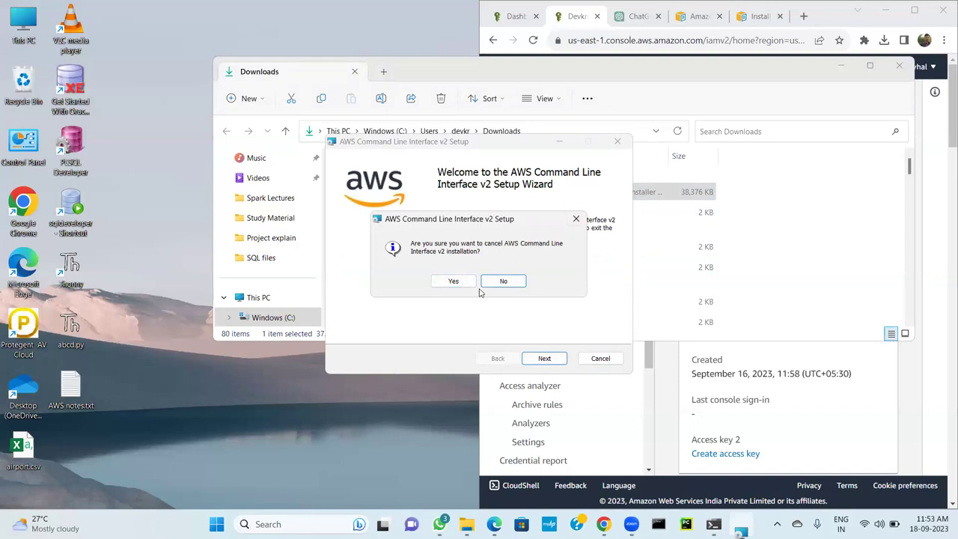
click(577, 220)
click(544, 358)
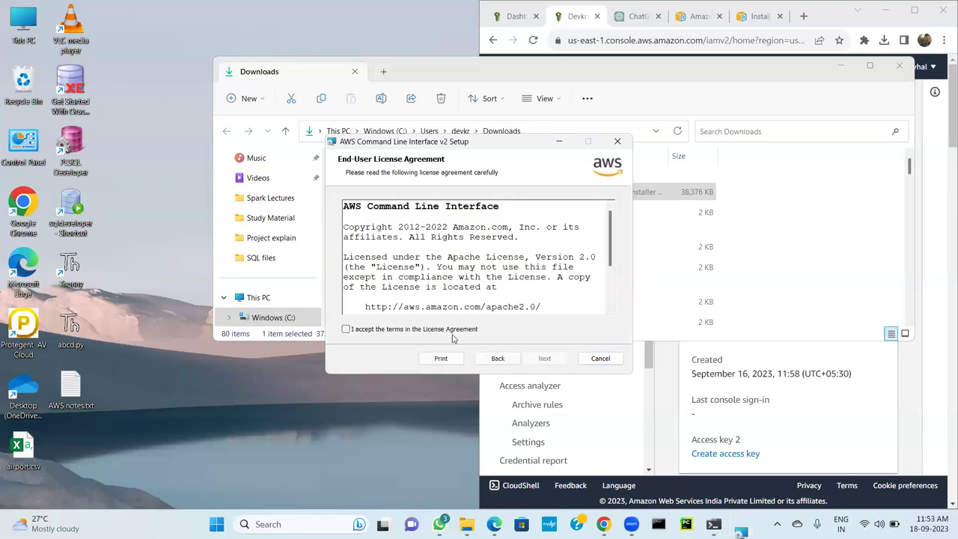
click(376, 332)
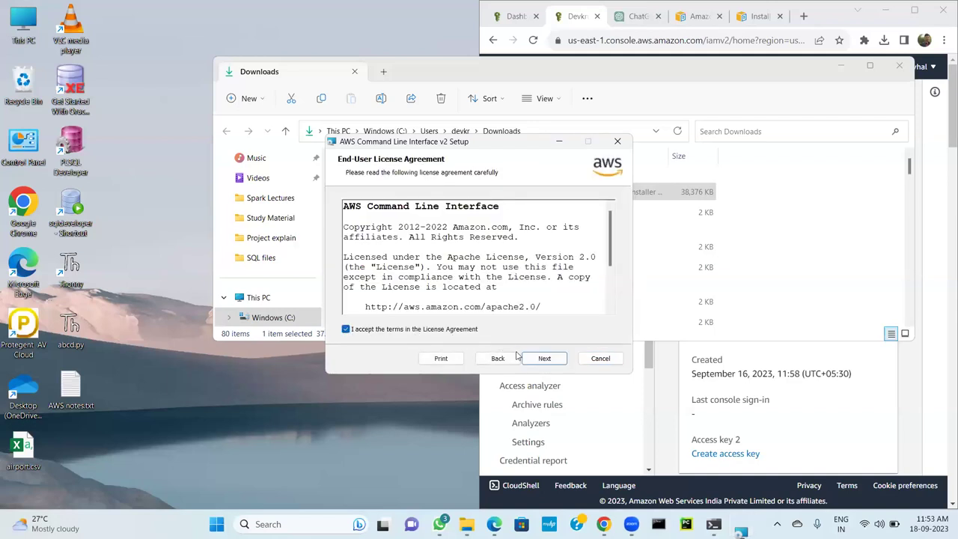
click(541, 359)
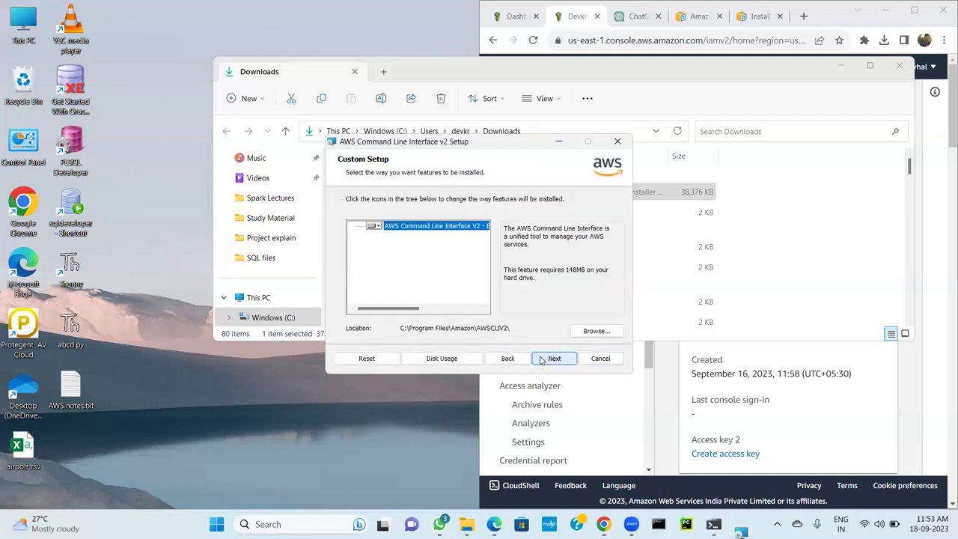
click(541, 360)
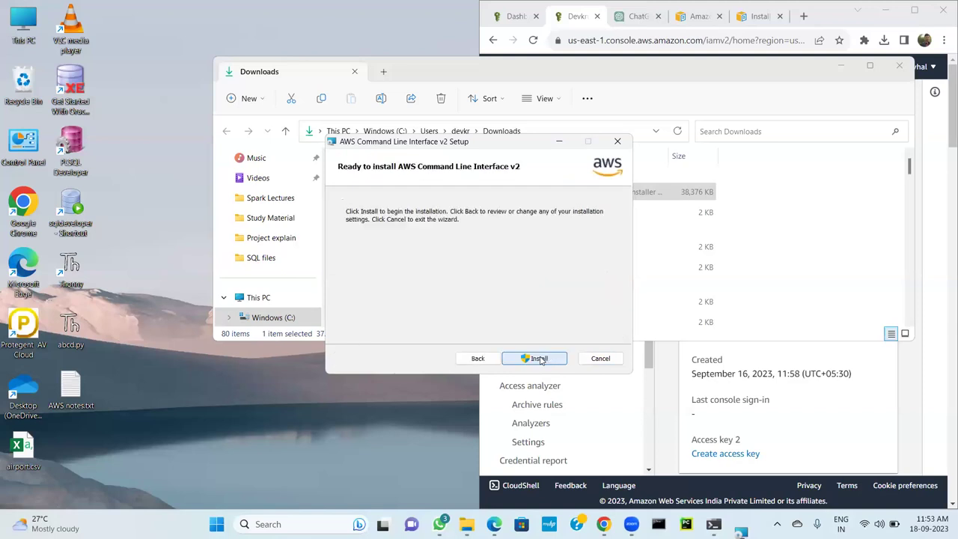
click(535, 359)
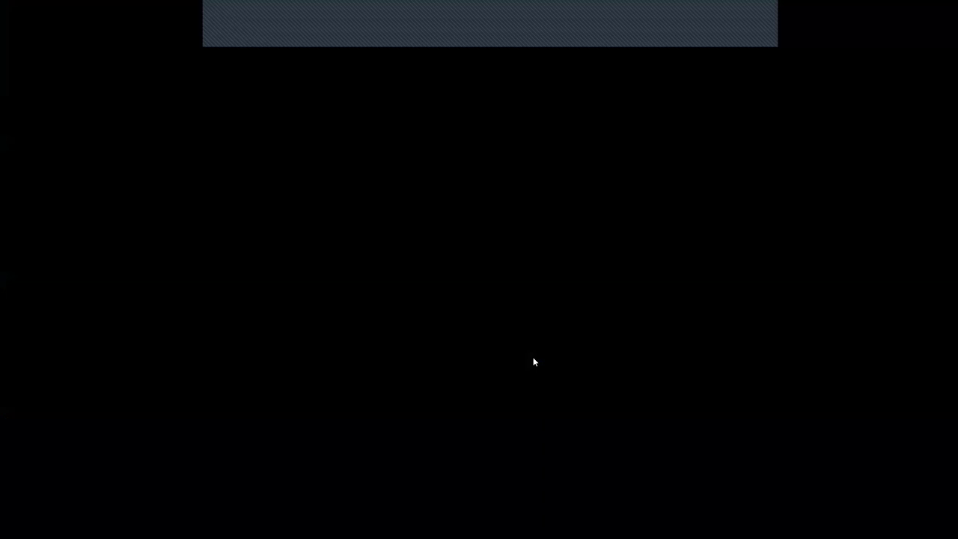
click(442, 364)
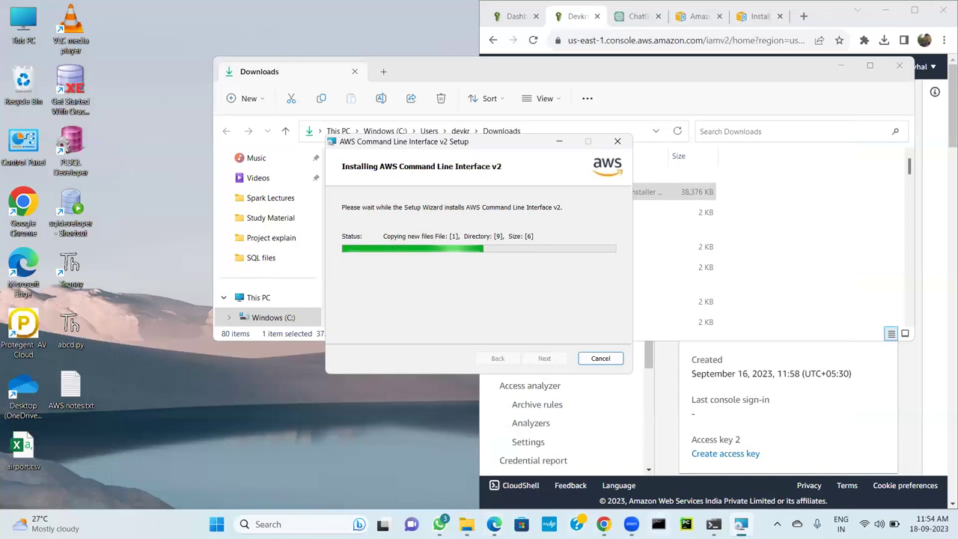
Step: Look at the ChatGPT conversation in the browser during the installation and minimize the browser window
mouse_move(603, 524)
click(604, 468)
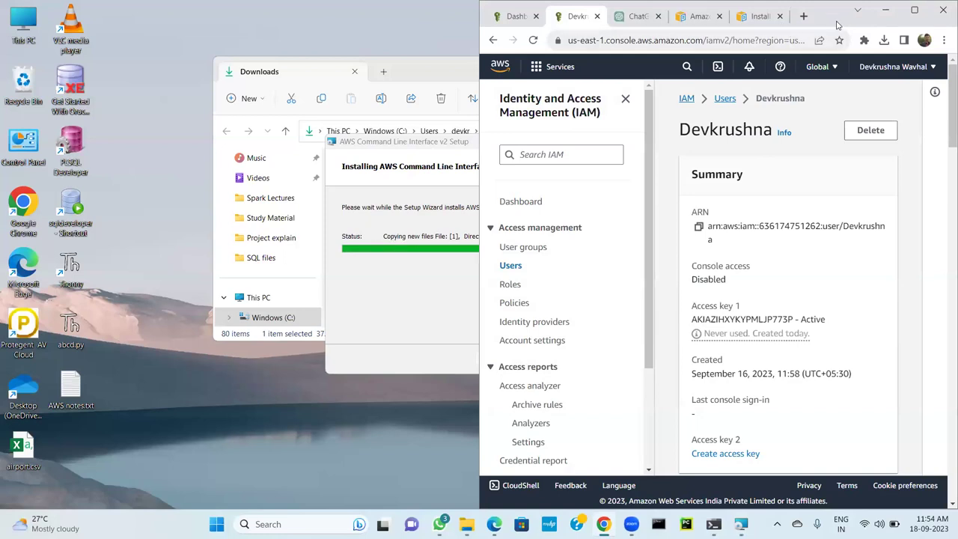
drag(837, 24, 459, 82)
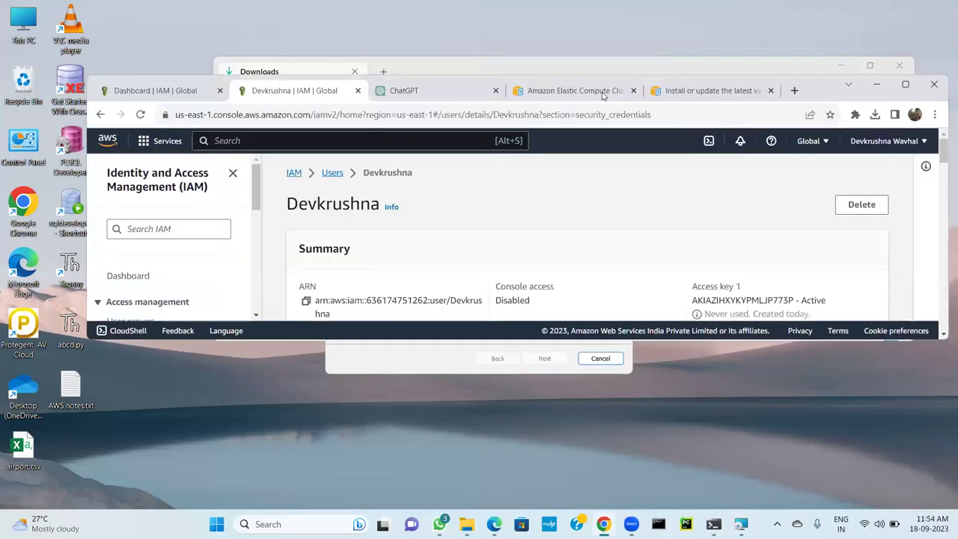
click(435, 89)
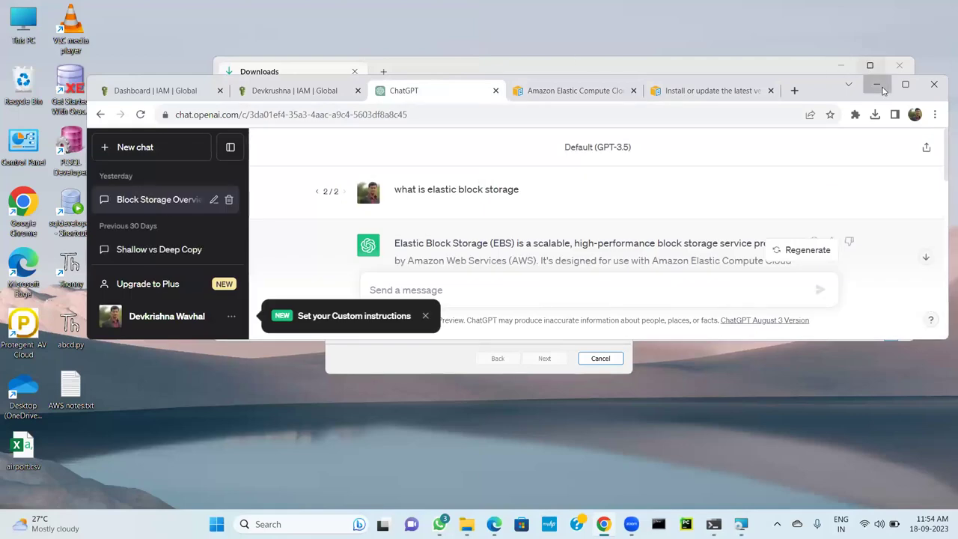
click(881, 87)
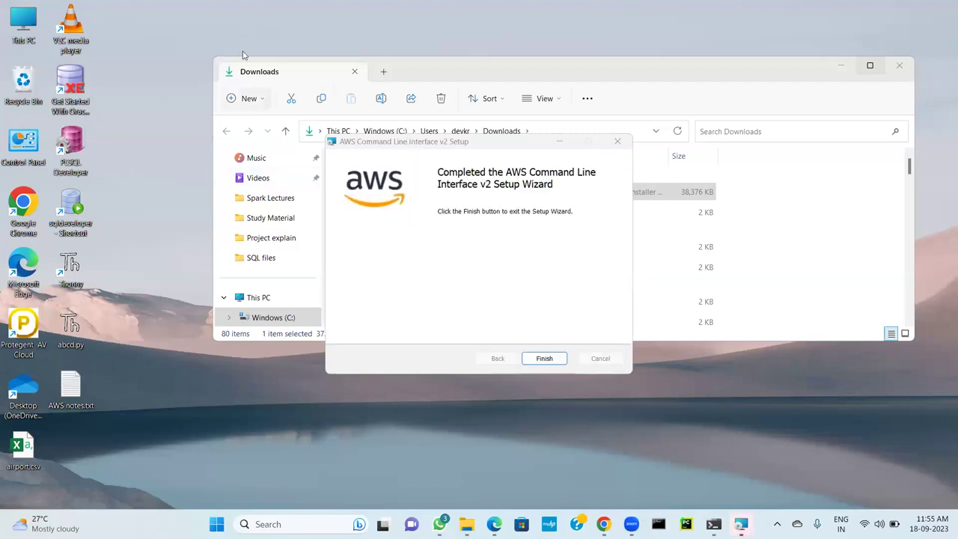
Step: Close the completed AWS CLI setup wizard and return to the Windows PowerShell session
click(542, 360)
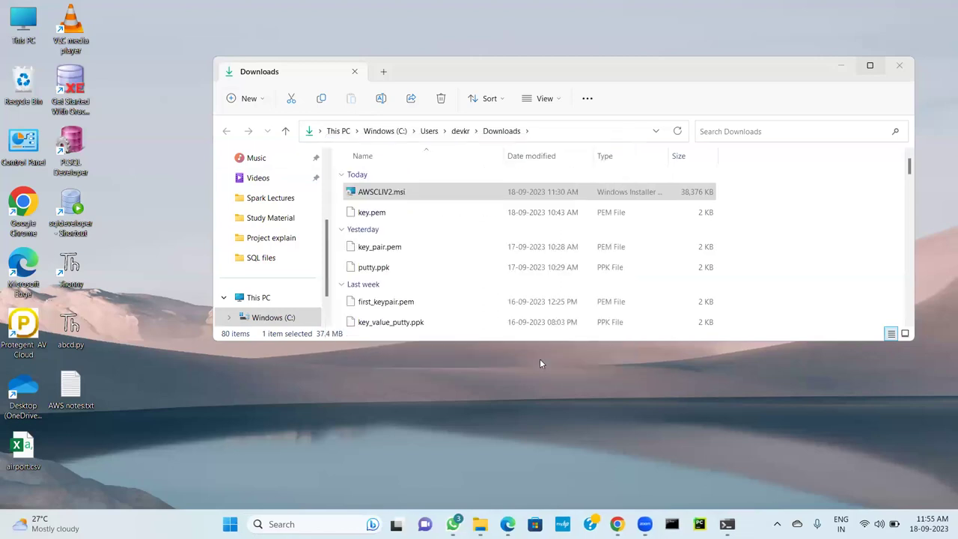
click(840, 72)
mouse_move(727, 524)
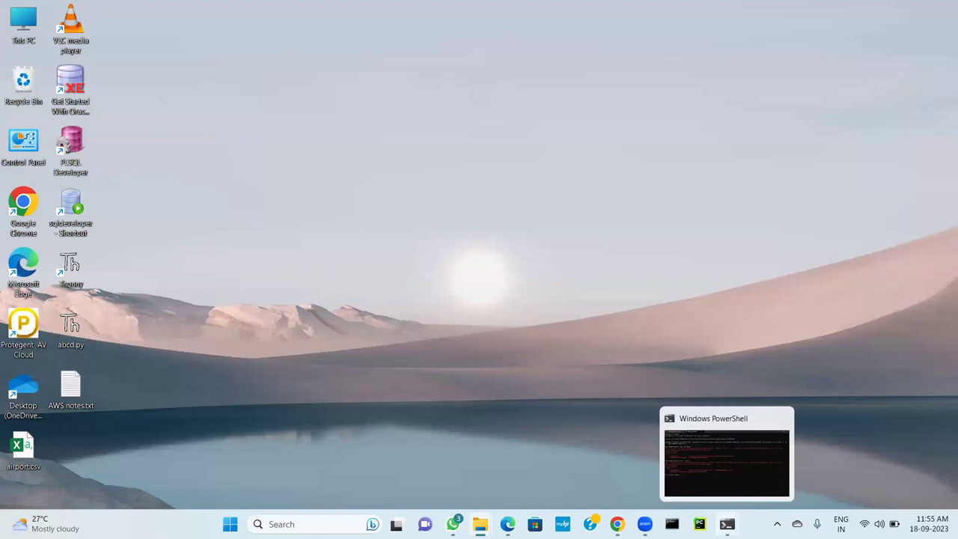
click(727, 524)
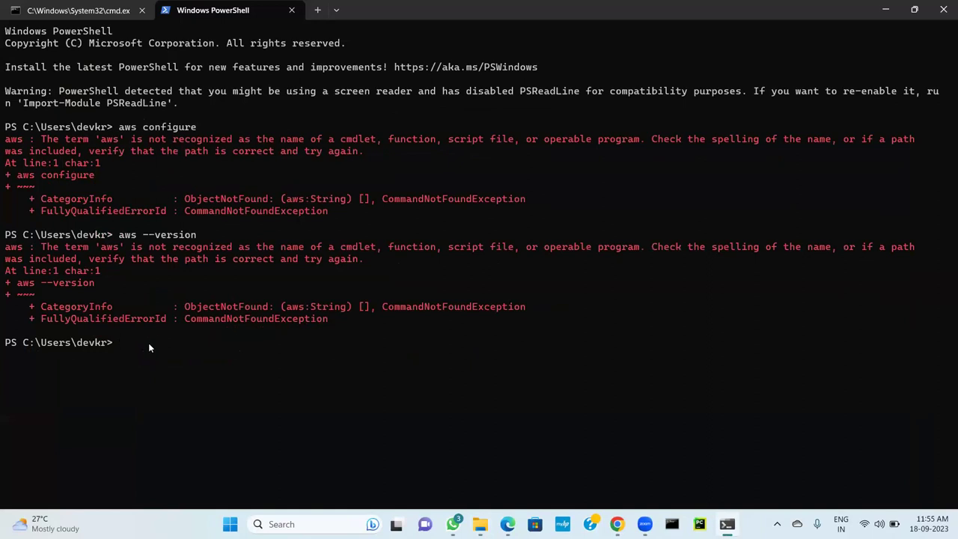
Step: Try to install the AWS CLI with "pip install awscli", interrupt the installation, and try to run "aws configure"
text(pip)
key(BackSpace)
key(BackSpace)
key(BackSpace)
text(pip install awscli)
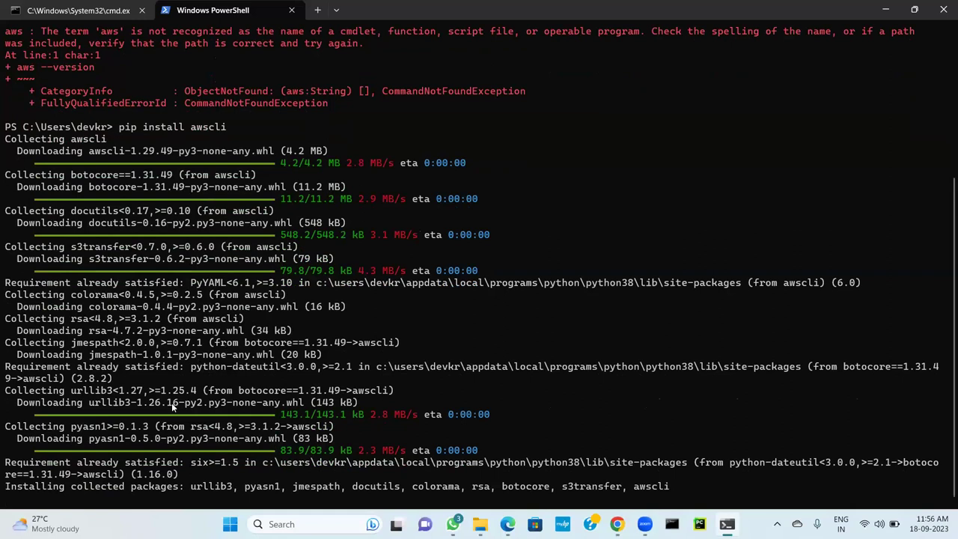
key(ctrl+c)
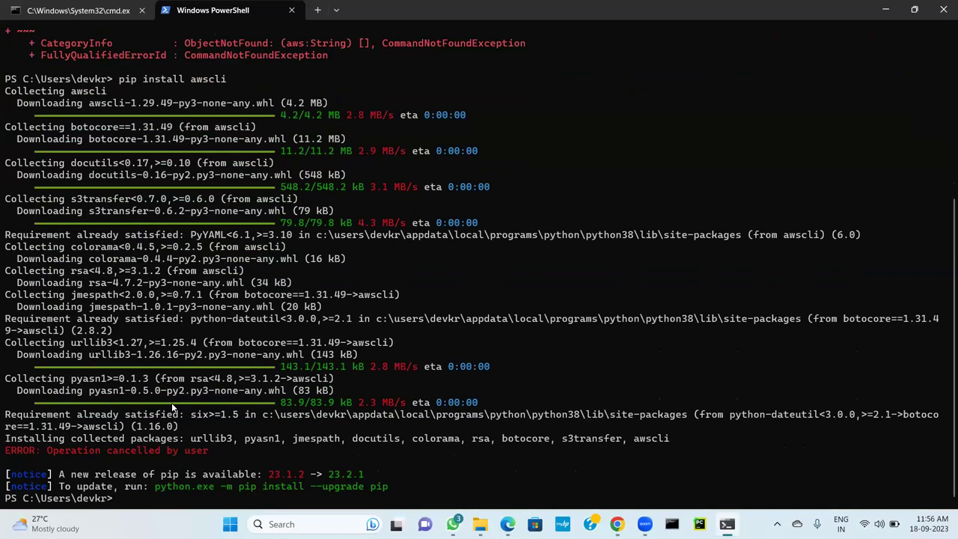
text(aws configure)
key(Return)
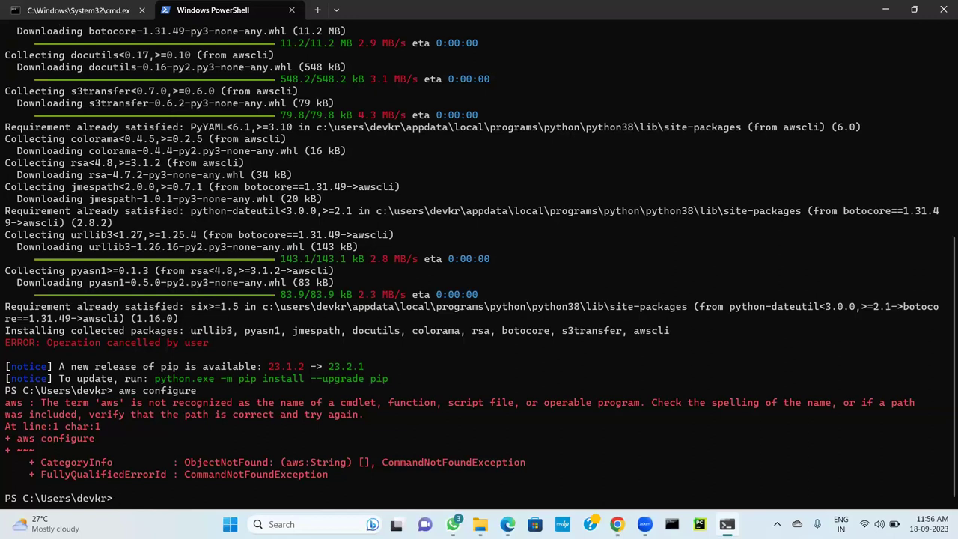
Step: Install the AWS CLI package in PowerShell with "pip install awscli" and run "aws configure"
text(pip install awscli)
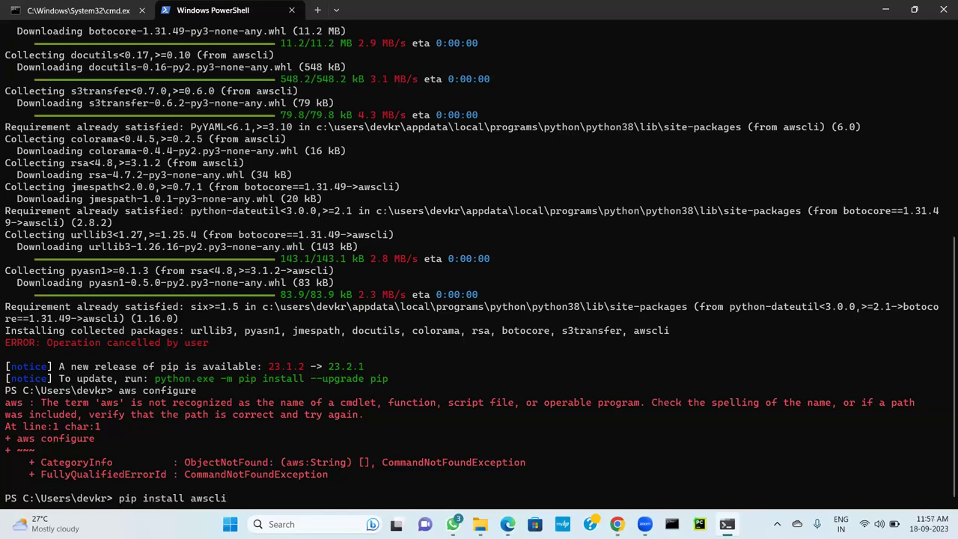
key(Return)
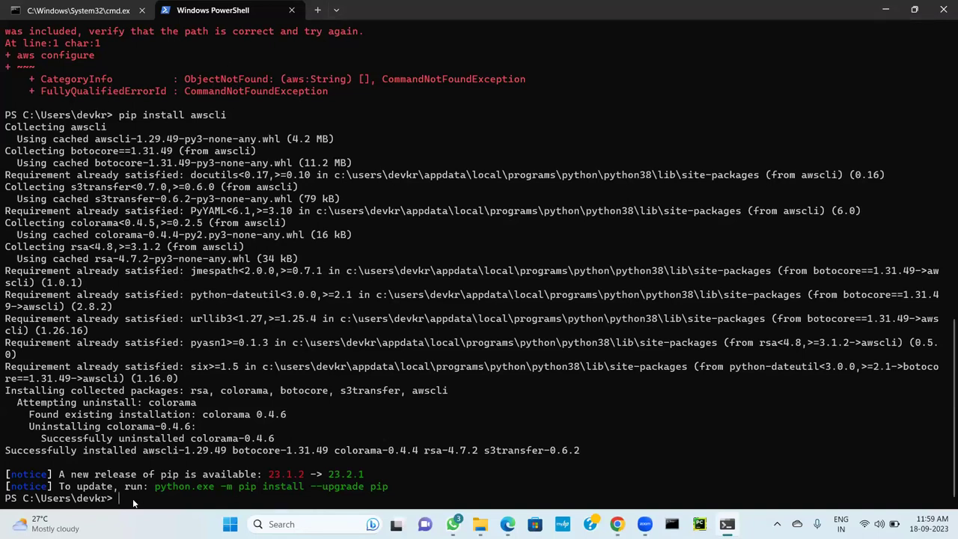
text(aws configure)
key(Return)
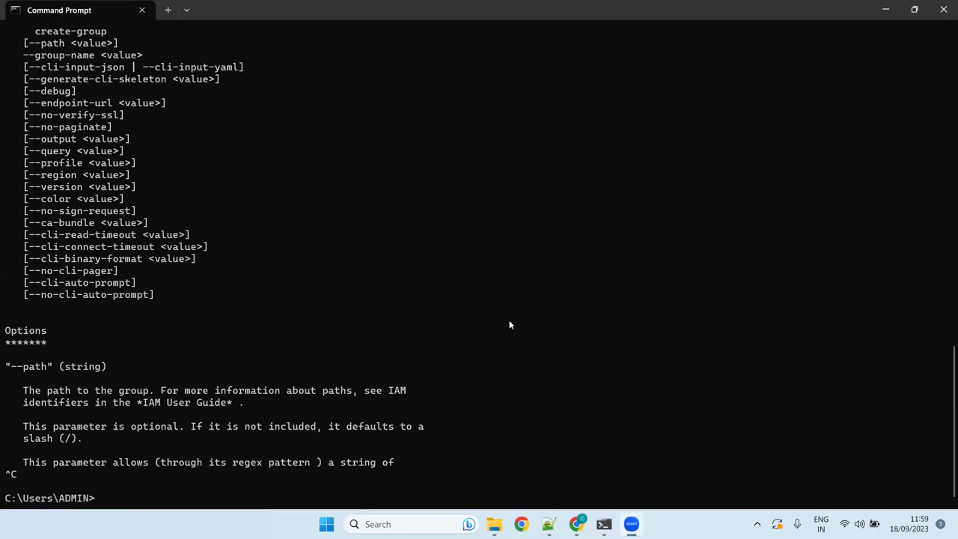
Step: Switch to Chrome and open the IAM user user1 from the users list at its permissions policies
mouse_move(577, 524)
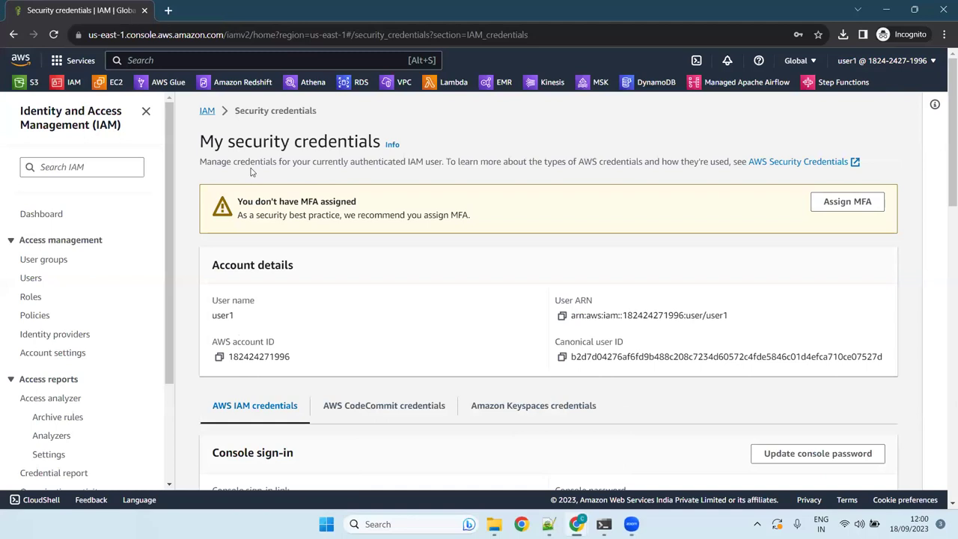
scroll(336, 341, down, 10)
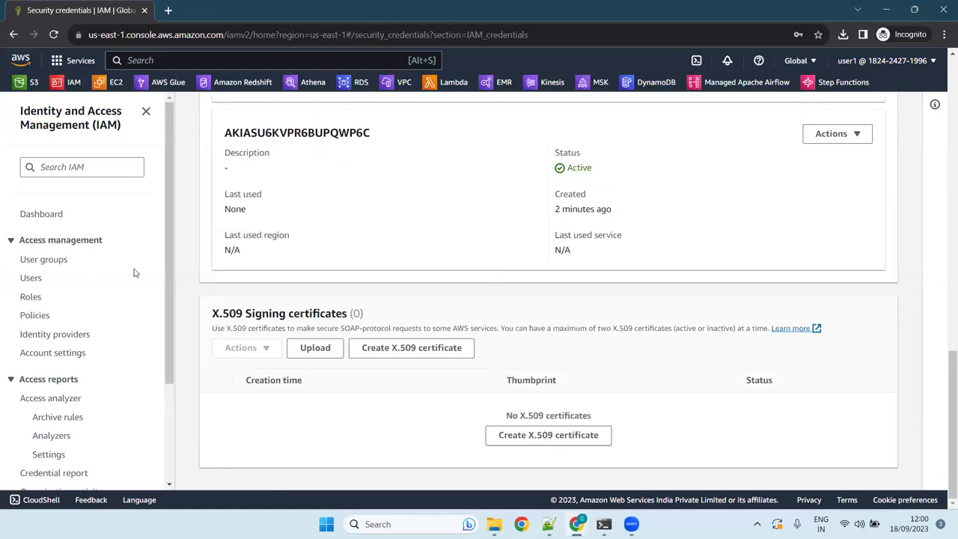
click(34, 278)
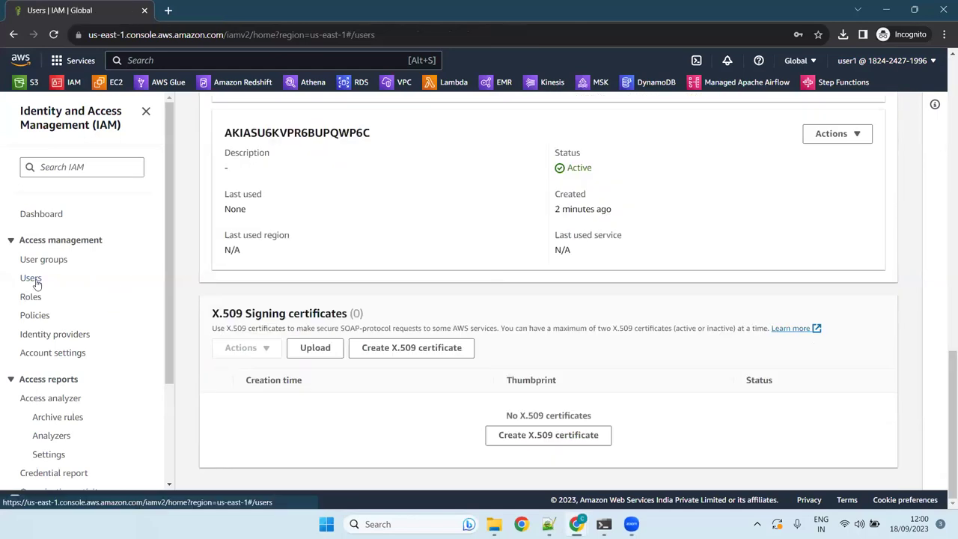
click(257, 331)
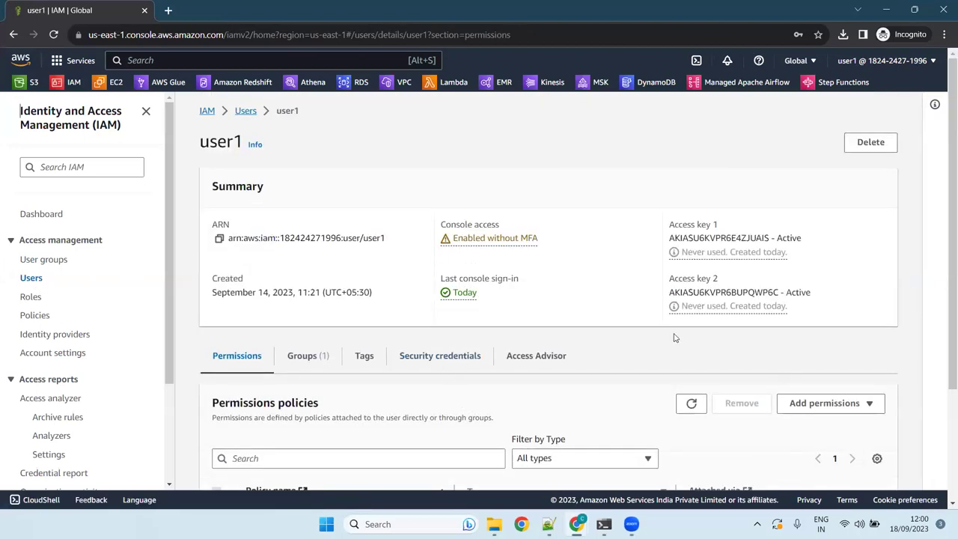
scroll(676, 336, down, 3)
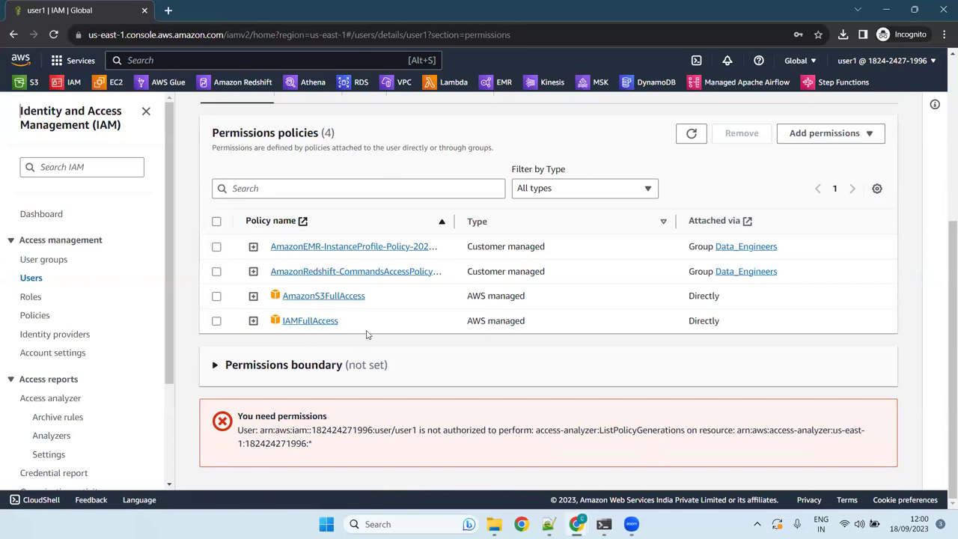
Step: Start adding permissions to user1 with the option to attach policies directly
click(831, 134)
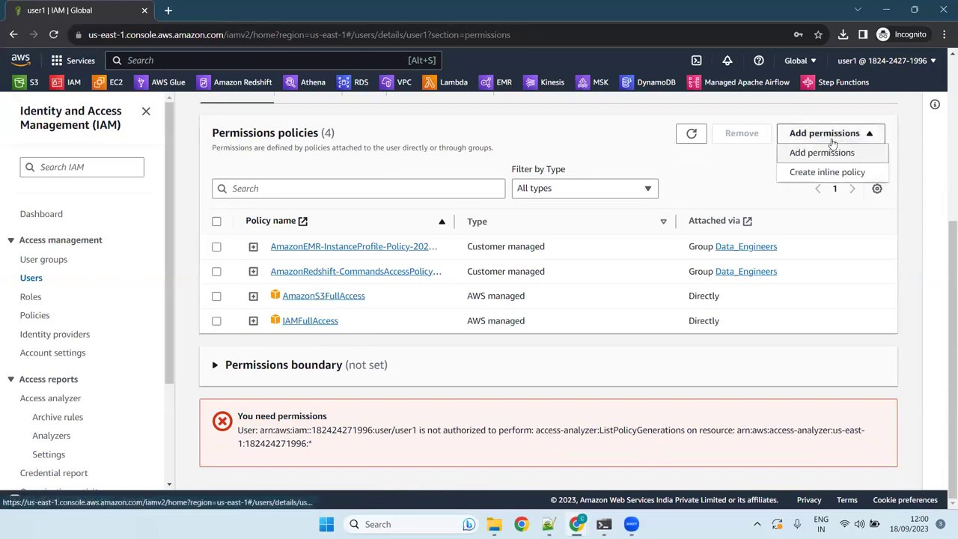
click(828, 156)
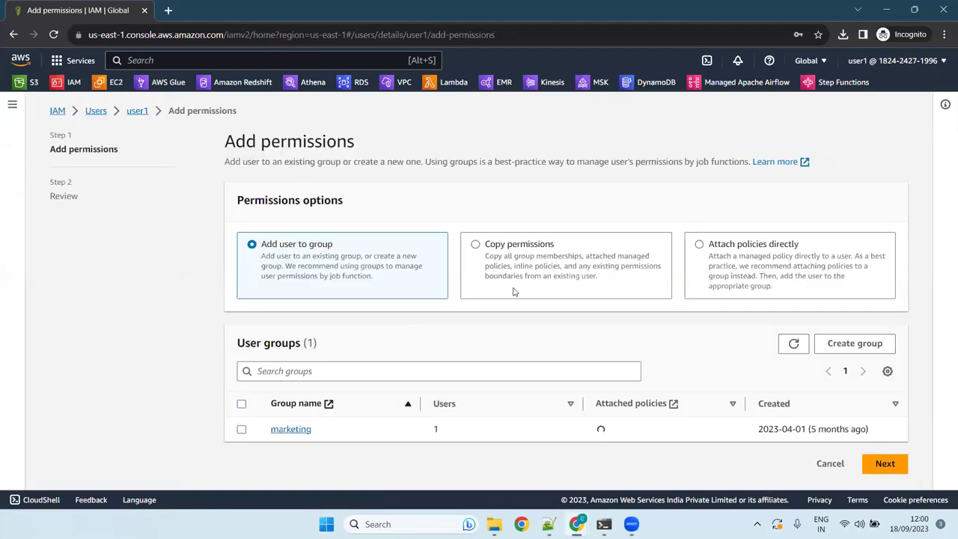
click(736, 287)
scroll(394, 320, down, 5)
scroll(394, 321, up, 5)
Step: Search the permissions policies for "ec2" and attach AmazonEC2FullAccess to user1
click(294, 384)
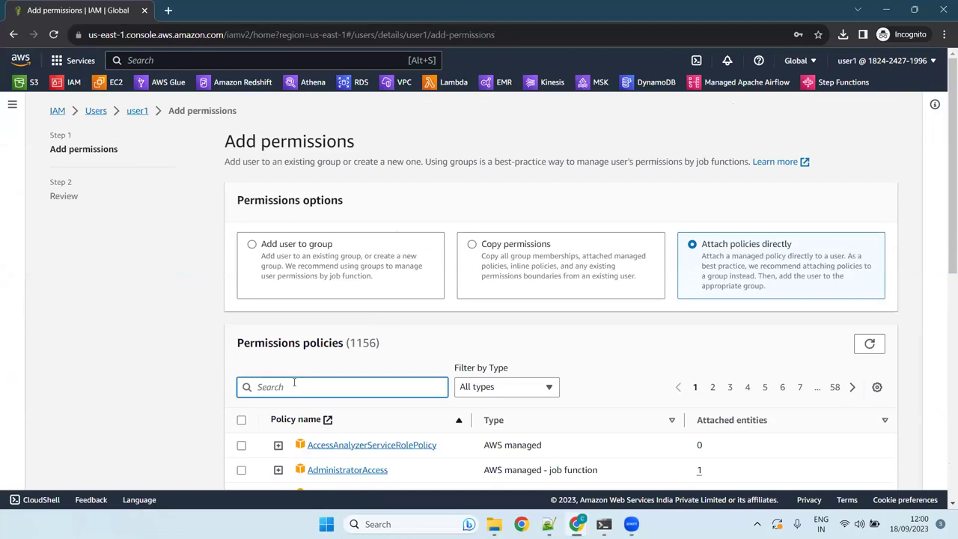
text(ec2)
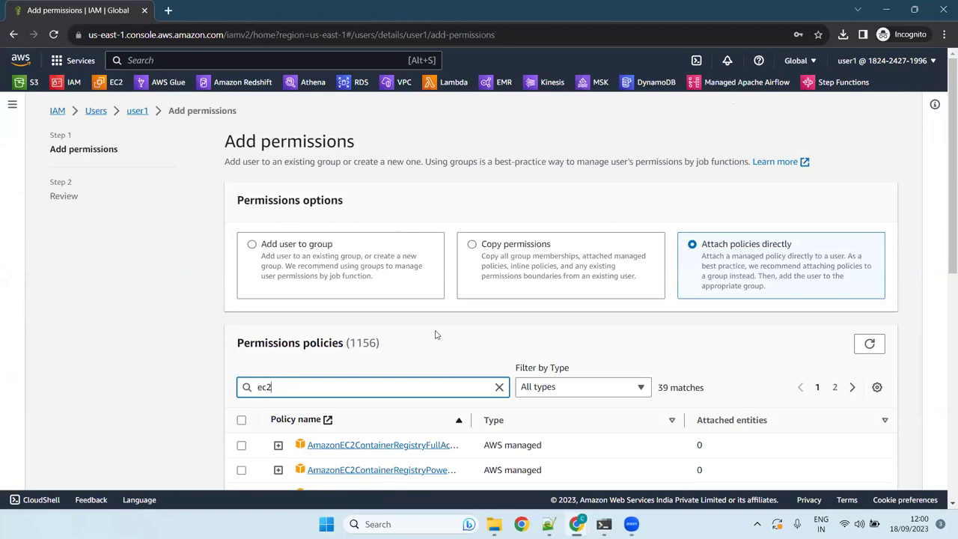
scroll(436, 335, down, 4)
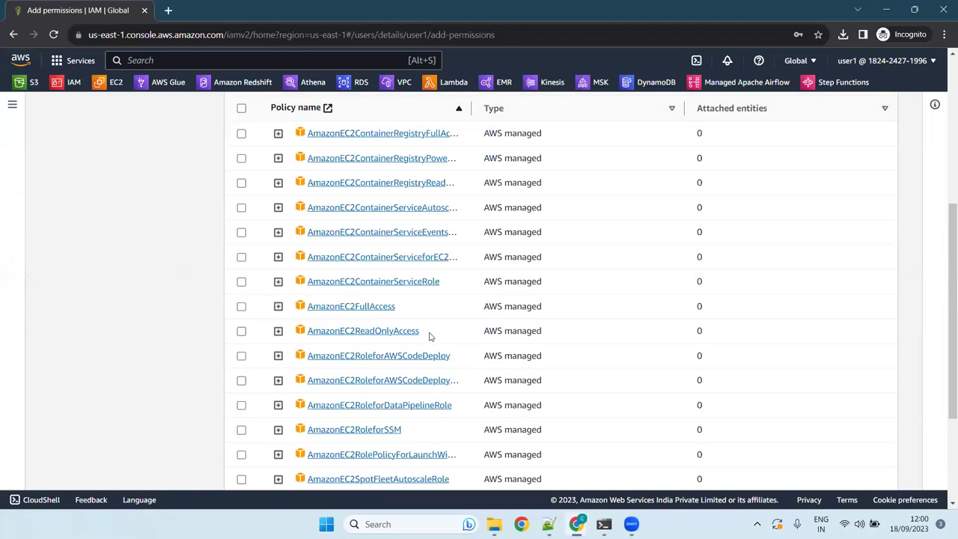
click(242, 307)
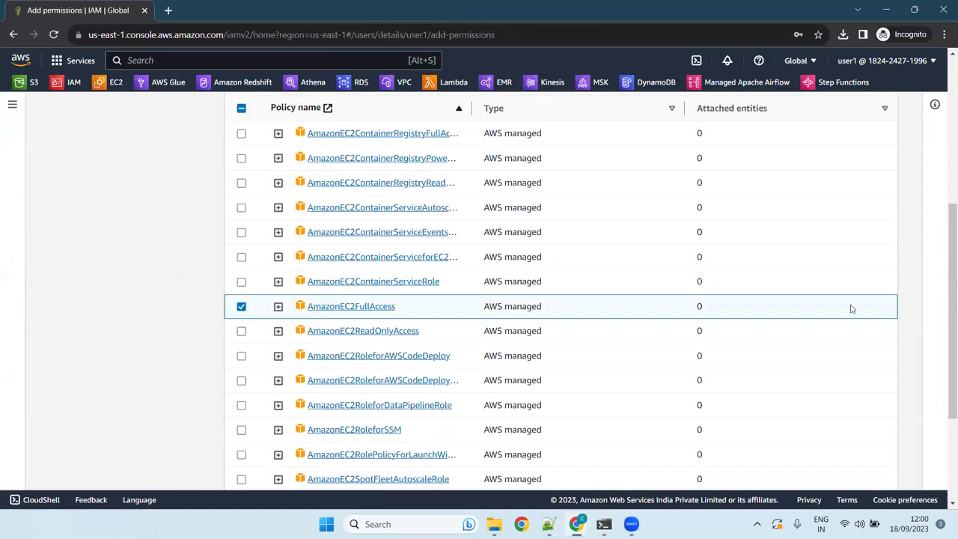
scroll(849, 306, down, 3)
click(874, 467)
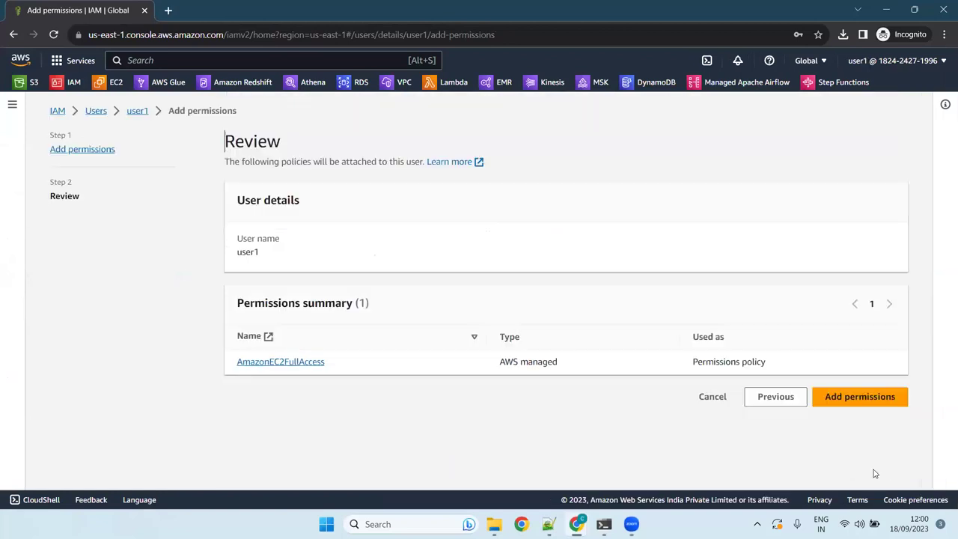
click(859, 398)
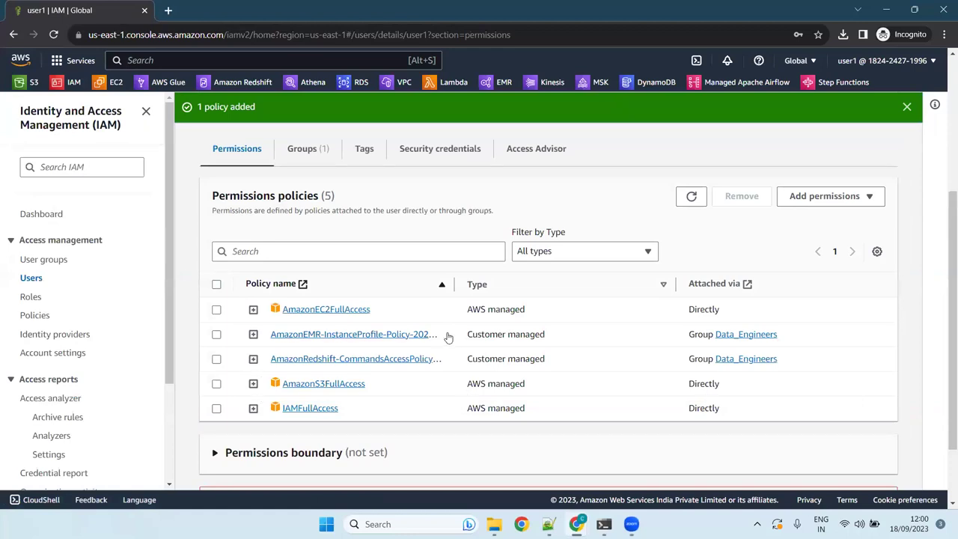
scroll(352, 351, up, 3)
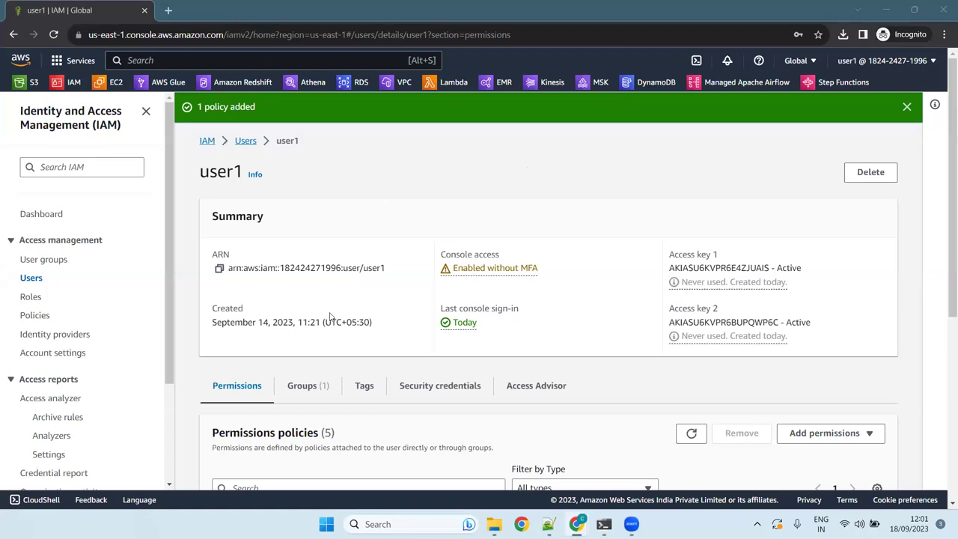
Step: Switch to Command Prompt and create the IAM group data-analysts with "aws iam create-group --group-name data-analysts"
mouse_move(603, 524)
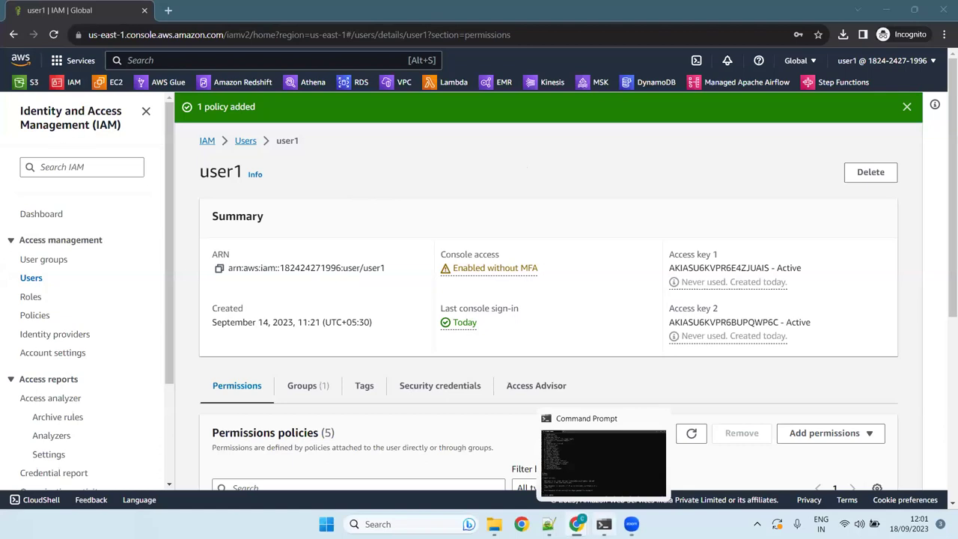
click(603, 525)
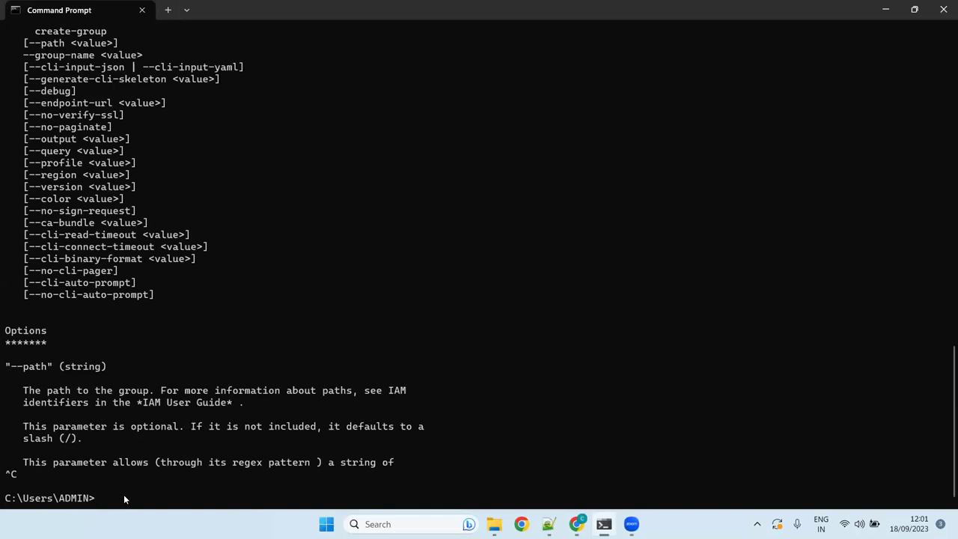
scroll(271, 284, up, 20)
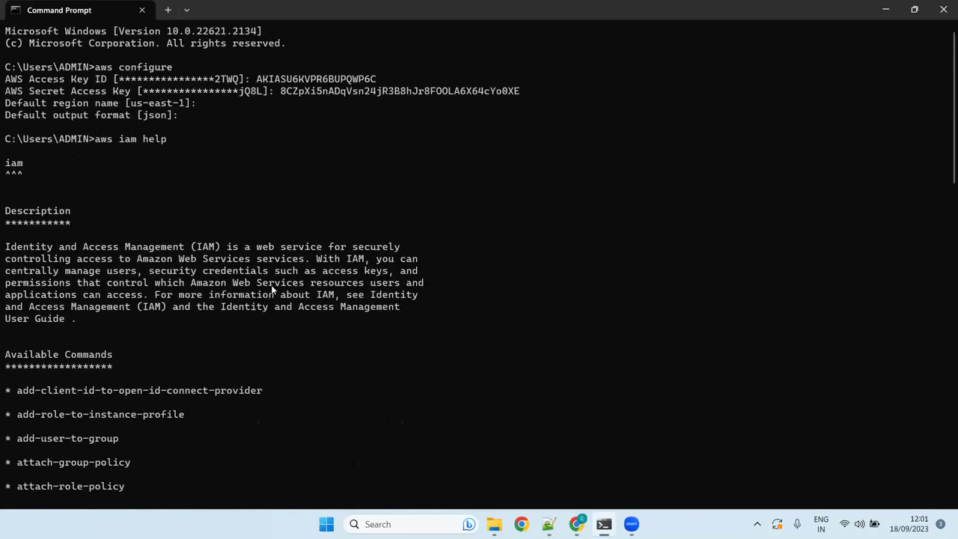
scroll(272, 289, down, 5)
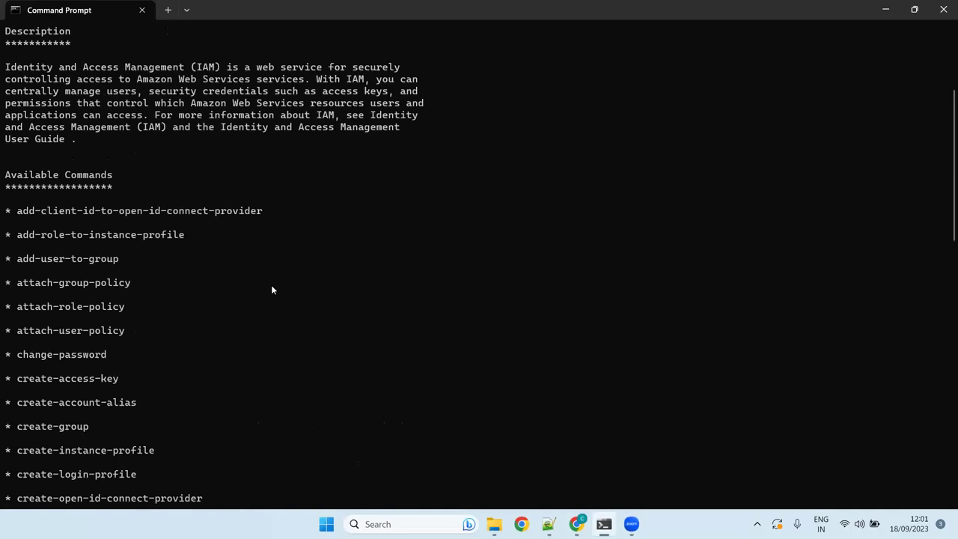
scroll(272, 289, down, 20)
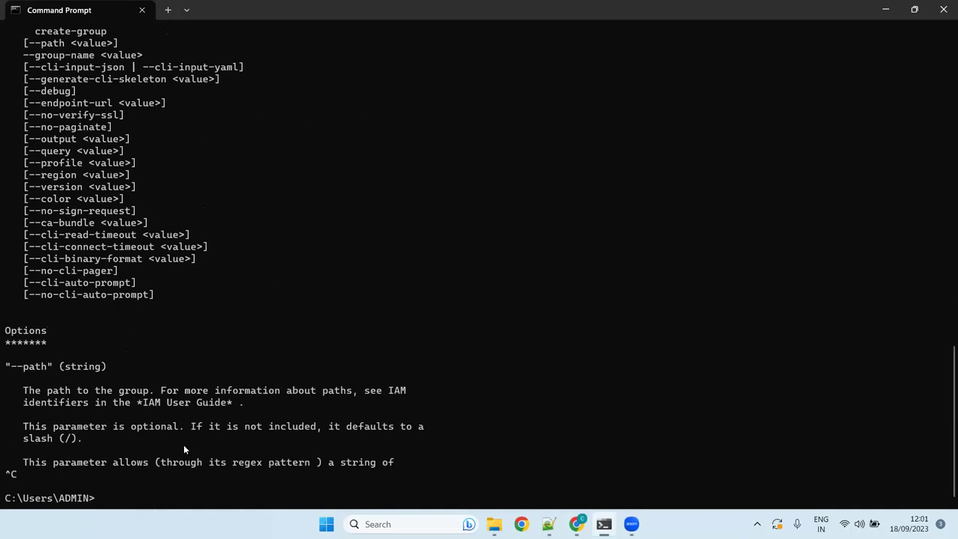
text(aws)
text(iam create-group)
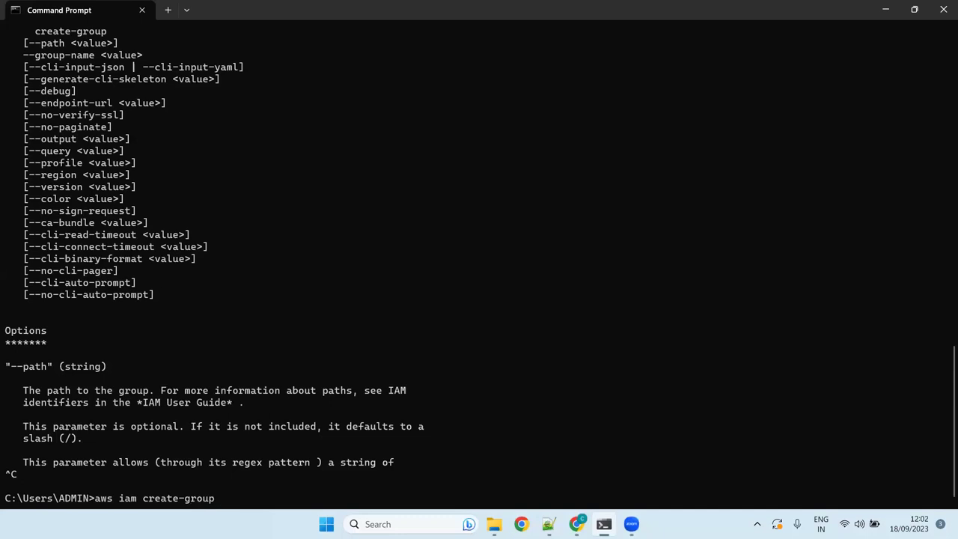
text(--group-name)
text(data-)
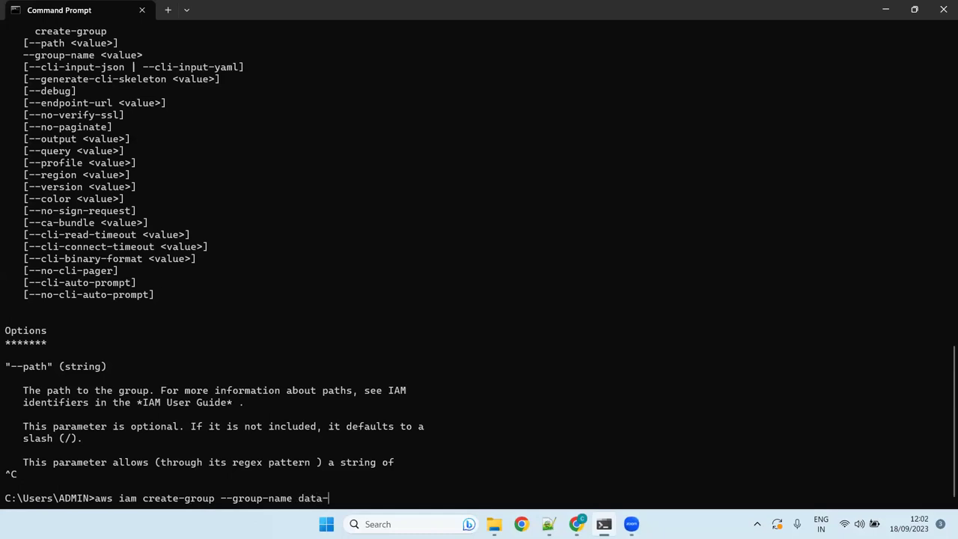
text(analysts)
key(Return)
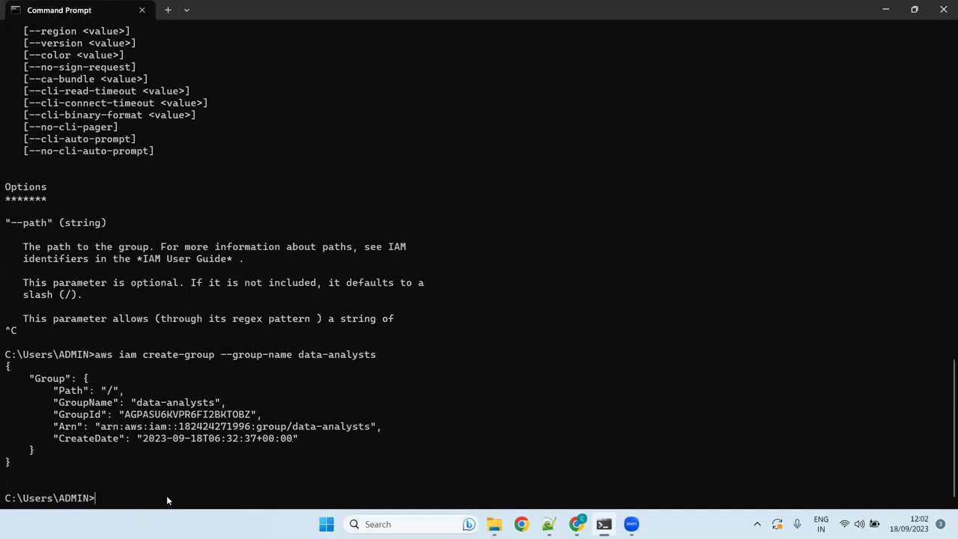
Step: Add user1 to the data-analysts group with "aws iam add-user-to-group --user-name user1 --group-name data-analysts"
text(aws iam add-user-to)
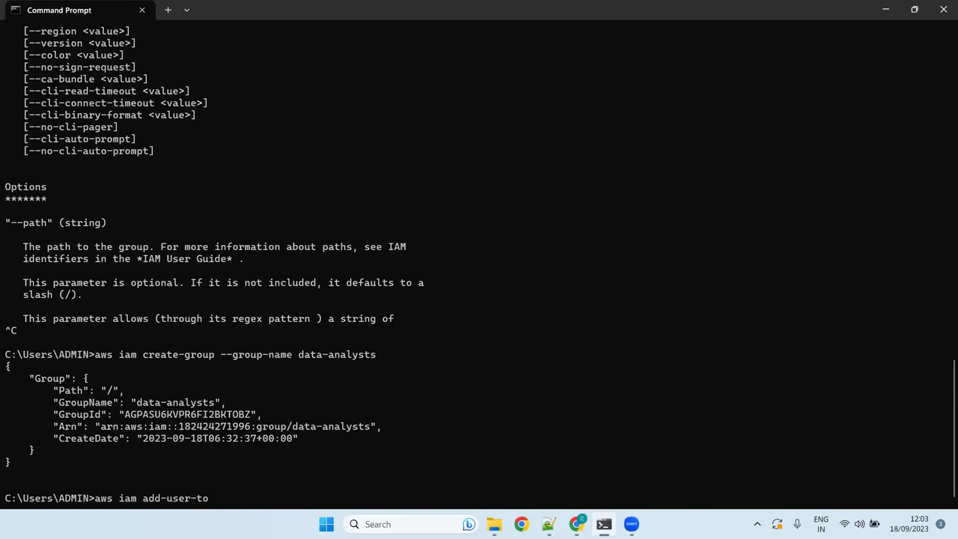
text(-f)
key(BackSpace)
text(group)
text(--user-name)
text(user)
text(2)
key(BackSpace)
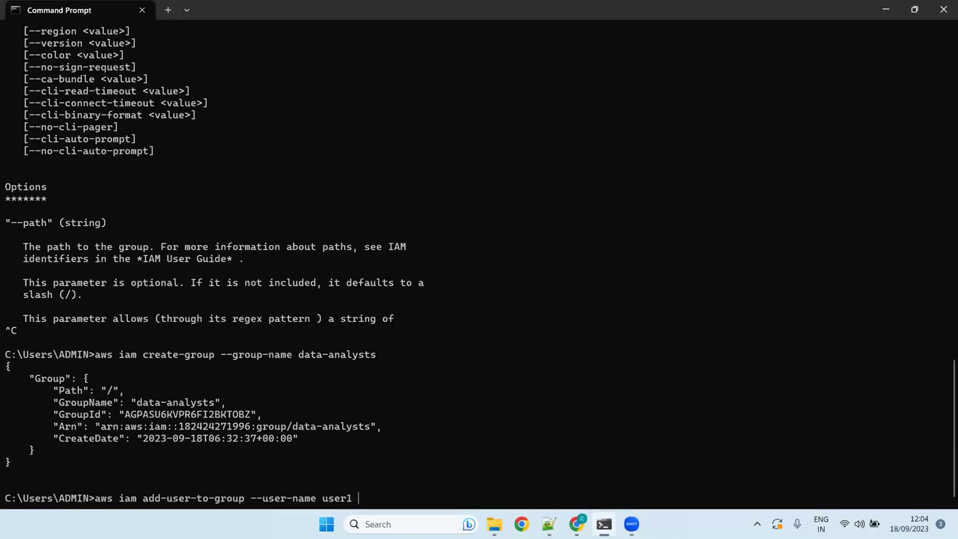
text(--group-name data-an)
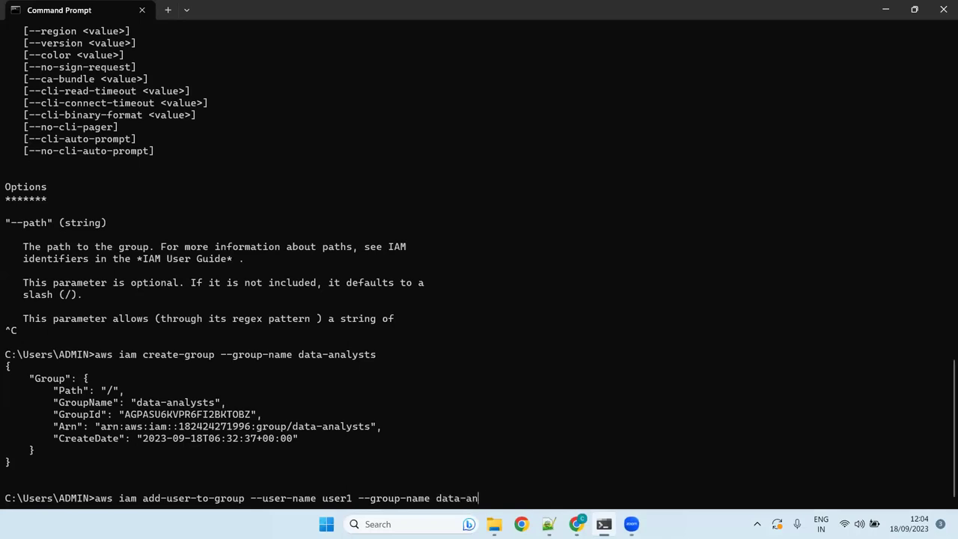
text(alysts)
key(Return)
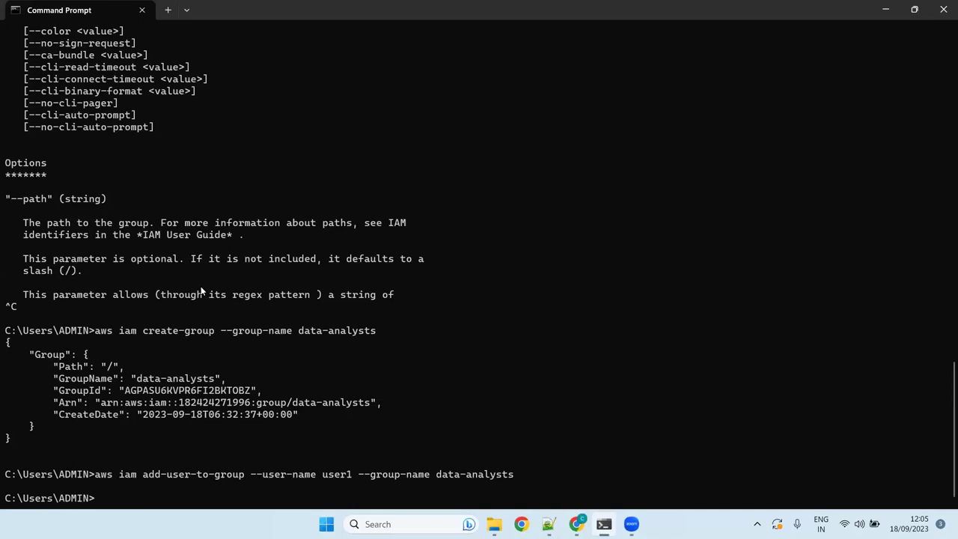
Step: Review the available IAM commands in the earlier help output and display the EC2 help with "aws ec2 help"
scroll(155, 151, up, 15)
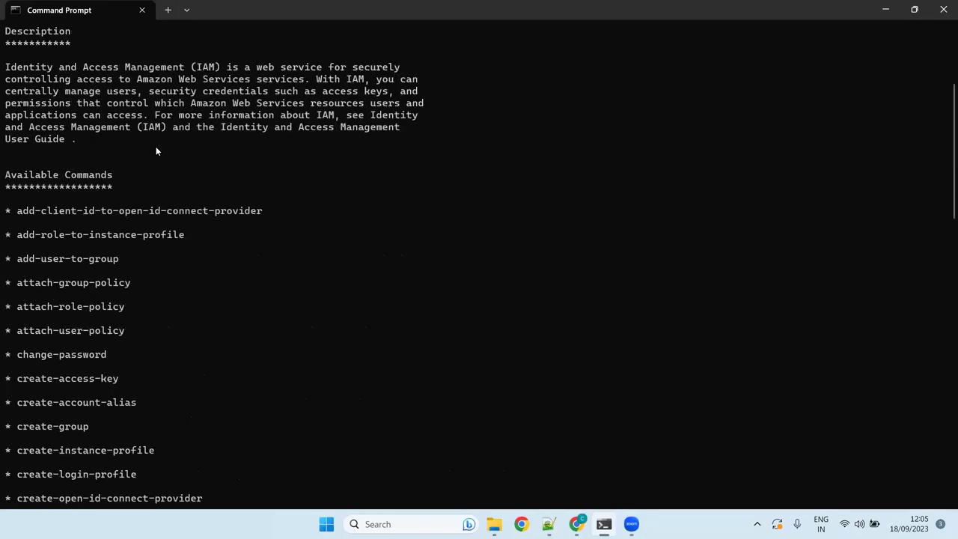
scroll(156, 151, up, 8)
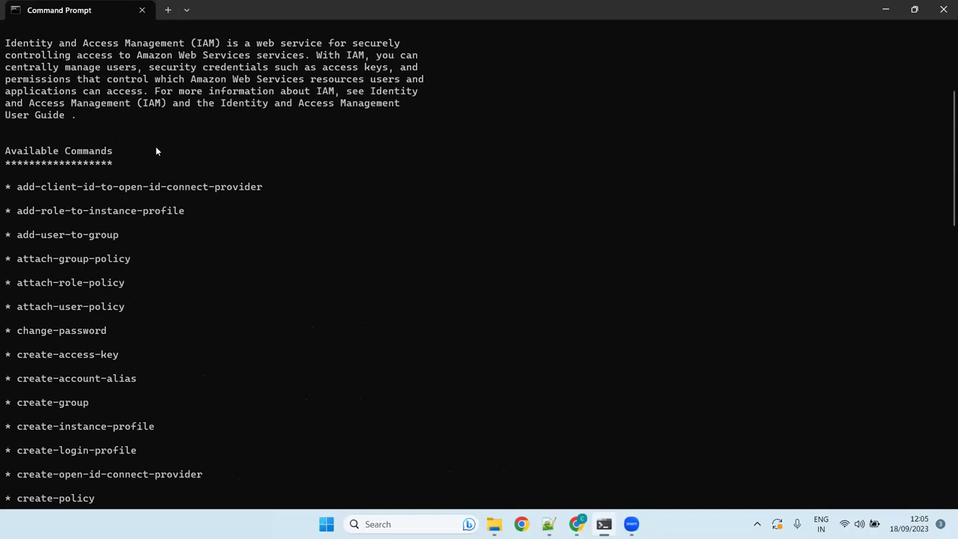
scroll(156, 151, down, 11)
scroll(156, 150, up, 6)
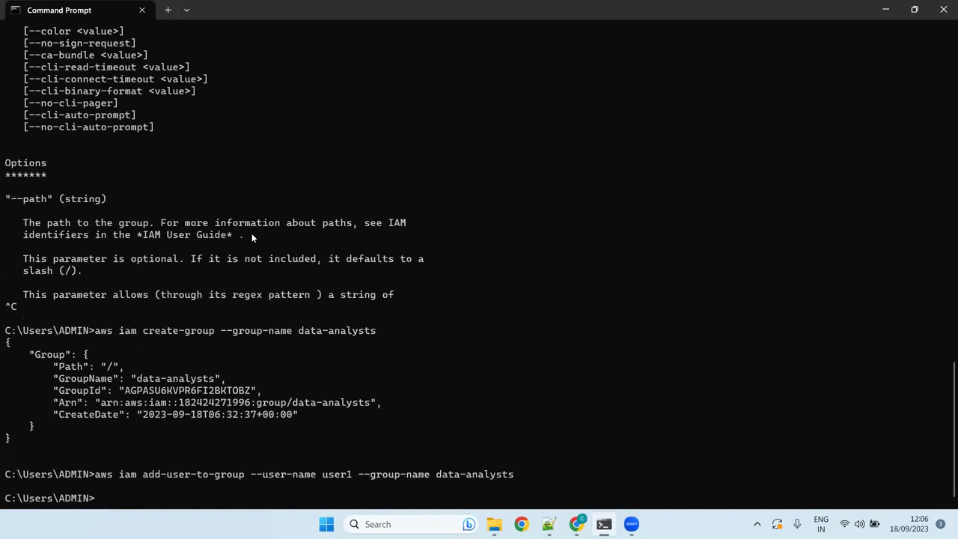
text(aws ec2)
text(v)
key(BackSpace)
text(describe)
key(BackSpace)
key(BackSpace)
key(BackSpace)
key(BackSpace)
key(BackSpace)
key(BackSpace)
key(BackSpace)
key(BackSpace)
text(help)
key(Return)
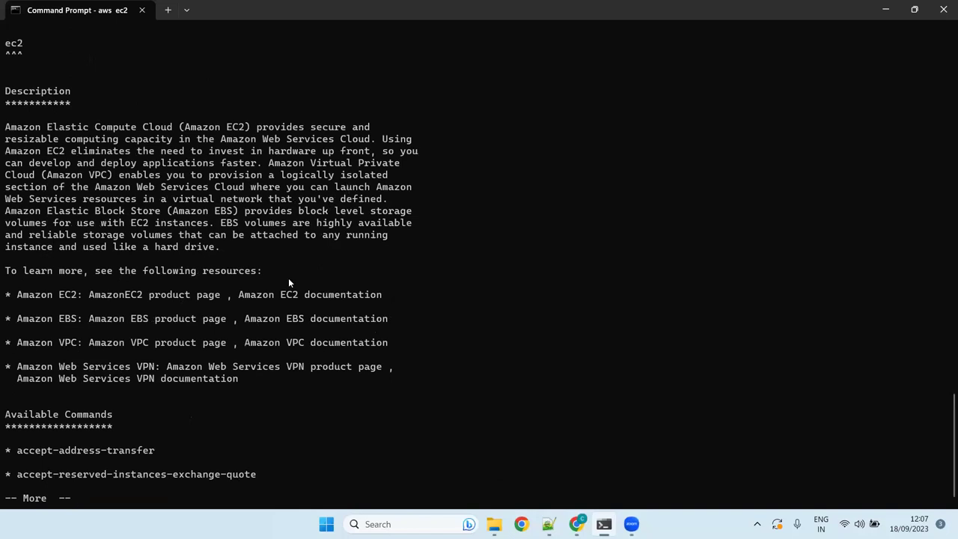
Step: Page through the available commands in the EC2 help output, from the accept and associate commands on to the create commands
key(Return)
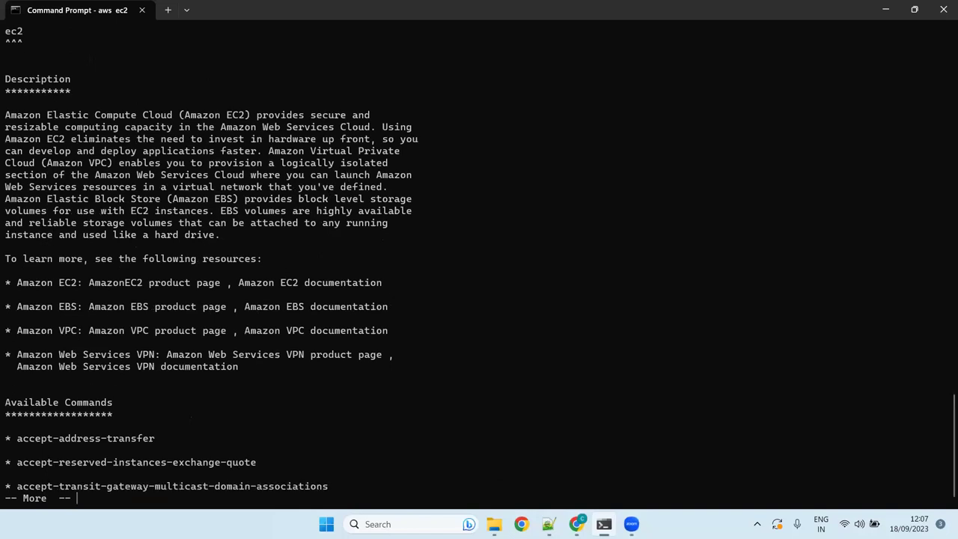
key(Return)
key(Return)
key(Return)
key(Return)
key(Return)
key(Return)
key(Return)
key(Return)
key(Return)
key(Return)
key(Return)
key(Return)
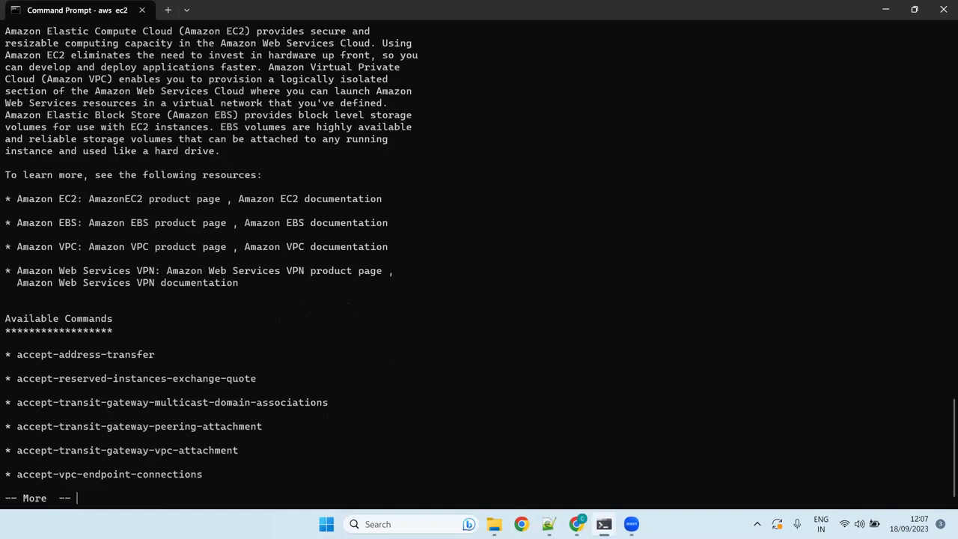
key(Return)
key(Return)
key(Return)
key(Return)
key(Return)
key(Return)
key(Return)
key(Return)
key(Return)
key(Return)
key(Return)
key(Return)
key(Return)
key(Return)
key(Return)
key(Return)
key(Return)
key(Return)
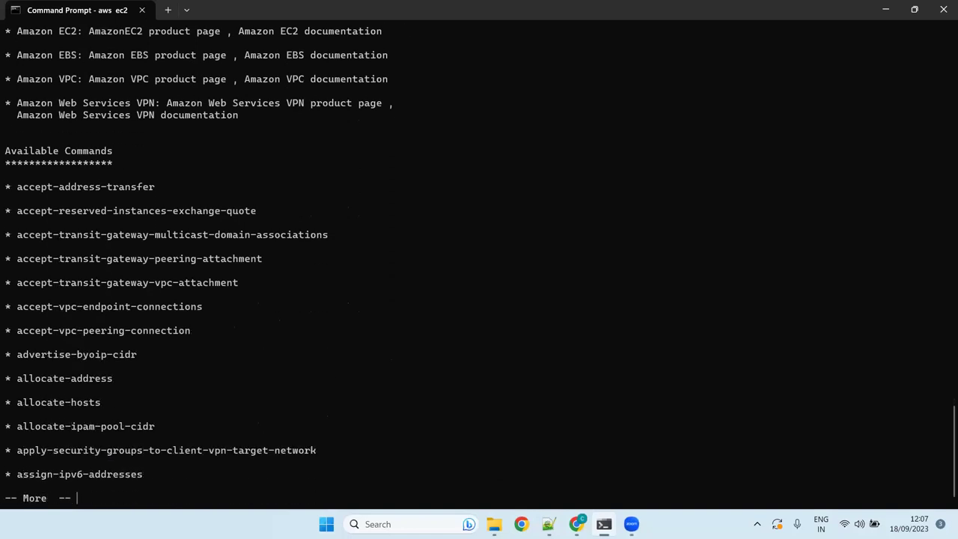
key(Return)
key(Return)
key(Return)
key(Return)
key(Return)
key(Return)
key(Return)
key(Return)
key(Return)
key(Return)
key(Return)
key(Return)
key(Return)
key(Return)
key(Return)
key(Return)
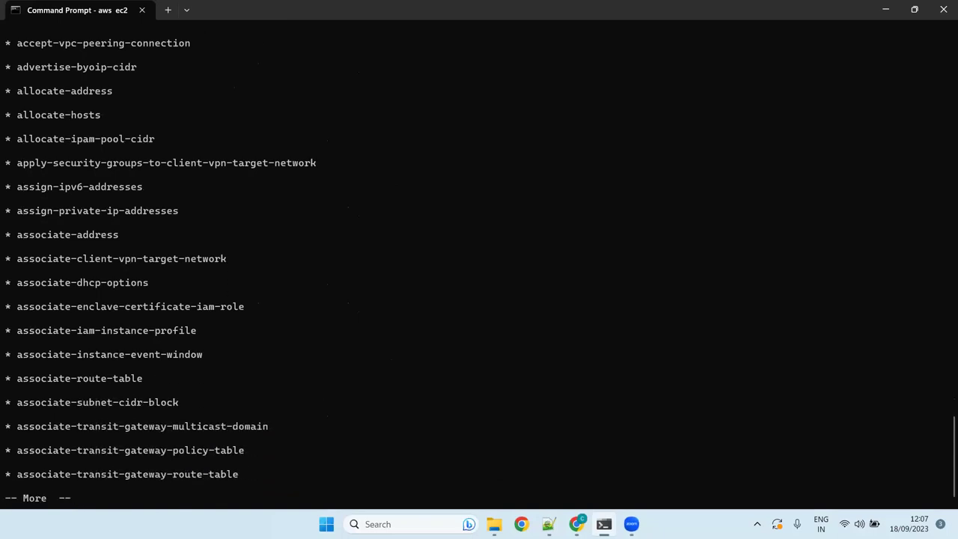
key(Return)
key(Return)
key(Return)
key(Return)
key(Return)
key(Return)
key(Return)
key(Return)
key(Return)
key(Return)
key(Return)
key(Return)
key(Return)
key(Return)
key(Return)
key(Return)
key(Return)
key(Return)
key(Return)
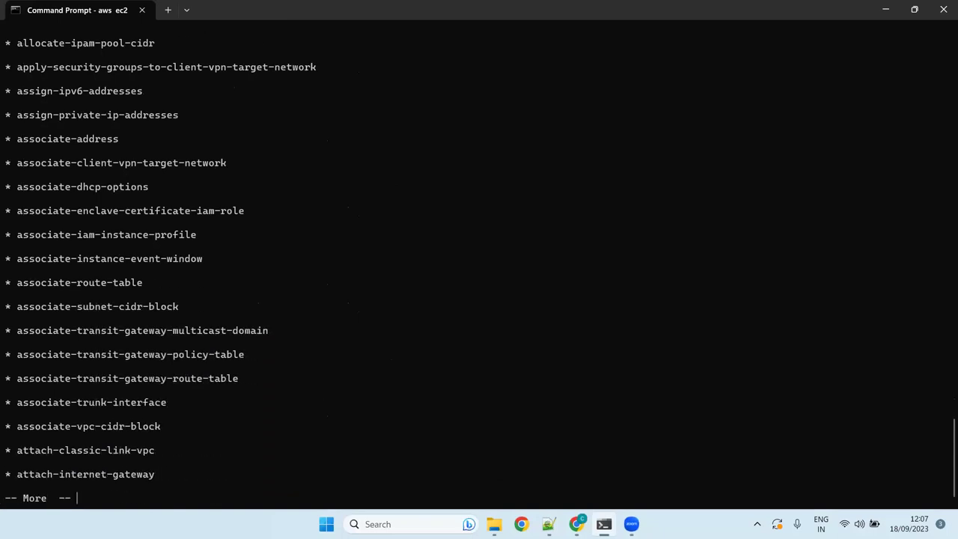
key(Return)
key(Return)
key(Return)
key(Return)
key(Return)
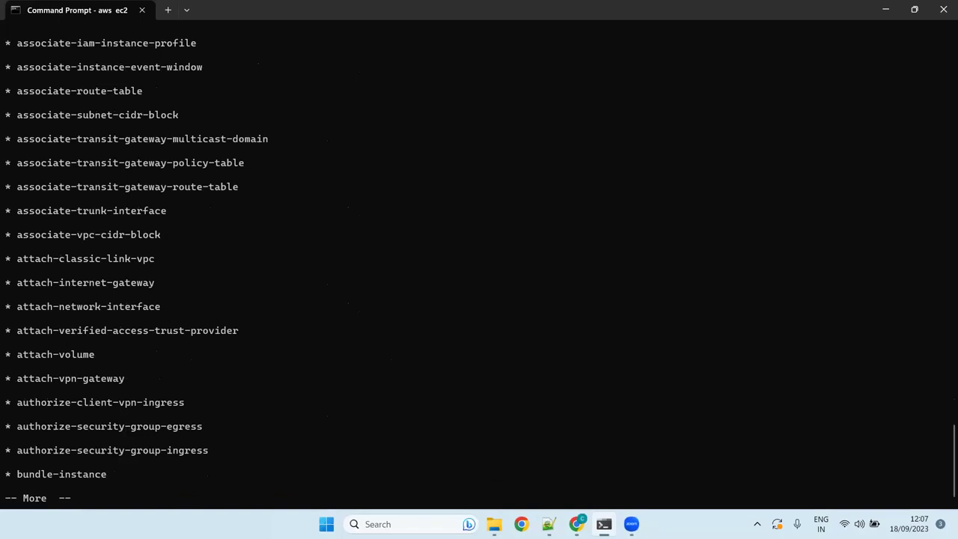
key(Return)
key(Return)
key(Return)
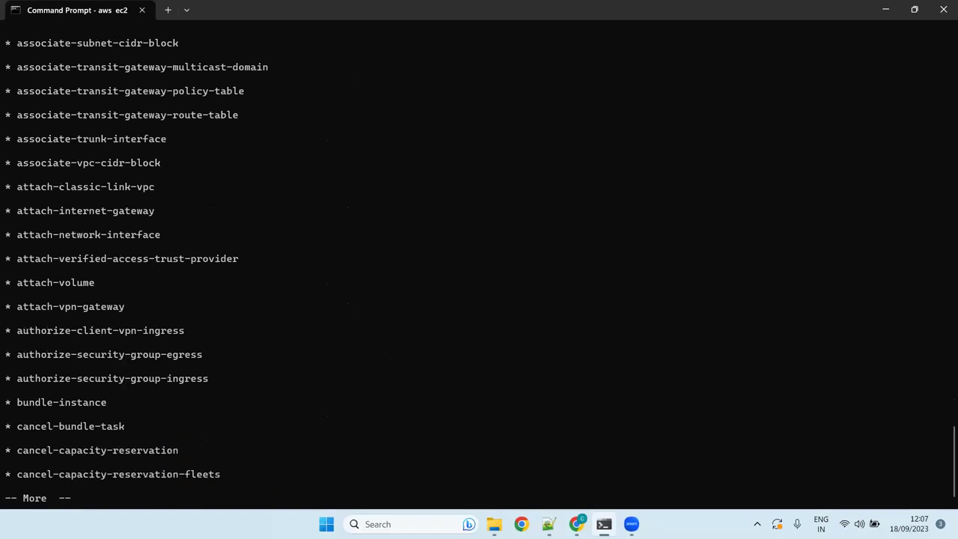
key(Return)
key(Return)
key(Return)
key(Return)
key(Return)
key(Return)
key(Return)
key(Return)
key(Return)
key(Return)
key(Return)
key(Return)
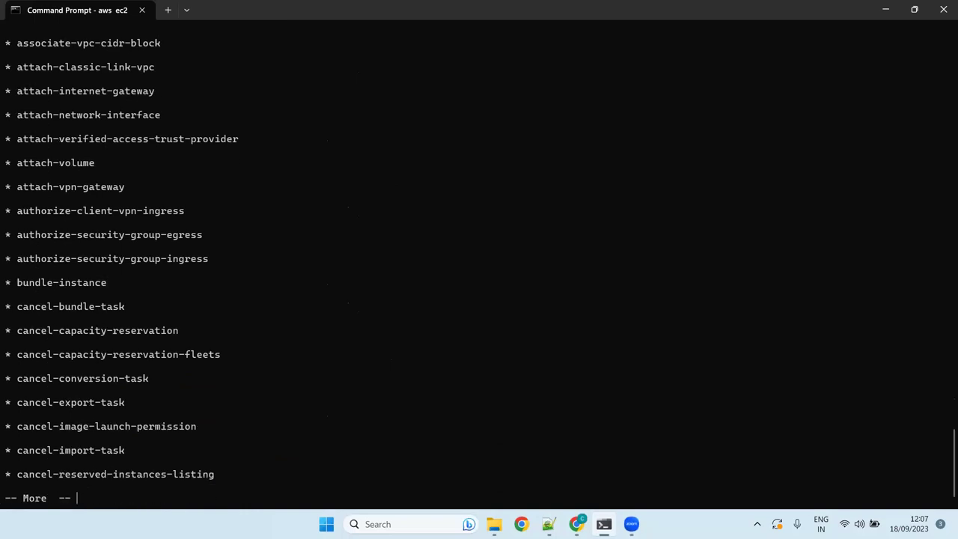
key(Return)
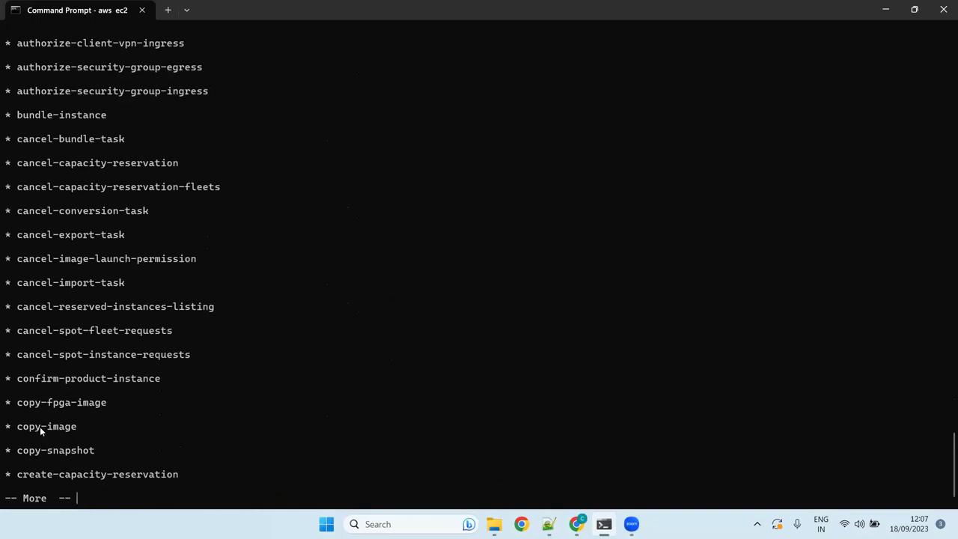
key(Return)
key(Return)
key(Return)
key(Return)
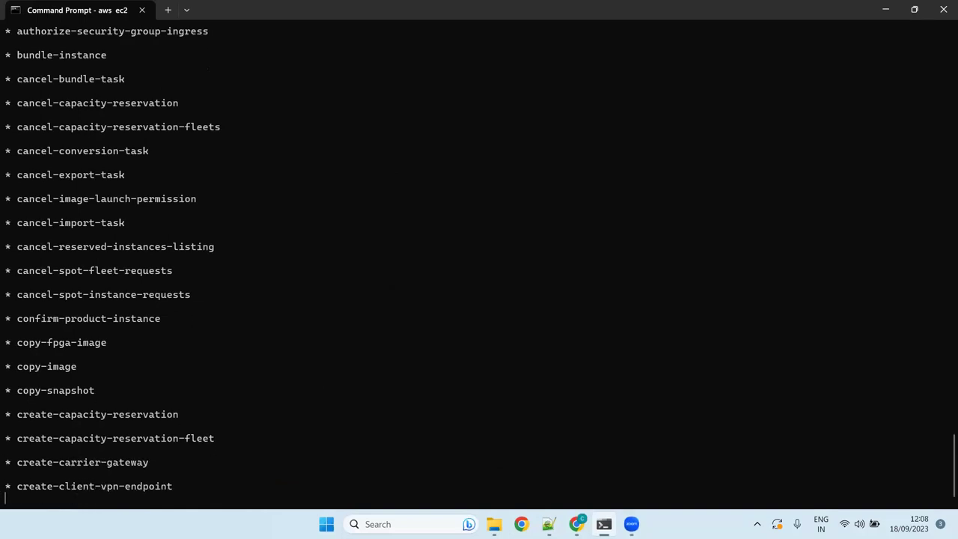
key(Return)
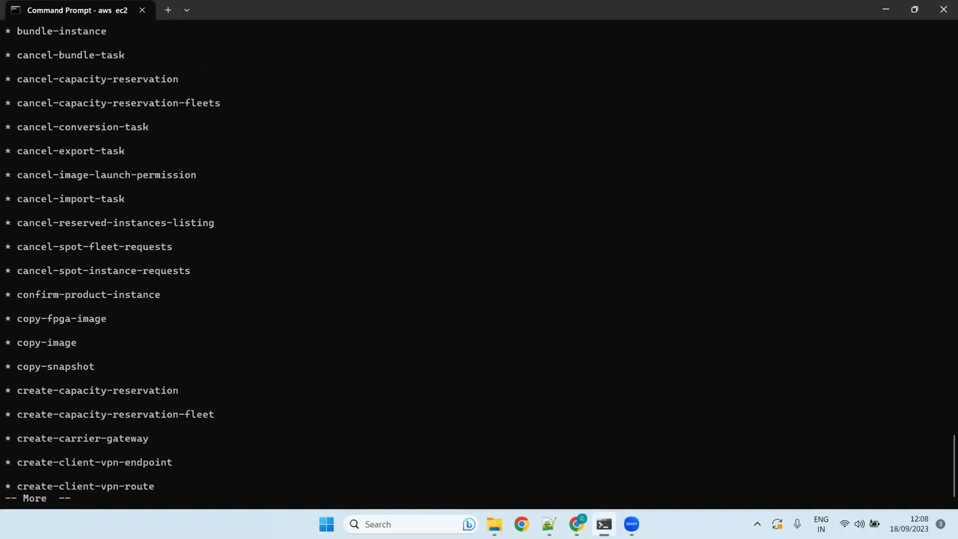
key(Return)
key(Return)
key(Return)
key(Return)
key(Return)
key(Return)
key(Return)
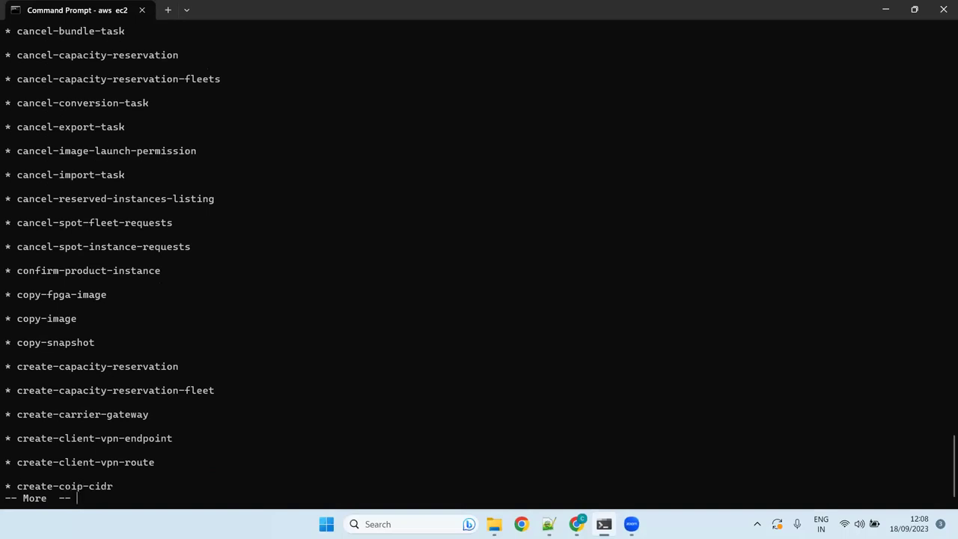
key(Return)
key(Return)
key(Return)
key(Return)
key(Return)
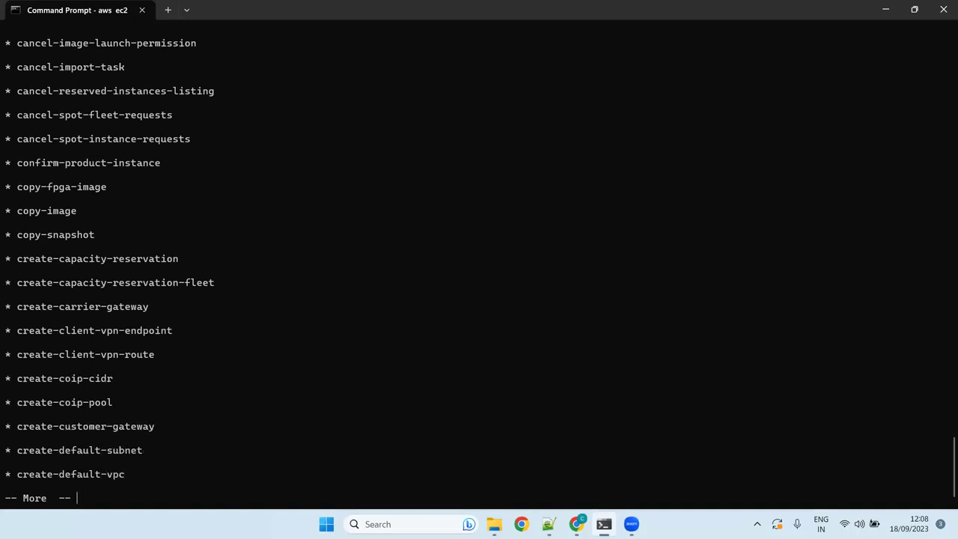
key(Return)
key(Return)
key(Return)
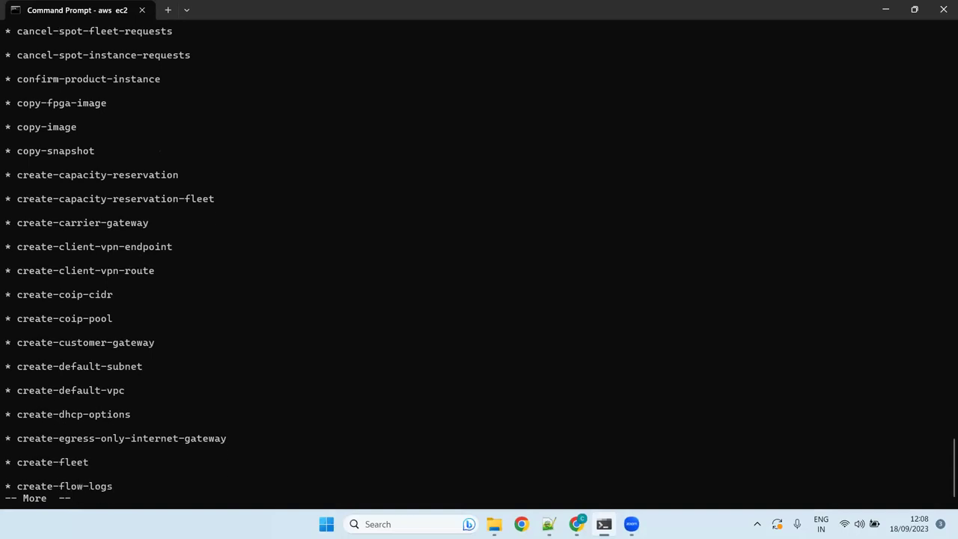
key(Return)
key(Return)
key(Return)
key(Return)
key(Return)
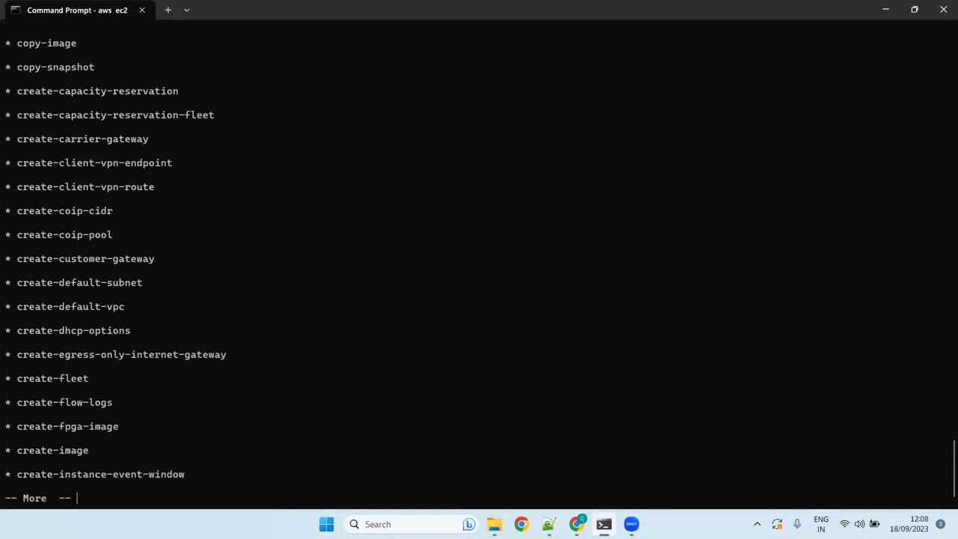
key(Return)
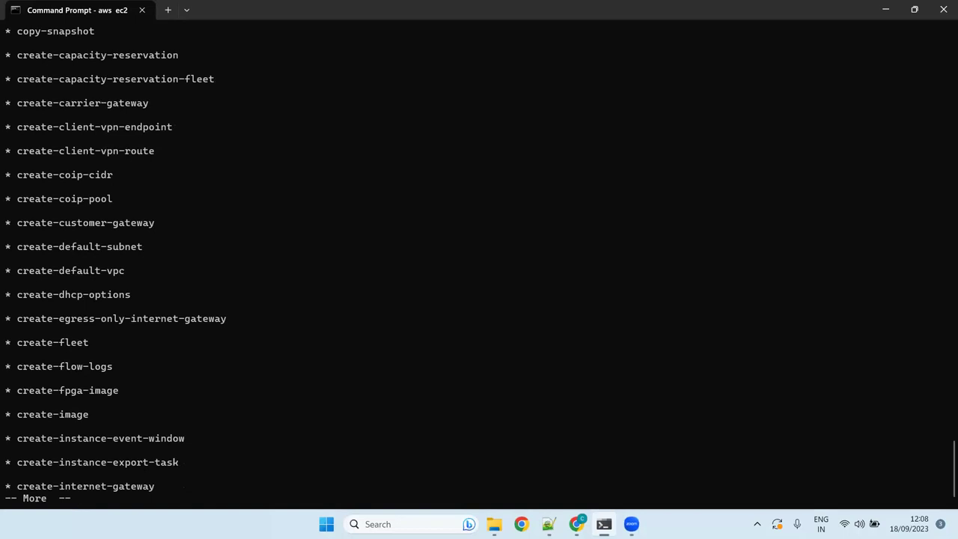
key(Return)
key(Return)
key(Return)
key(Return)
key(Return)
key(Return)
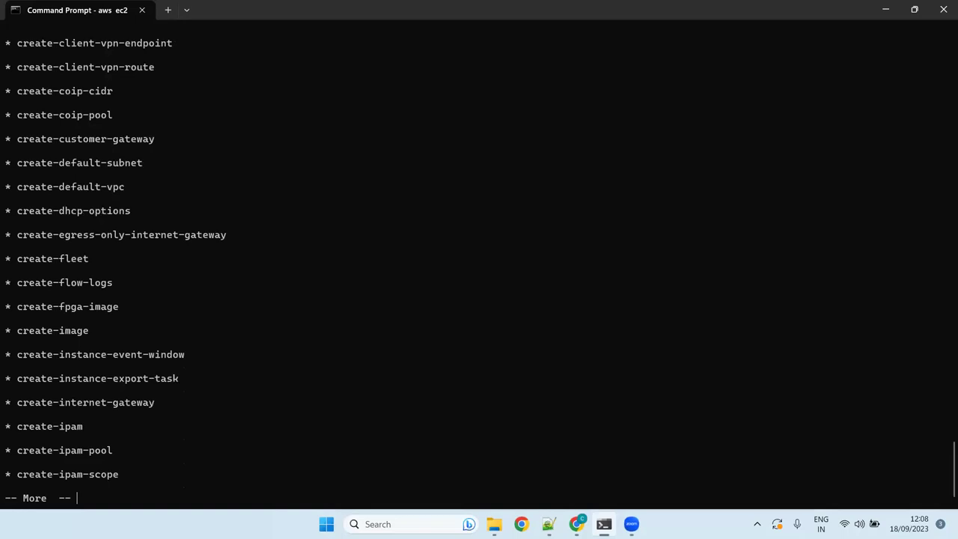
key(Return)
key(Return)
key(Return)
key(Return)
key(Return)
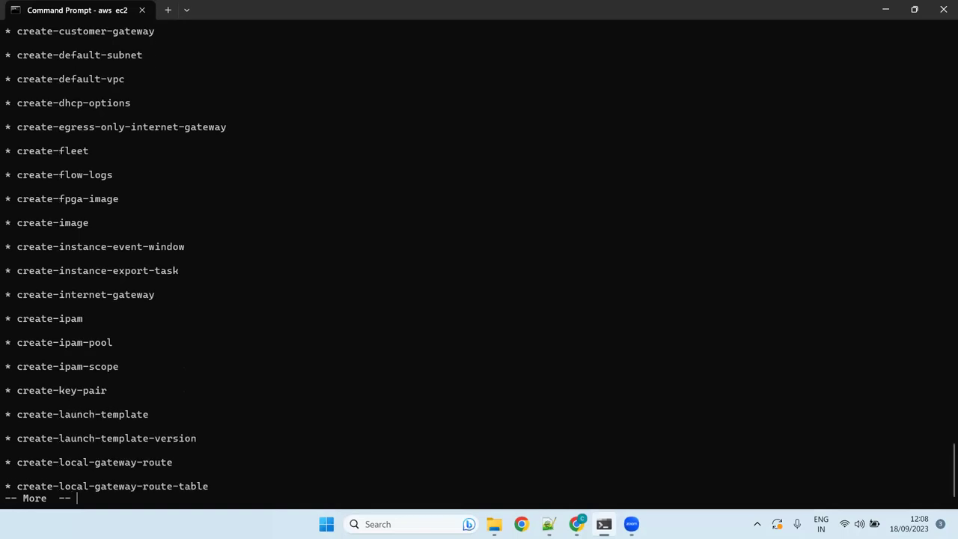
key(Return)
key(Return)
key(Return)
key(Return)
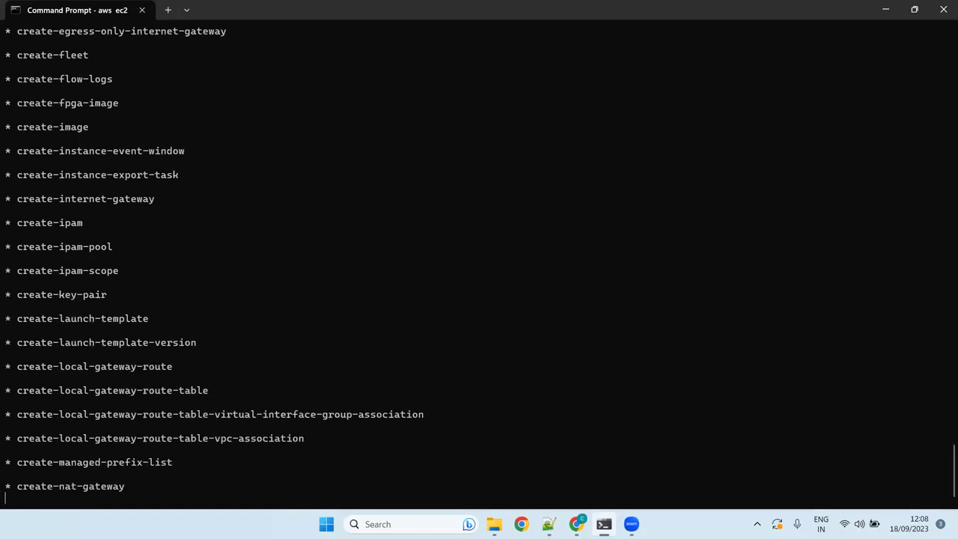
key(Return)
key(Return)
key(Return)
key(Return)
key(Return)
key(Return)
key(Return)
key(Return)
key(Return)
key(Return)
key(Return)
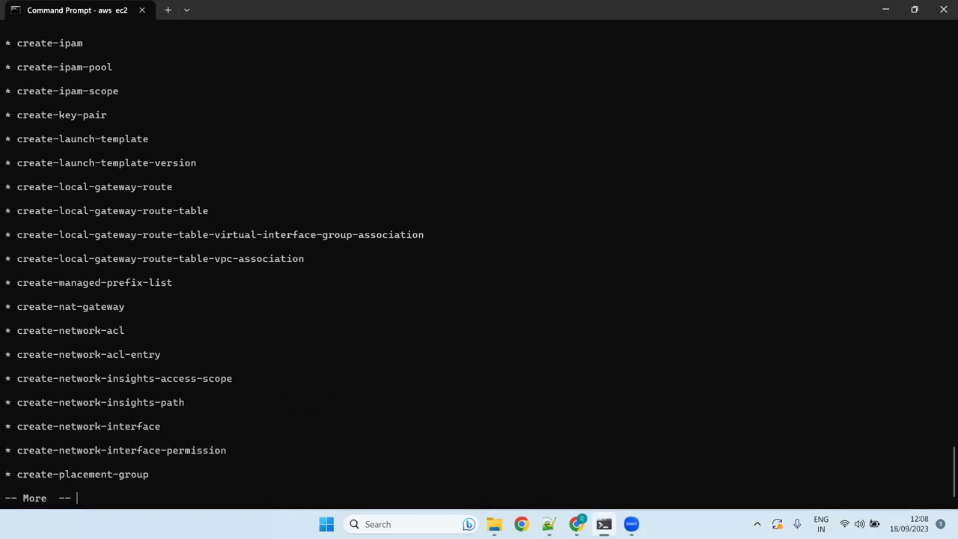
key(Return)
key(Return)
key(Return)
key(Return)
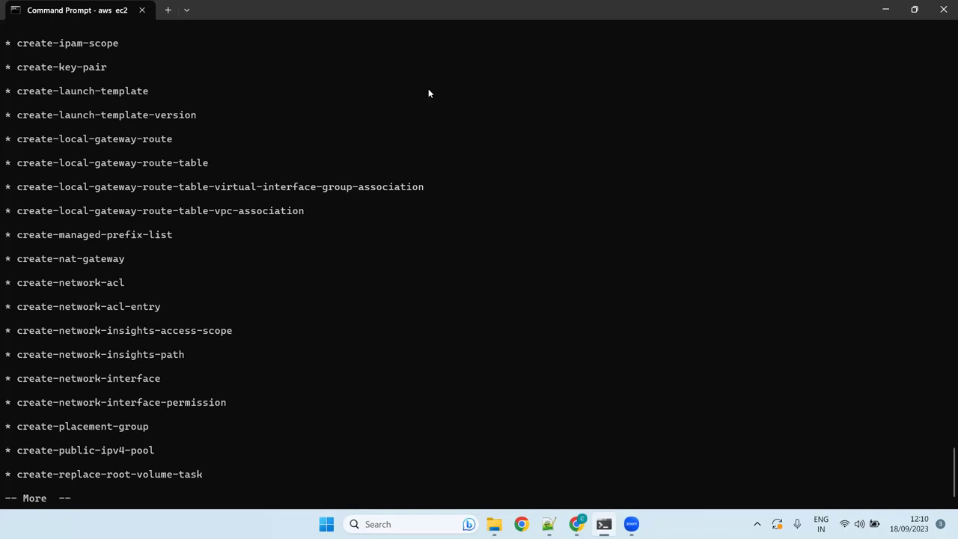
key(super+z)
key(Escape)
key(super+z)
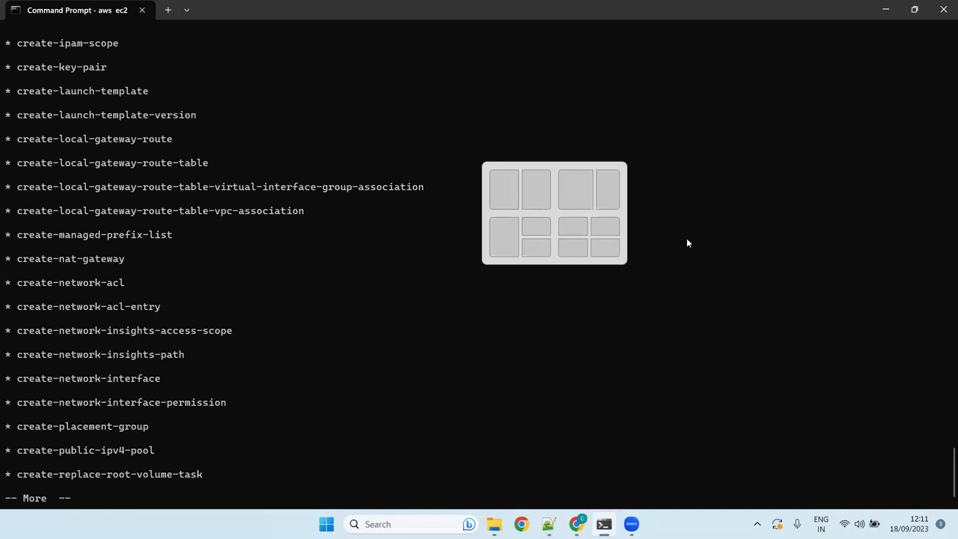
key(Escape)
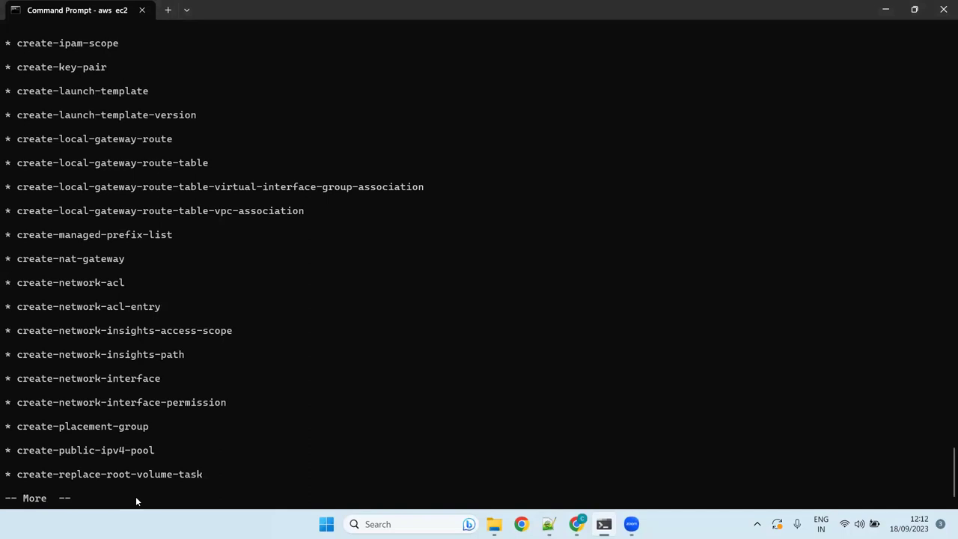
Step: Page further through the available commands in the EC2 help output, from the remaining create commands through the delete commands to the first describe commands
key(Return)
key(Return)
key(Return)
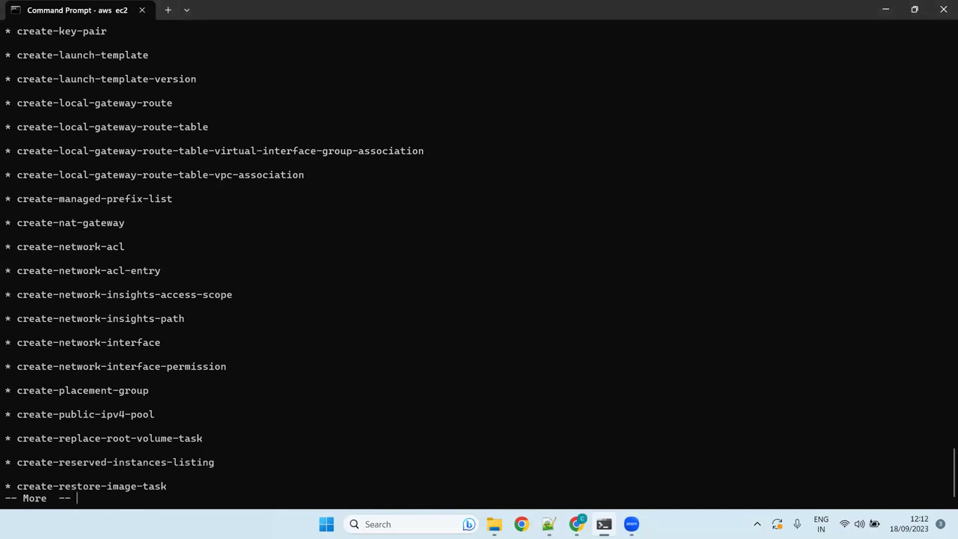
key(Return)
key(Return)
key(Return)
key(Return)
key(Return)
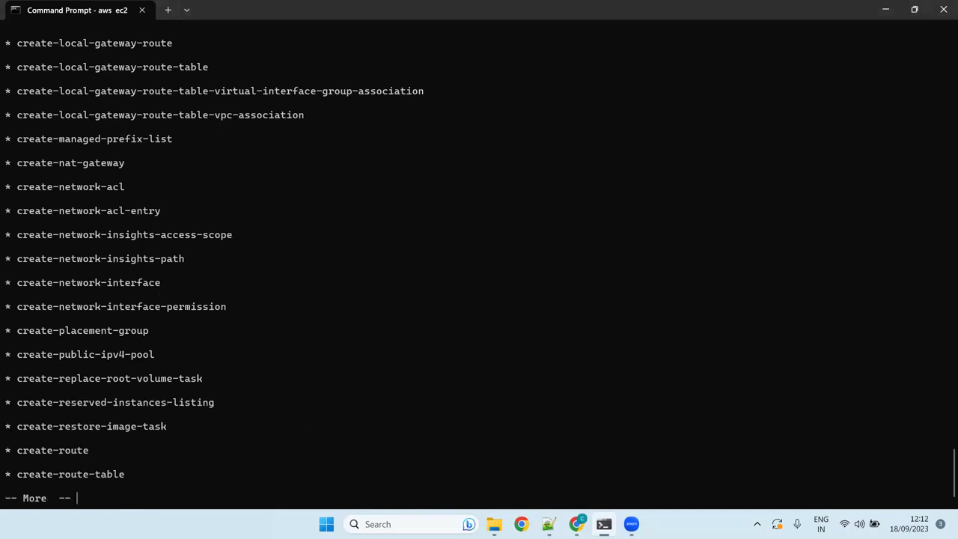
key(Return)
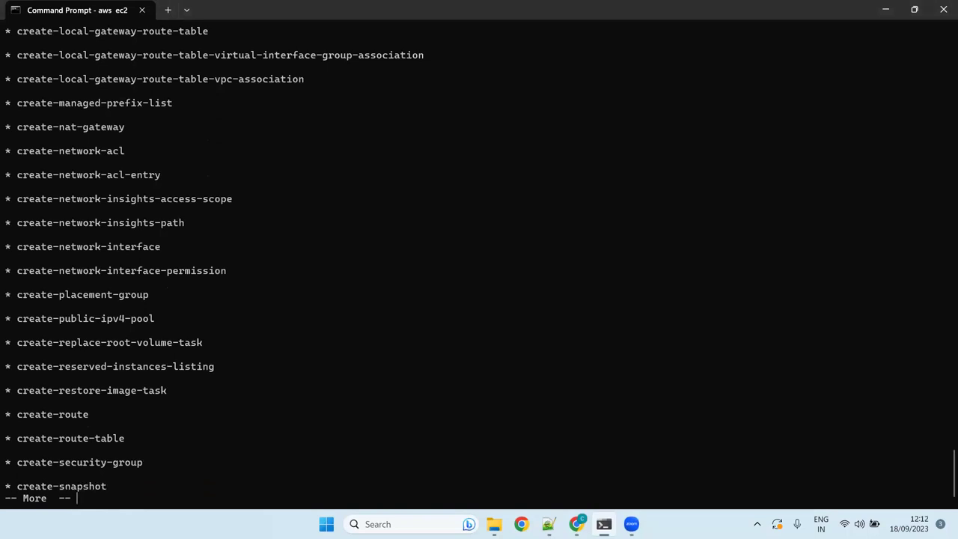
key(Return)
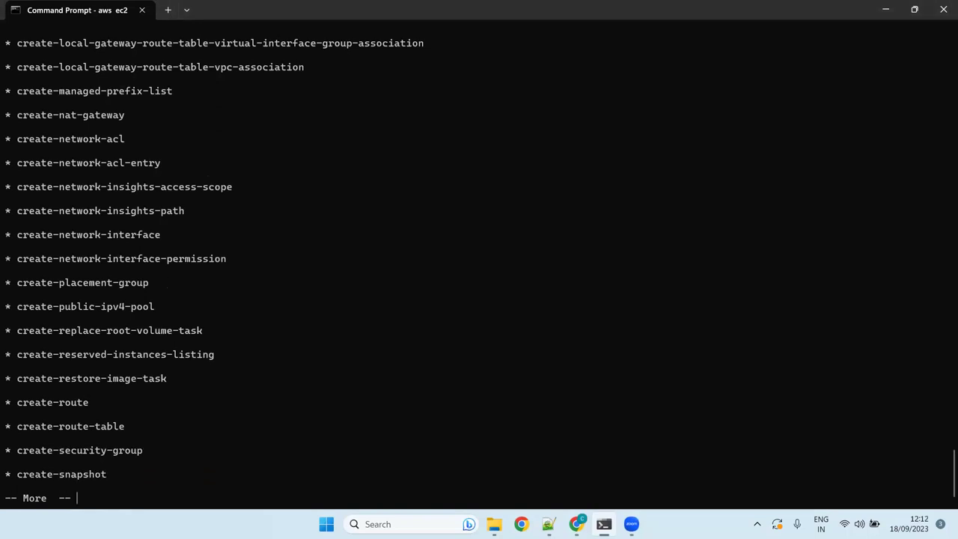
key(Return)
key(Return)
key(Return)
key(Return)
key(Return)
key(Return)
key(Return)
key(Return)
key(Return)
key(Return)
key(Return)
key(Return)
key(Return)
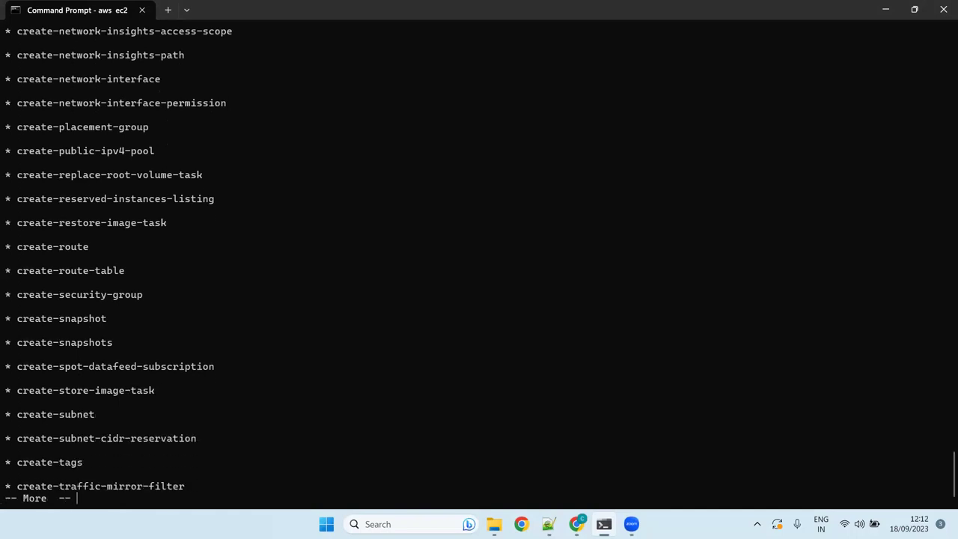
key(Return)
key(Return)
key(Return)
key(Return)
key(Return)
key(Return)
key(Return)
key(Return)
key(Return)
key(Return)
key(Return)
key(Return)
key(Return)
key(Return)
key(Return)
key(Return)
key(Return)
key(Return)
key(Return)
key(Return)
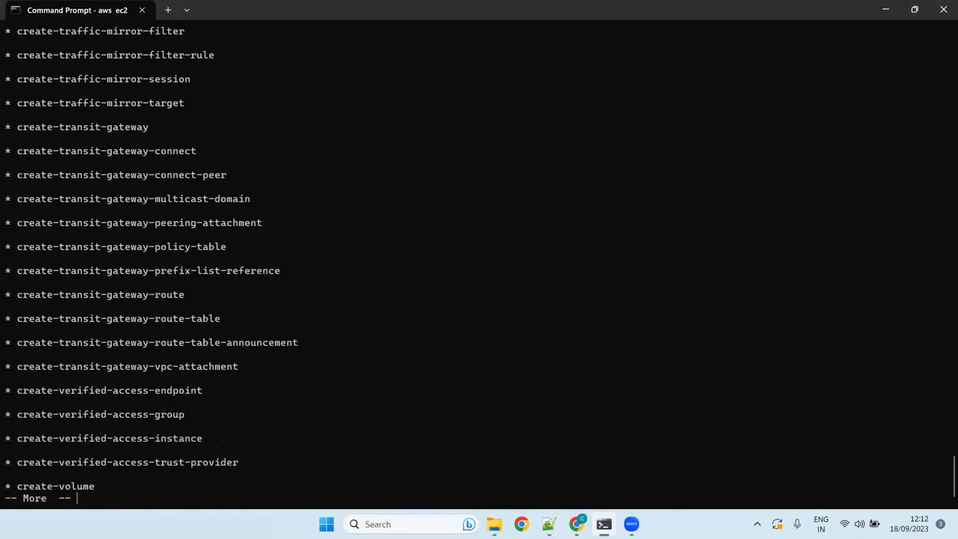
key(Return)
key(Return)
key(Return)
key(Return)
key(Return)
key(Return)
key(Return)
key(Return)
key(Return)
key(Return)
key(Return)
key(Return)
key(Return)
key(Return)
key(Return)
key(Return)
key(Return)
key(Return)
key(Return)
key(Return)
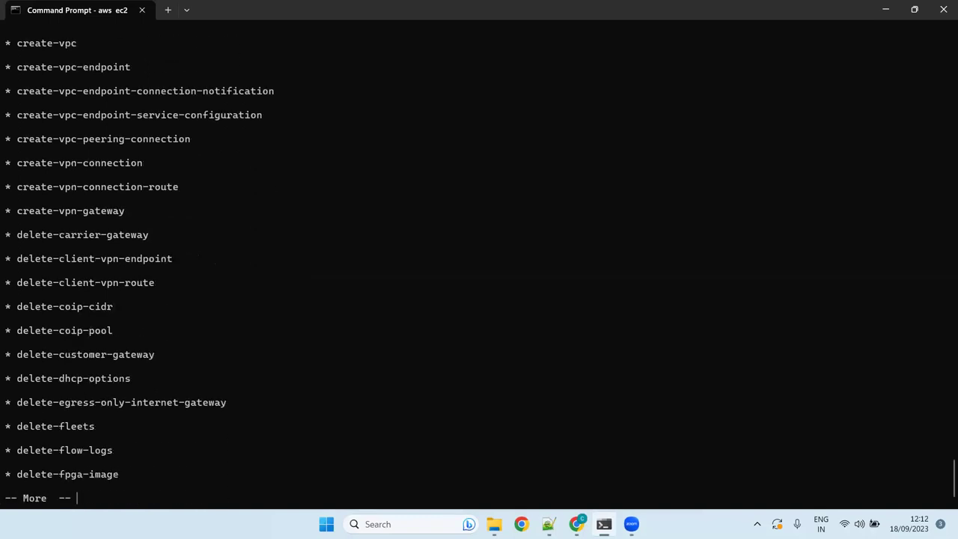
key(Return)
key(Return)
key(Return)
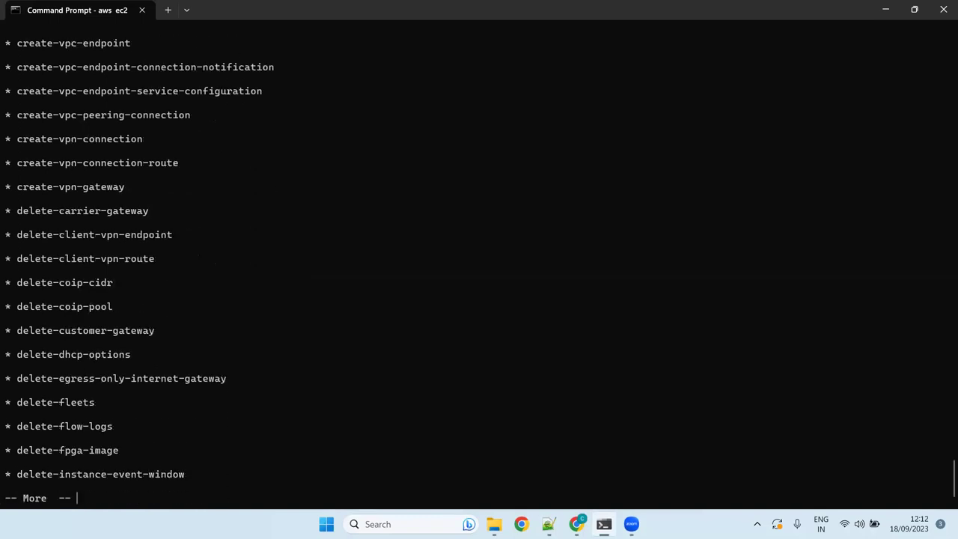
key(Return)
key(Return)
key(Return)
key(Return)
key(Return)
key(Return)
key(Return)
key(Return)
key(Return)
key(Return)
key(Return)
key(Return)
key(Return)
key(Return)
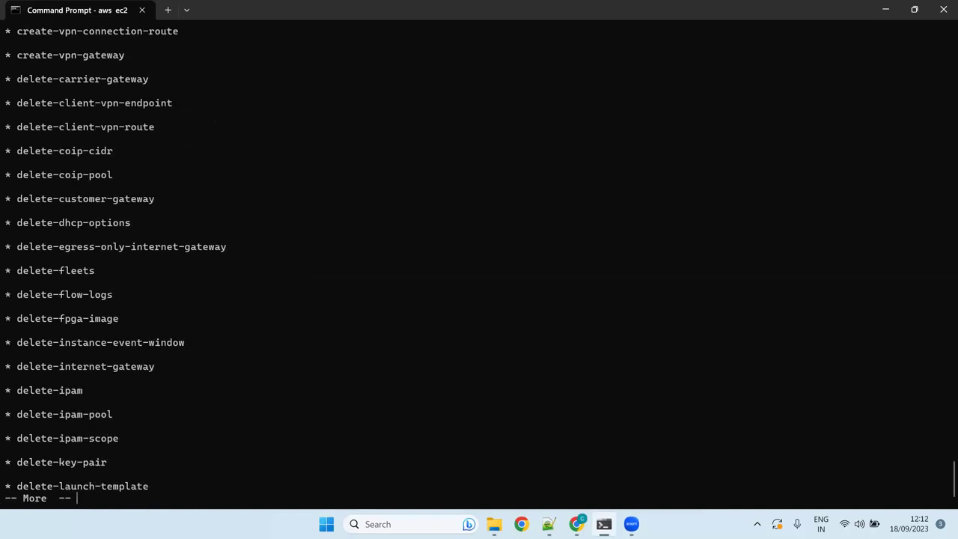
key(Return)
key(Return)
key(Return)
key(Return)
key(Return)
key(Return)
key(Return)
key(Return)
key(Return)
key(Return)
key(Return)
key(Return)
key(Return)
key(Return)
key(Return)
key(Return)
key(Return)
key(Return)
key(Return)
key(Return)
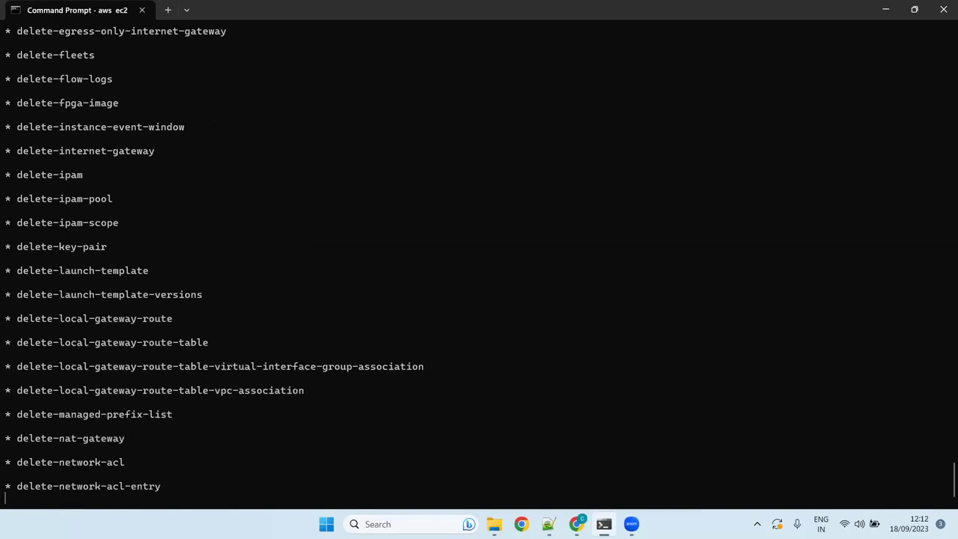
key(Return)
key(Return)
key(Return)
key(Return)
key(Return)
key(Return)
key(Return)
key(Return)
key(Return)
key(Return)
key(Return)
key(Return)
key(Return)
key(Return)
key(Return)
key(Return)
key(Return)
key(Return)
key(Return)
key(Return)
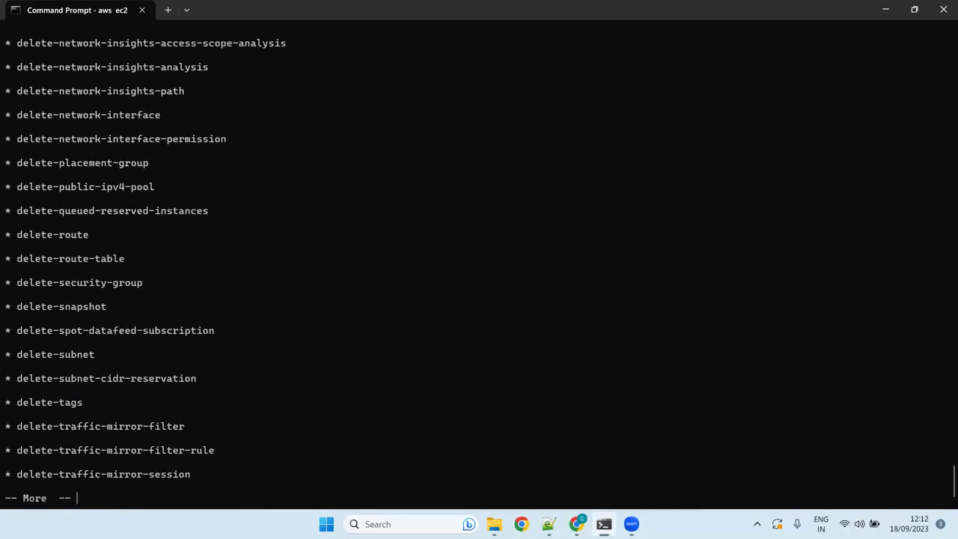
key(Return)
key(Return)
key(Return)
key(Return)
key(Return)
key(Return)
key(Return)
key(Return)
key(Return)
key(Return)
key(Return)
key(Return)
key(Return)
key(Return)
key(Return)
key(Return)
key(Return)
key(Return)
key(Return)
key(Return)
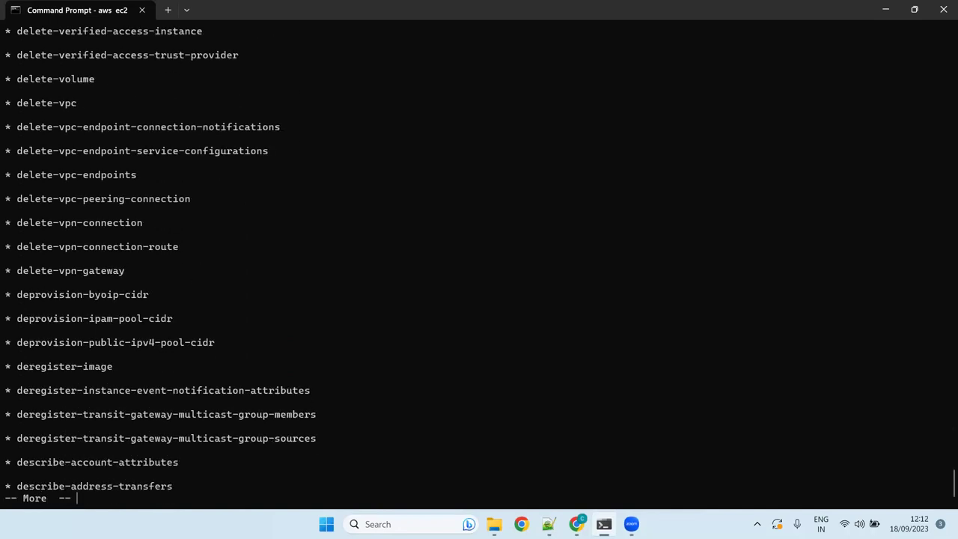
key(Return)
key(Return)
key(Return)
key(Return)
key(Return)
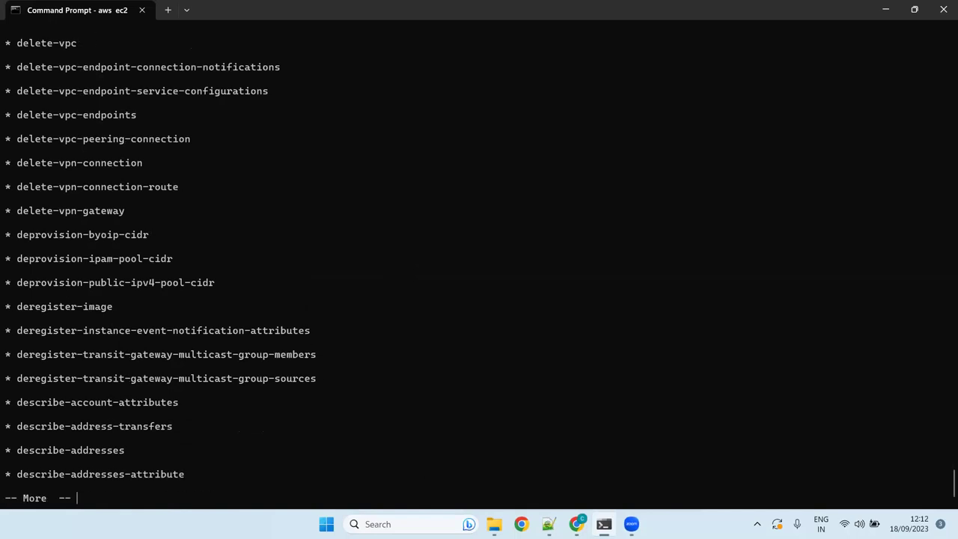
key(Return)
key(Return)
key(Return)
key(Return)
key(Return)
key(Return)
key(Return)
key(Return)
key(Return)
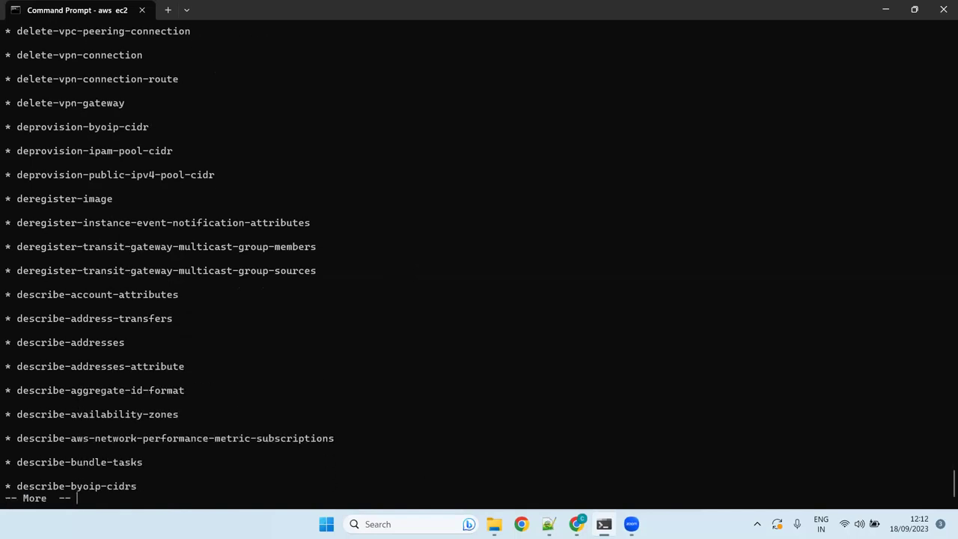
Step: Page further through the EC2 help output, from the describe-byoip-cidrs command to the describe-instance commands
key(Return)
key(Return)
key(Return)
key(Return)
key(Return)
key(Return)
key(Return)
key(Return)
key(Return)
key(Return)
key(Return)
key(Return)
key(Return)
key(Return)
key(Return)
key(Return)
key(Return)
key(Return)
key(Return)
key(Return)
key(Return)
key(Return)
key(Return)
key(Return)
key(Return)
key(Return)
key(Return)
key(Return)
key(Return)
key(Return)
key(Return)
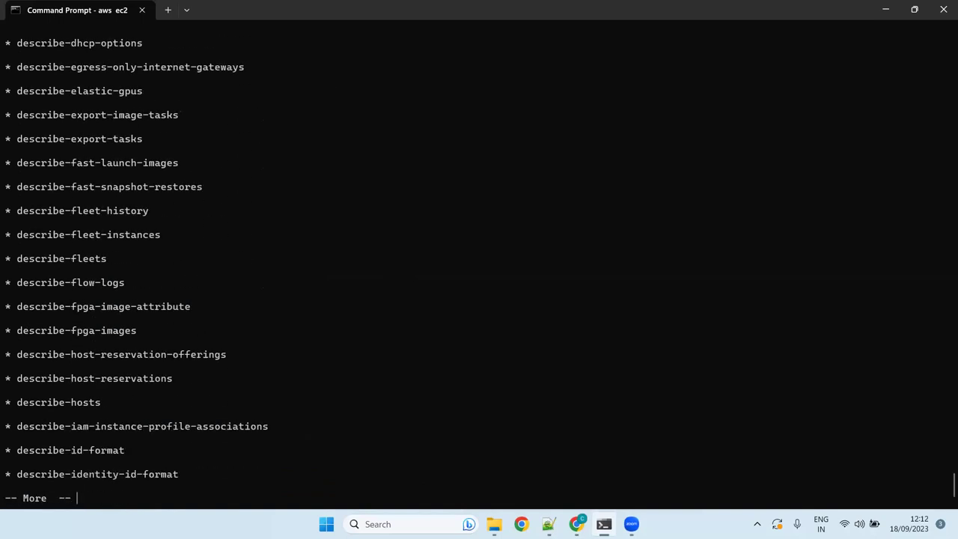
key(Return)
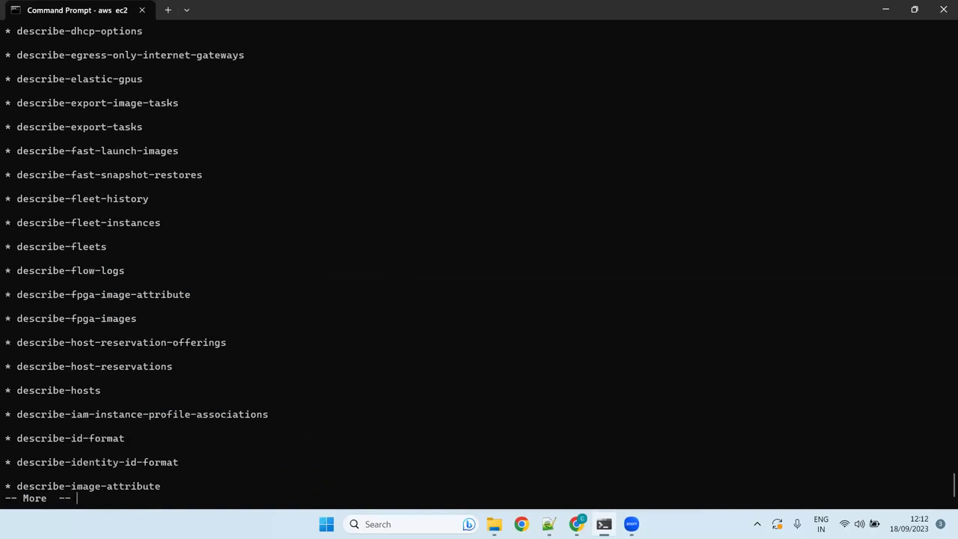
key(Return)
key(Return)
key(Return)
key(Return)
key(Return)
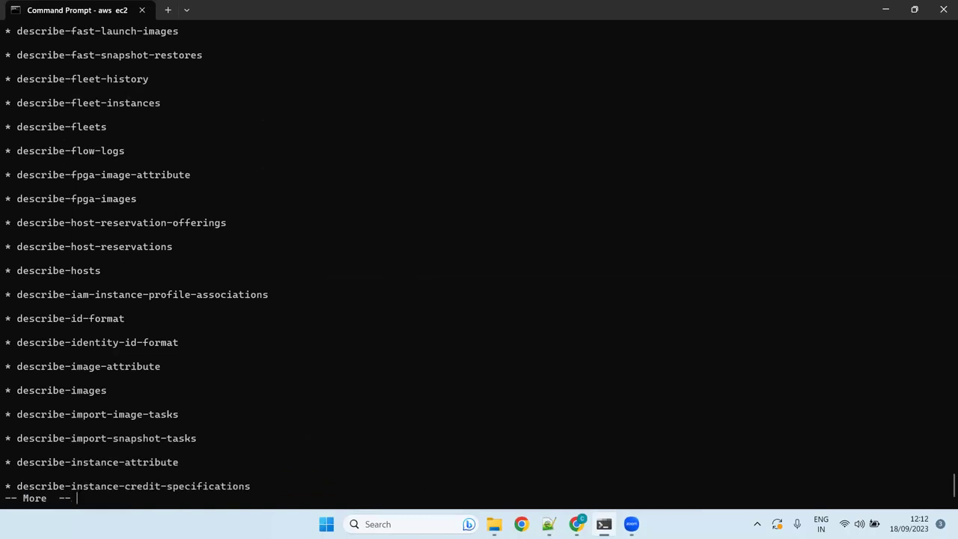
key(Return)
key(Return)
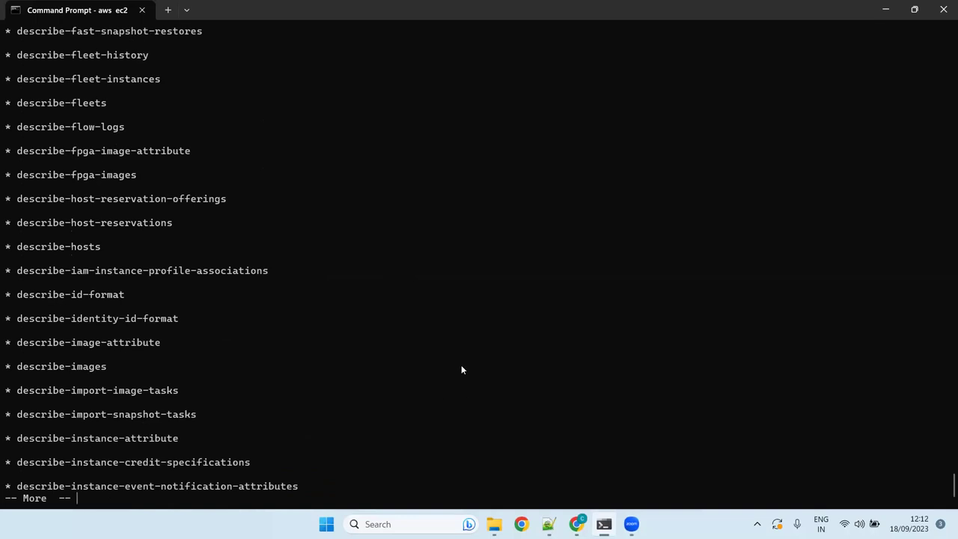
Step: Switch to the AWS console in Chrome and open the EC2 Instances list
mouse_move(576, 524)
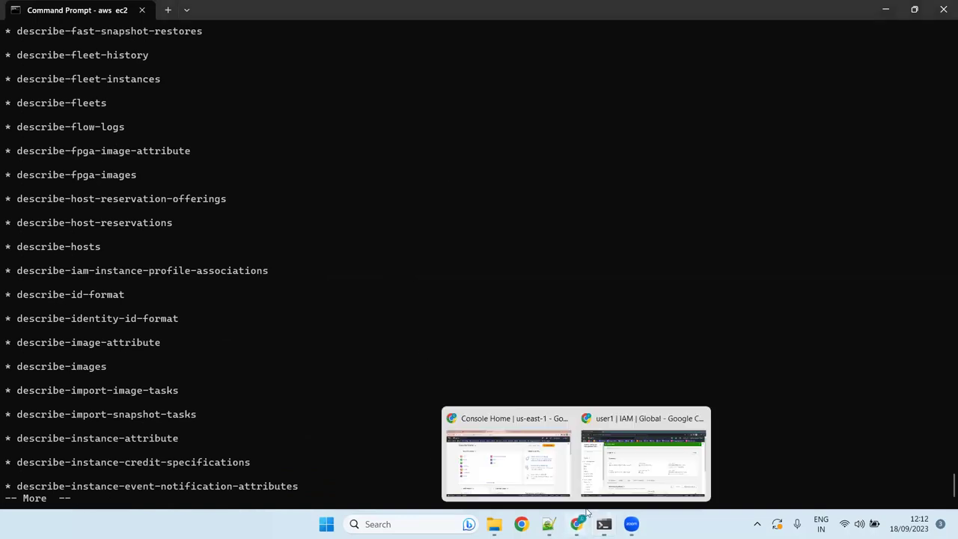
click(528, 469)
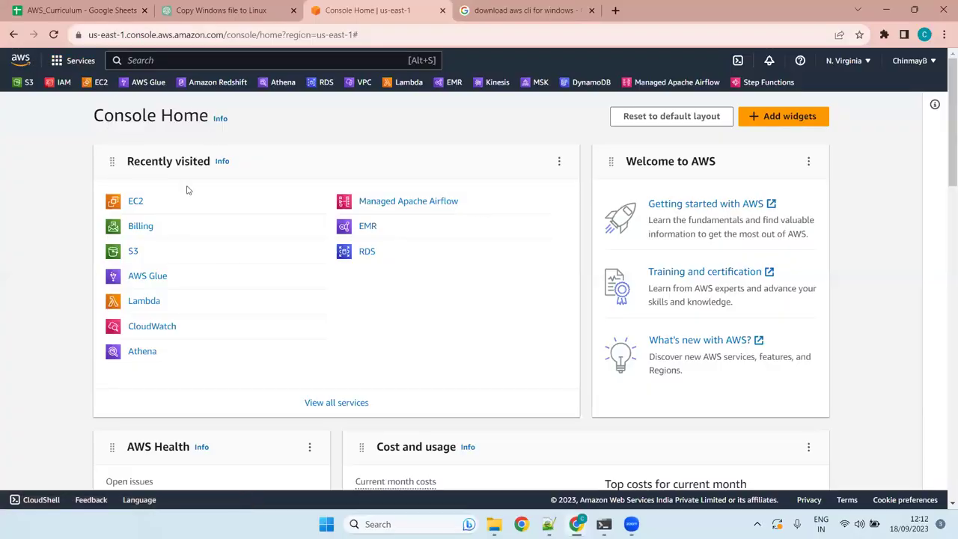
click(135, 202)
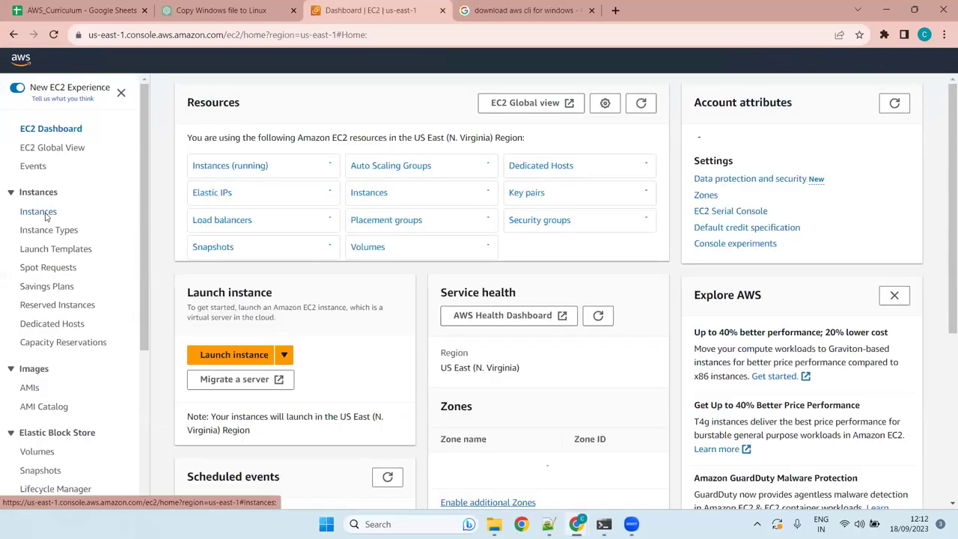
click(47, 214)
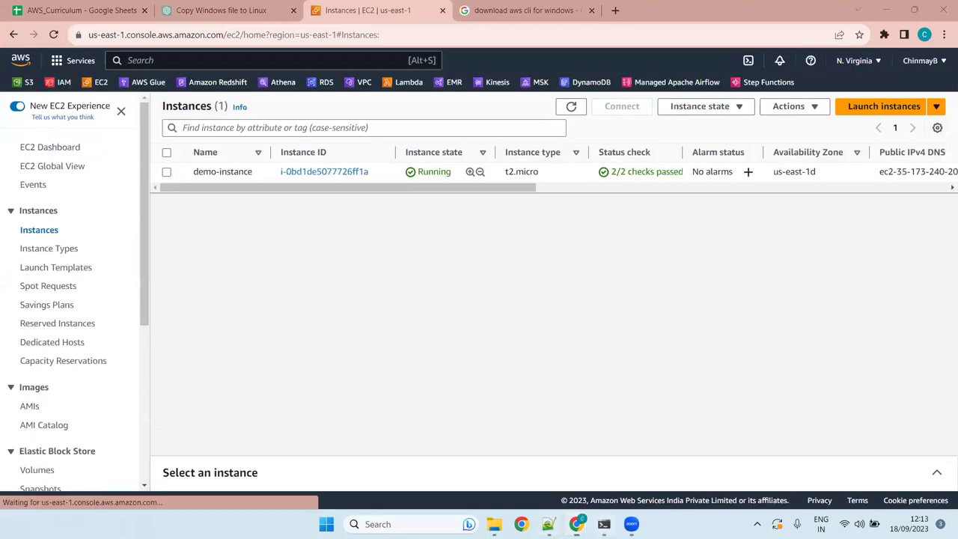
Step: Return to the Command Prompt, quit the EC2 help and list the EC2 instances with "aws ec2 describe-instances"
click(604, 524)
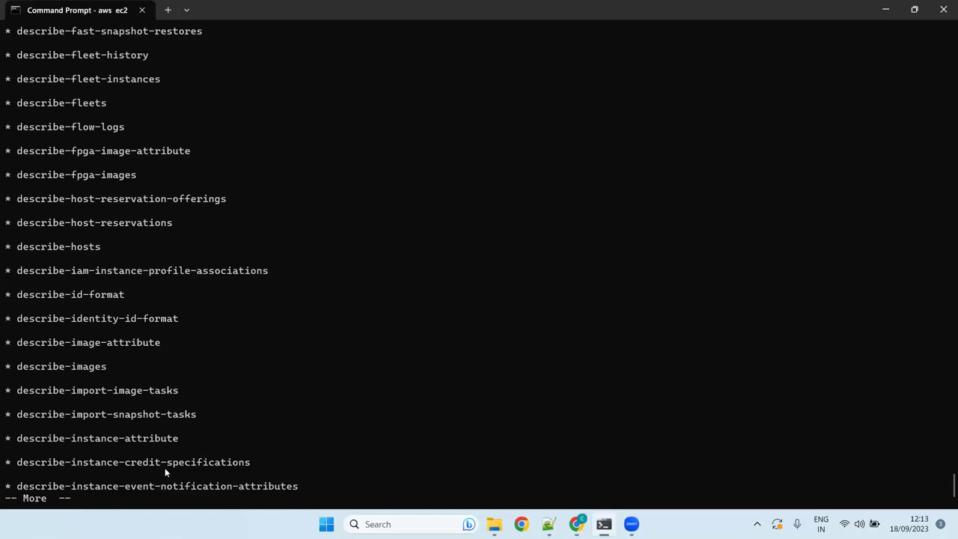
key(ctrl+c)
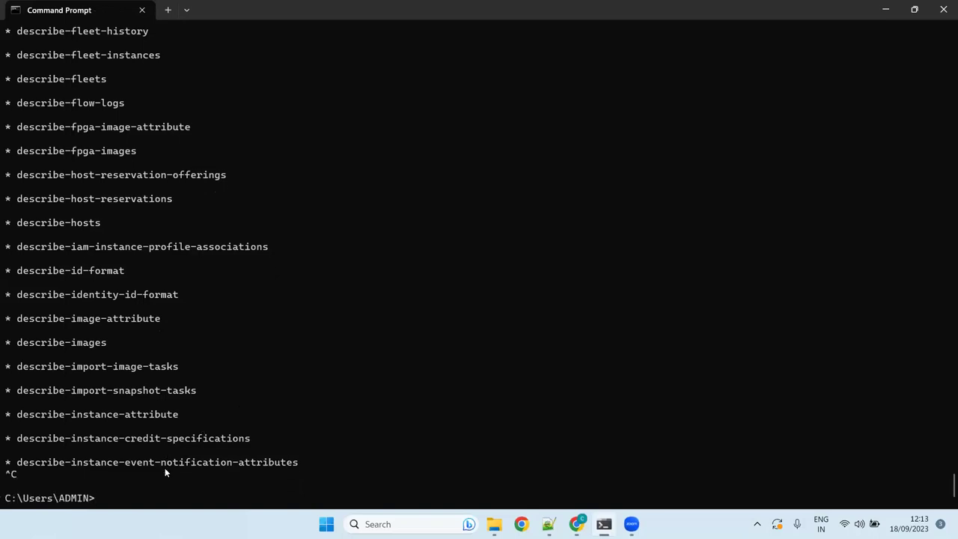
key(Up)
key(BackSpace)
key(BackSpace)
key(BackSpace)
key(BackSpace)
text(describe-instance)
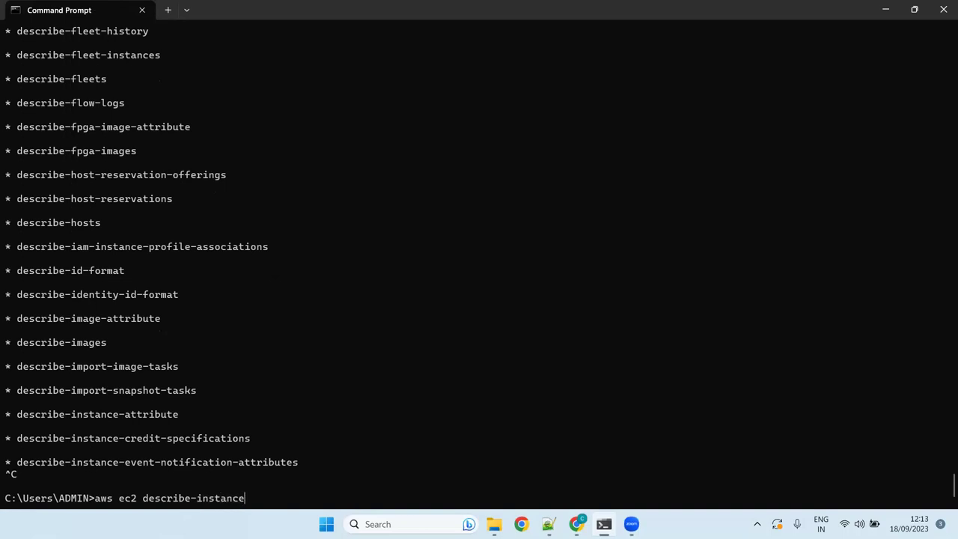
text(s)
key(Return)
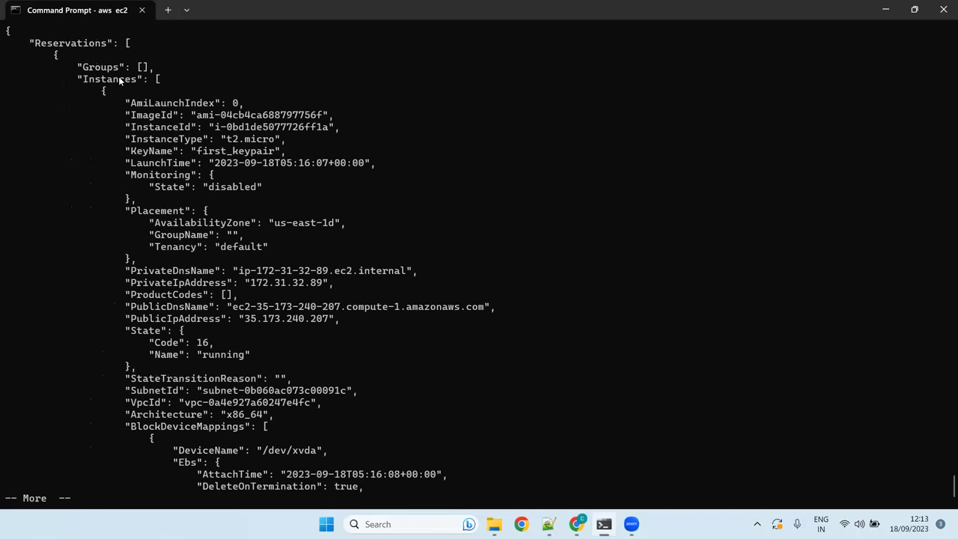
Step: Compare the InstanceId in the describe-instances output with the instance ID in the EC2 console in Chrome, then return to the Command Prompt
scroll(37, 163, up, 5)
scroll(56, 235, down, 5)
drag(209, 127, 340, 128)
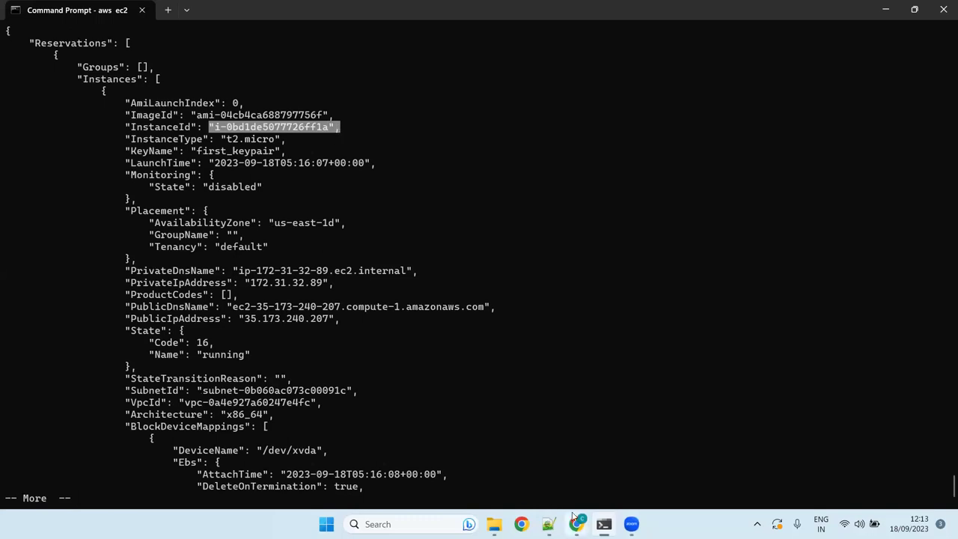
mouse_move(575, 522)
click(537, 464)
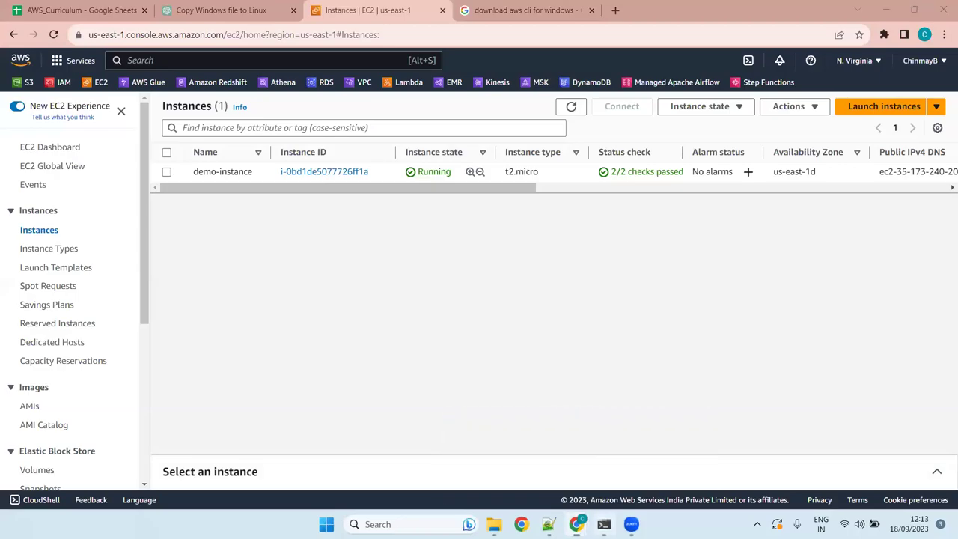
click(604, 524)
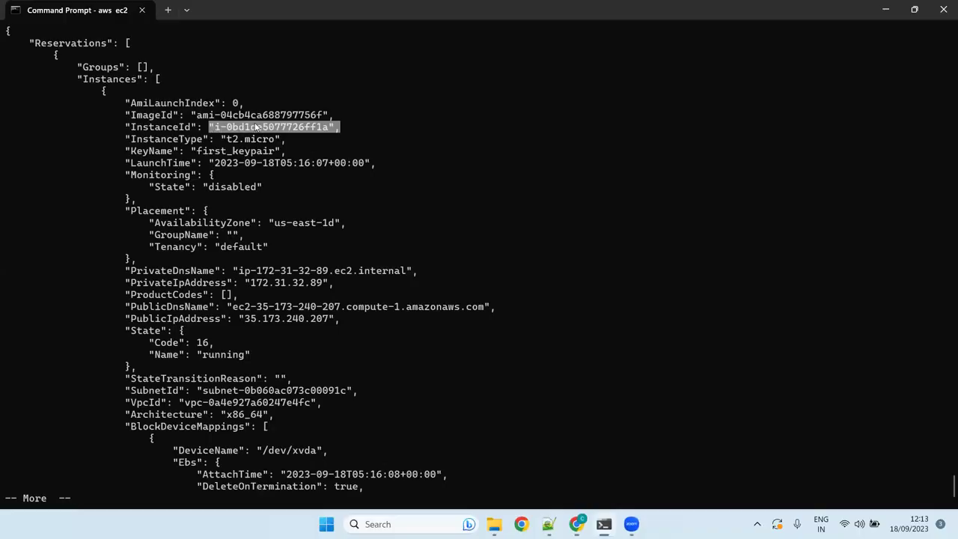
click(280, 227)
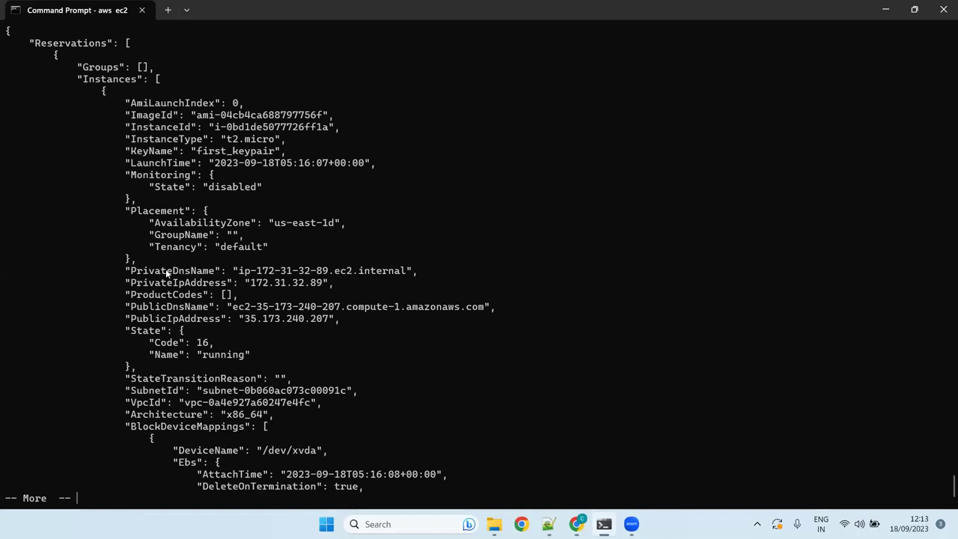
Step: Quit the paged instance output and review the describe-instances command together with the start of its JSON output
key(ctrl+c)
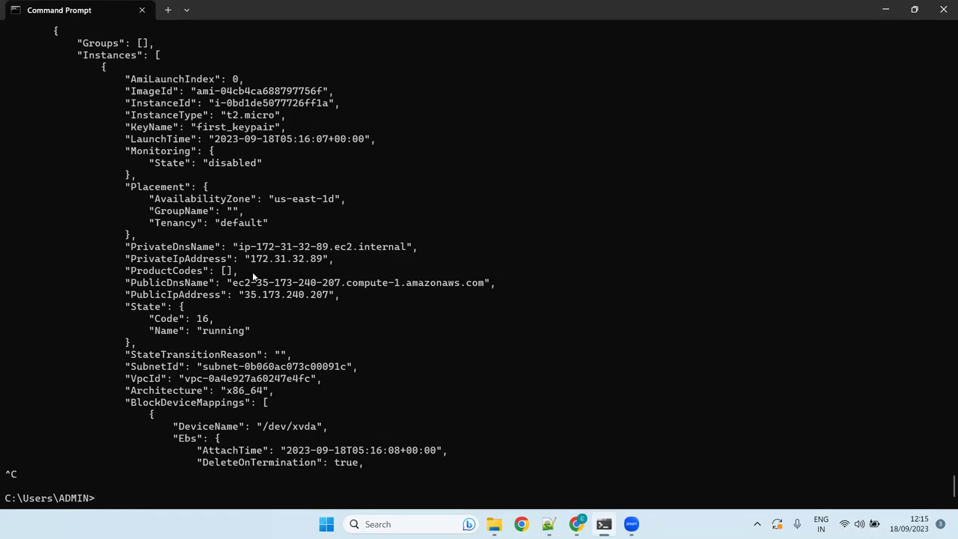
scroll(250, 275, up, 10)
scroll(225, 274, down, 5)
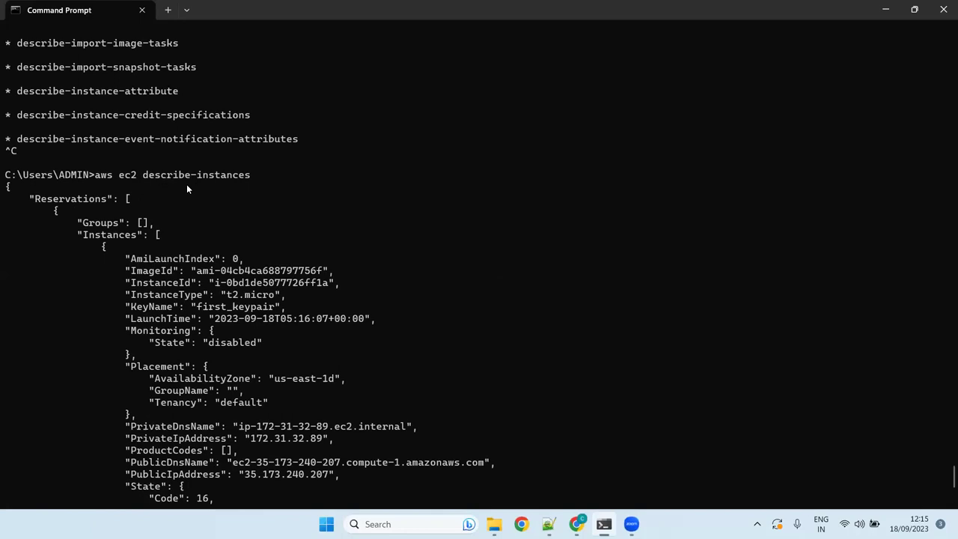
Step: Switch to the EC2 console in Chrome and review its navigation sections from Instances through Auto Scaling
mouse_move(576, 524)
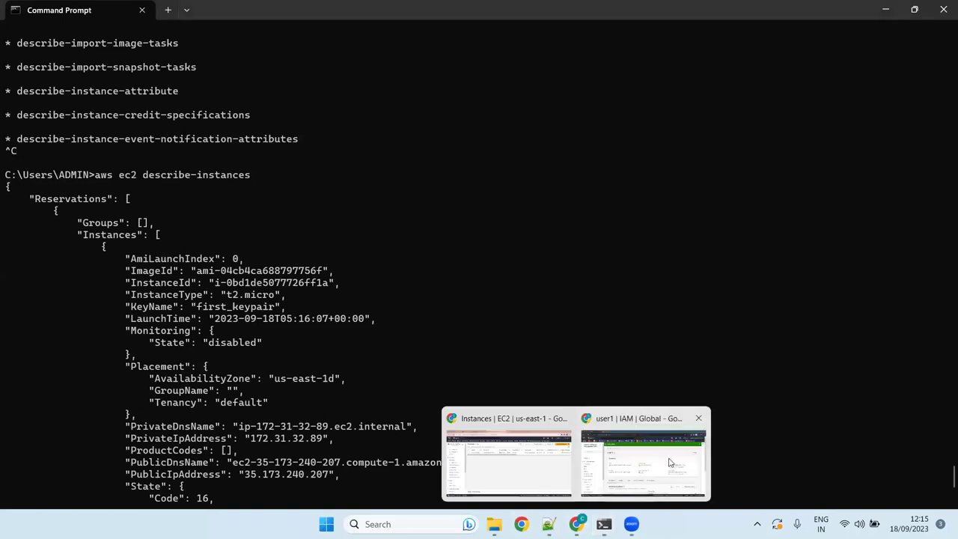
click(491, 456)
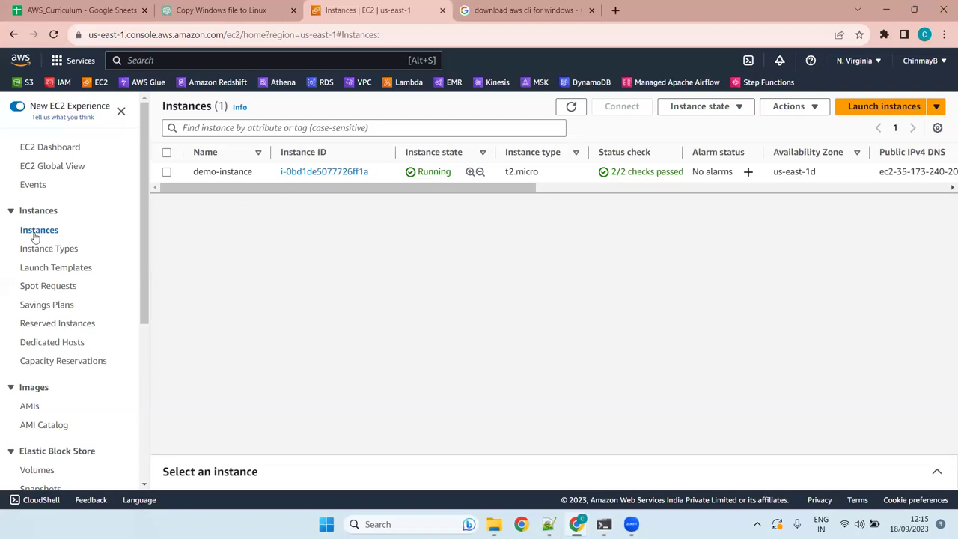
scroll(48, 306, down, 4)
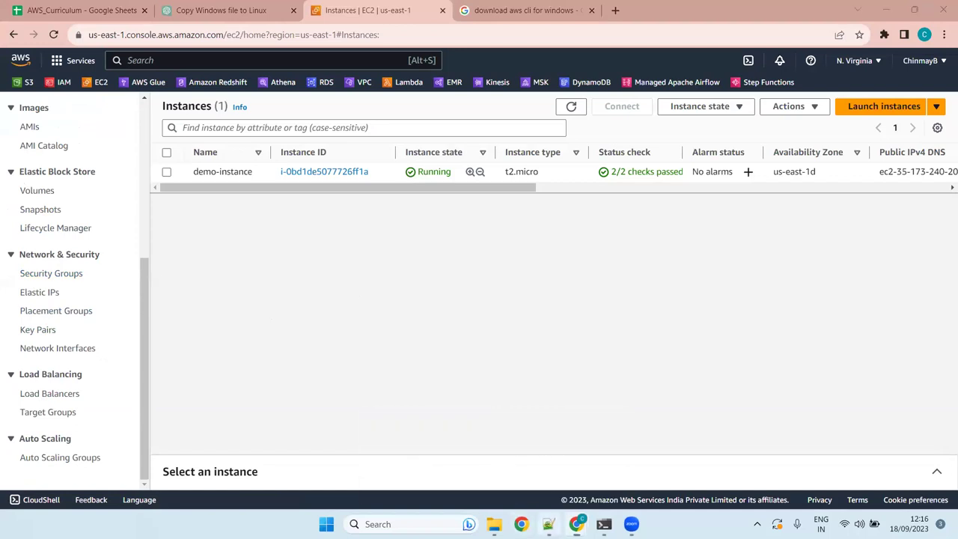
click(549, 524)
click(549, 524)
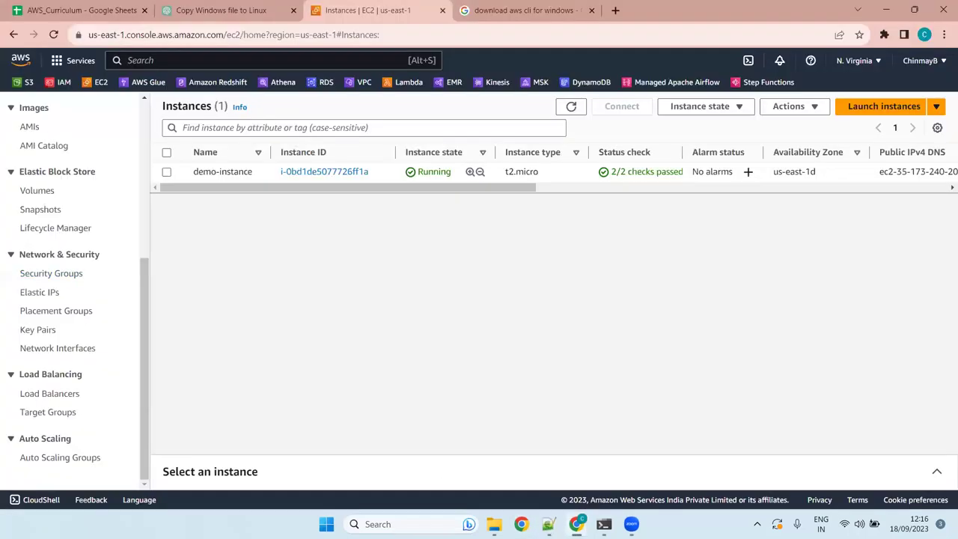